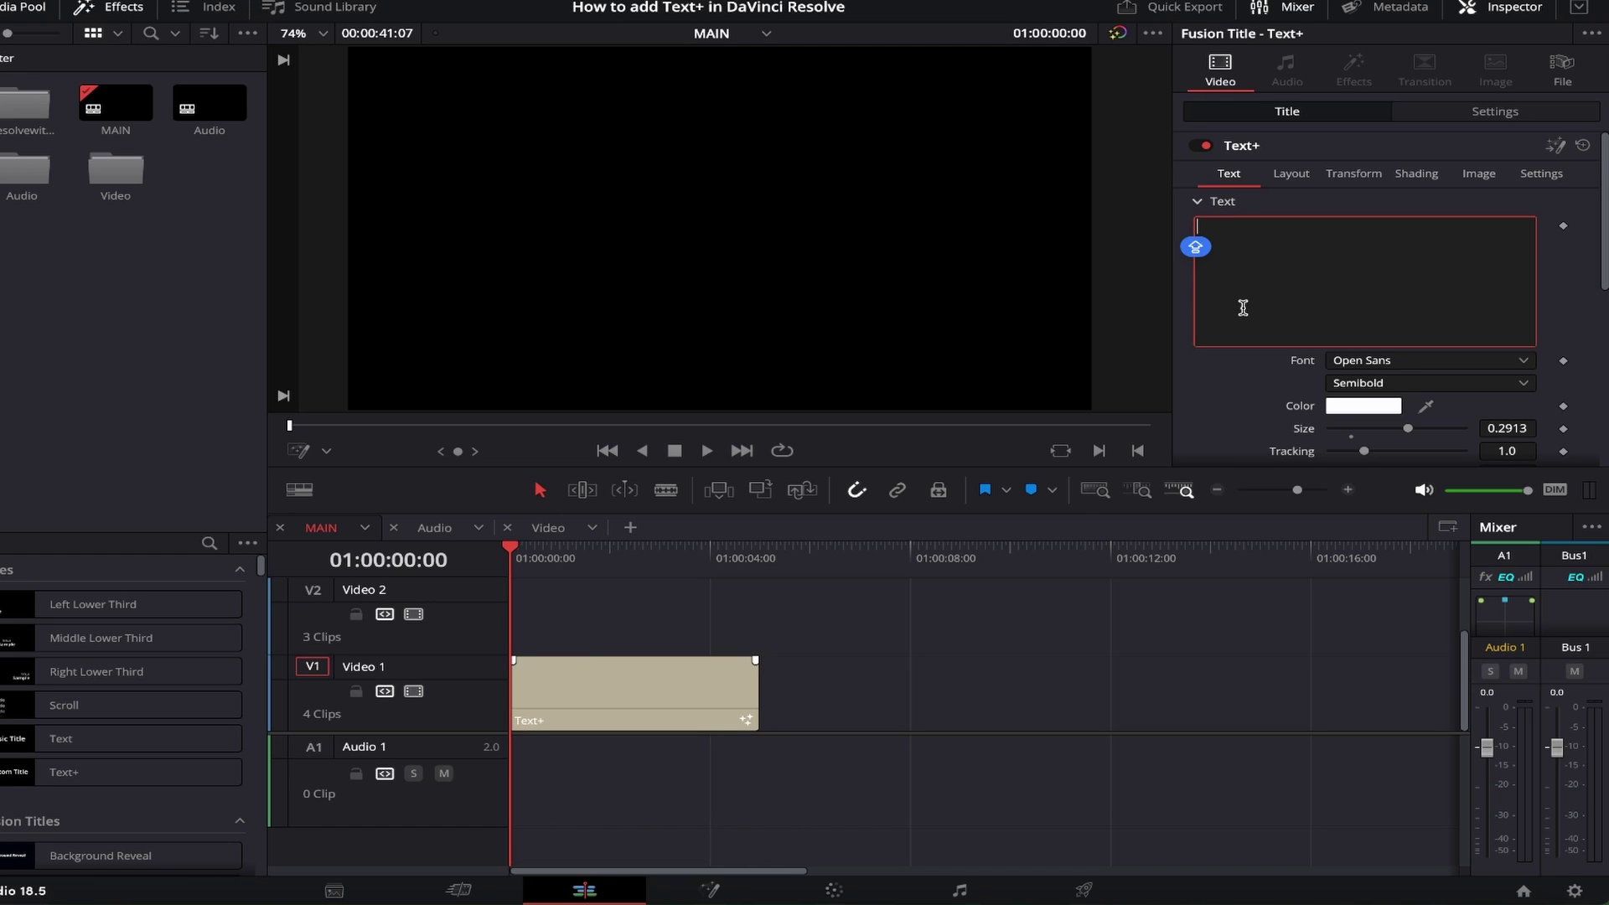
Step: Enter "BORING!!!" as the text of the Text+ title
type("BORING!!!")
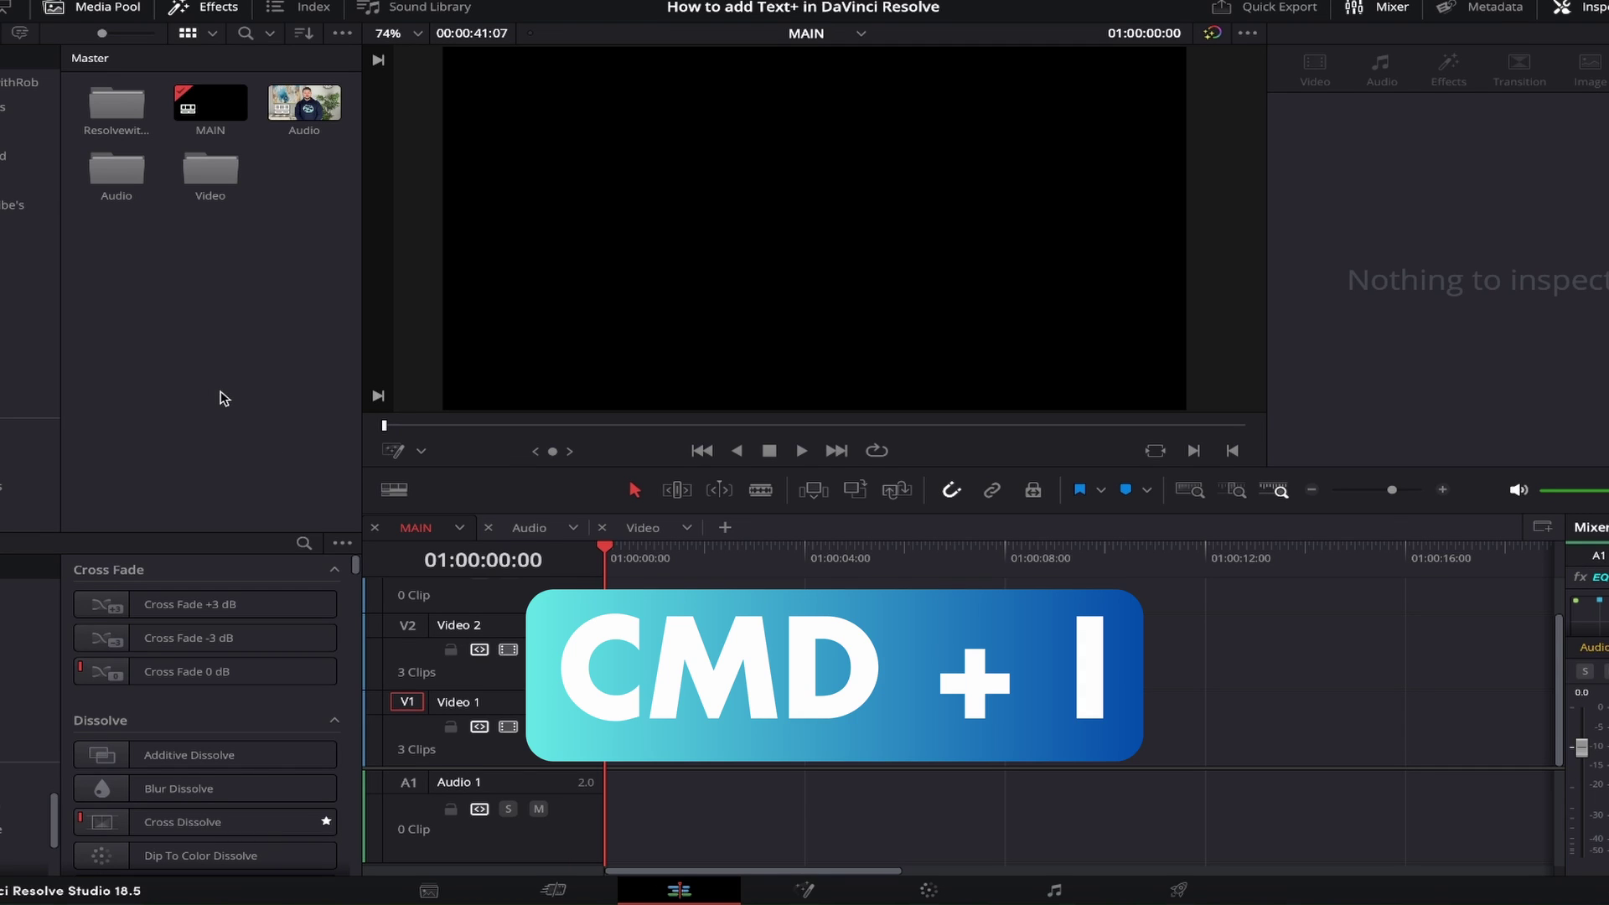
Step: Import the image Text+ DaVinci Resolve.png and place it at the start of the Video 1 track
key("super+i")
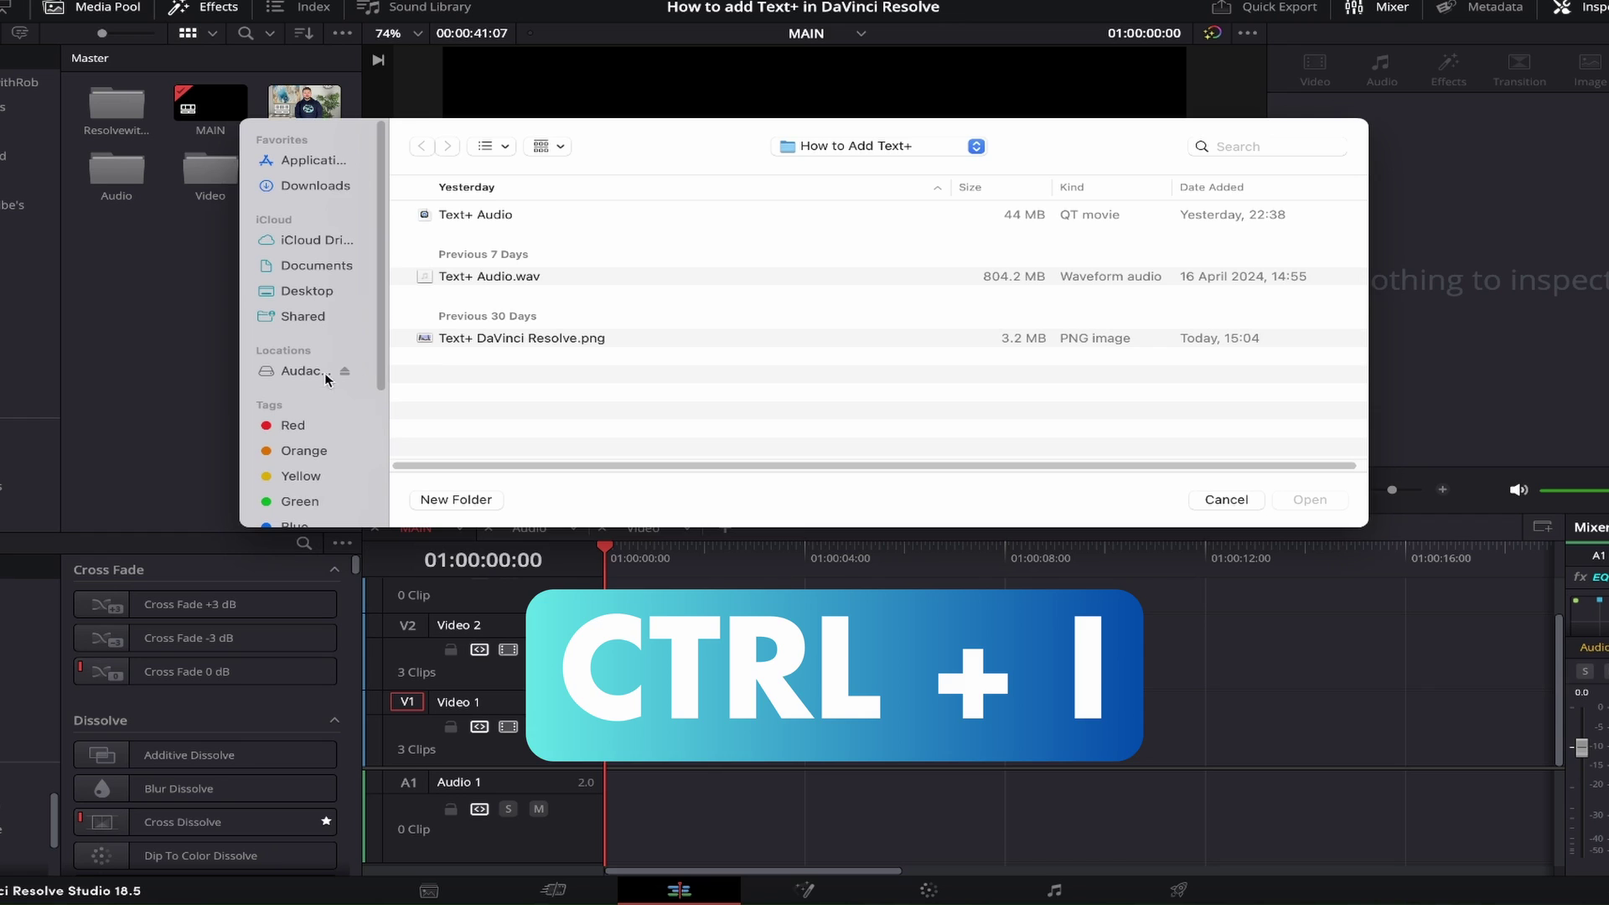
left_click(520, 340)
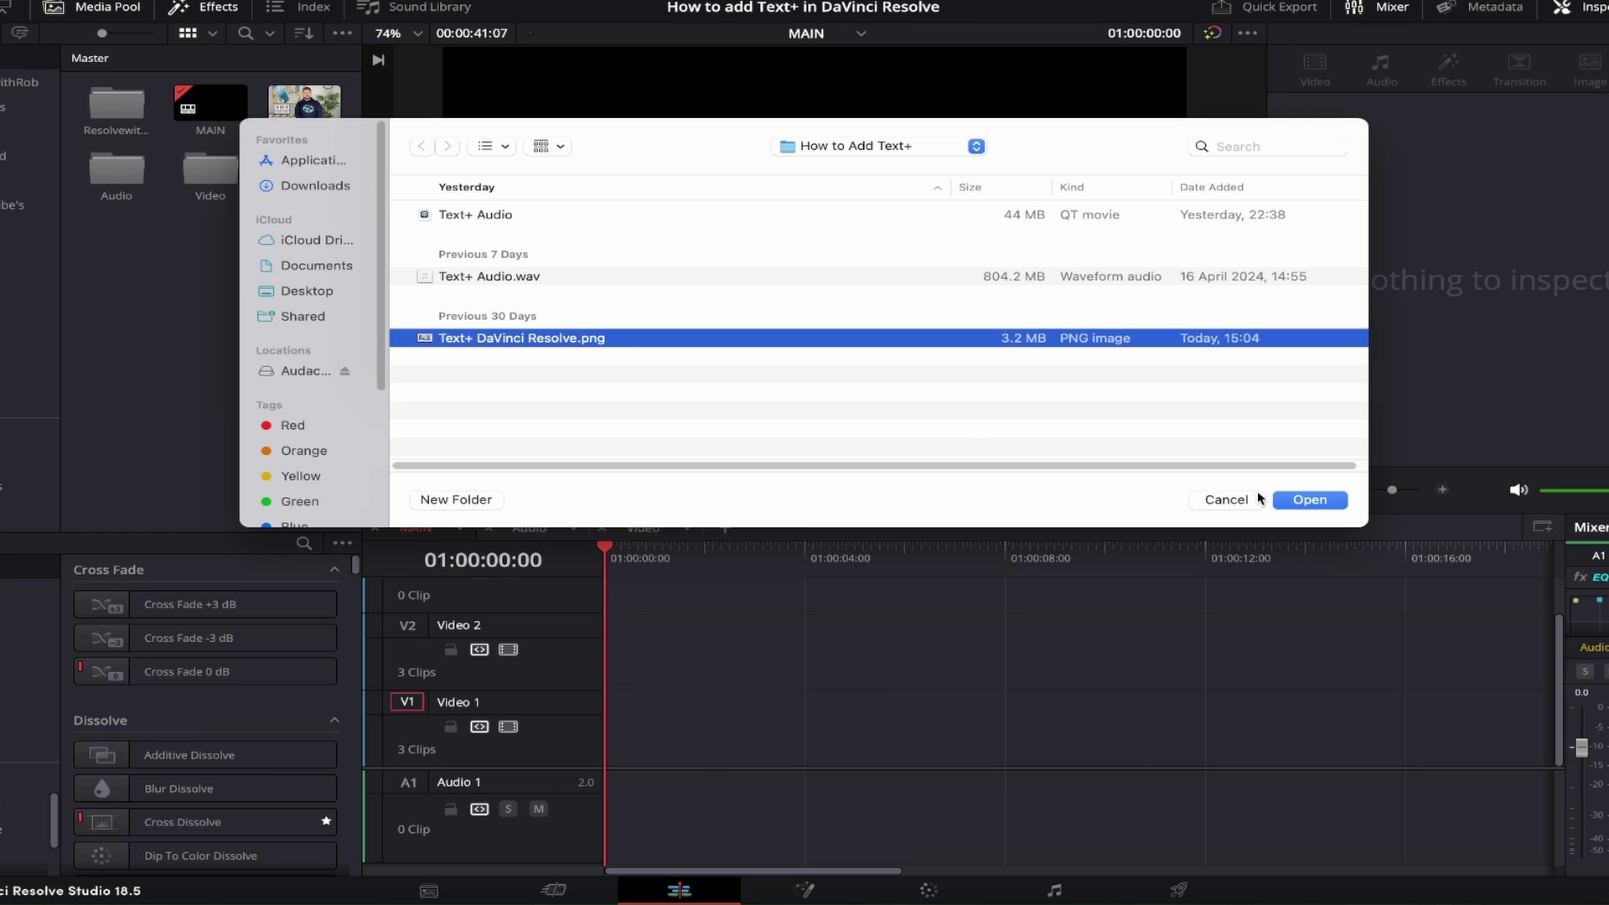
left_click(1299, 501)
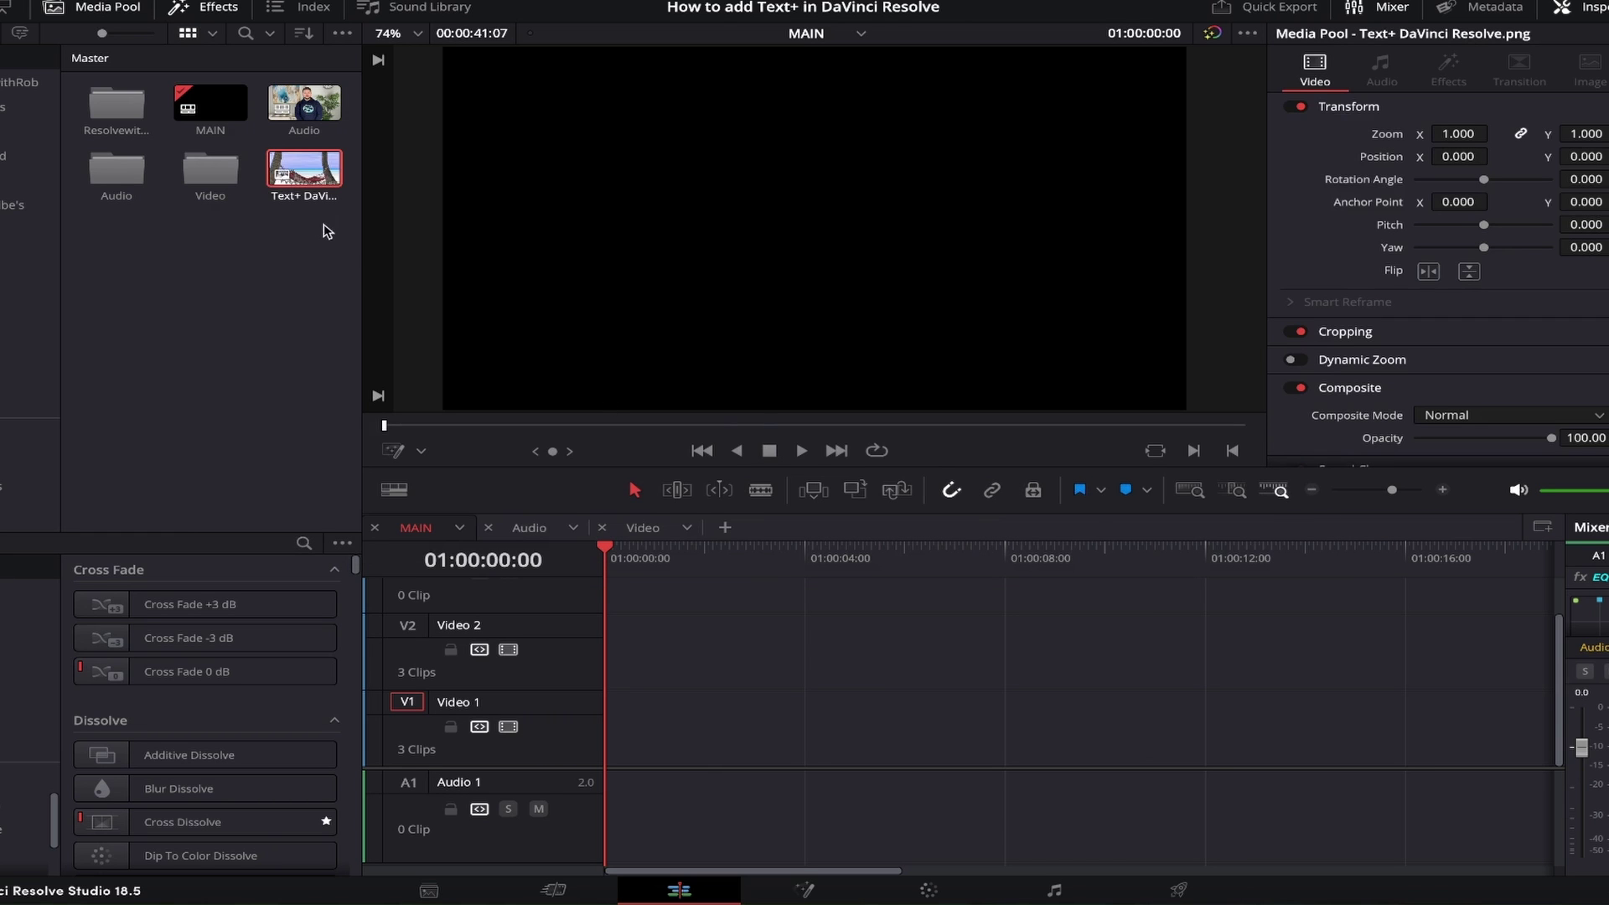
left_click_drag(295, 178, 623, 717)
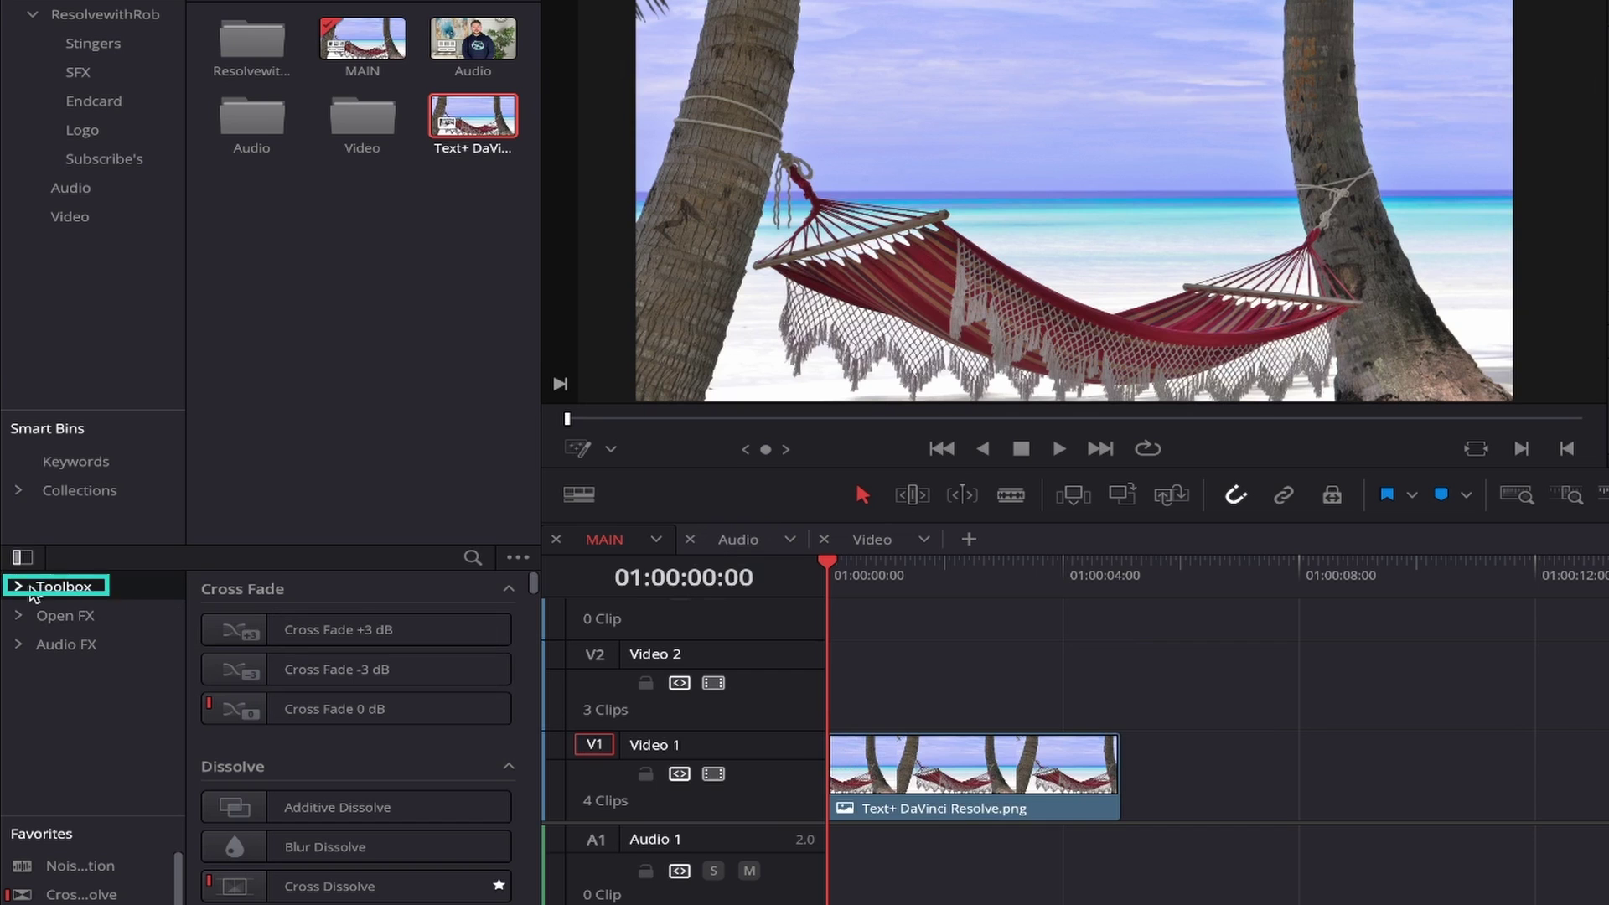
Step: Add a Text+ title from the Toolbox titles on Video 2, directly above the image at the timeline start
left_click(18, 588)
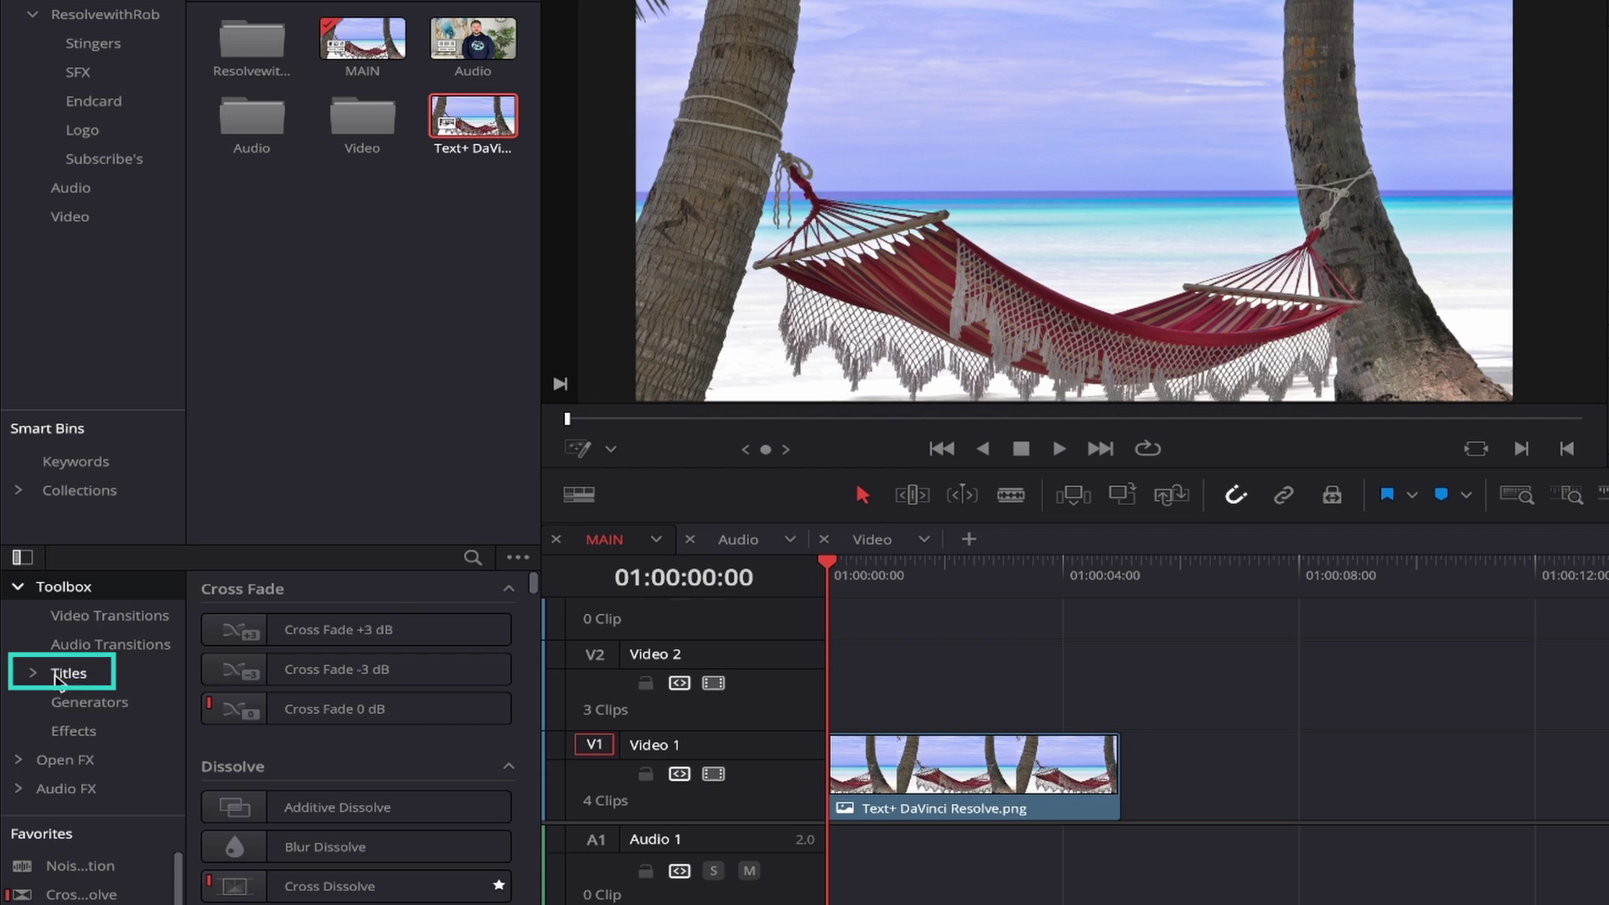
left_click(67, 677)
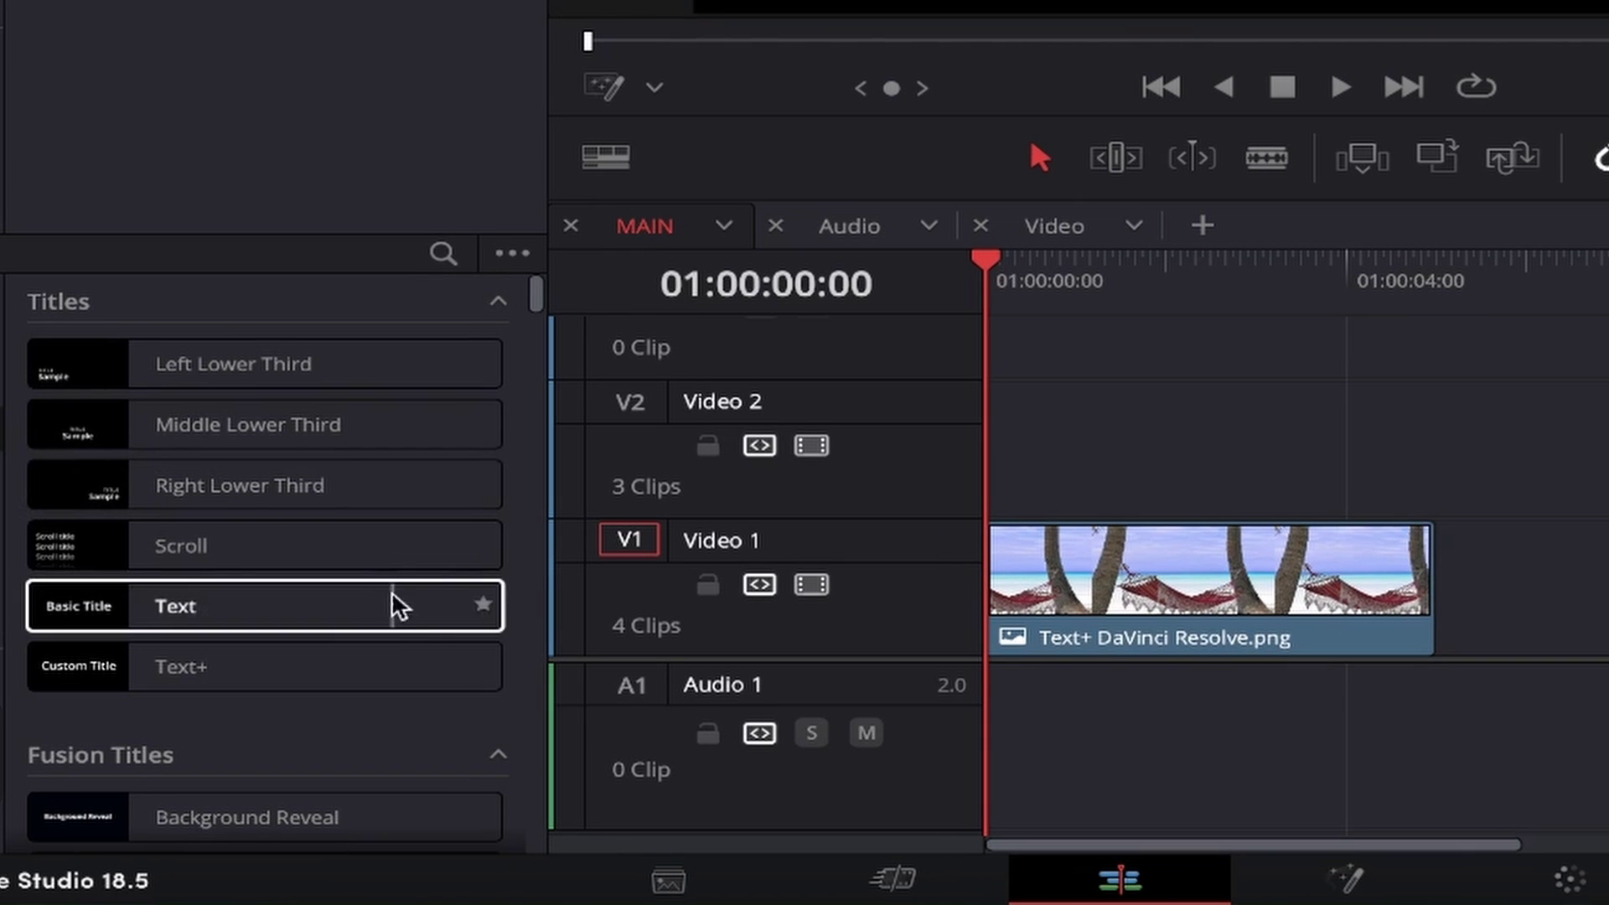
scroll(347, 596, "down", 5)
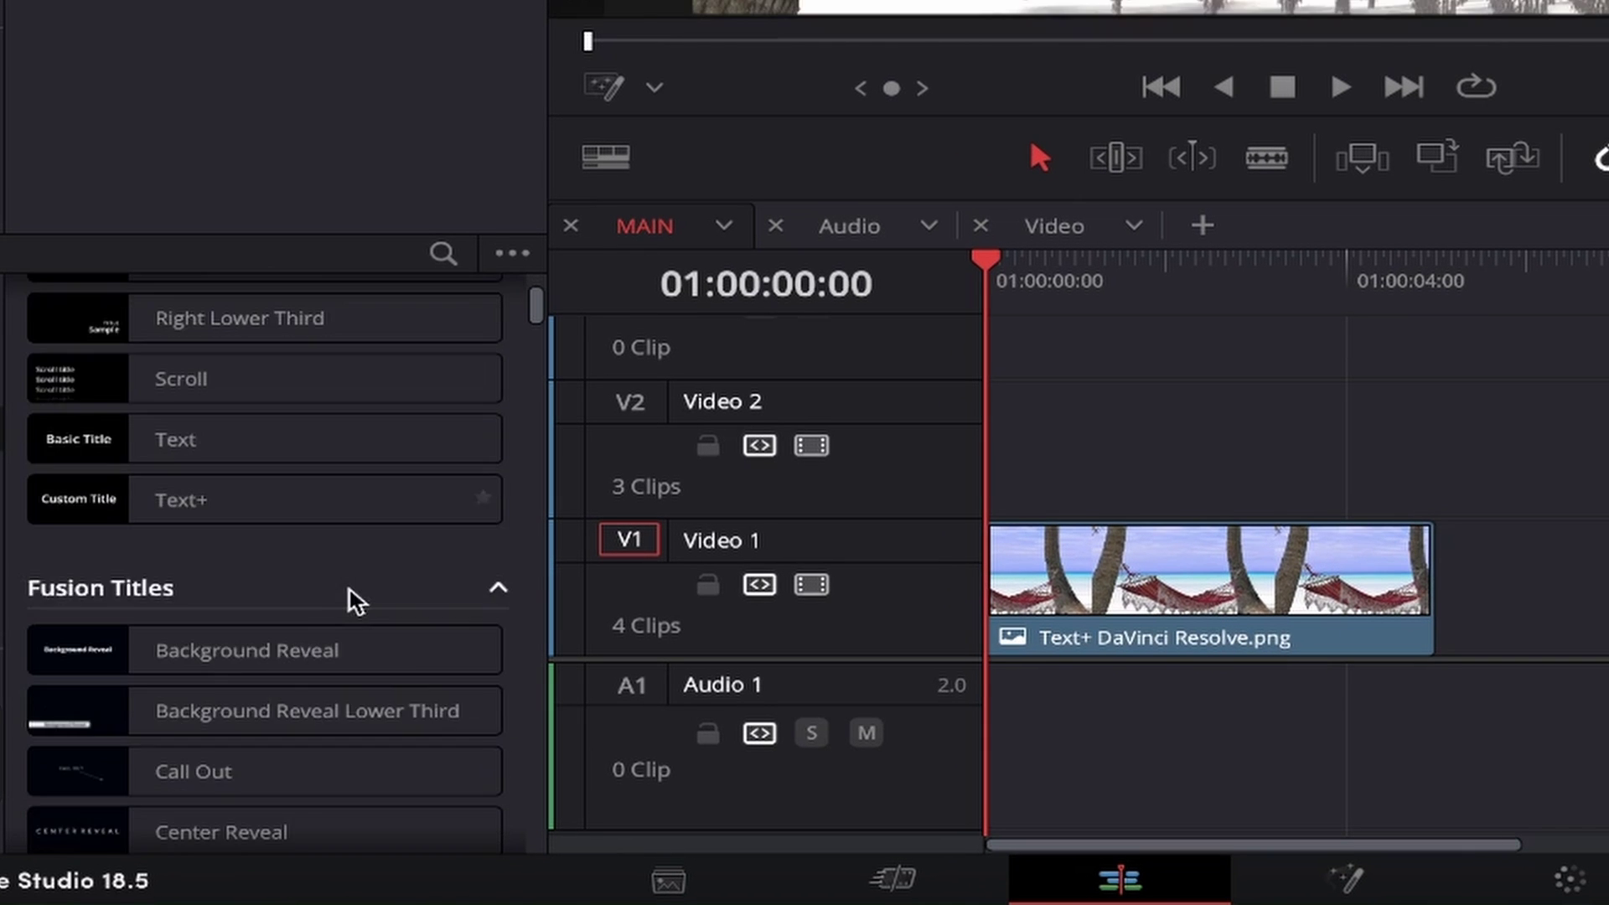
scroll(224, 696, "up", 5)
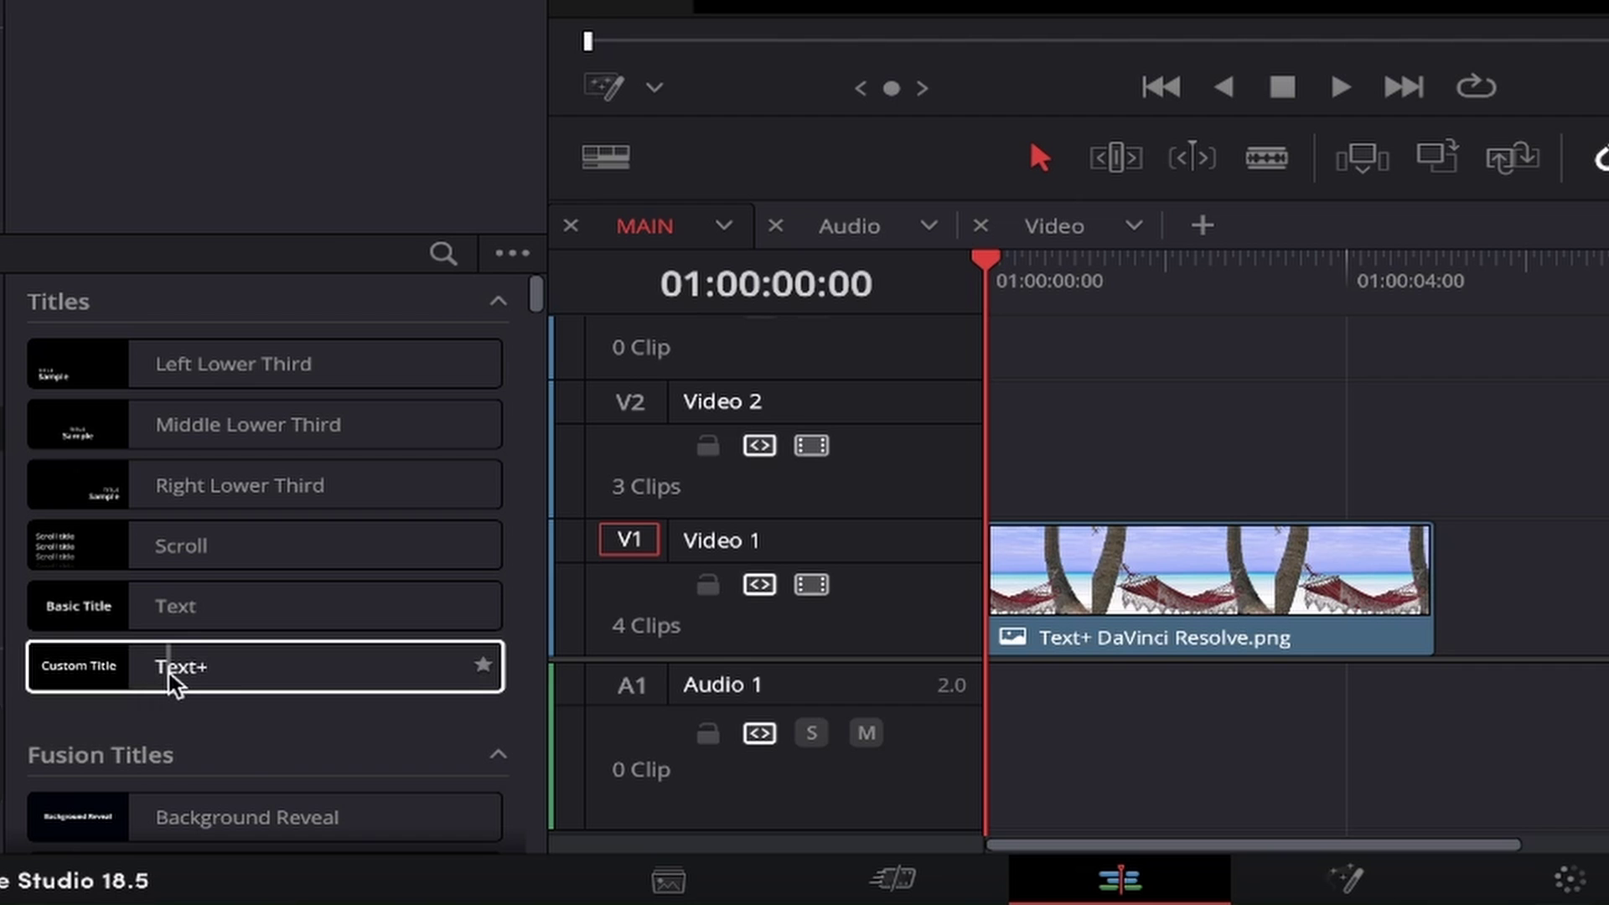
left_click_drag(172, 683, 1143, 470)
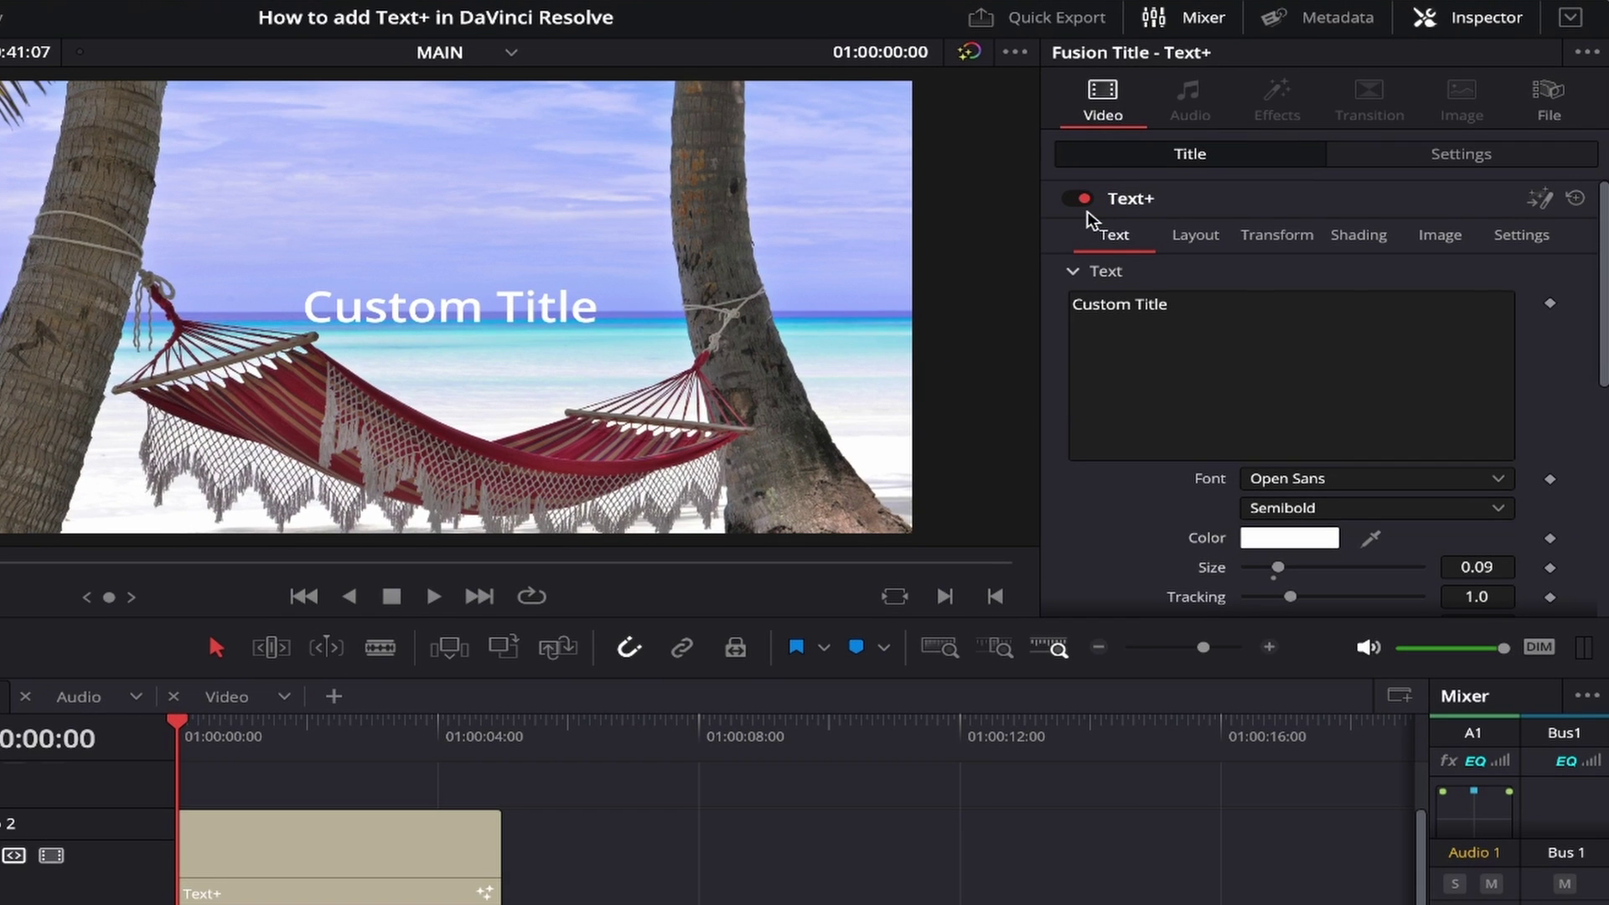
Step: Switch the Text+ title off and back on to compare the picture with and without it
left_click(1081, 199)
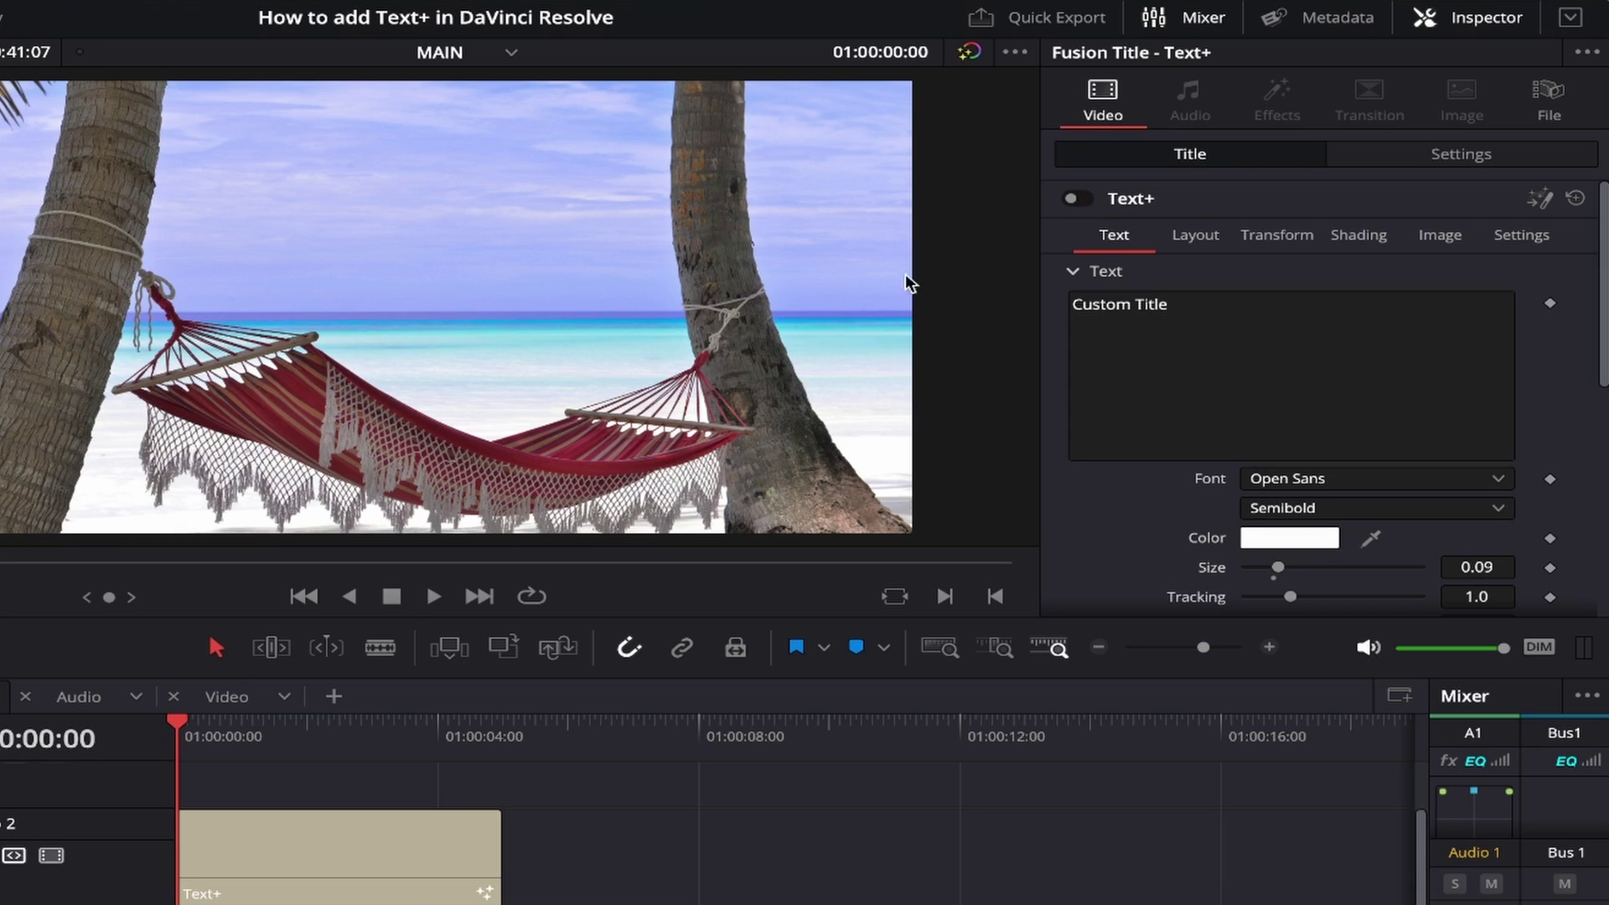
left_click(1080, 200)
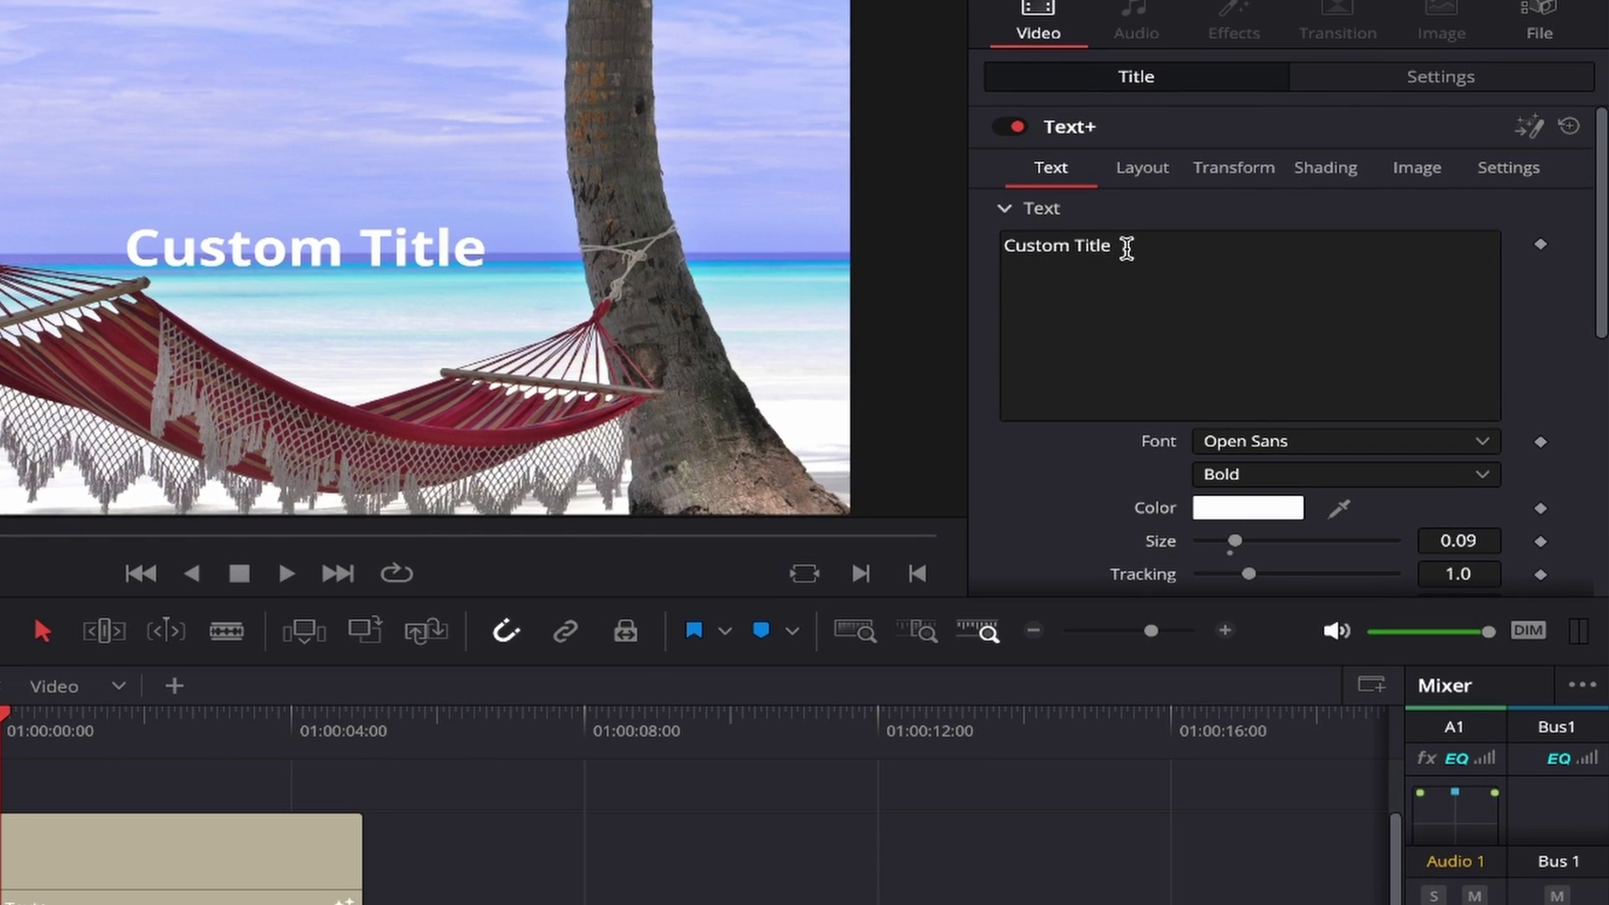
Step: Replace the title's placeholder text with "Relax"
left_click(1126, 248)
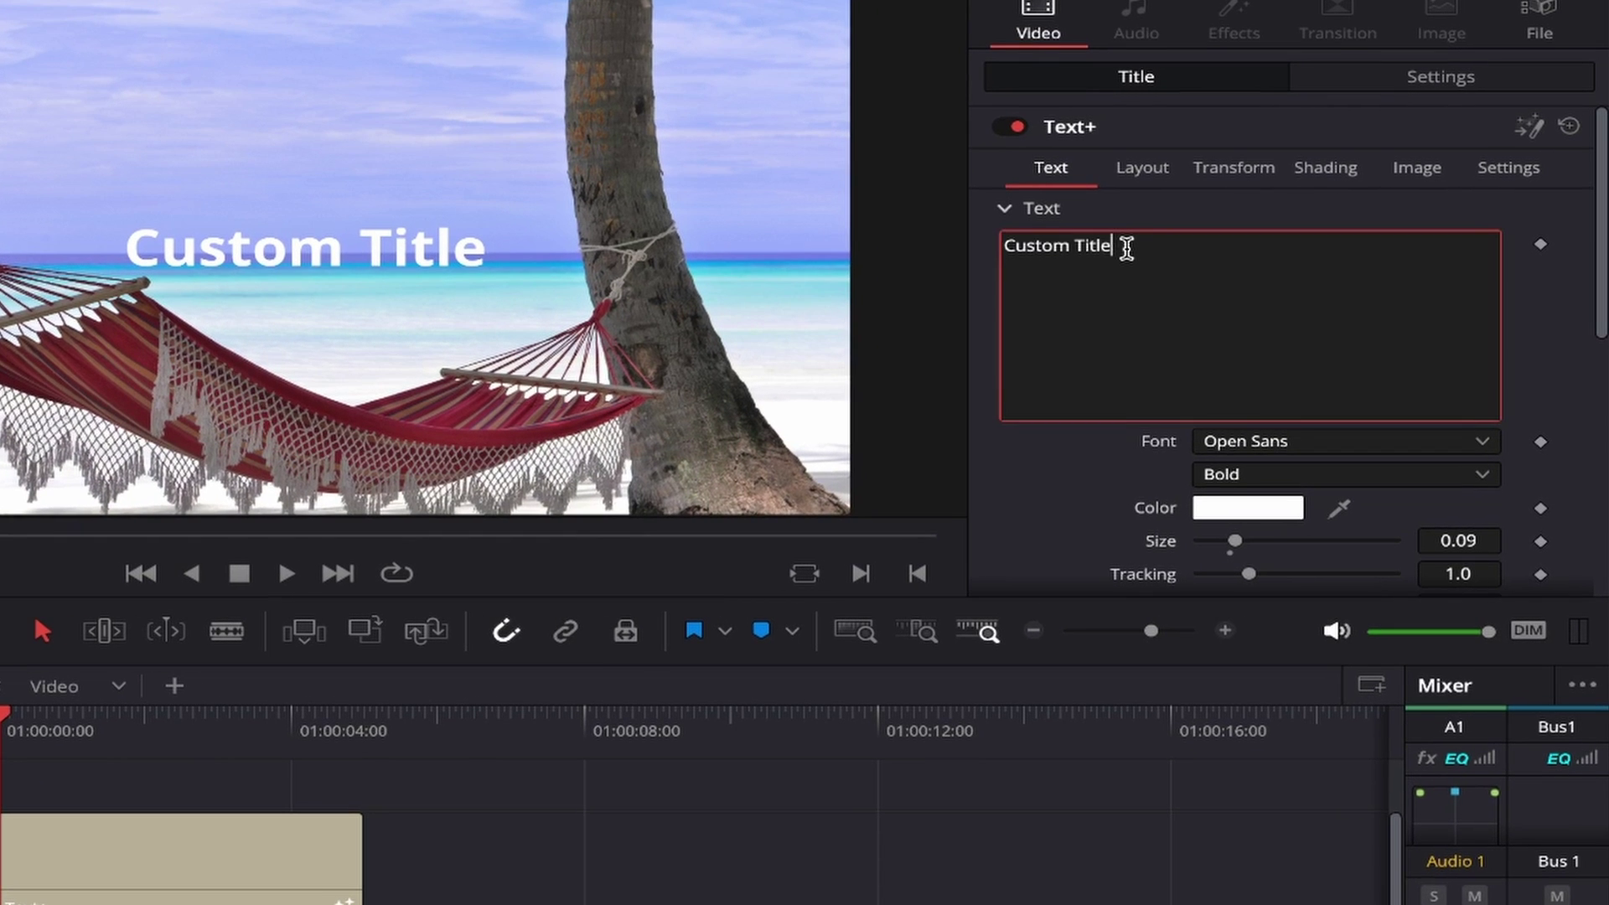
key("ctrl+a")
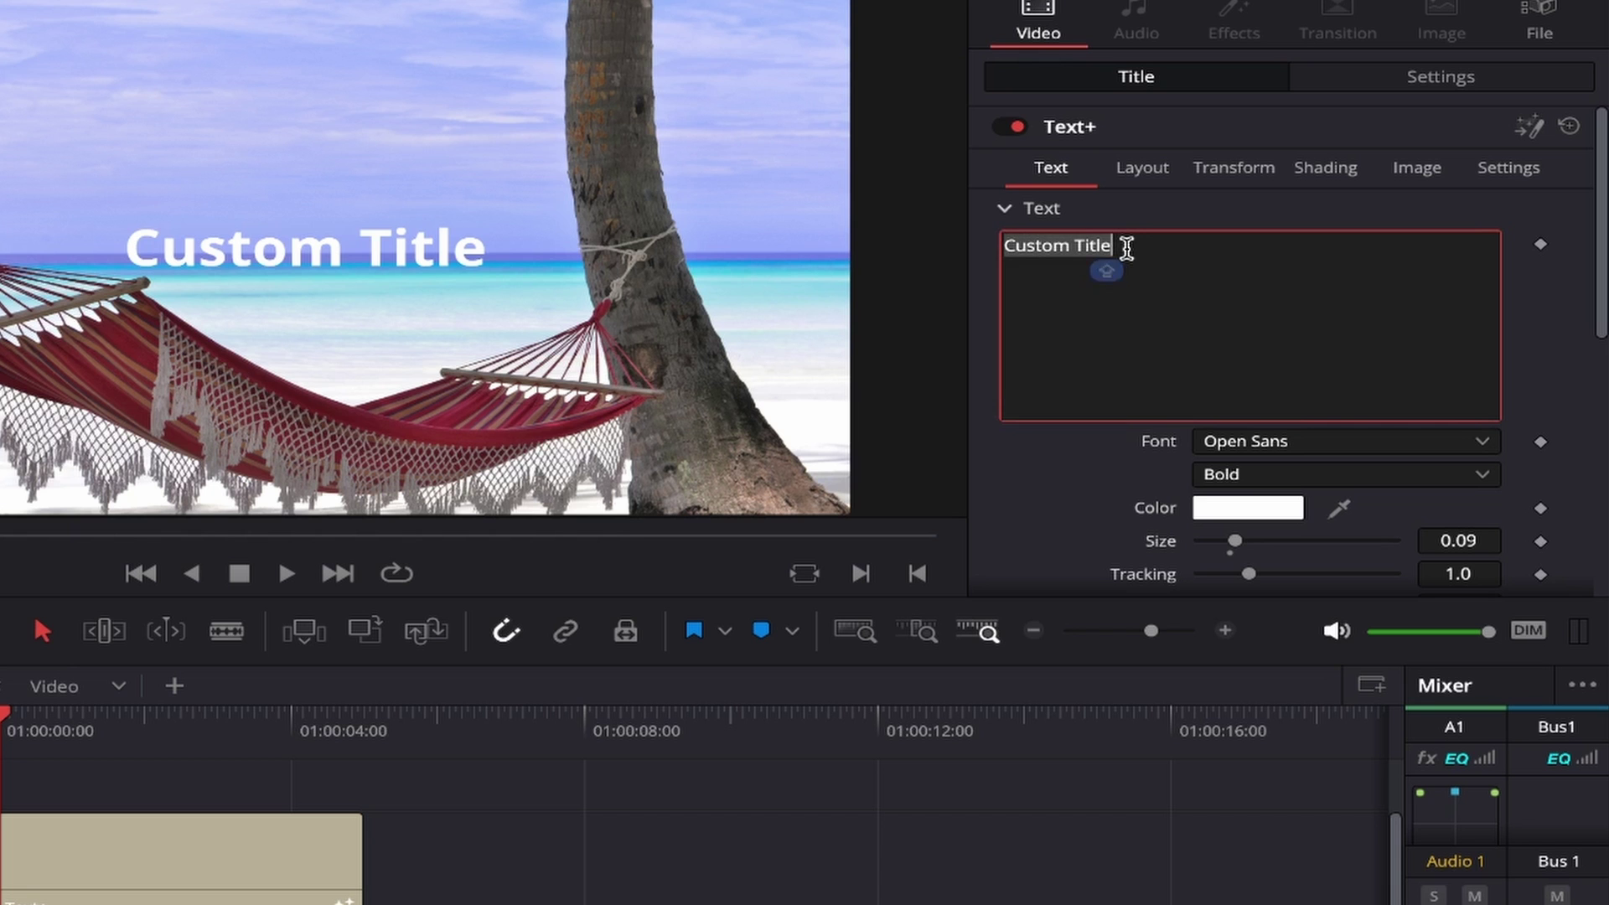
type("Rel")
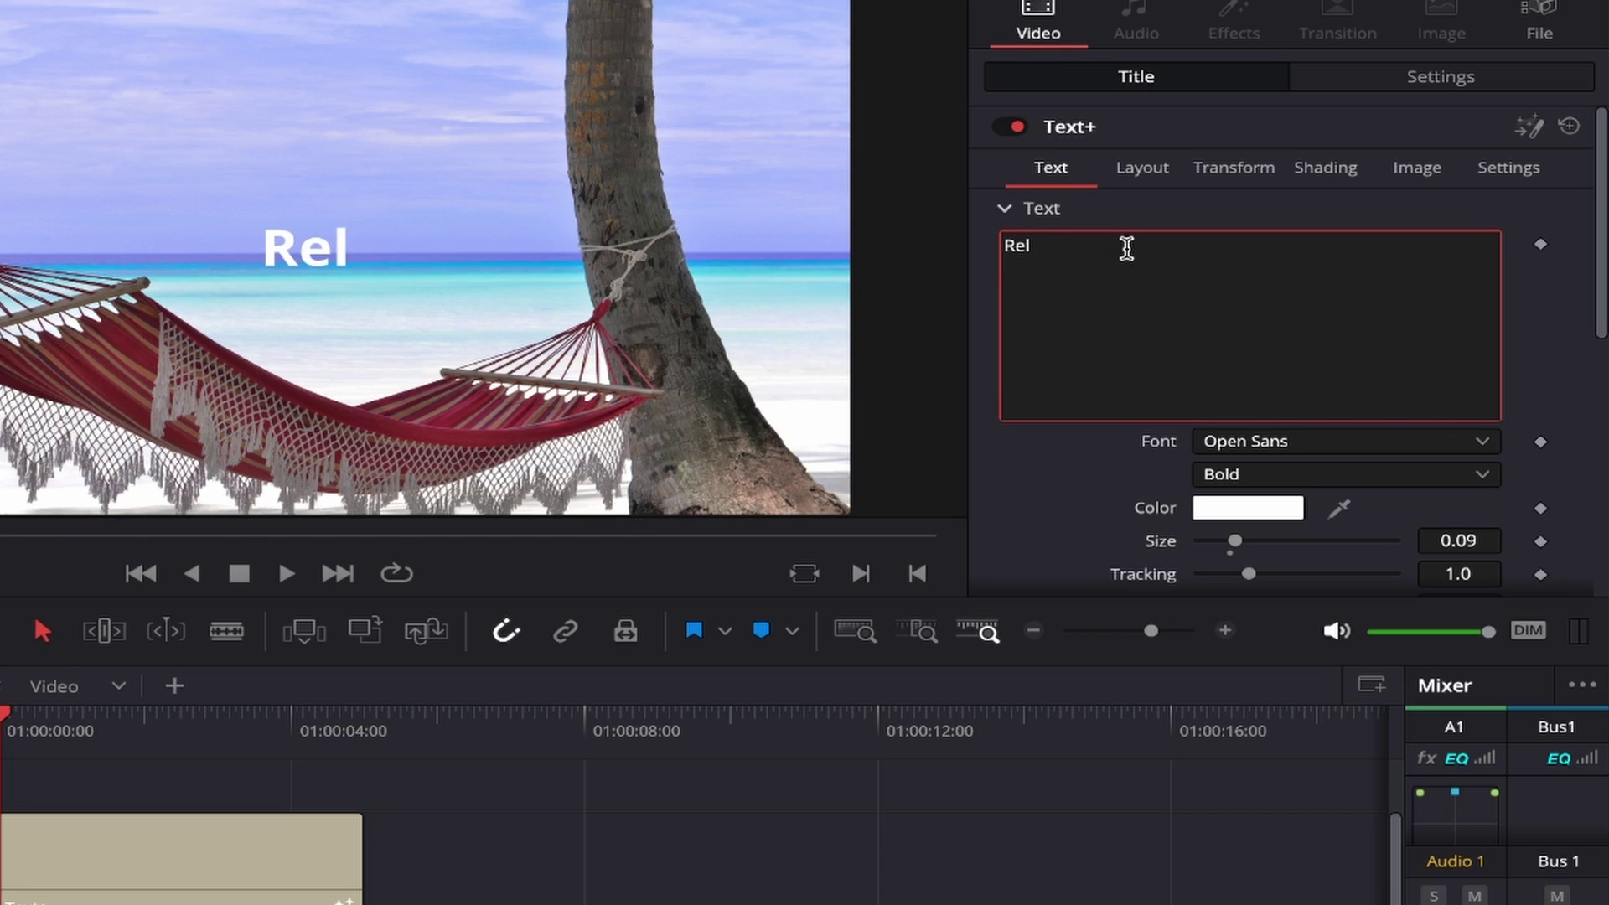
type("ax")
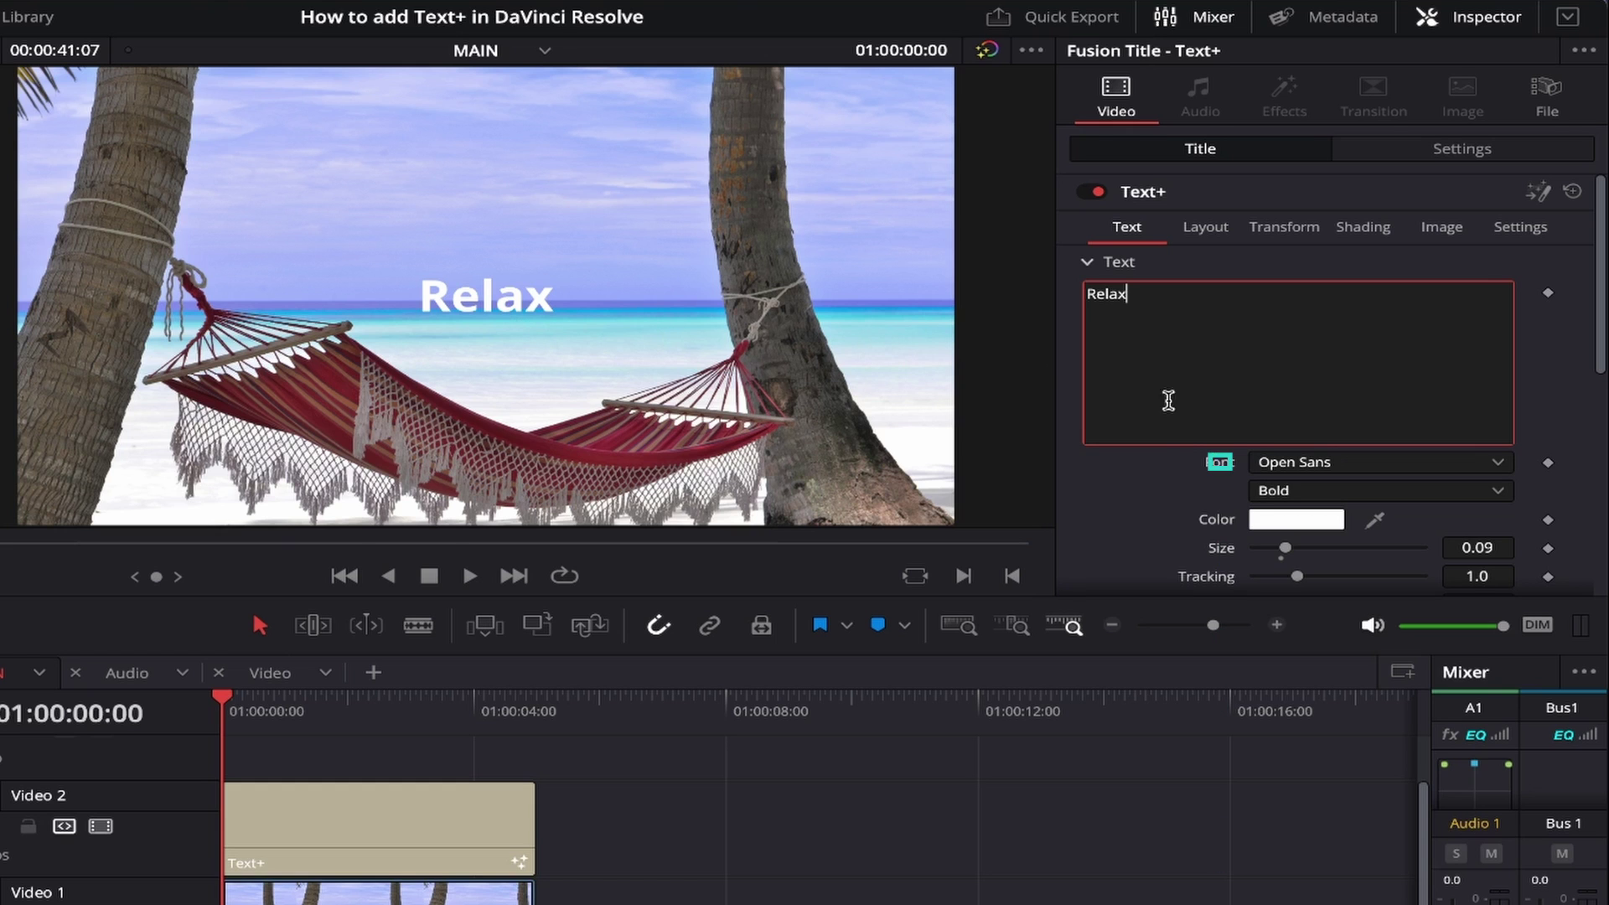
Step: Set the title's font to Futura with the Bold style
left_click(1497, 463)
scroll(1416, 671, "down", 5)
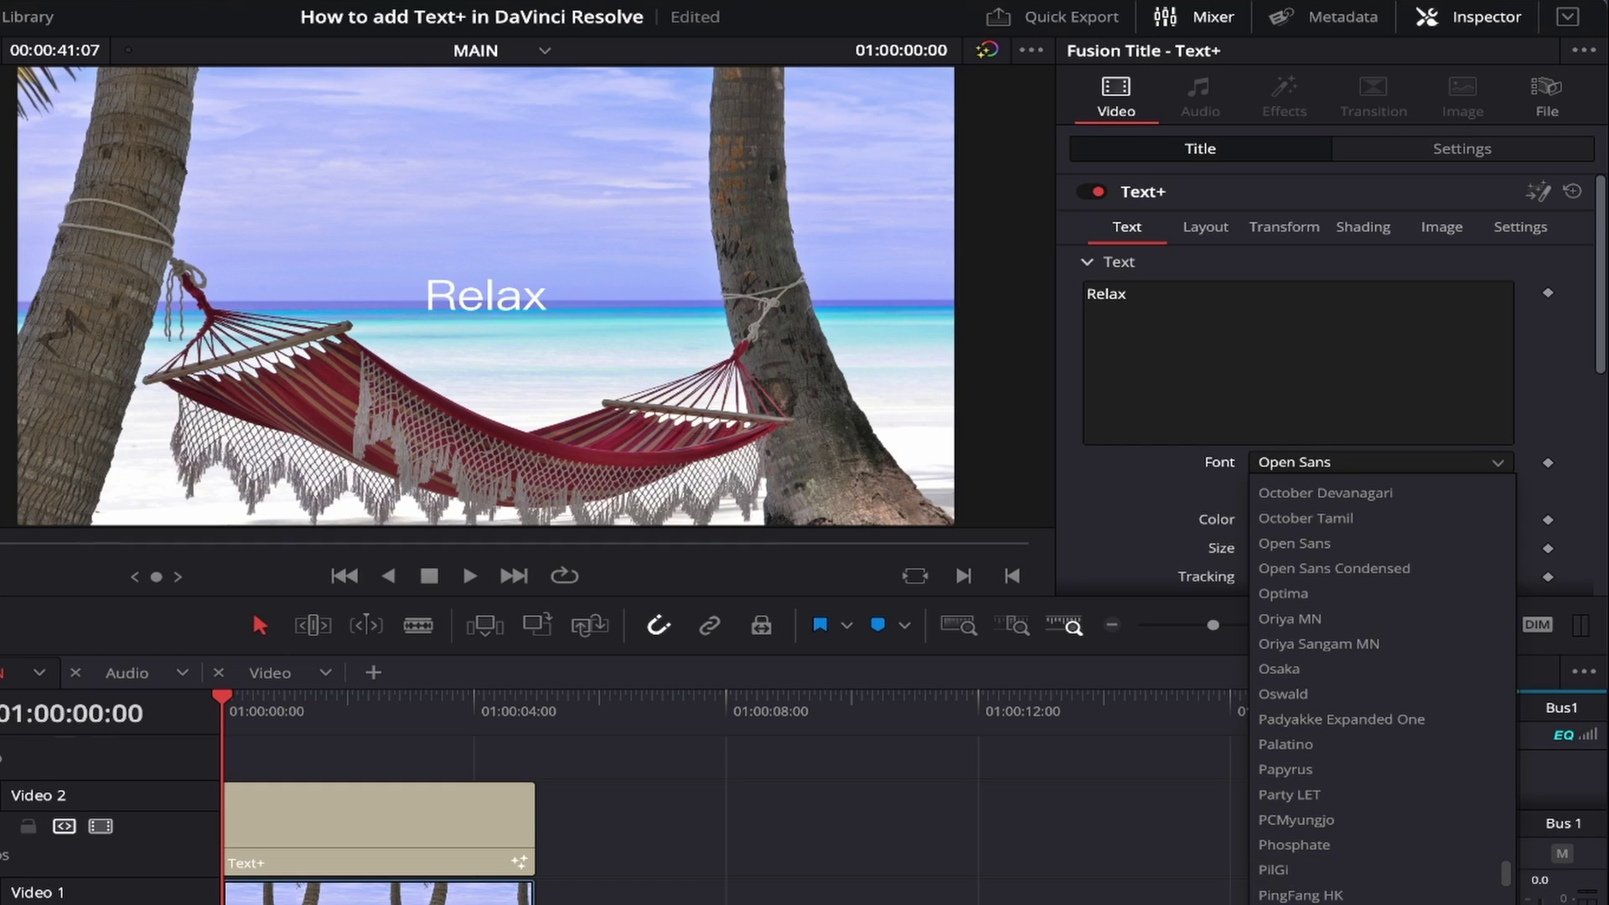
scroll(1382, 688, "up", 15)
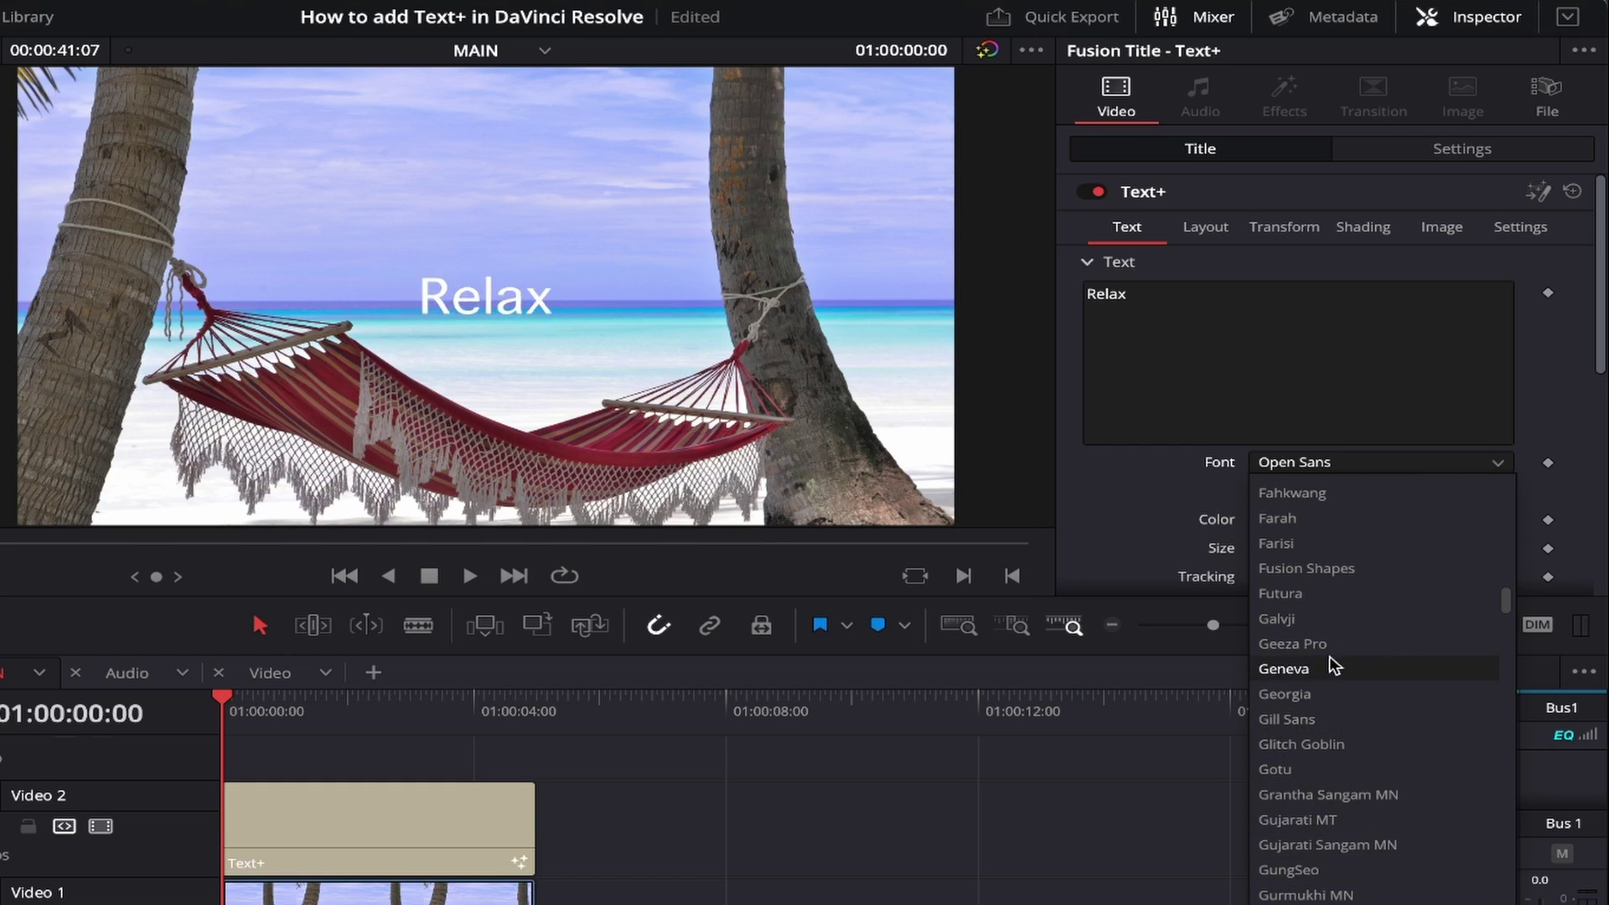
left_click(1321, 605)
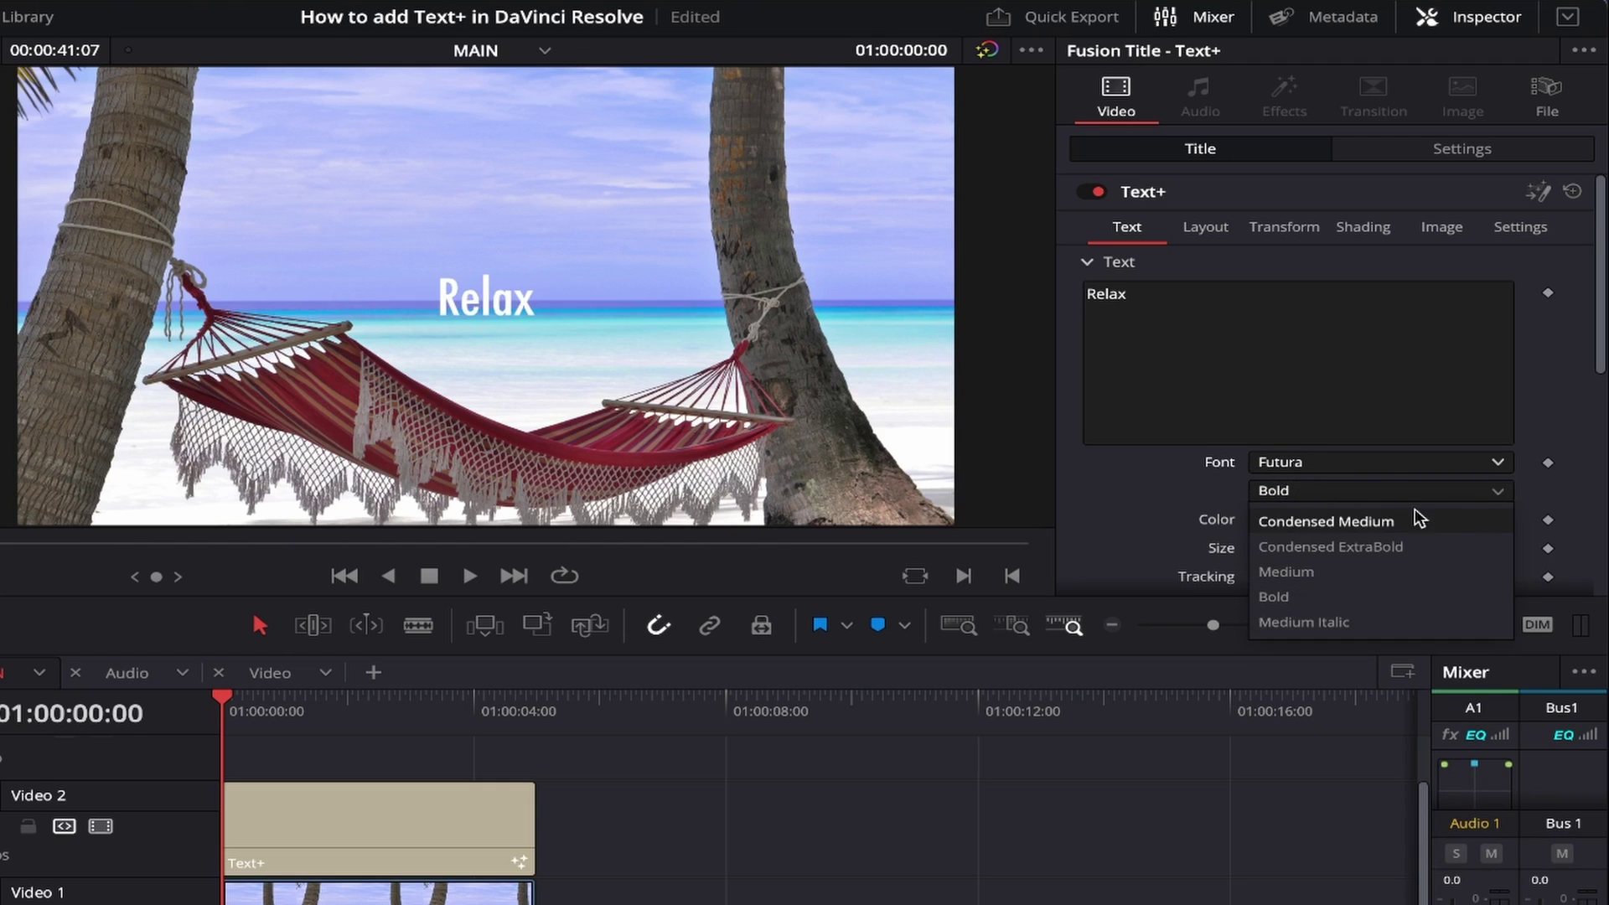
left_click(1388, 598)
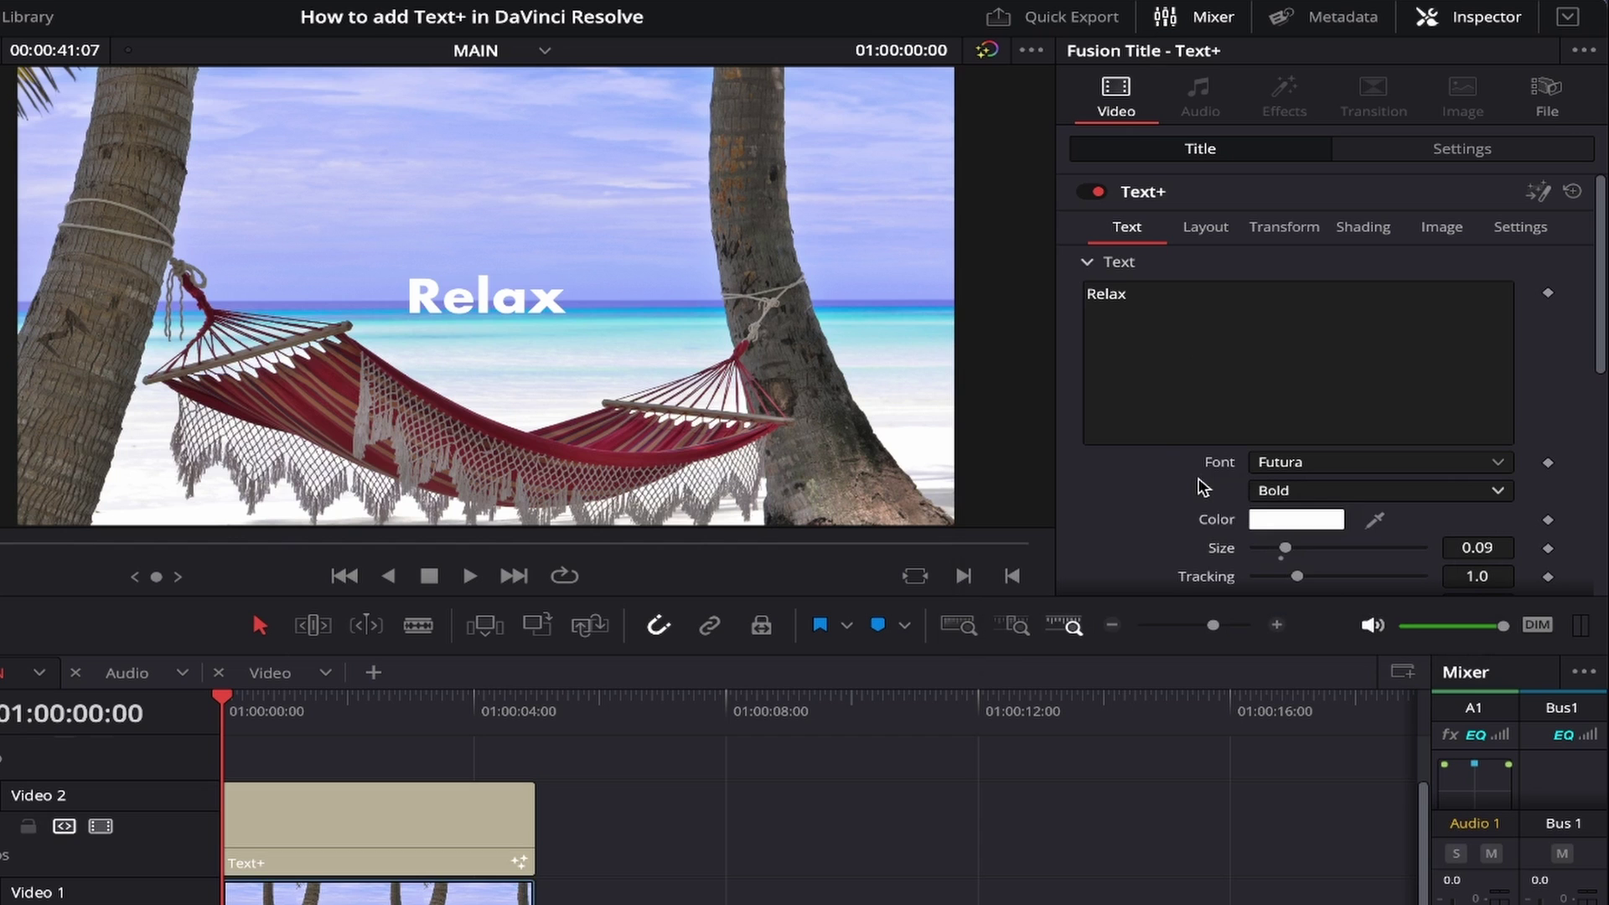
Step: Change the title's font to Mailand and increase its text size to about 0.13
left_click(1314, 463)
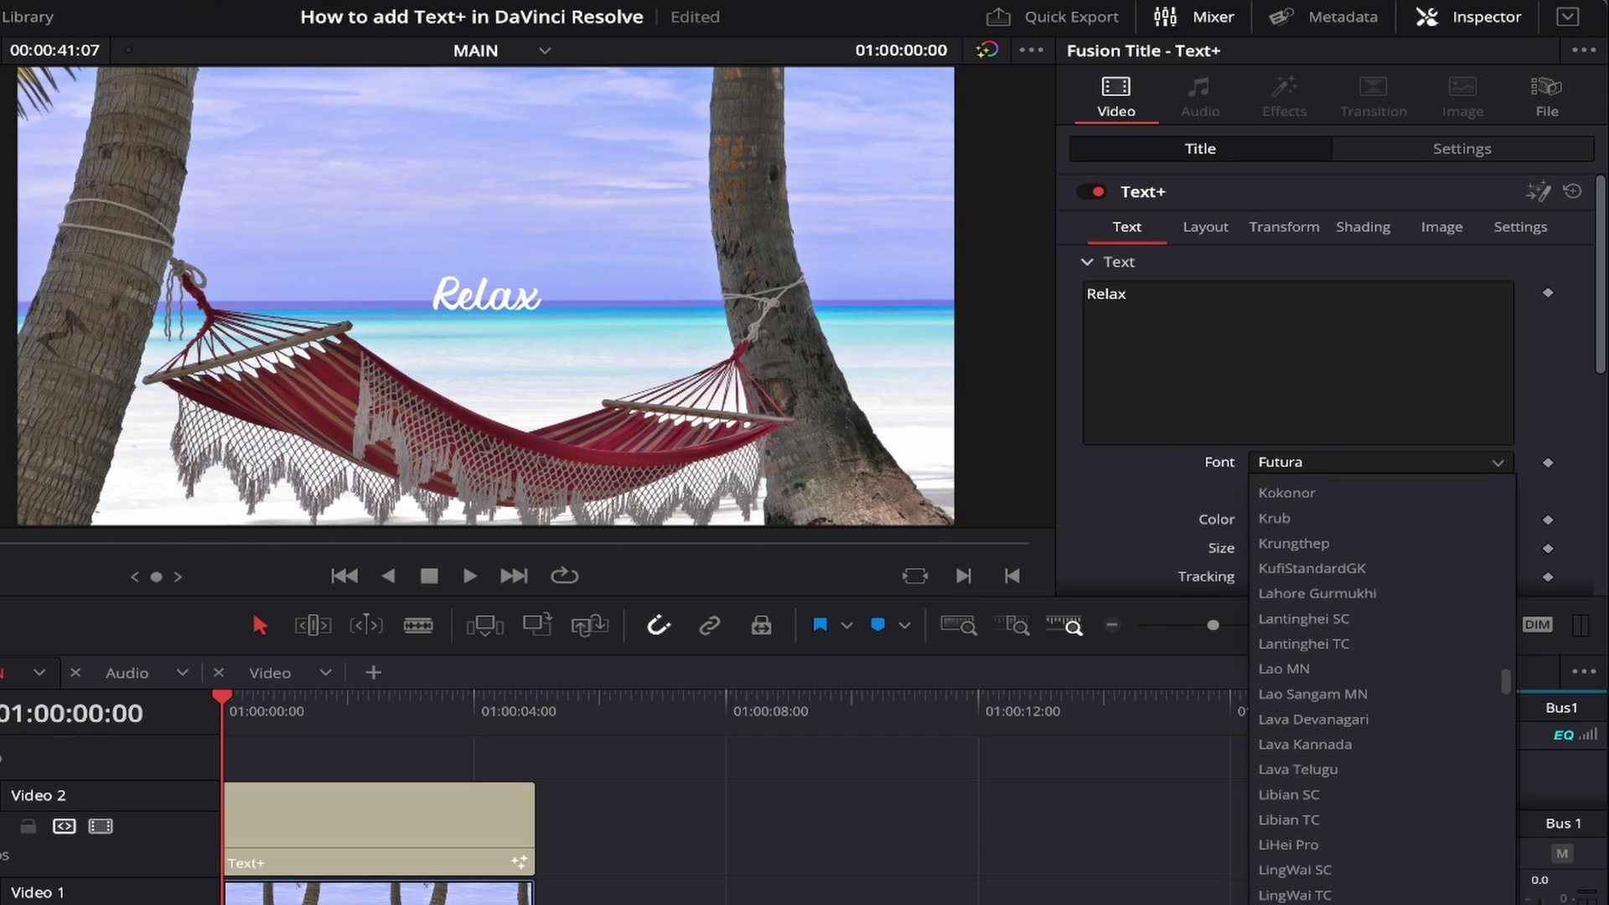
left_click(1308, 845)
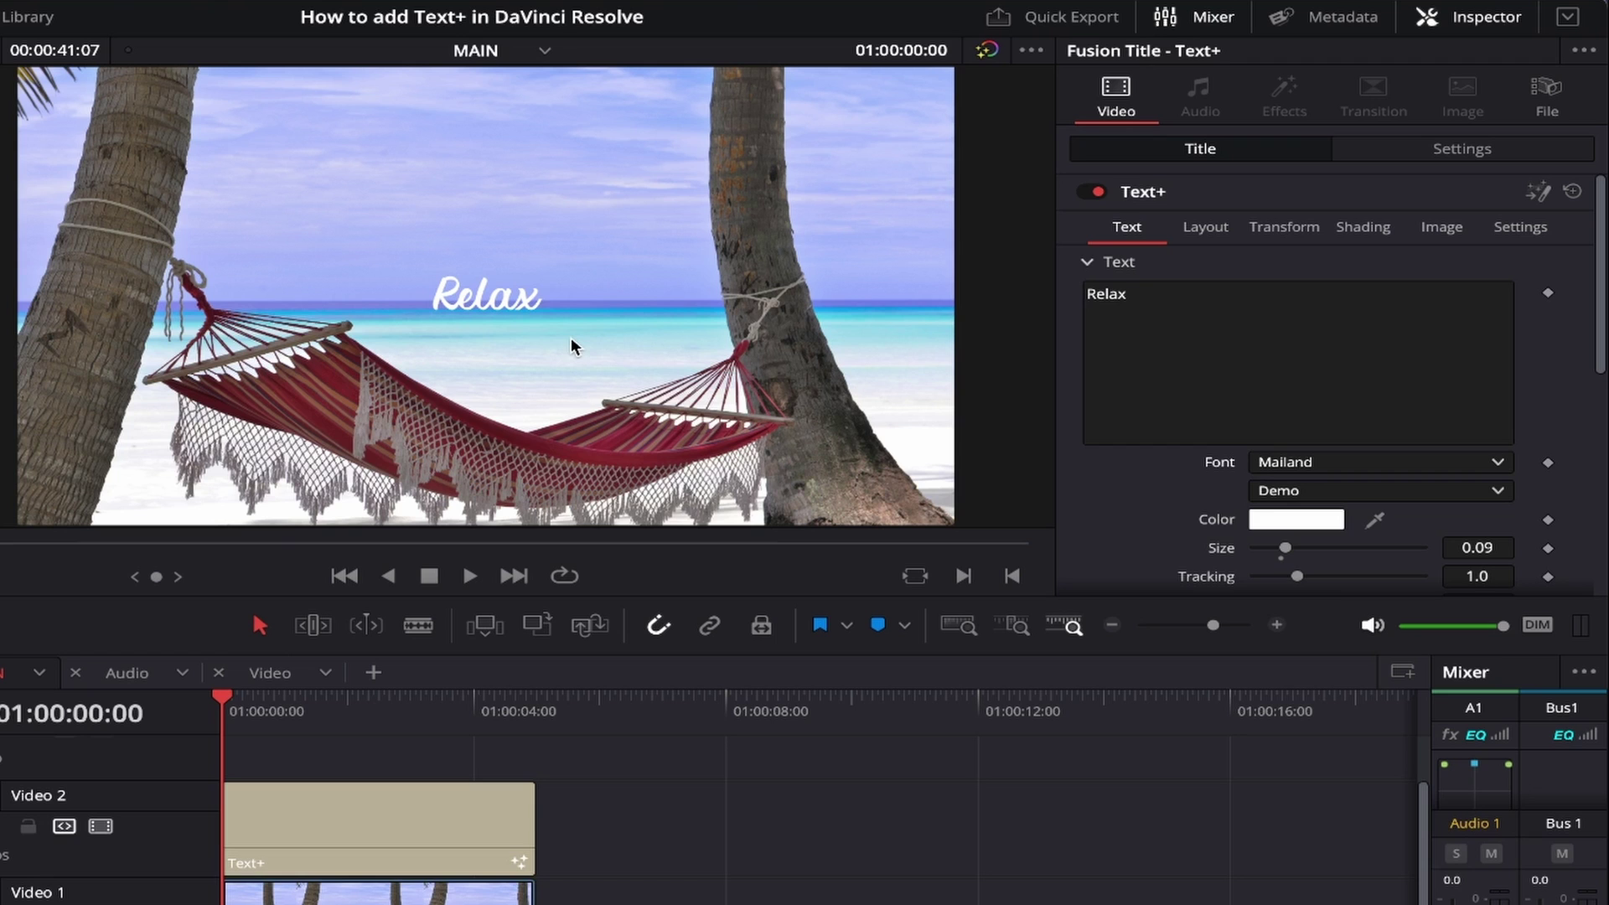
scroll(1131, 556, "down", 2)
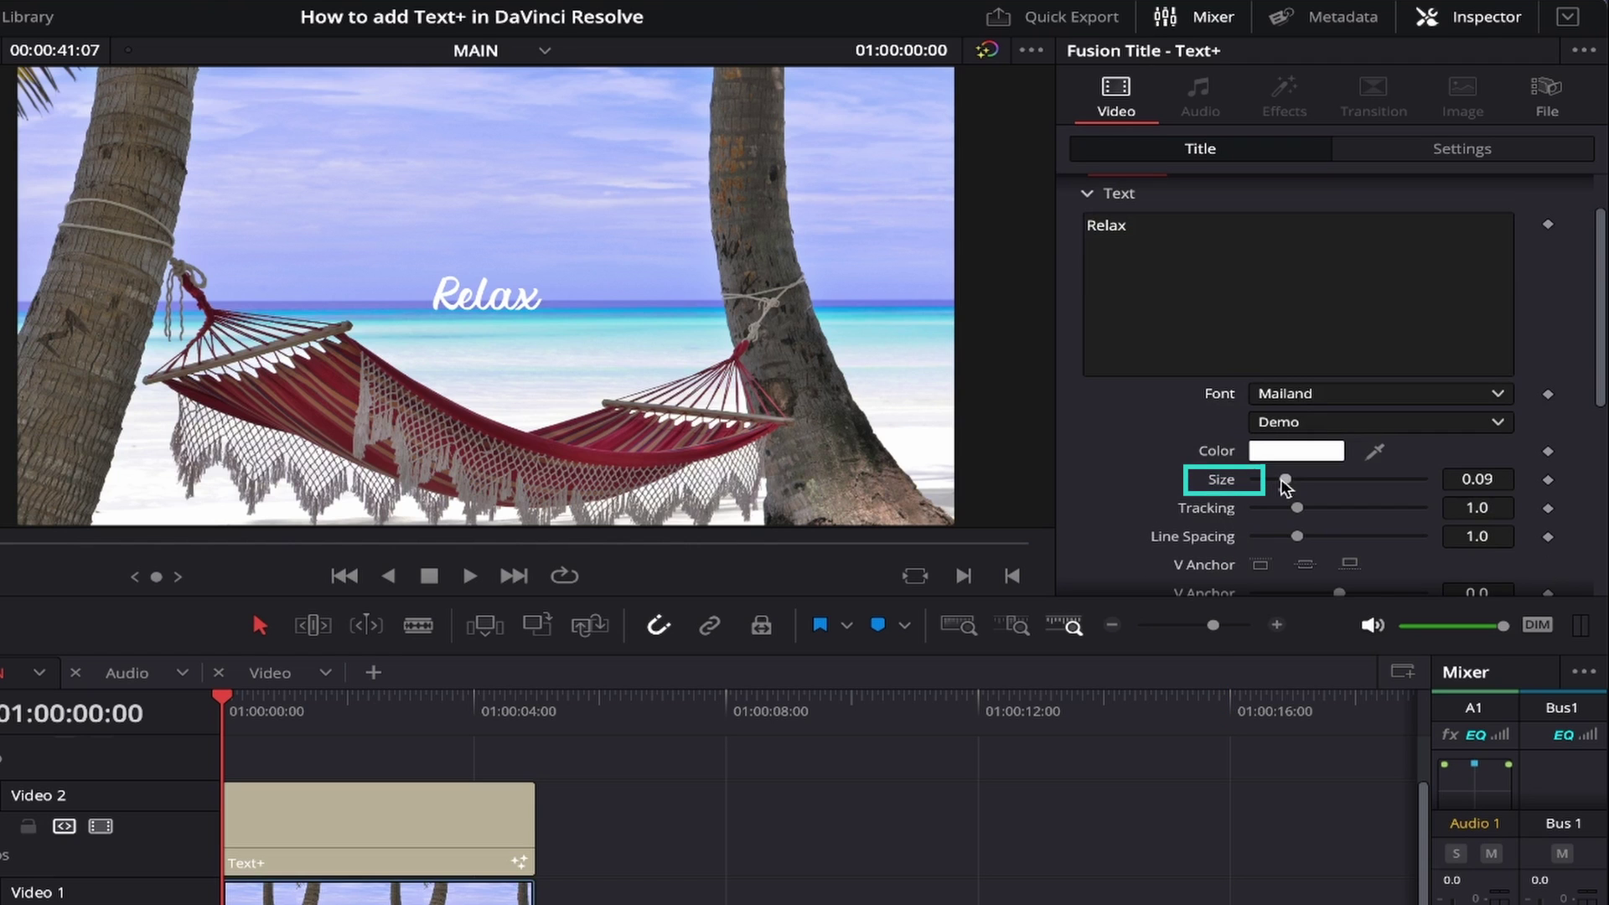
mouse_move(1286, 485)
left_mouse_down()
mouse_move(1334, 490)
mouse_move(1299, 495)
left_mouse_up()
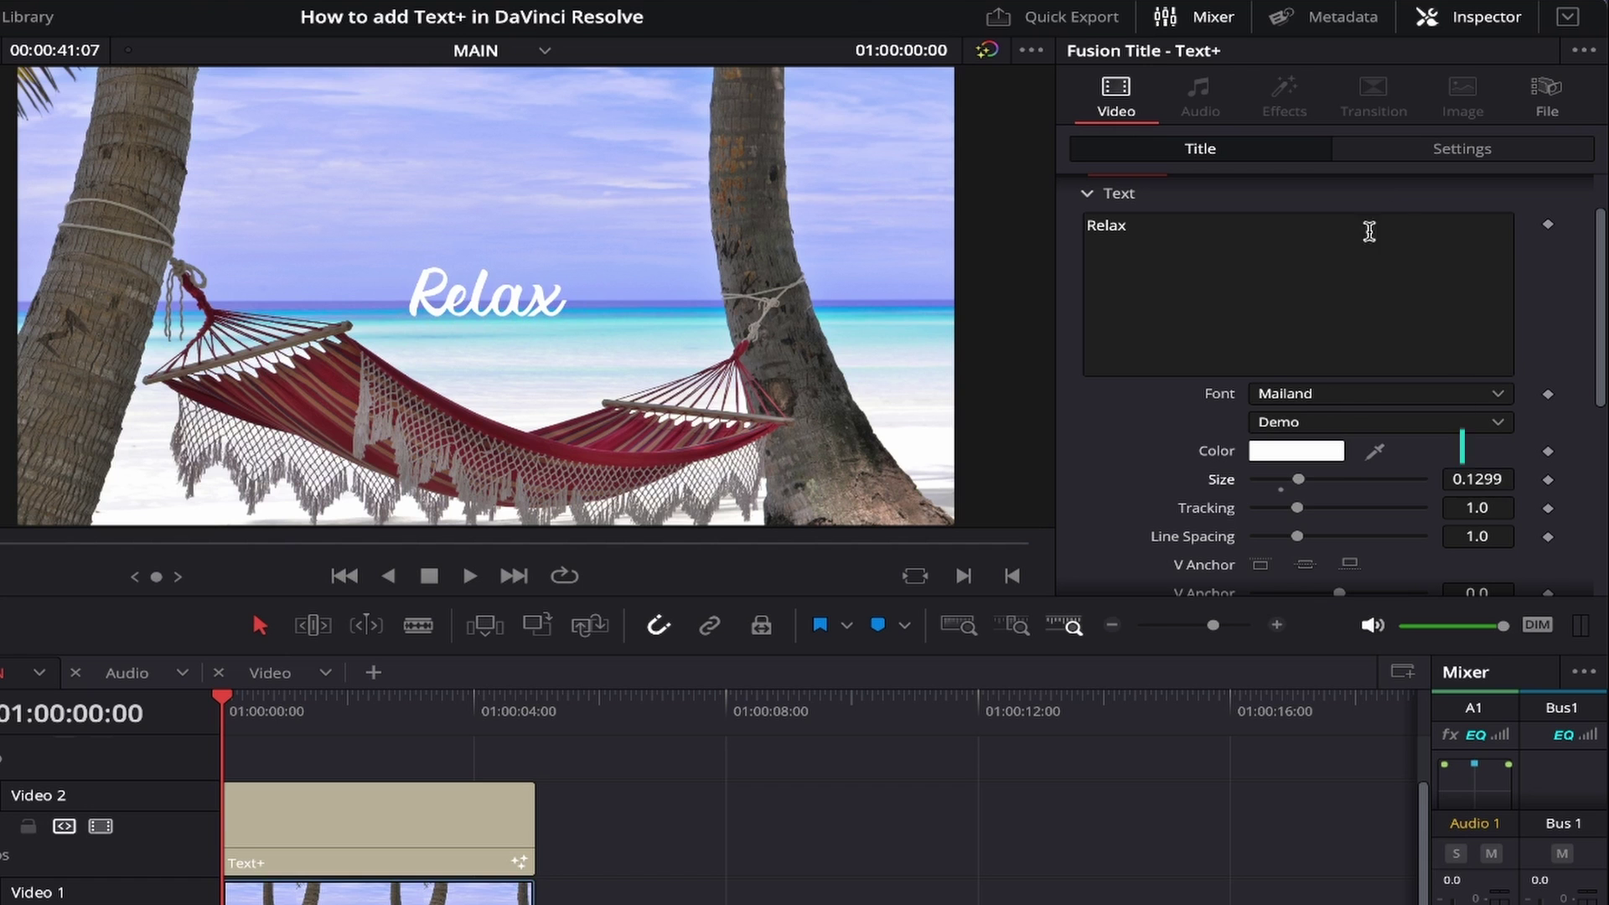
Step: Enlarge the title through its clip transform settings, bringing the linked X and Y zoom to 1.860
left_click(1467, 150)
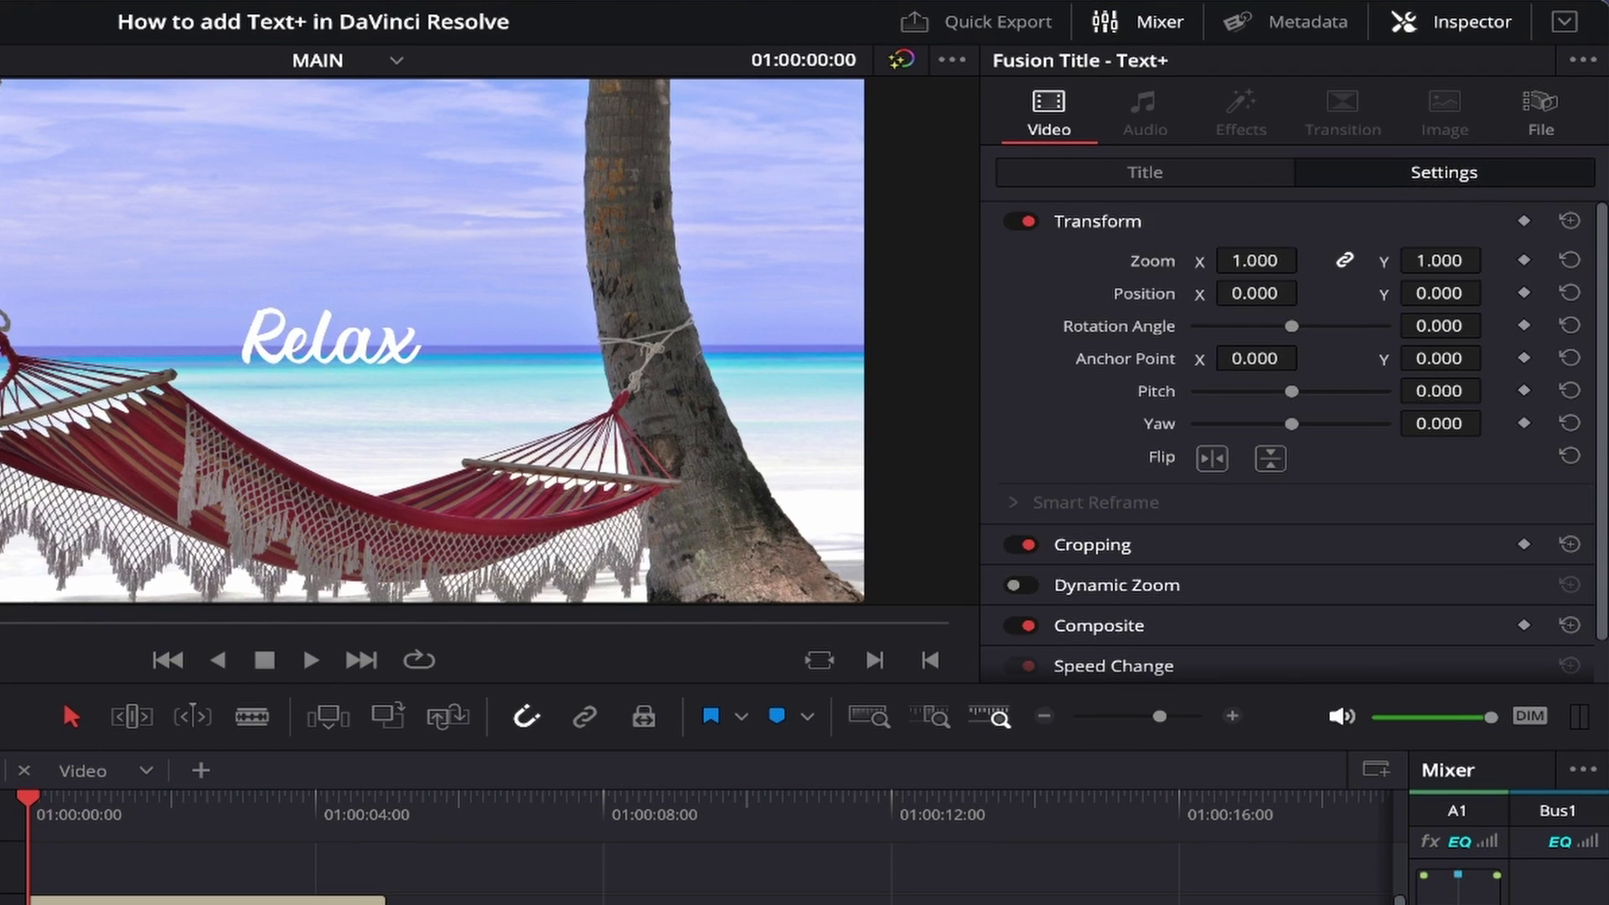
left_click_drag(1254, 266, 1350, 267)
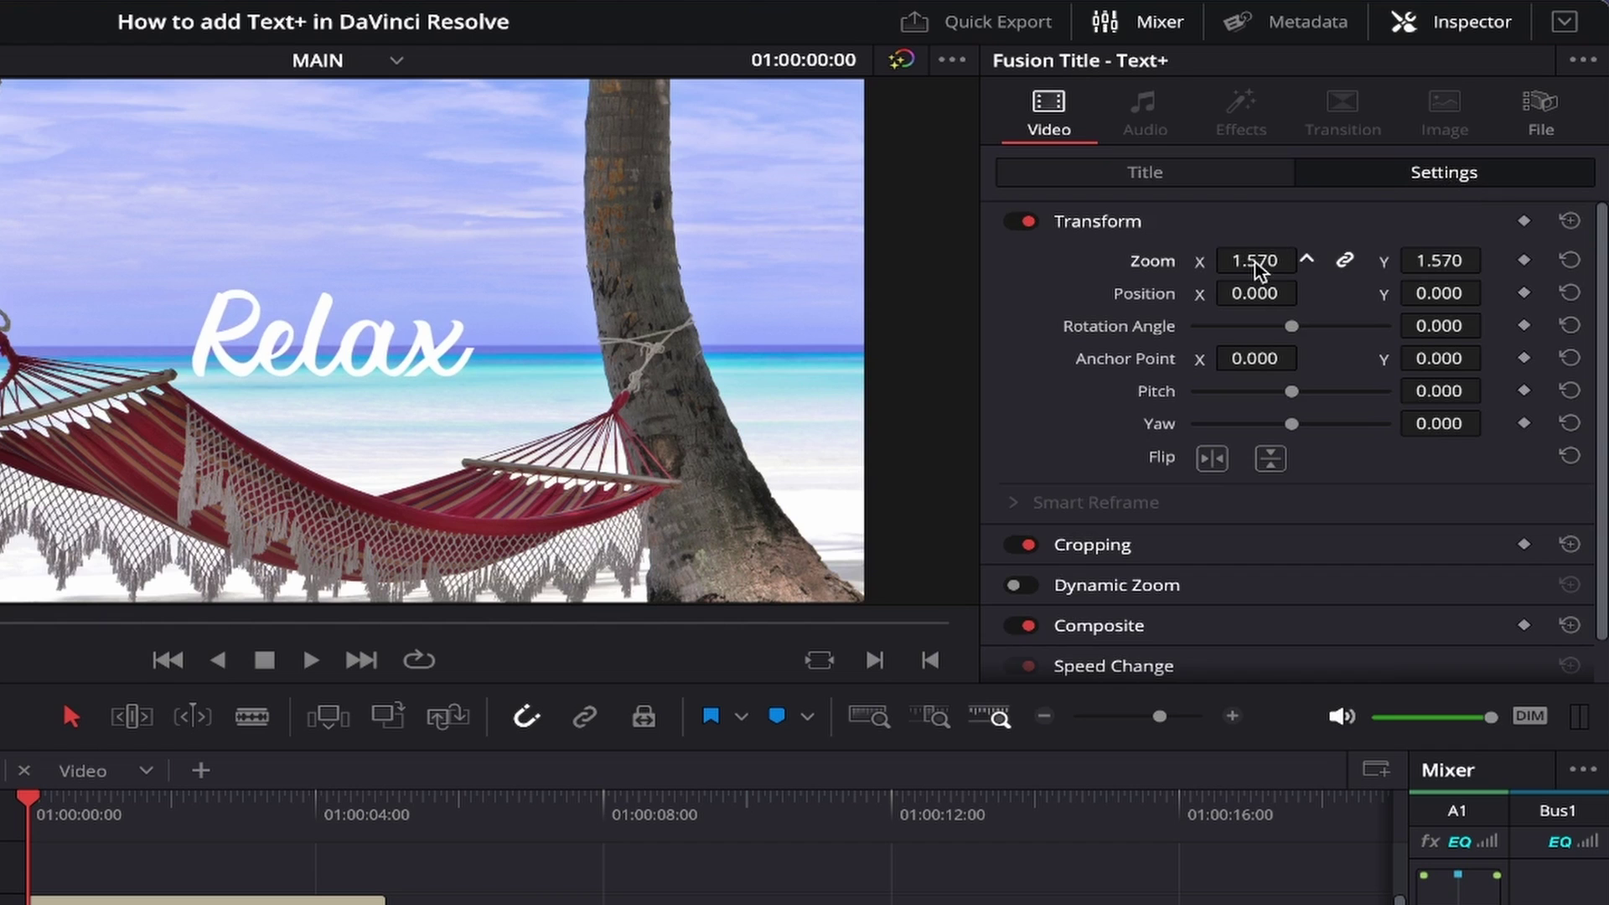
left_click(1254, 263)
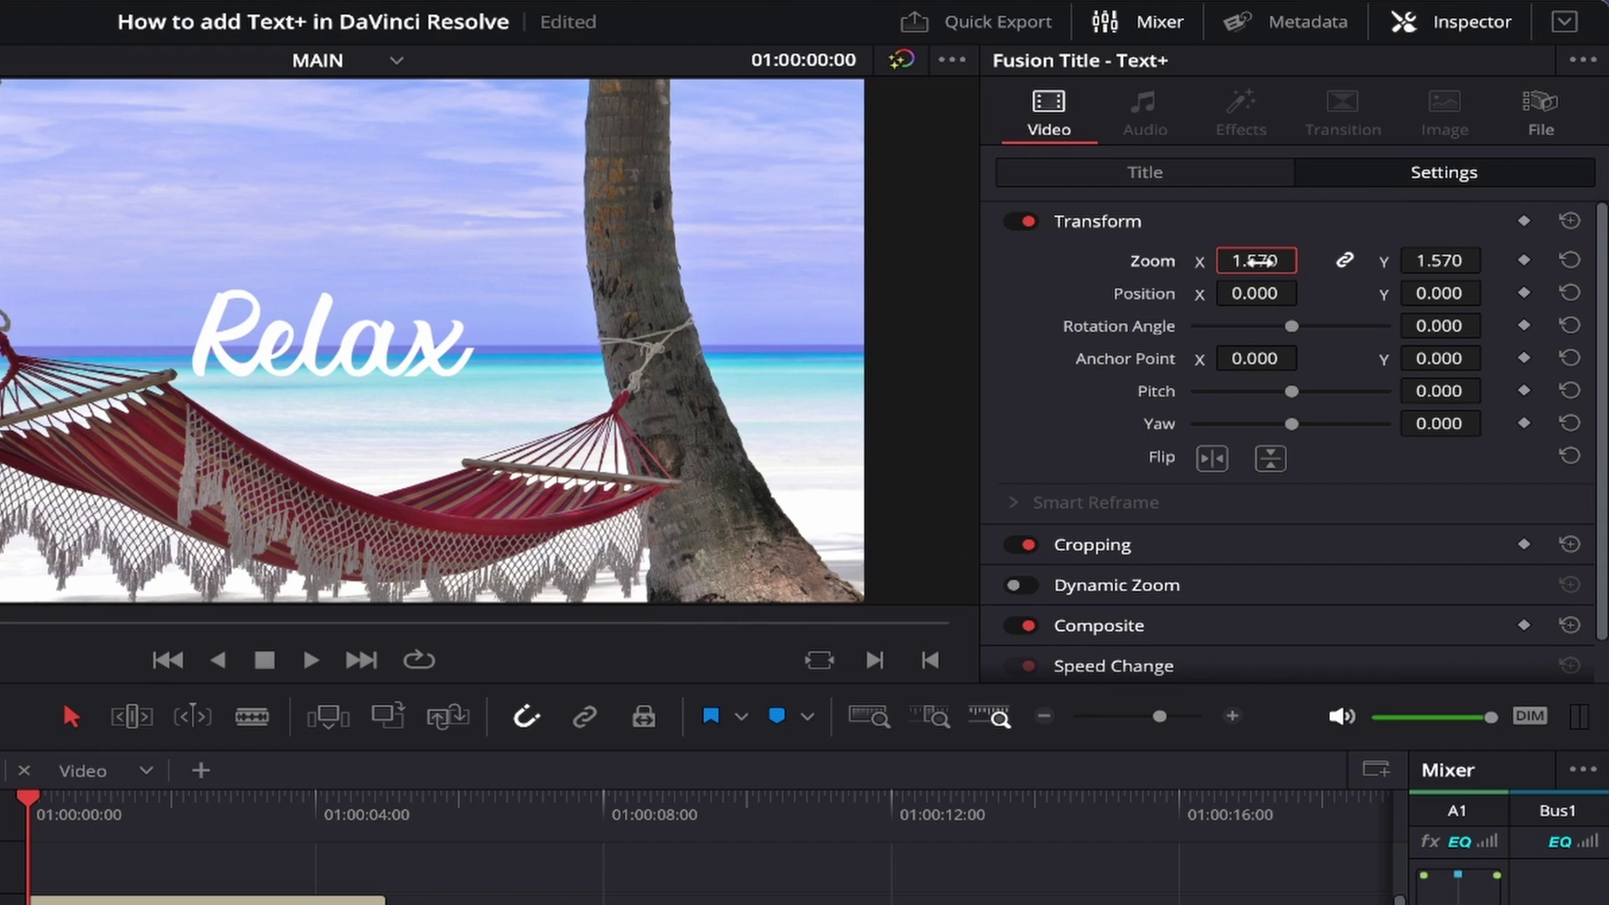
key("BackSpace")
type("1.600")
key("Return")
mouse_move(1255, 261)
left_mouse_down()
mouse_move(1183, 261)
mouse_move(1276, 260)
left_mouse_up()
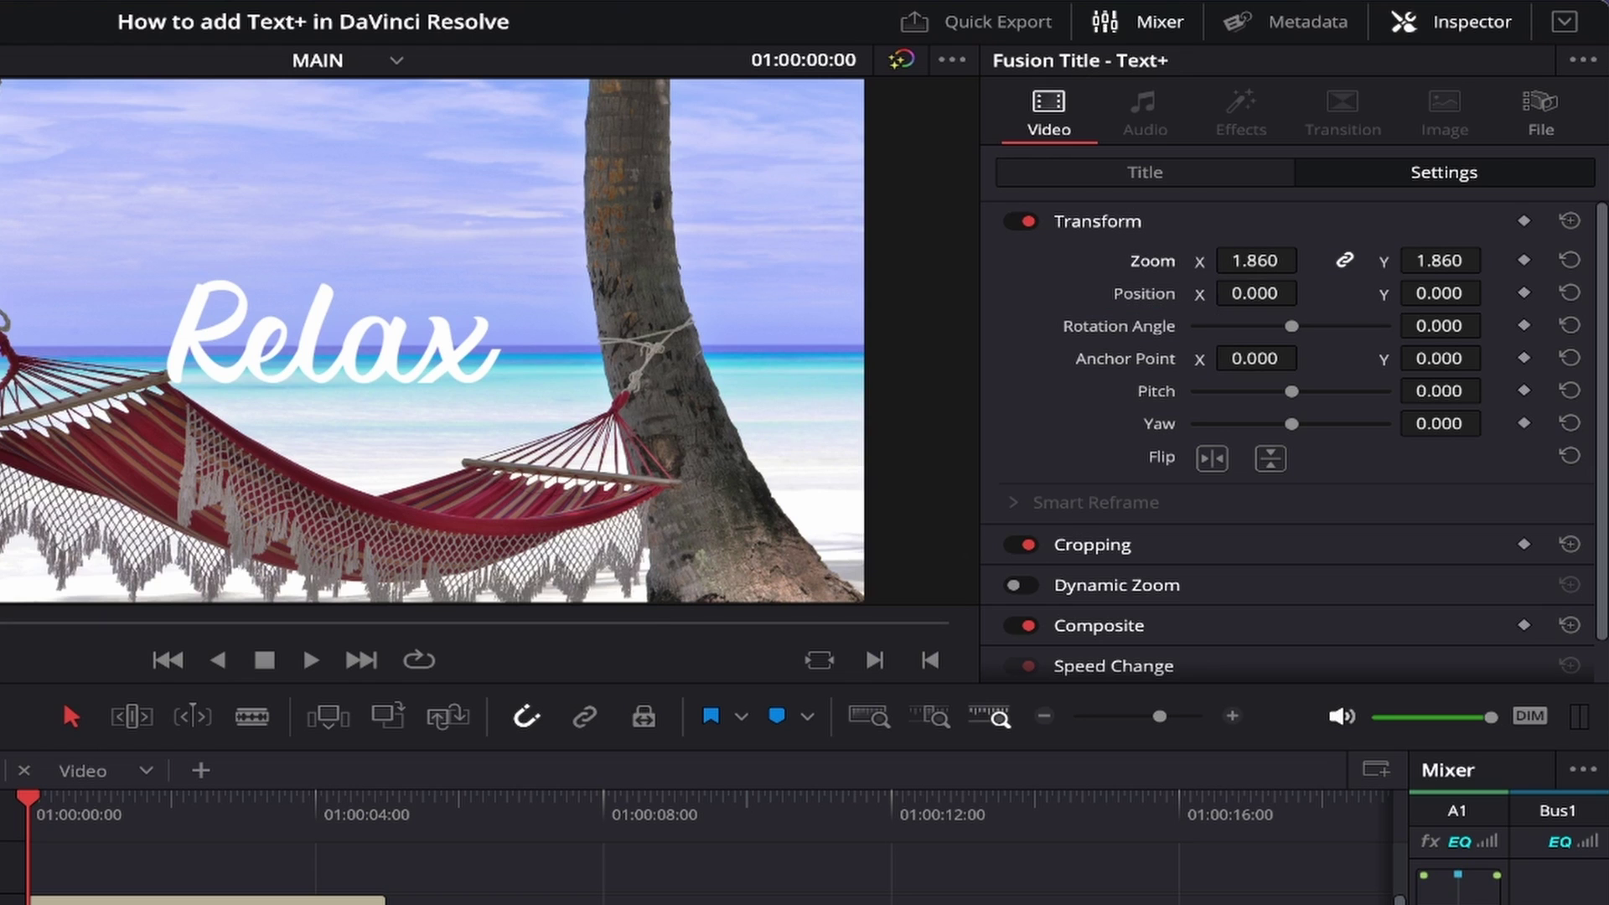
Step: Reposition the title above the hammock with a transform position of X -7 and Y 76
left_click_drag(1255, 293, 1307, 294)
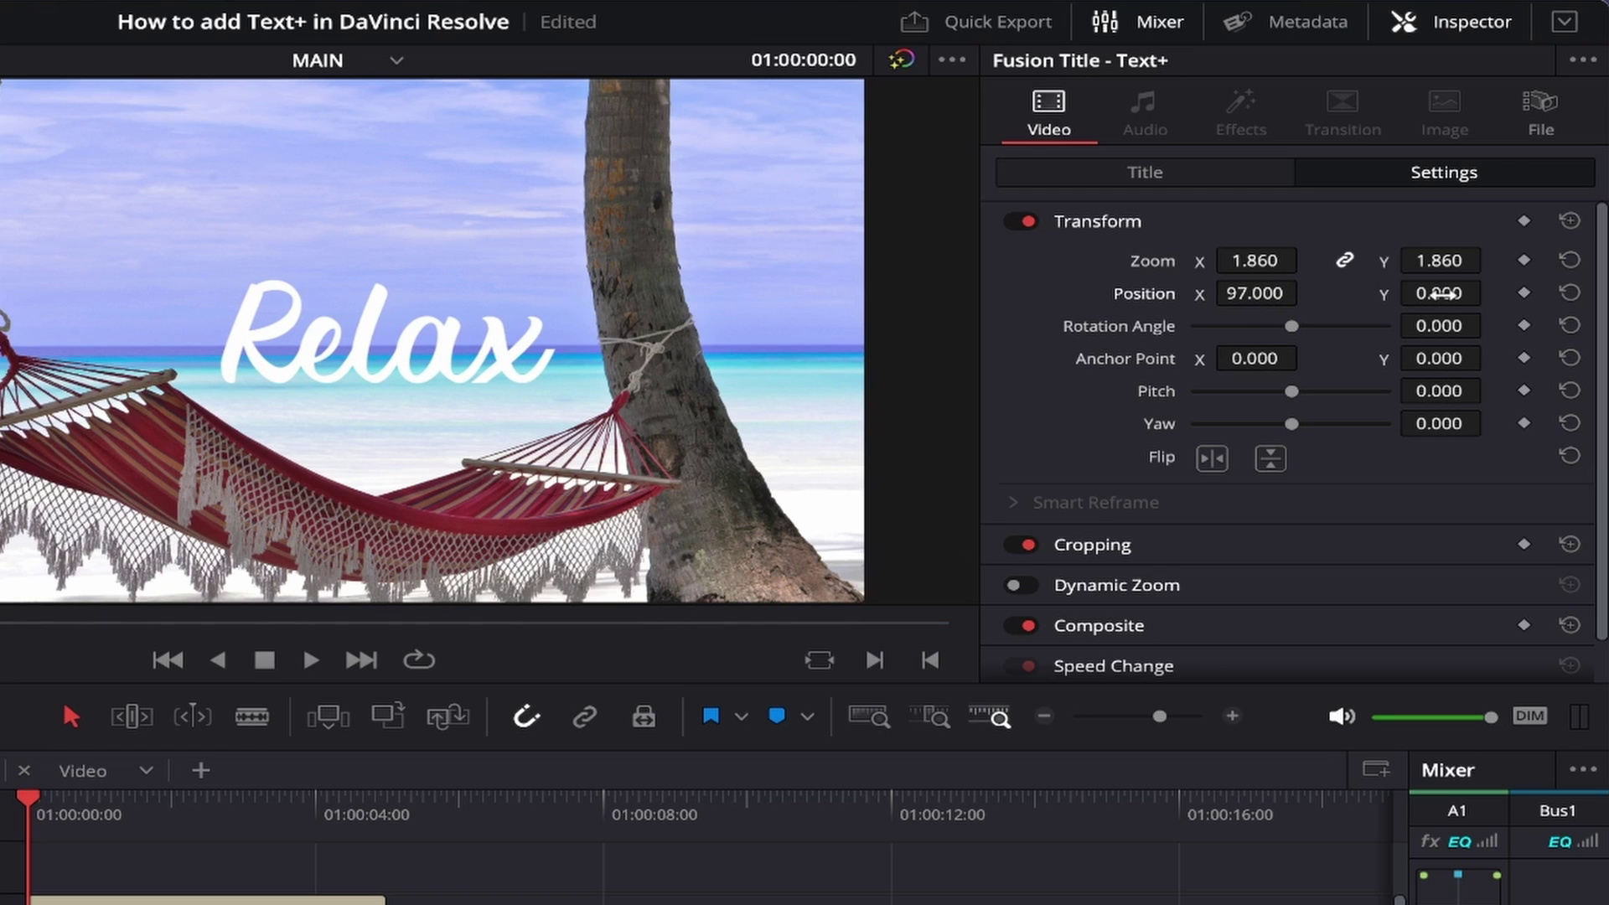
left_click_drag(1440, 294, 1492, 291)
left_click_drag(1257, 293, 1247, 293)
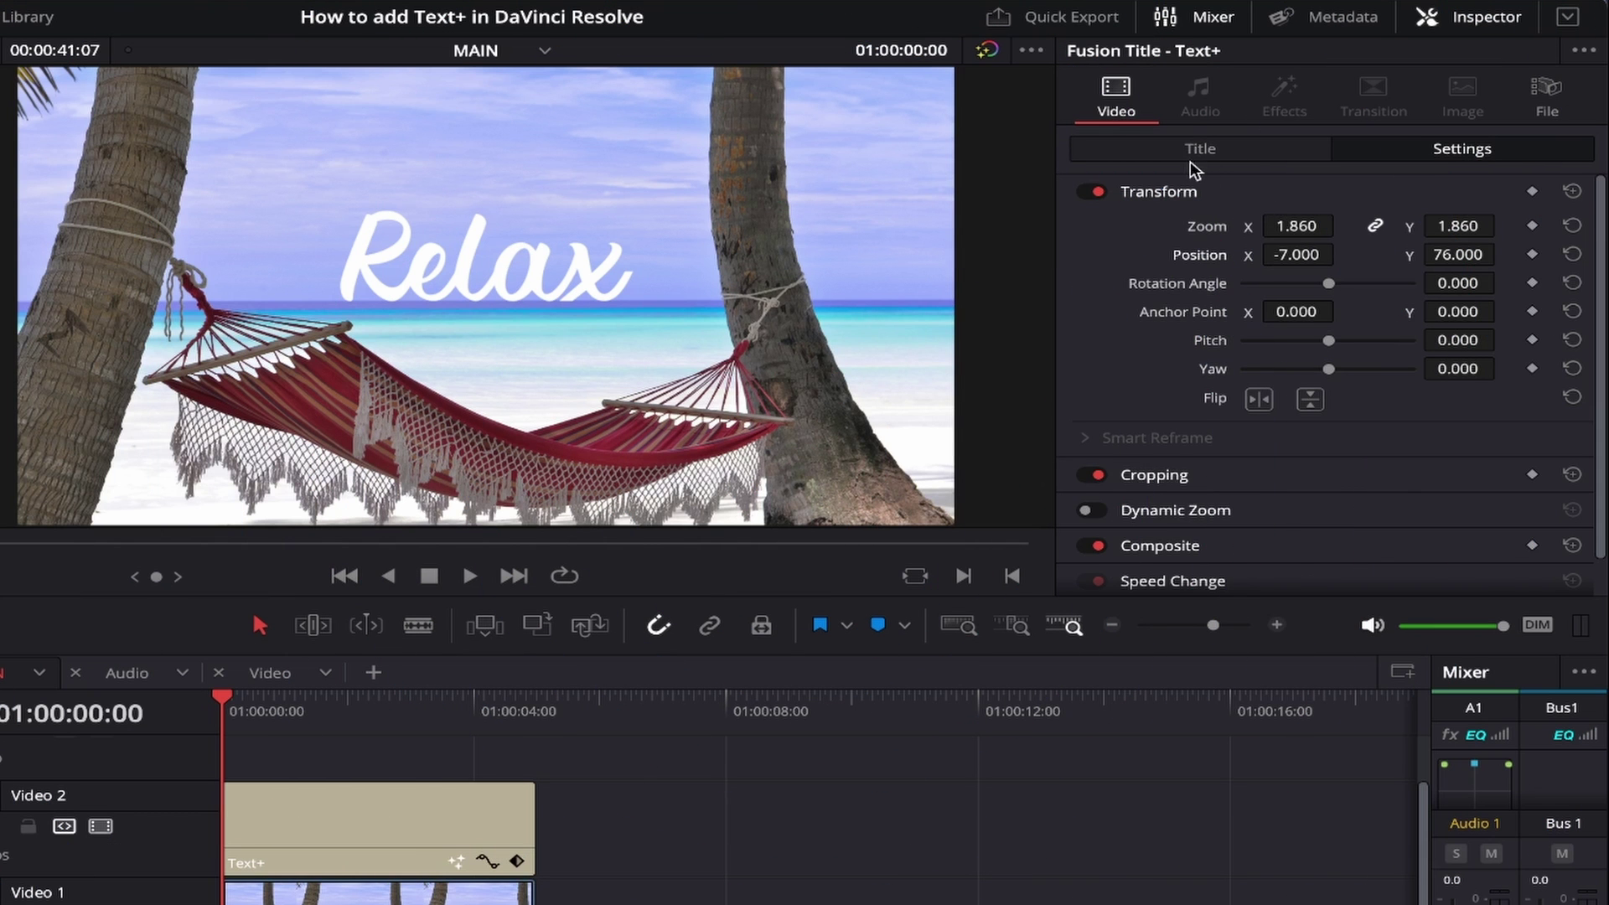
Step: Enable shading element 3, Black Shadow, for the Text+ title
left_click(1203, 155)
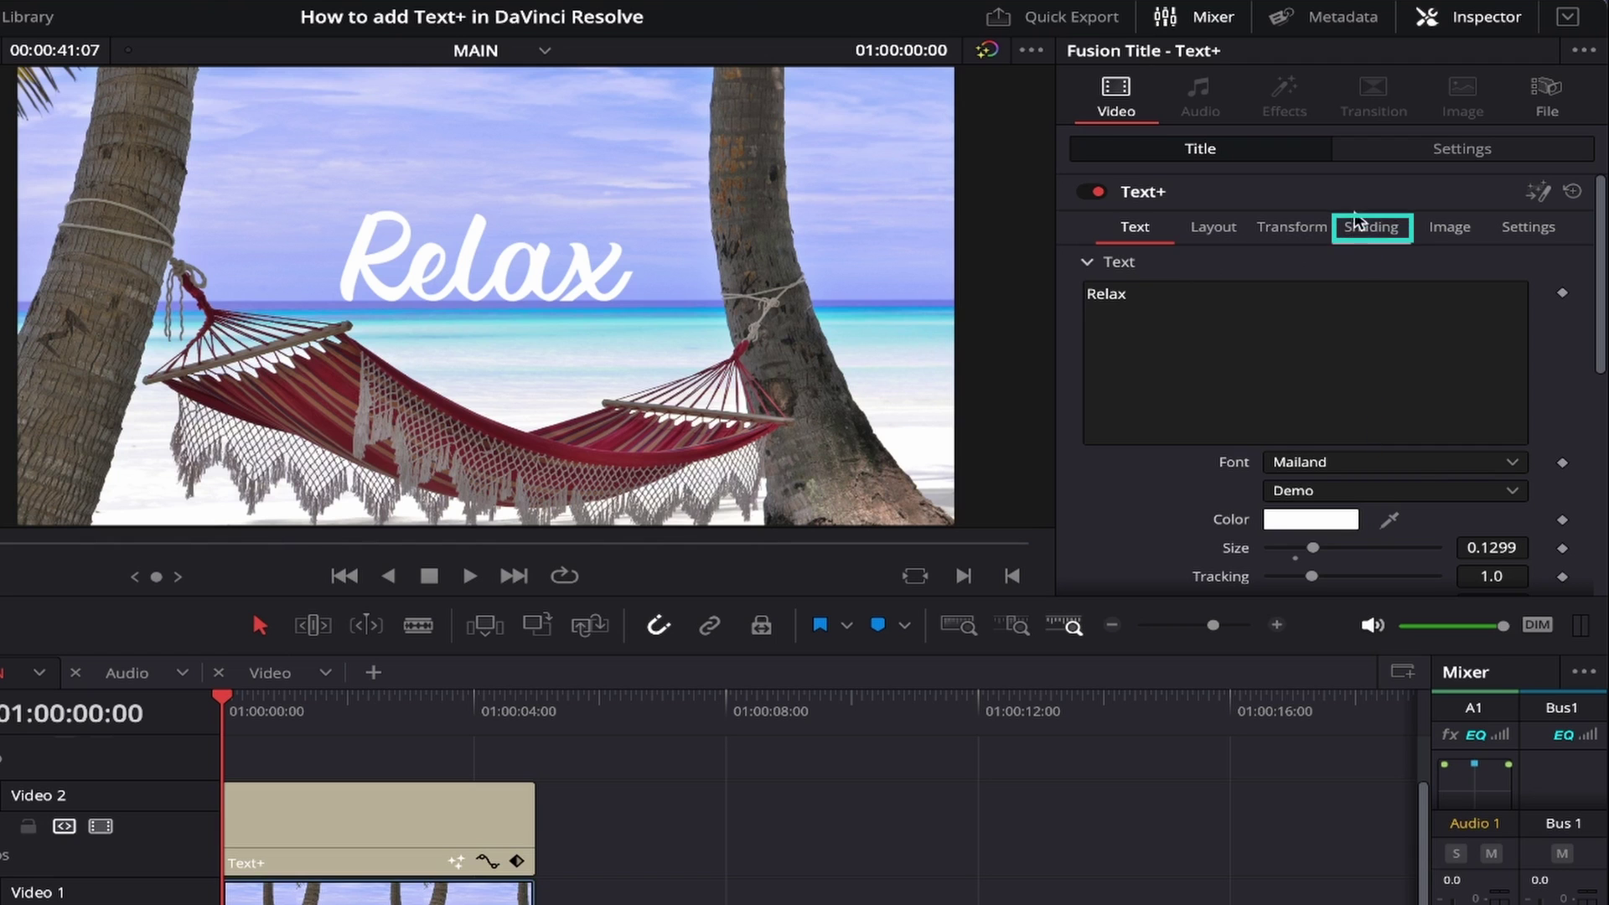
left_click(1366, 232)
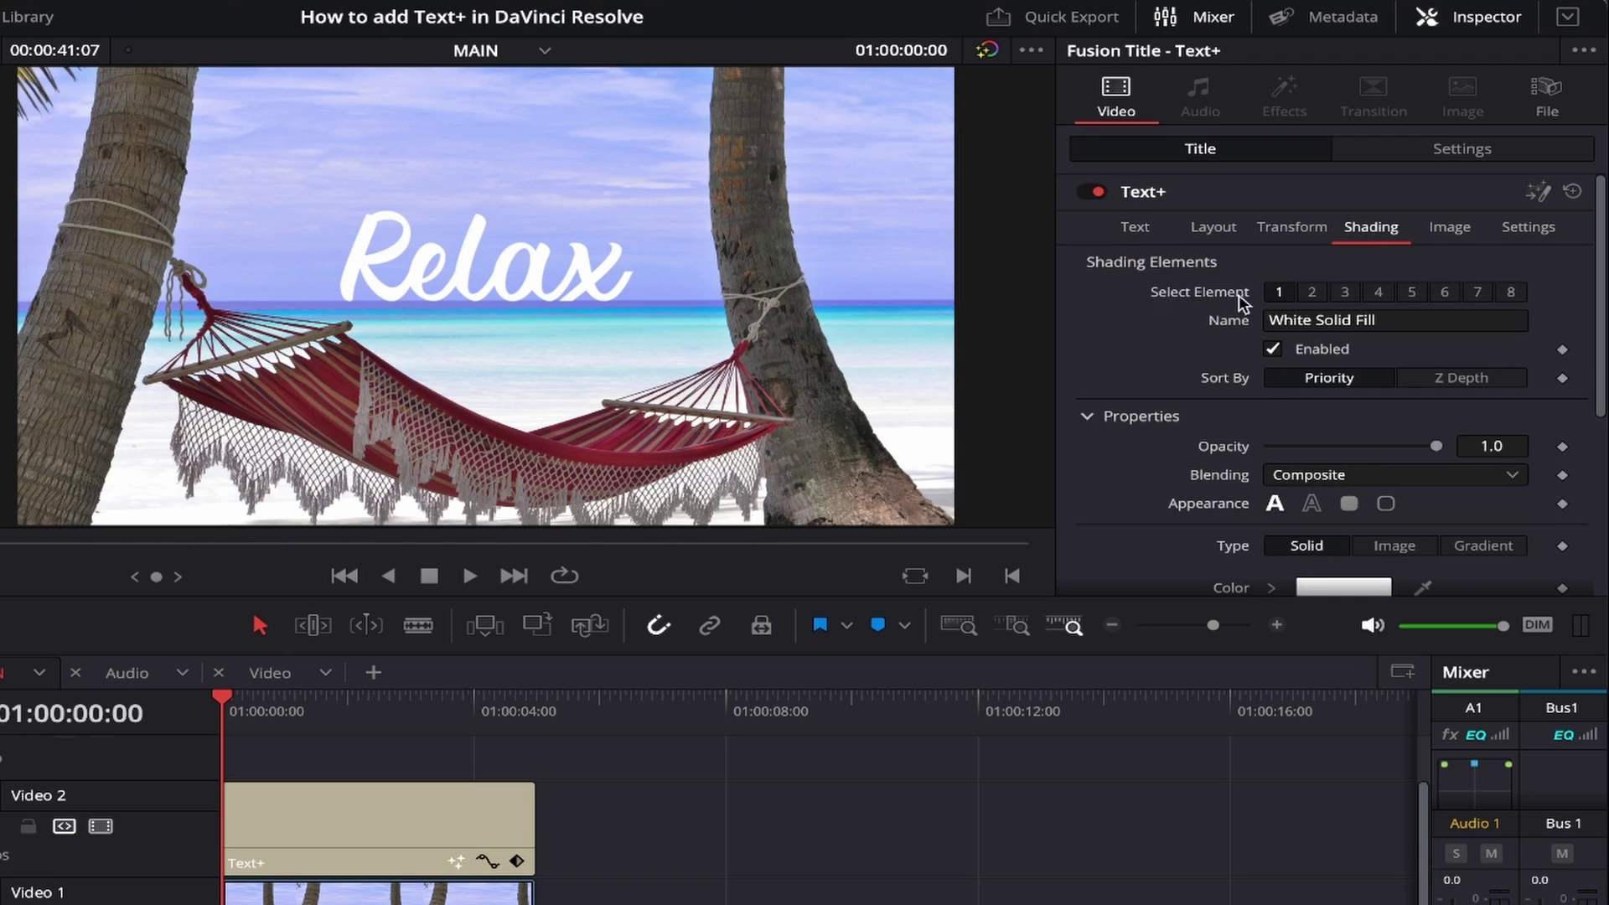
left_click(1346, 293)
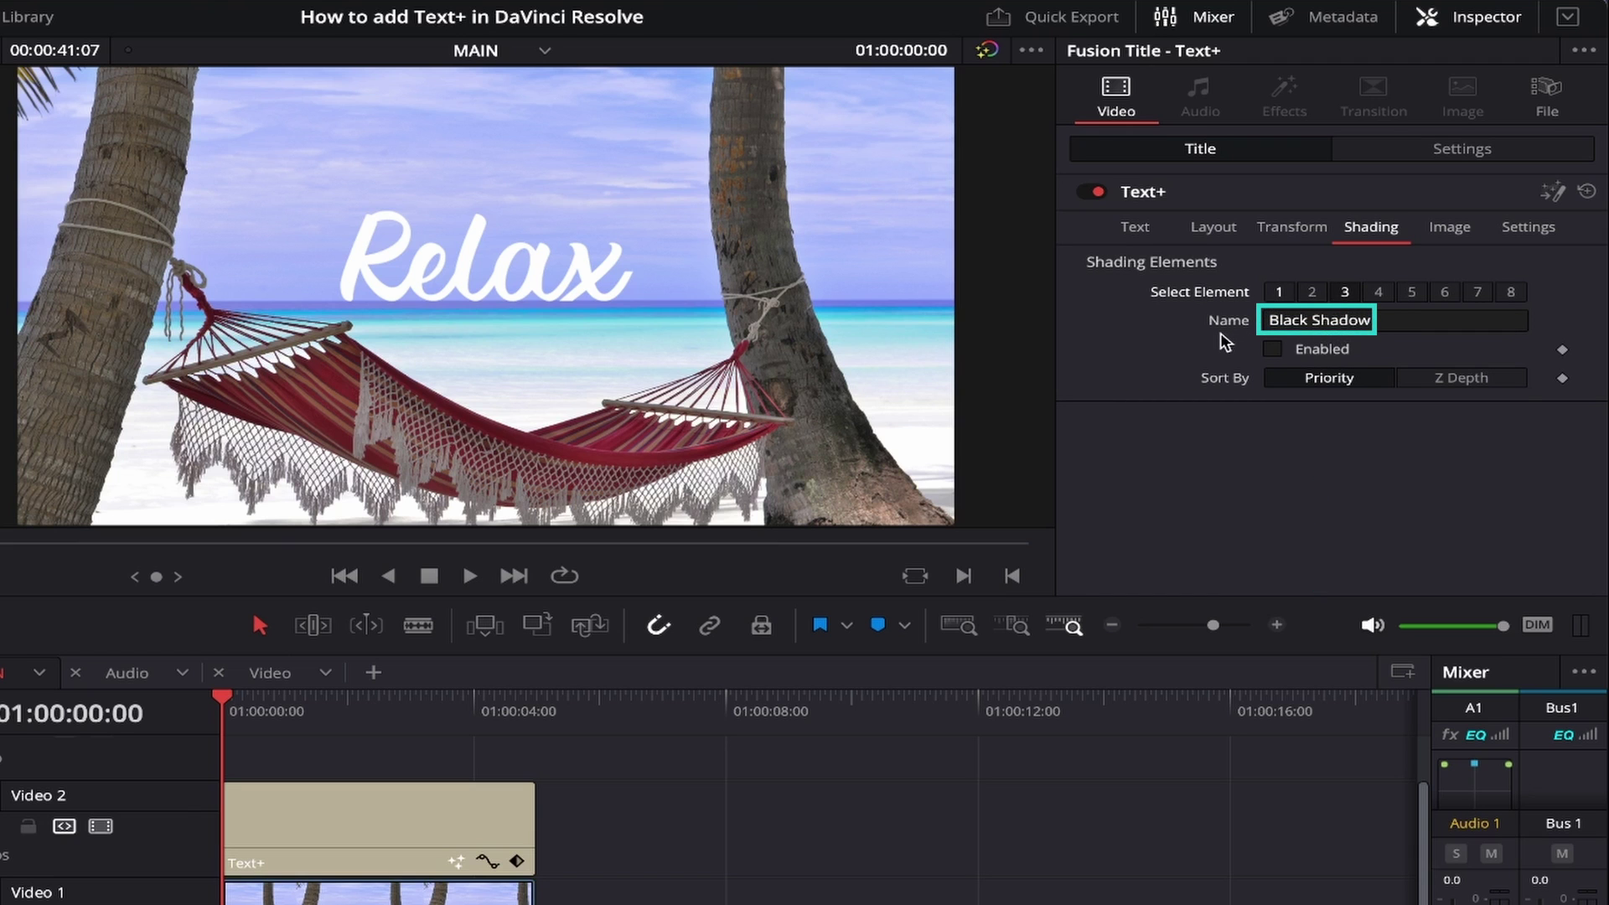
left_click(1271, 350)
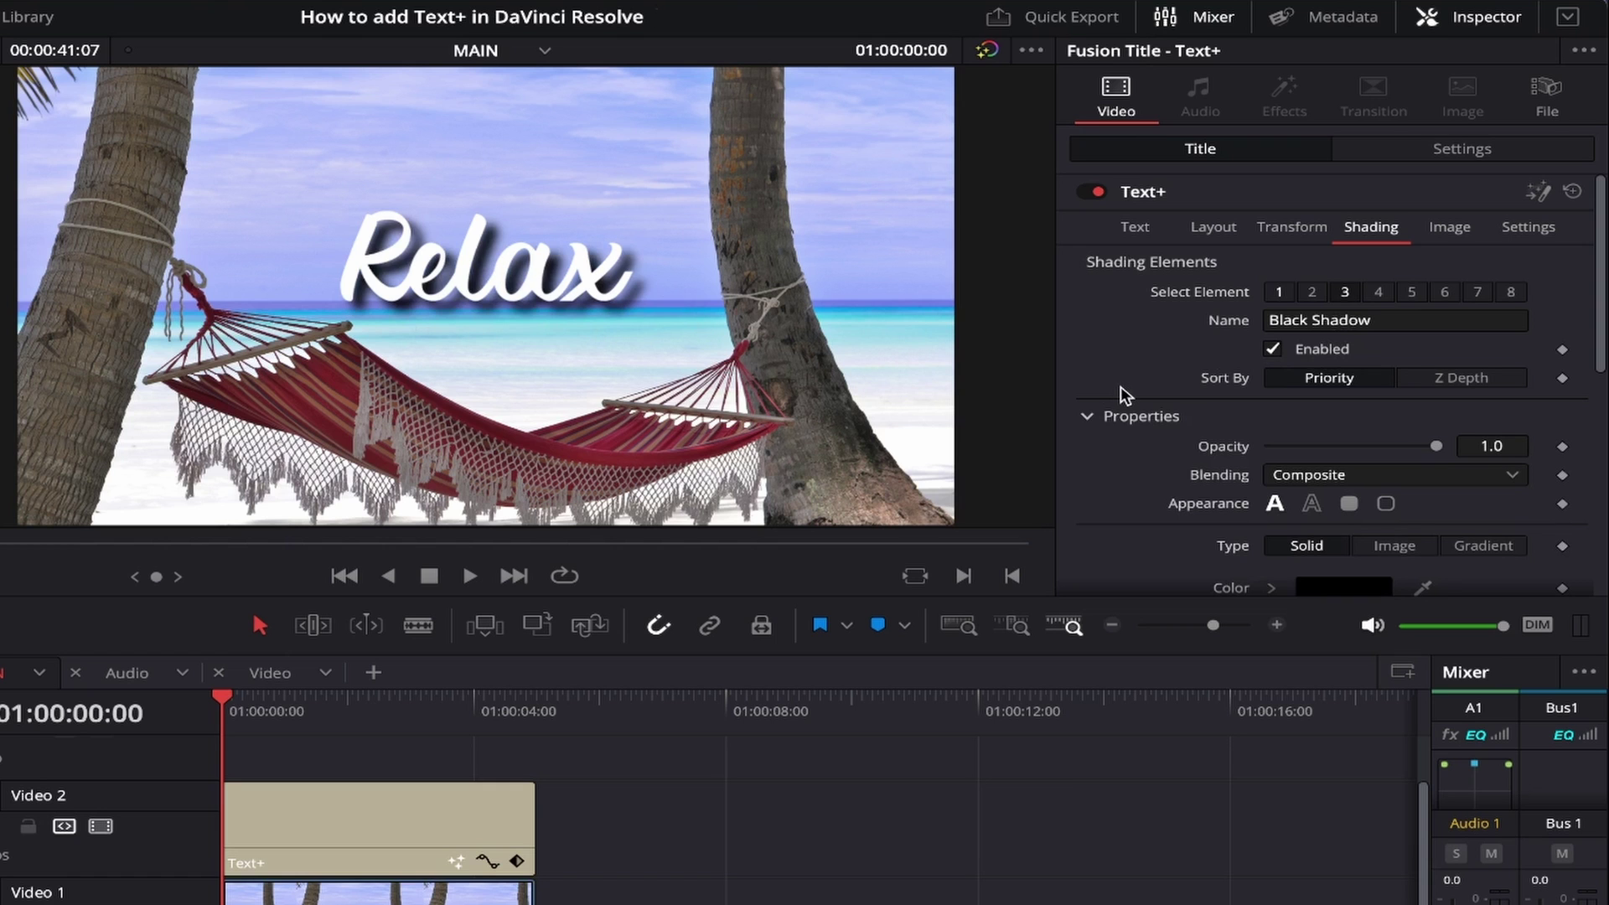
scroll(1149, 438, "down", 1)
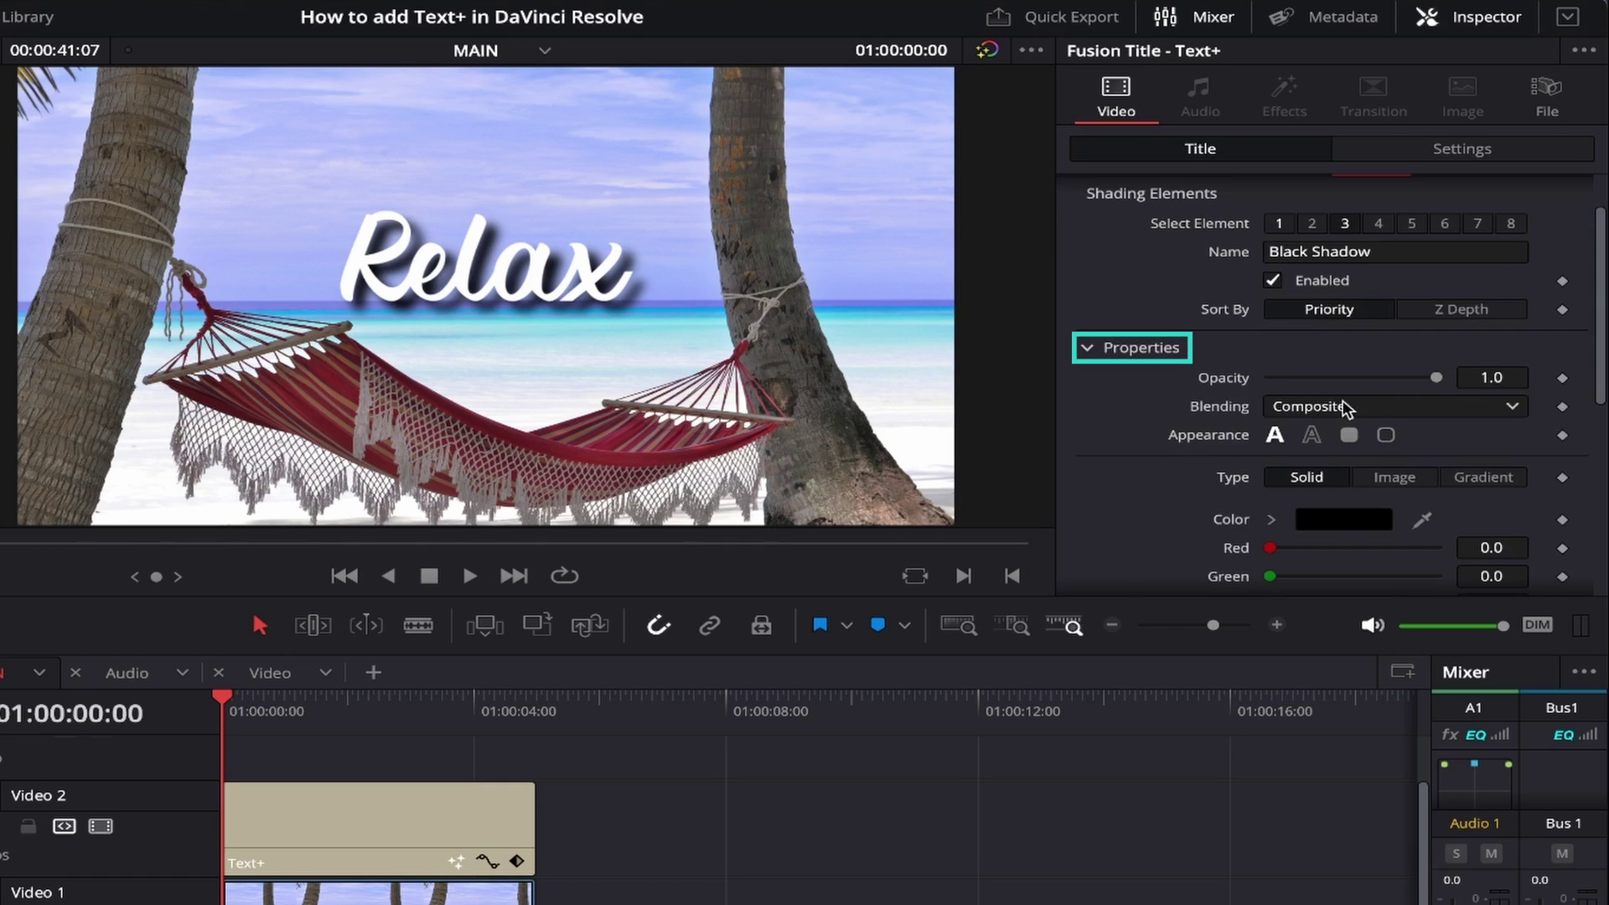
Step: Lower the Black Shadow's opacity to about 0.465 and set its offset to X 0.032 and Y -0.034
left_click_drag(1436, 379, 1349, 379)
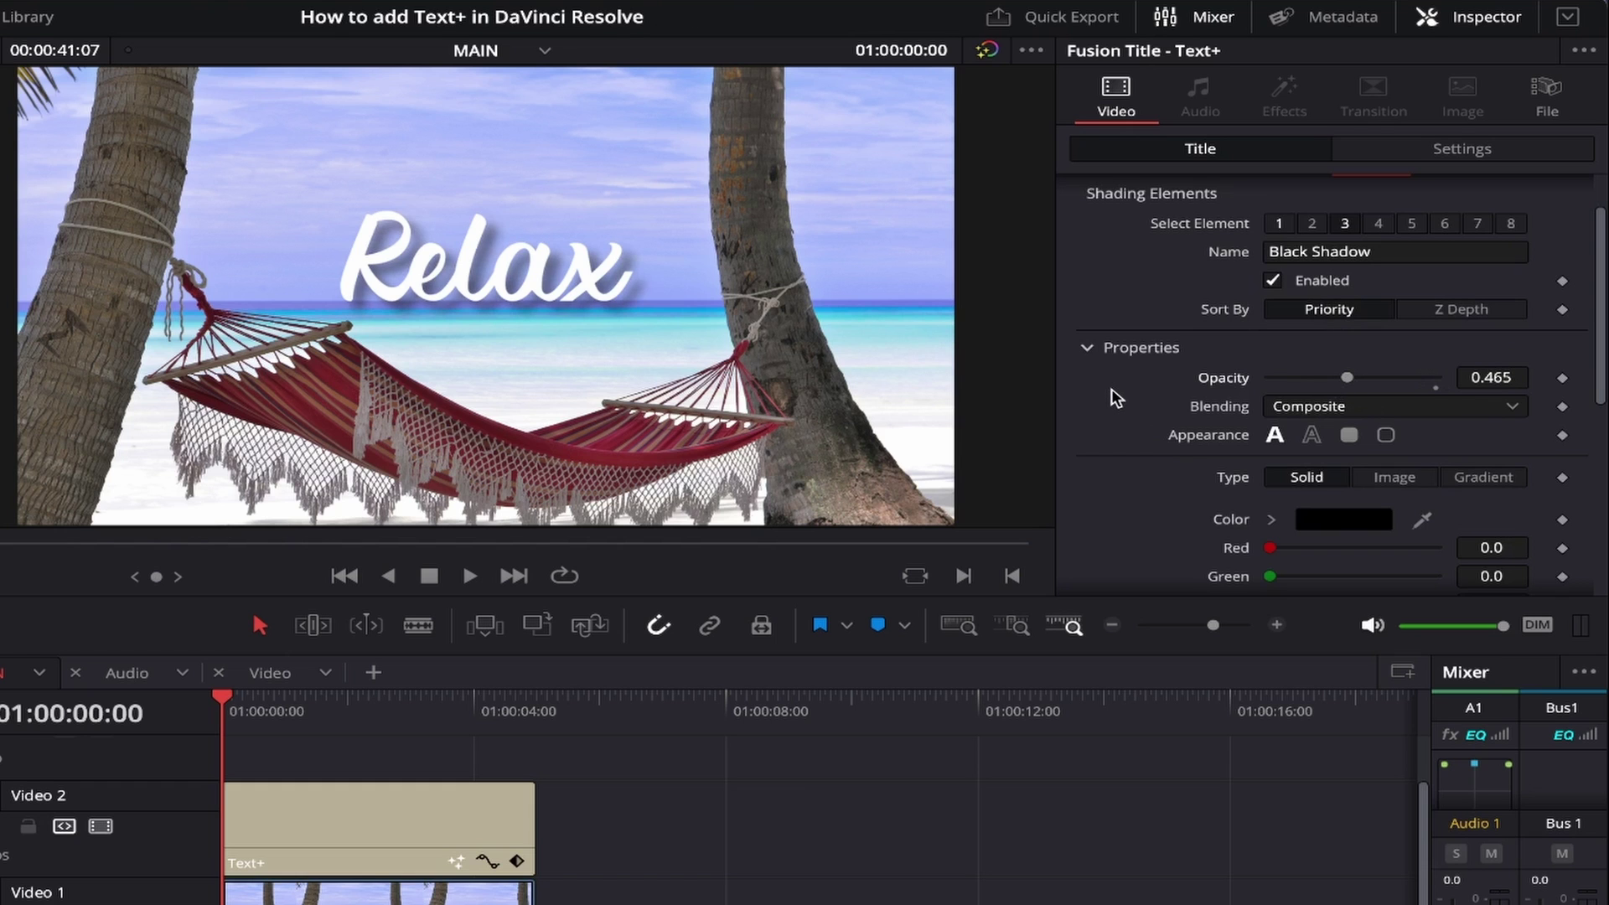
scroll(1117, 398, "down", 6)
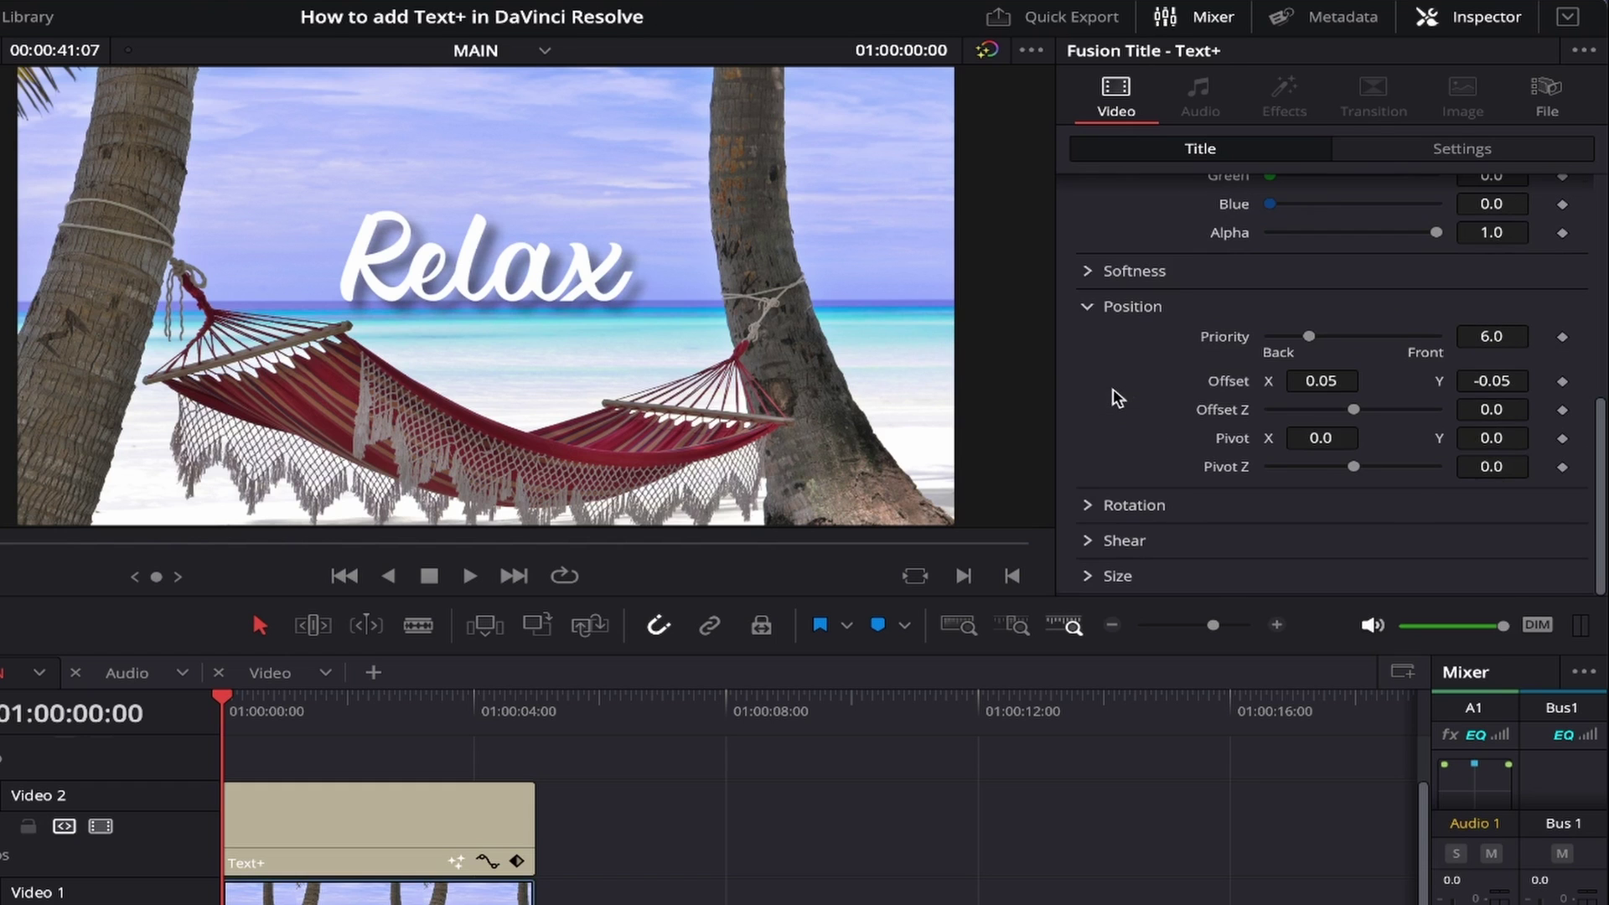
left_click_drag(1320, 382, 1336, 382)
left_click_drag(1484, 384, 1472, 386)
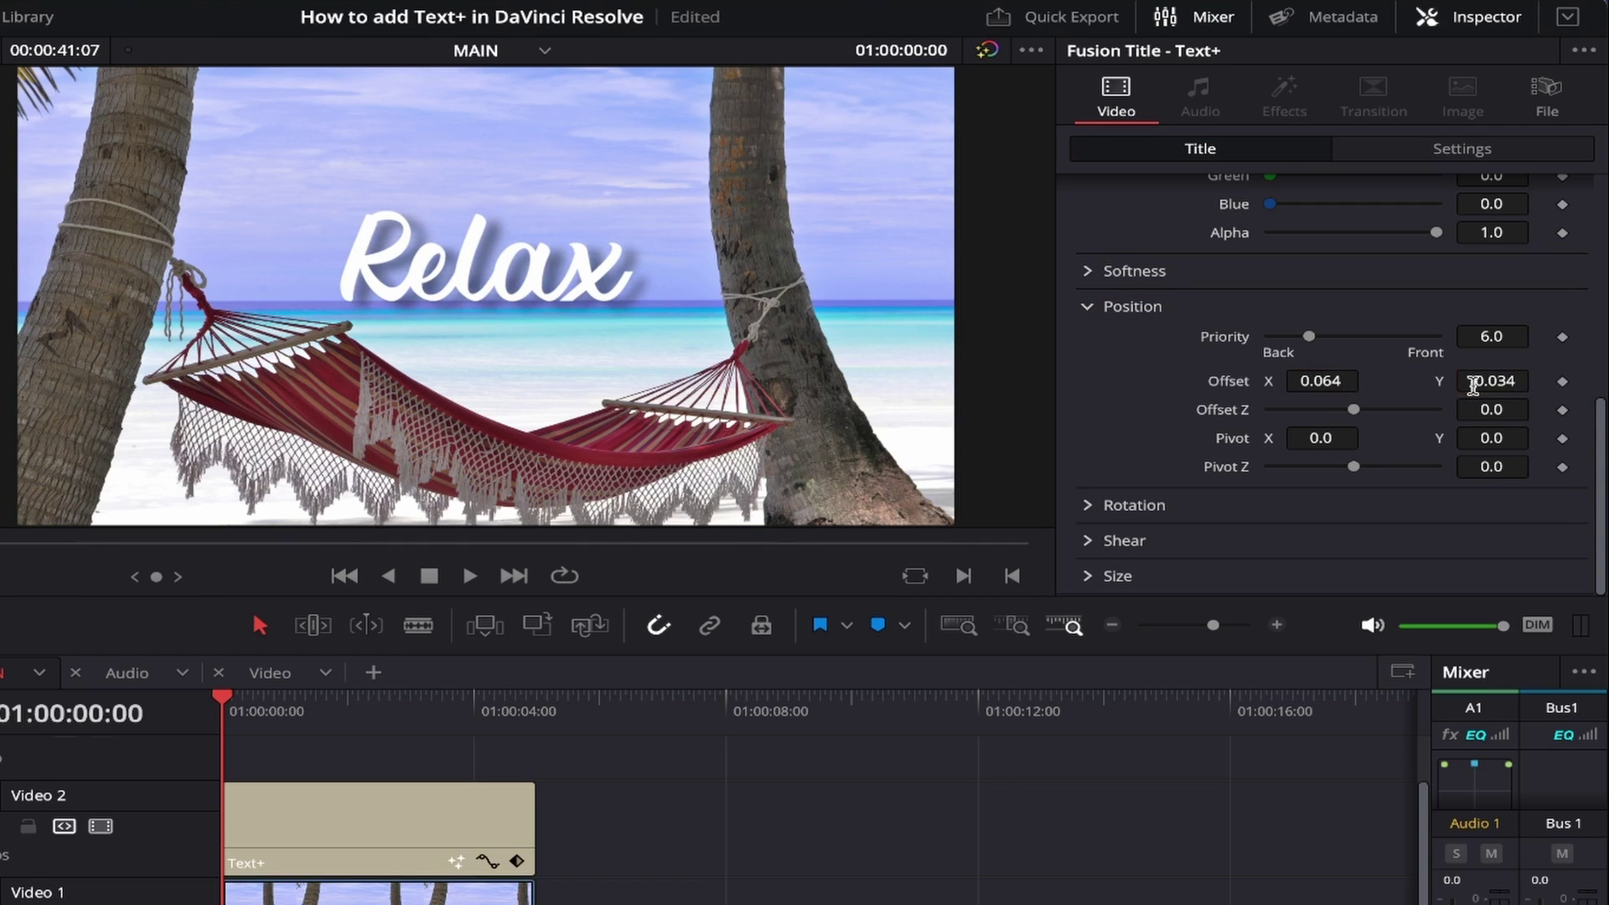
left_click_drag(1330, 382, 1310, 382)
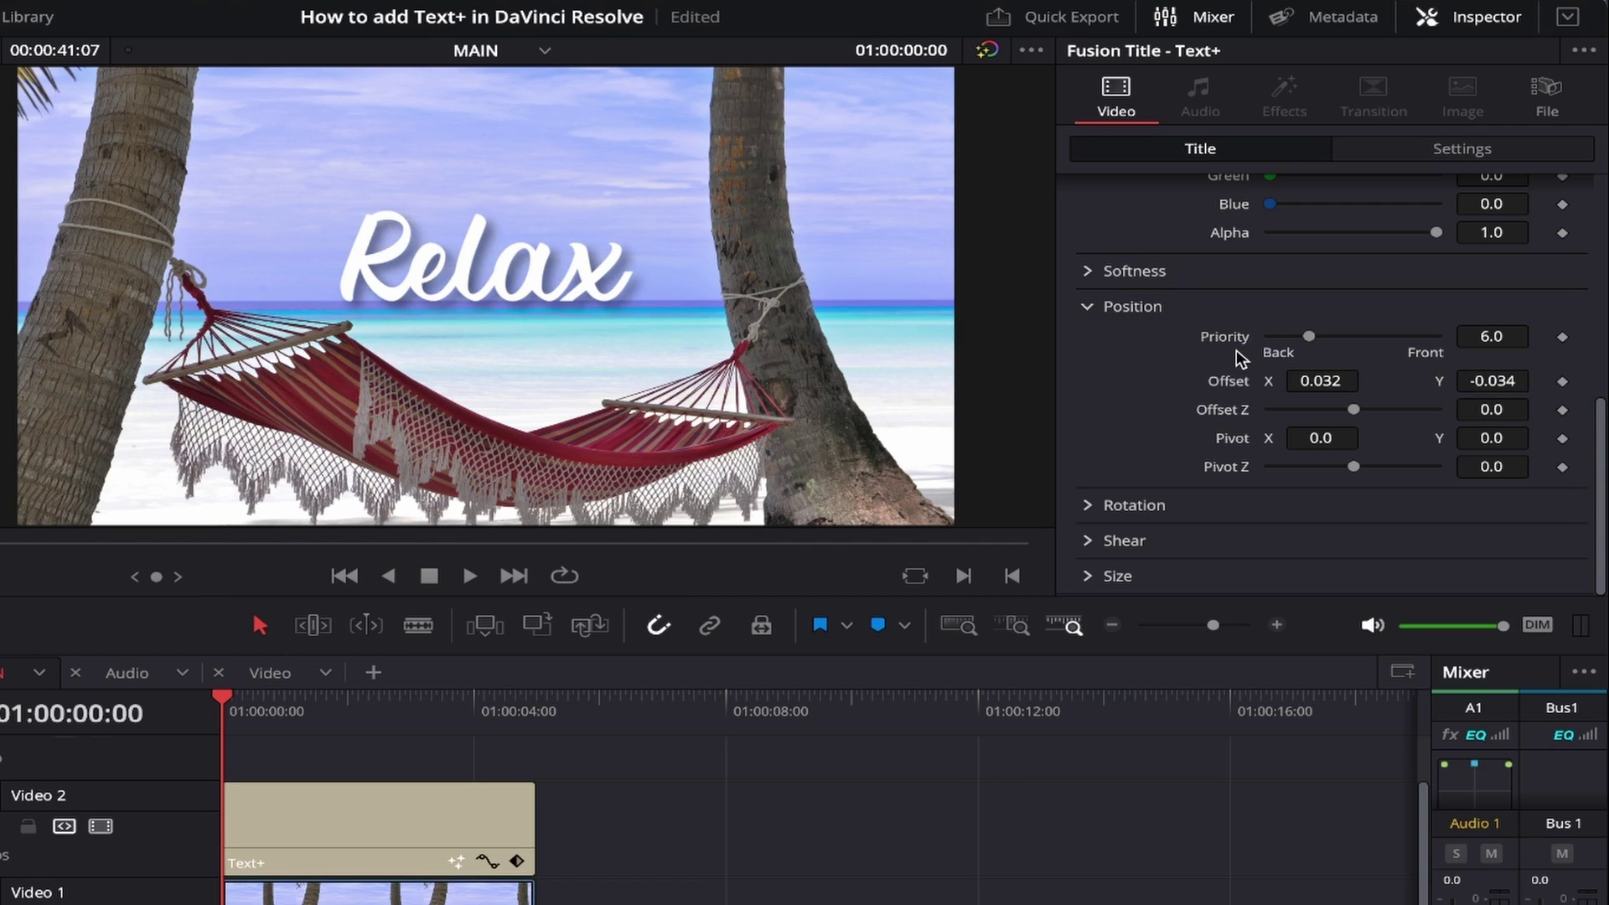
Step: Change the title's text color to a pale yellow using the color wheel
scroll(1215, 335, "up", 10)
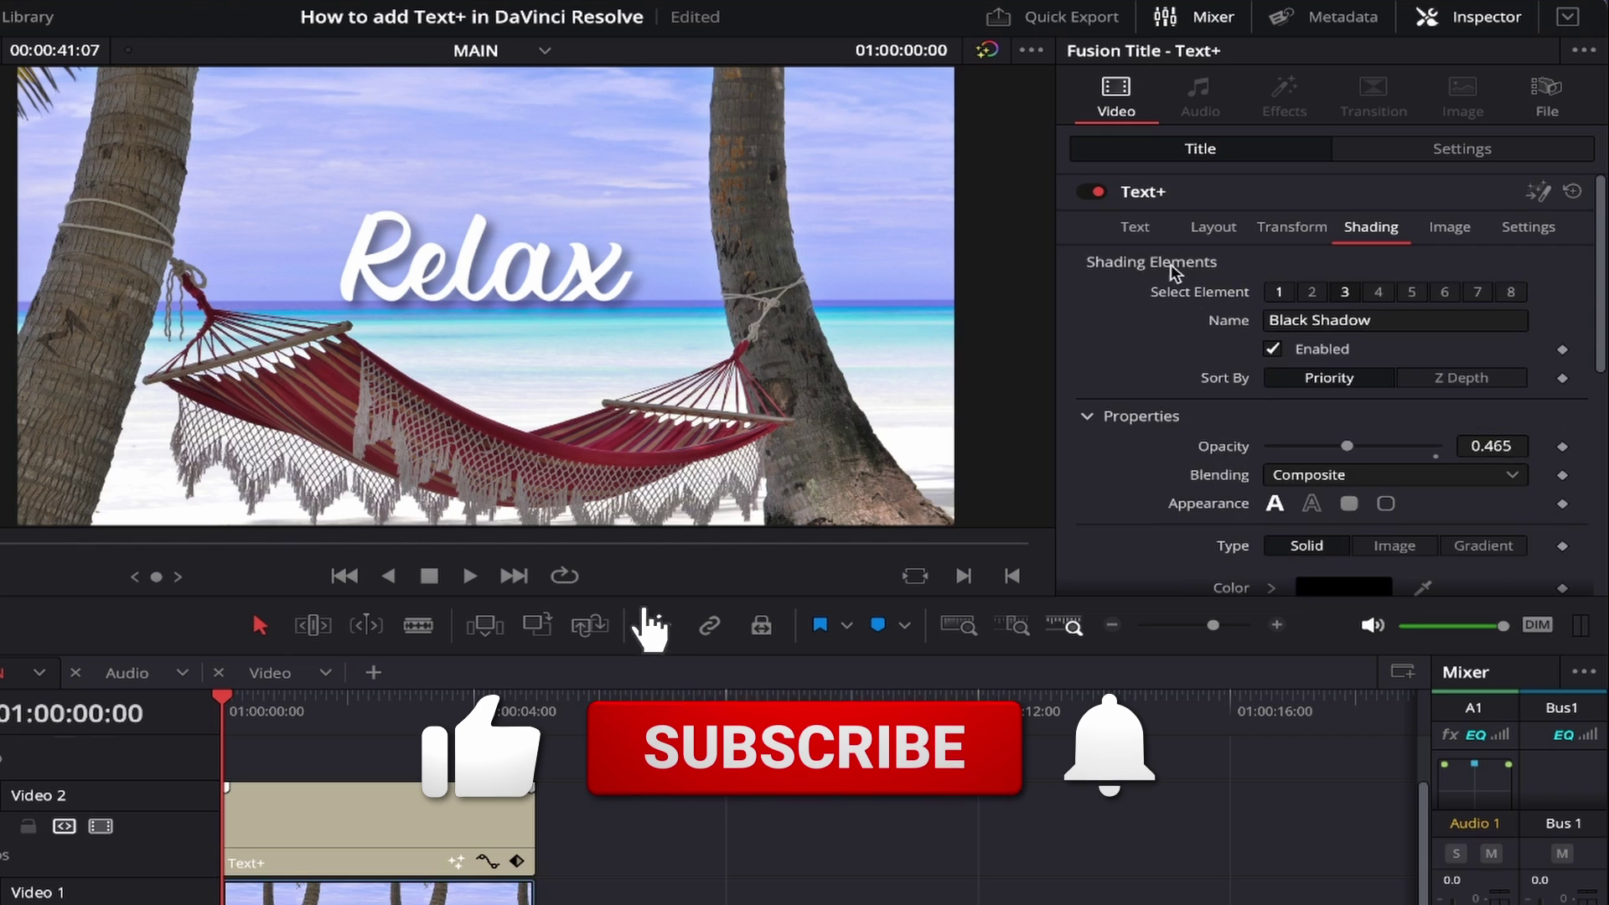
left_click(1144, 232)
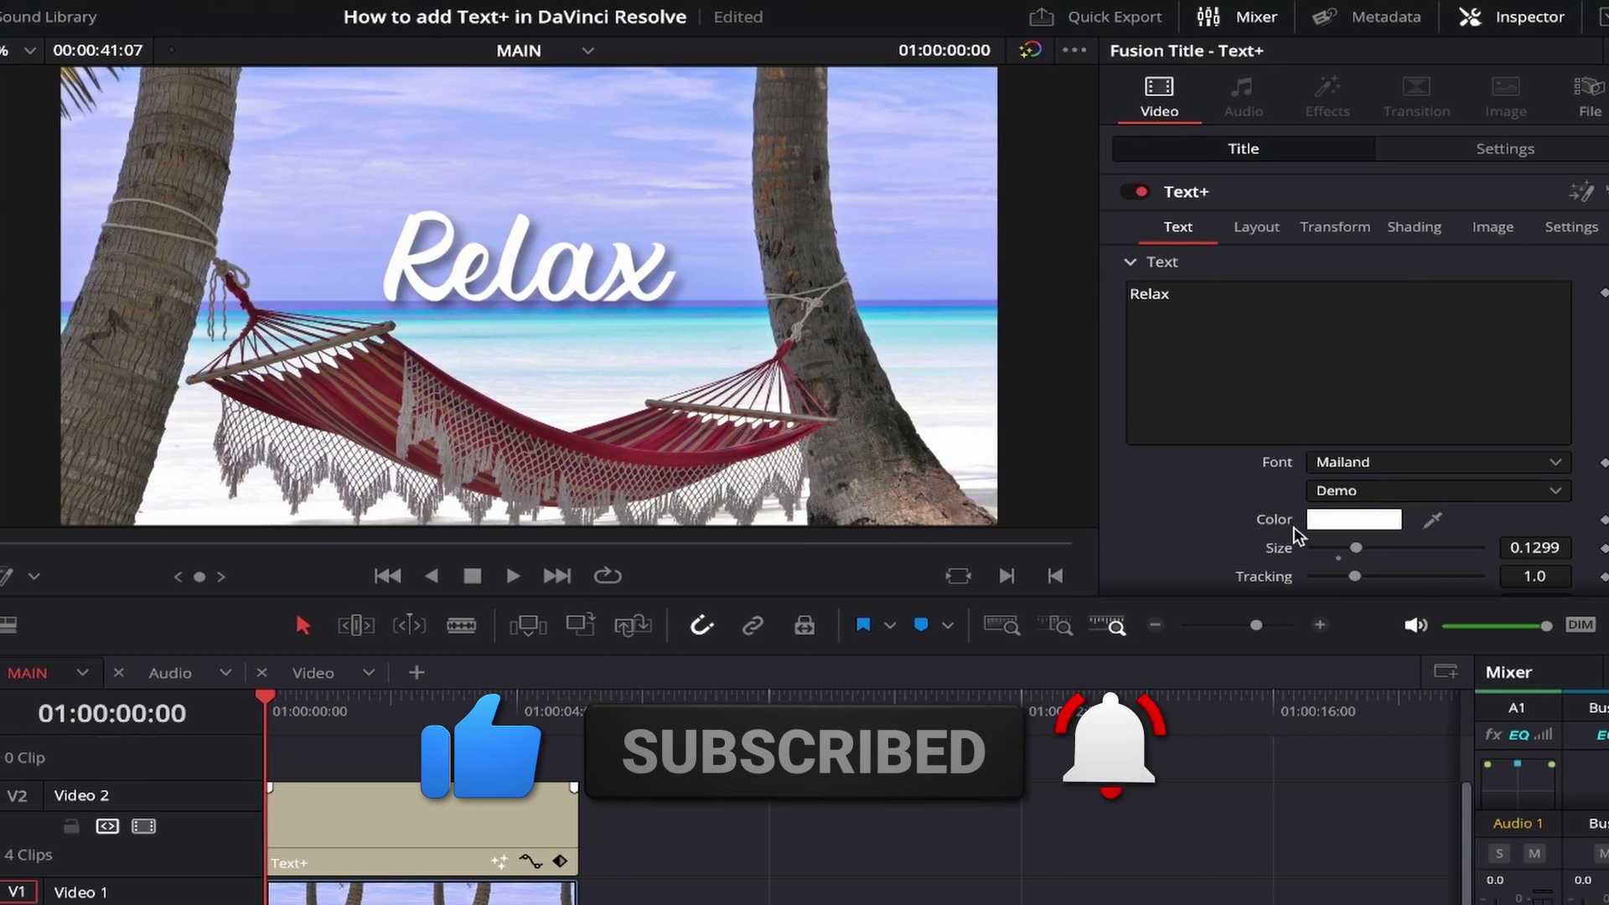
left_click(1353, 523)
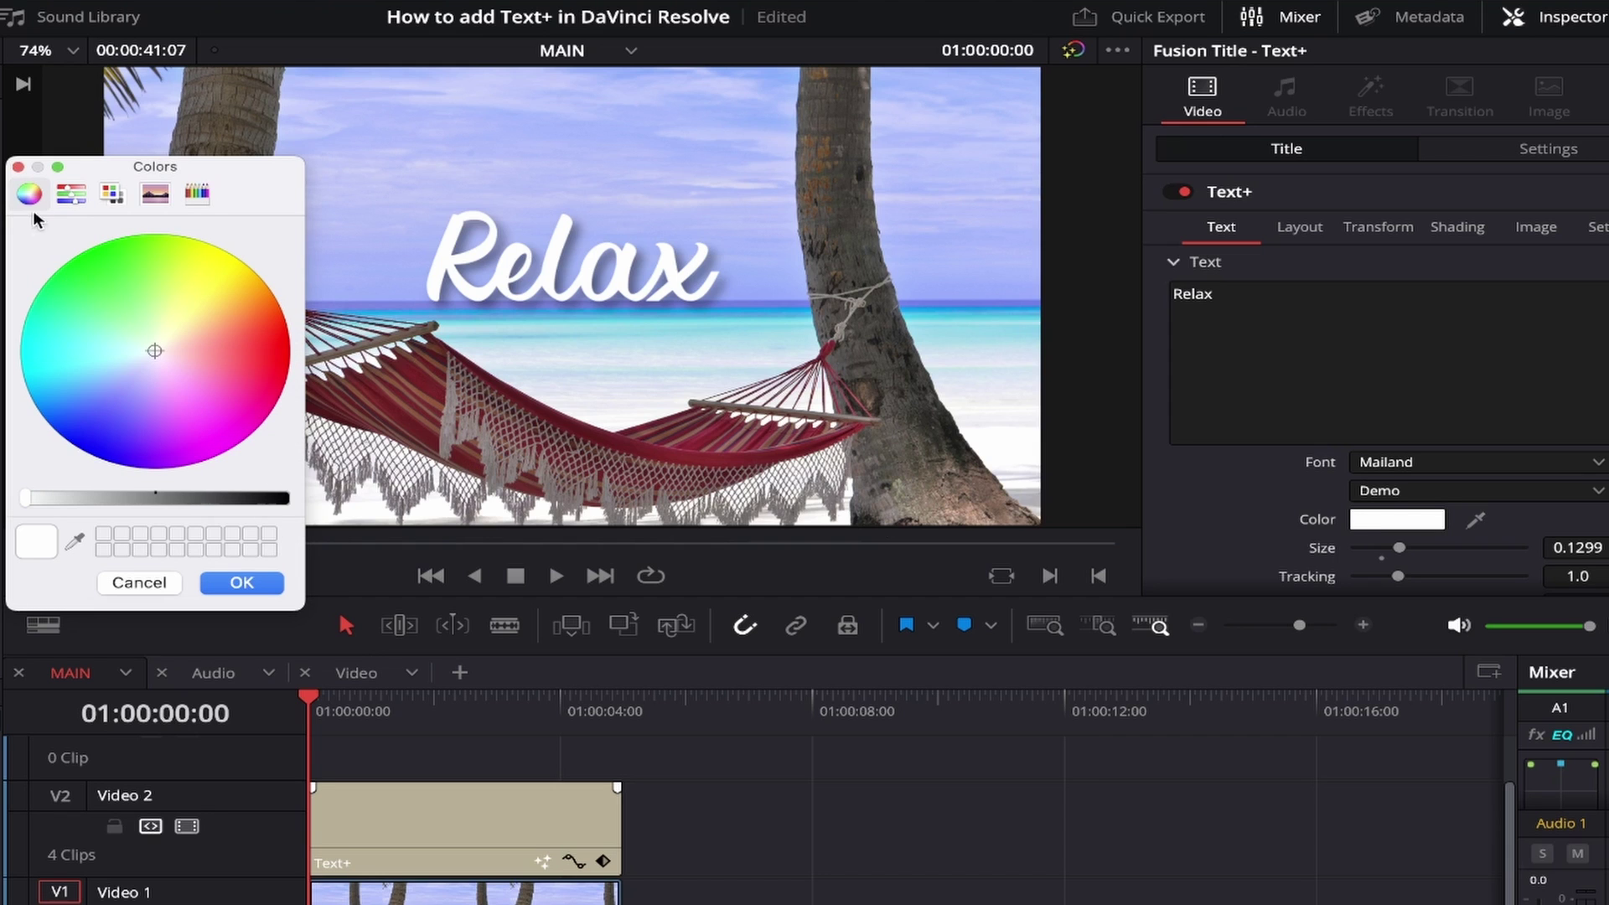
left_click_drag(148, 337, 185, 324)
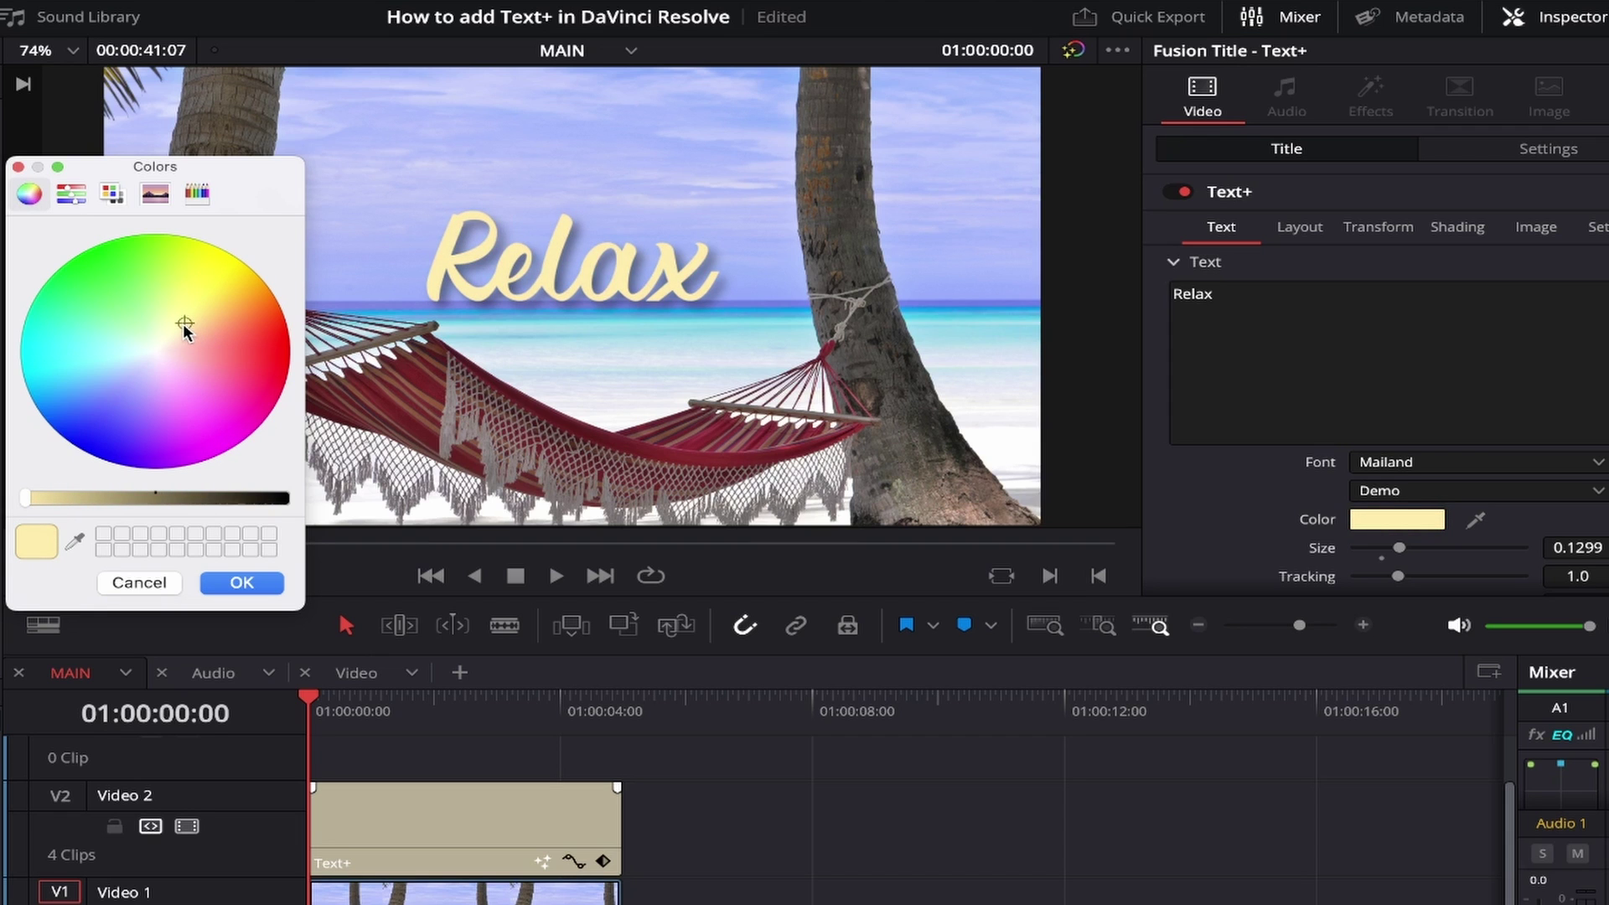
Step: Set the title's text color to a light gray of 92% brightness with the Grayscale Slider
left_click(71, 194)
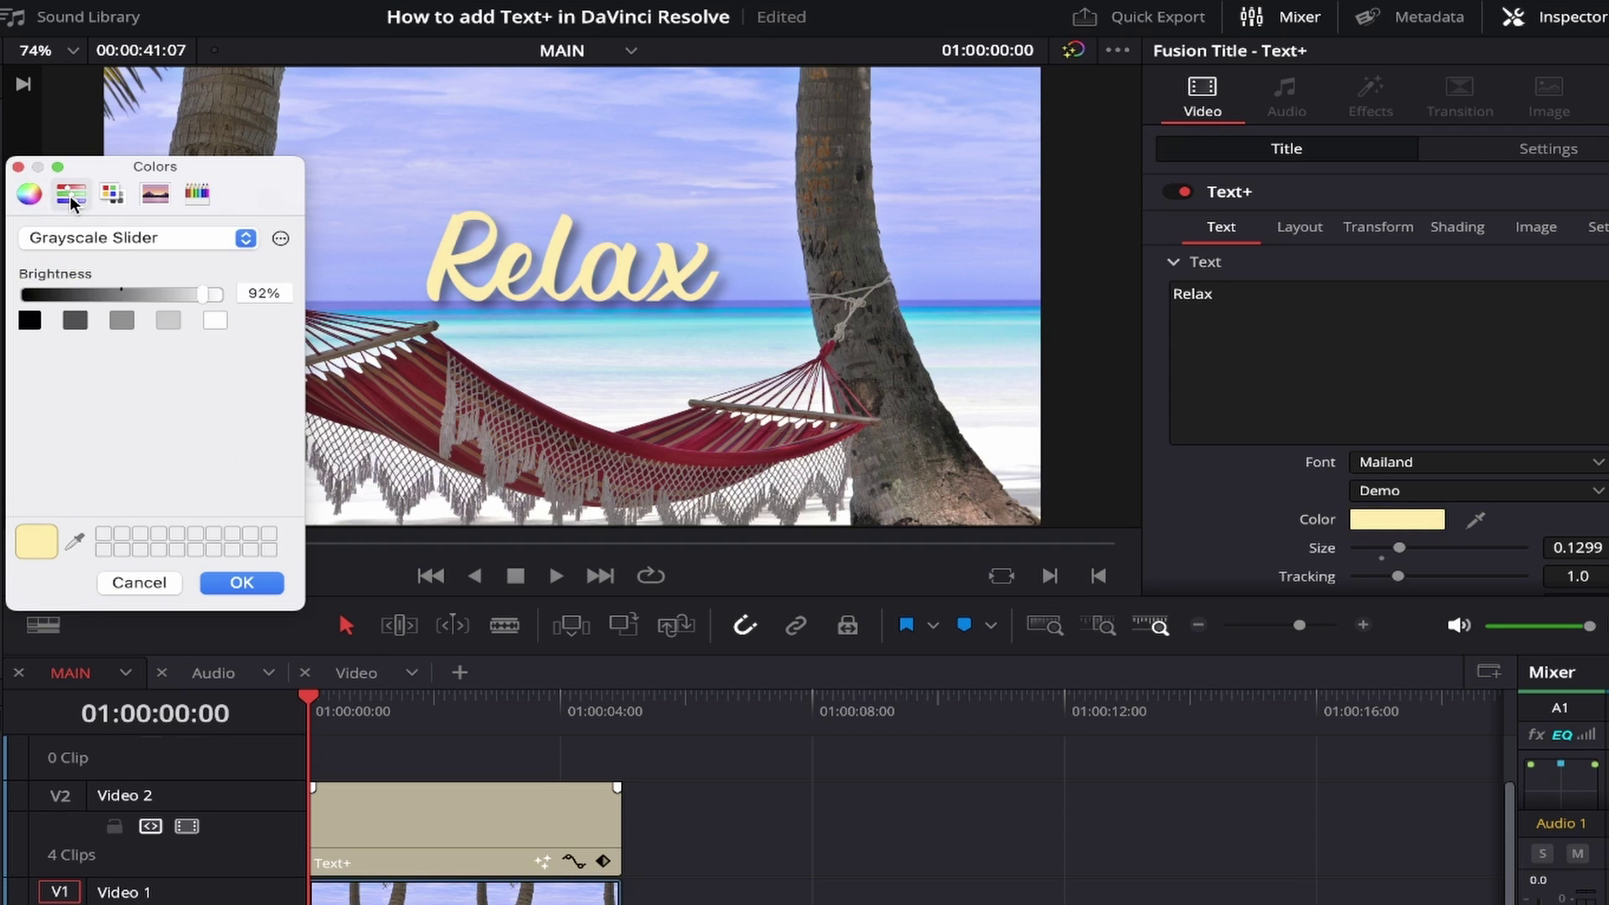
left_click(245, 240)
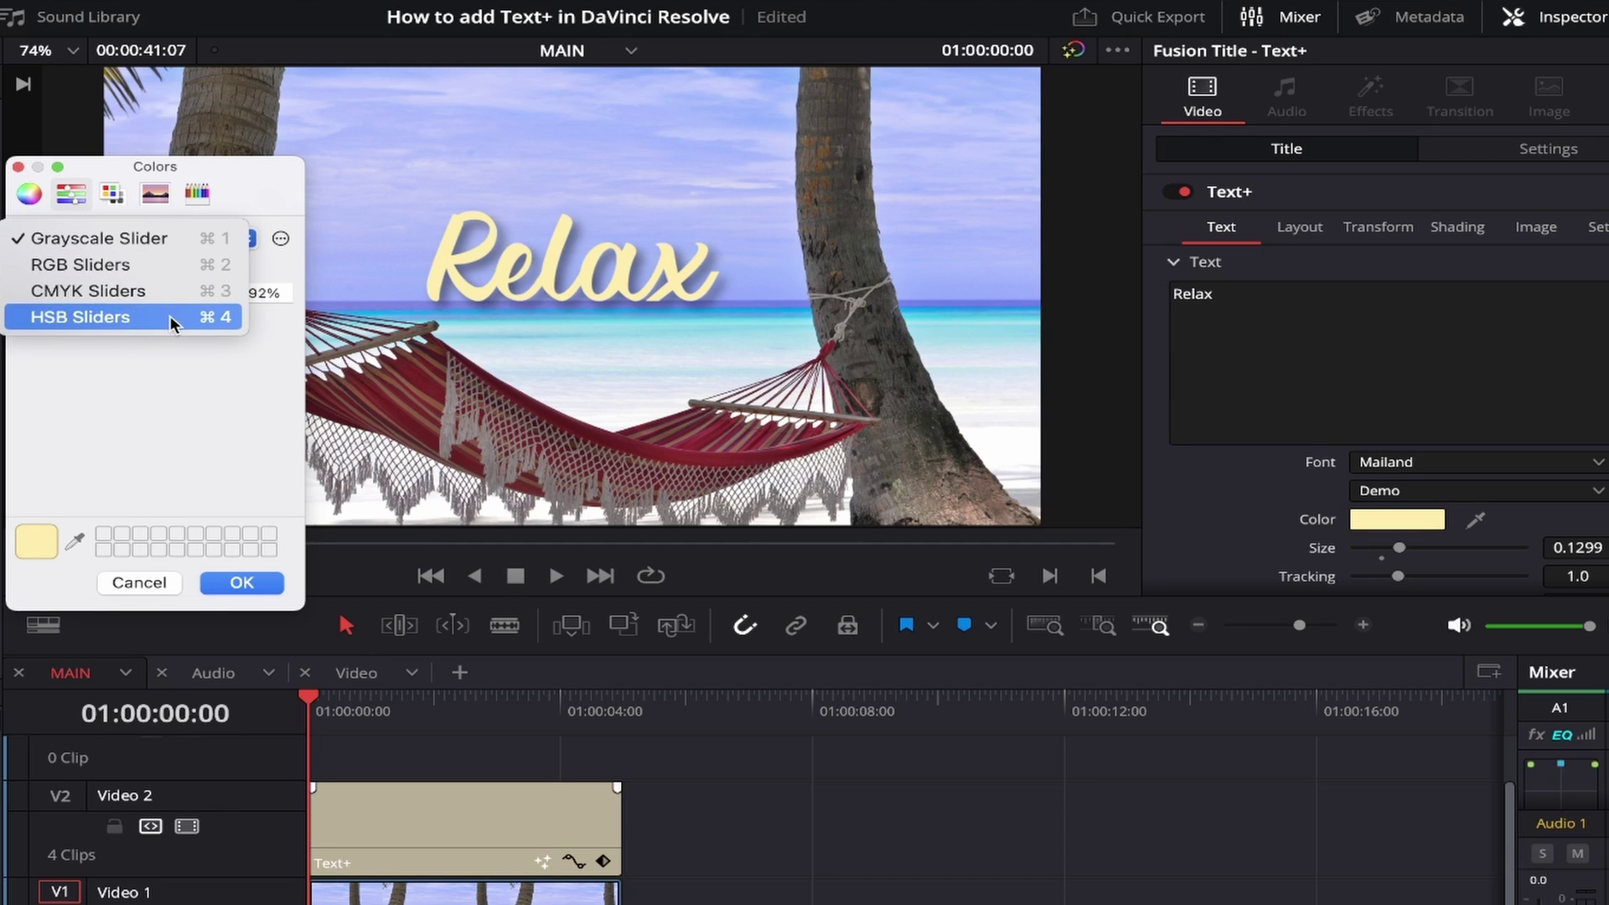
left_click(225, 237)
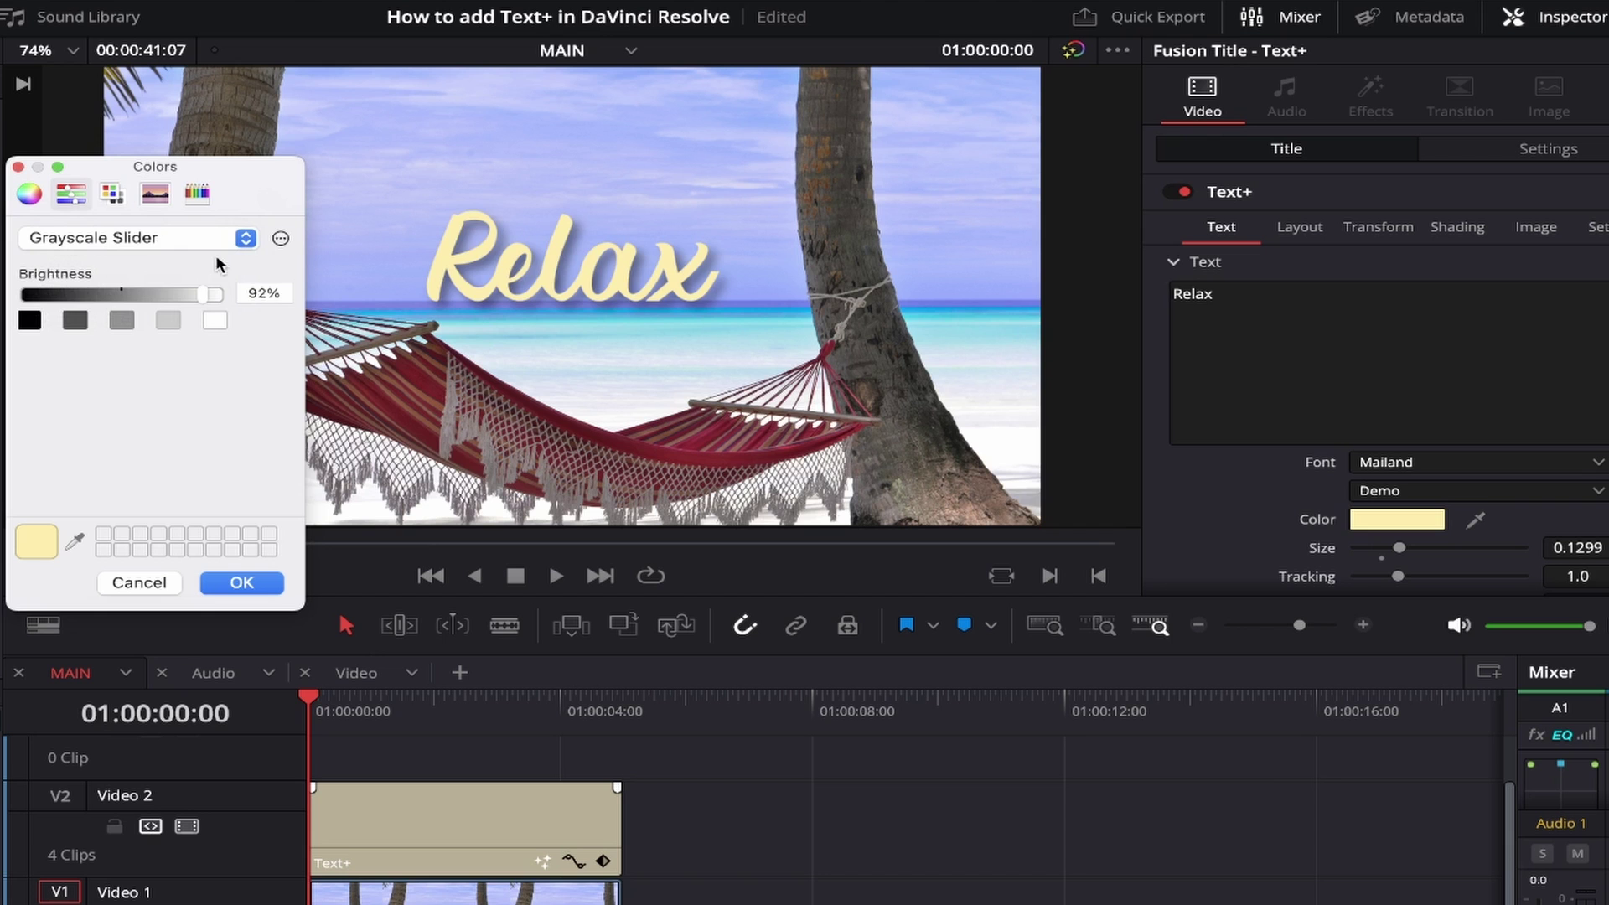
mouse_move(203, 293)
left_mouse_down()
mouse_move(157, 298)
mouse_move(204, 302)
left_mouse_up()
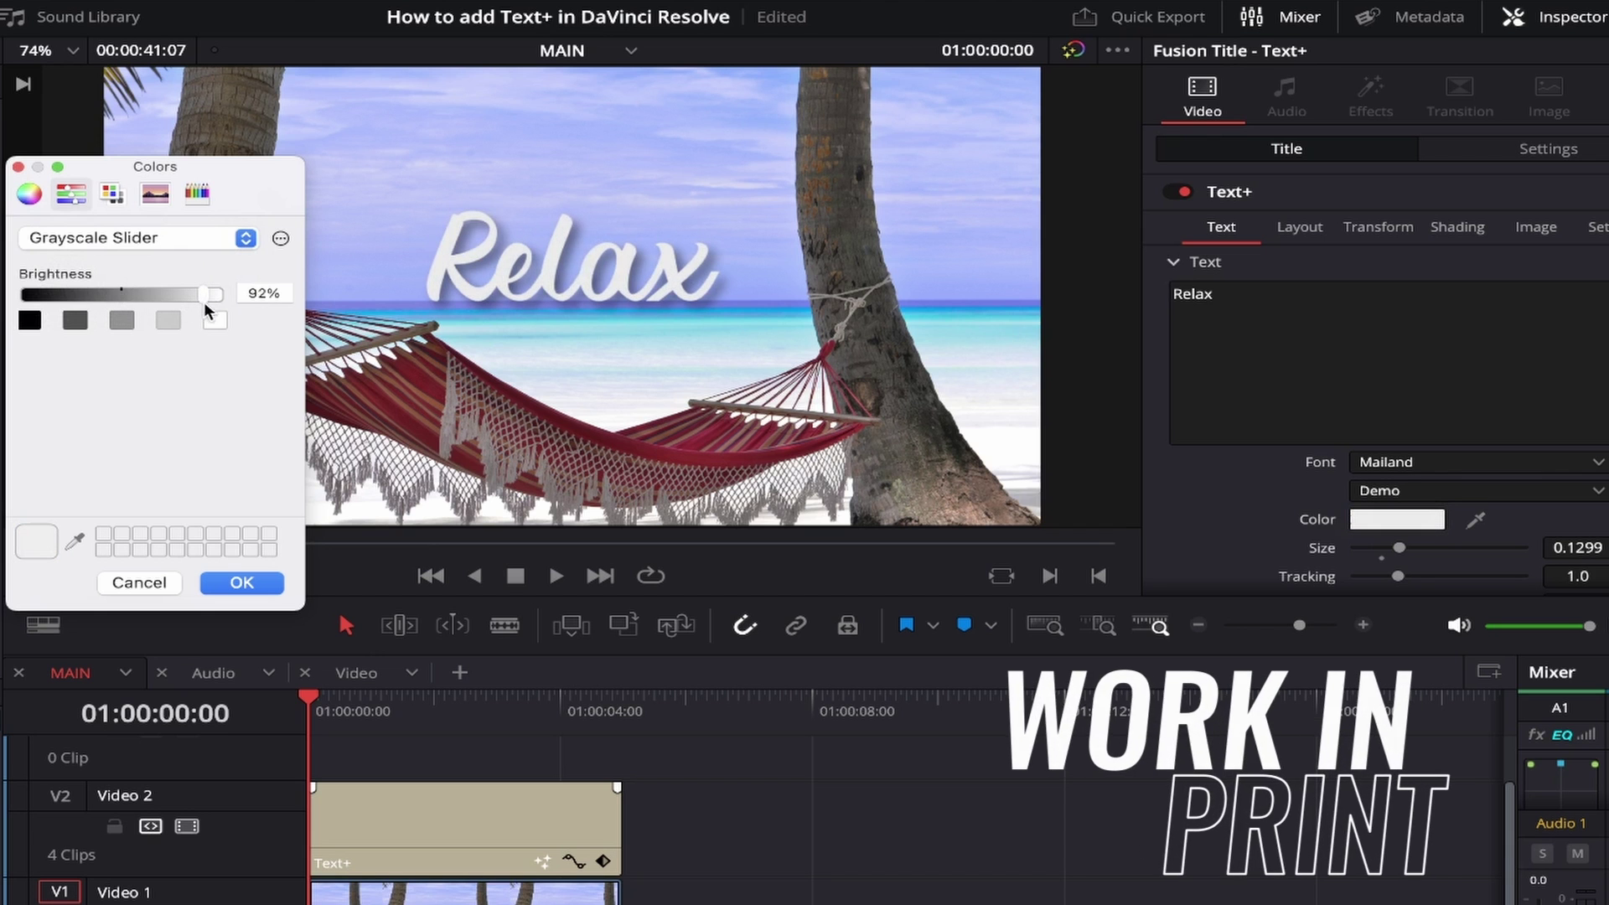
Step: Tint the title's text color with the CMYK Sliders by setting Cyan to 8%, and apply it
left_click(228, 234)
left_click(130, 291)
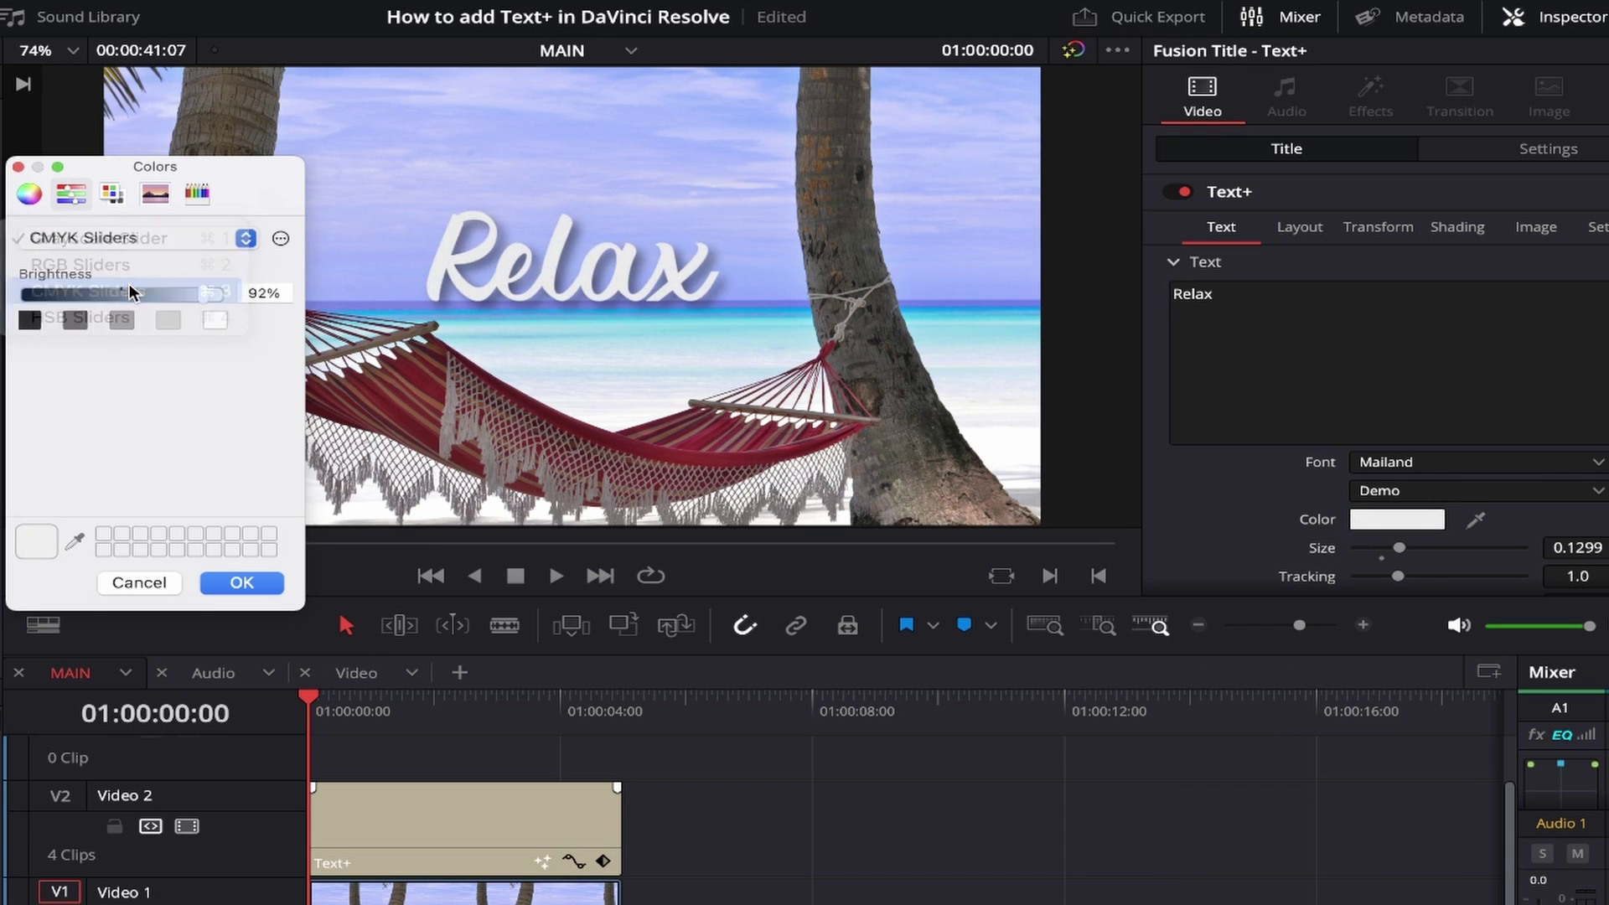
left_click(256, 292)
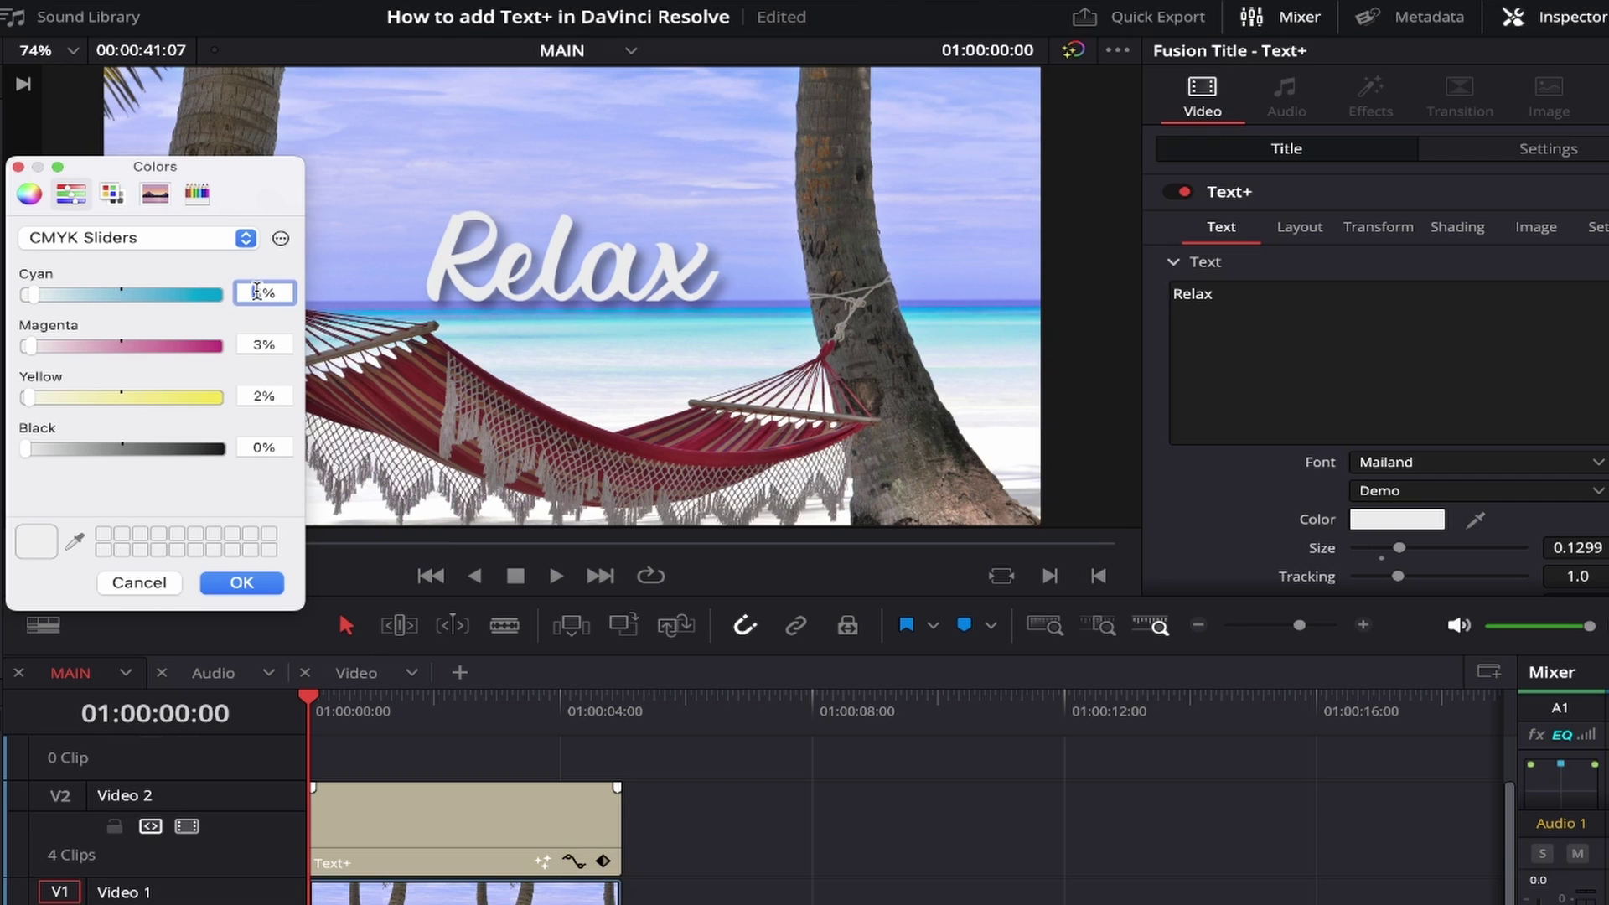
key("Return")
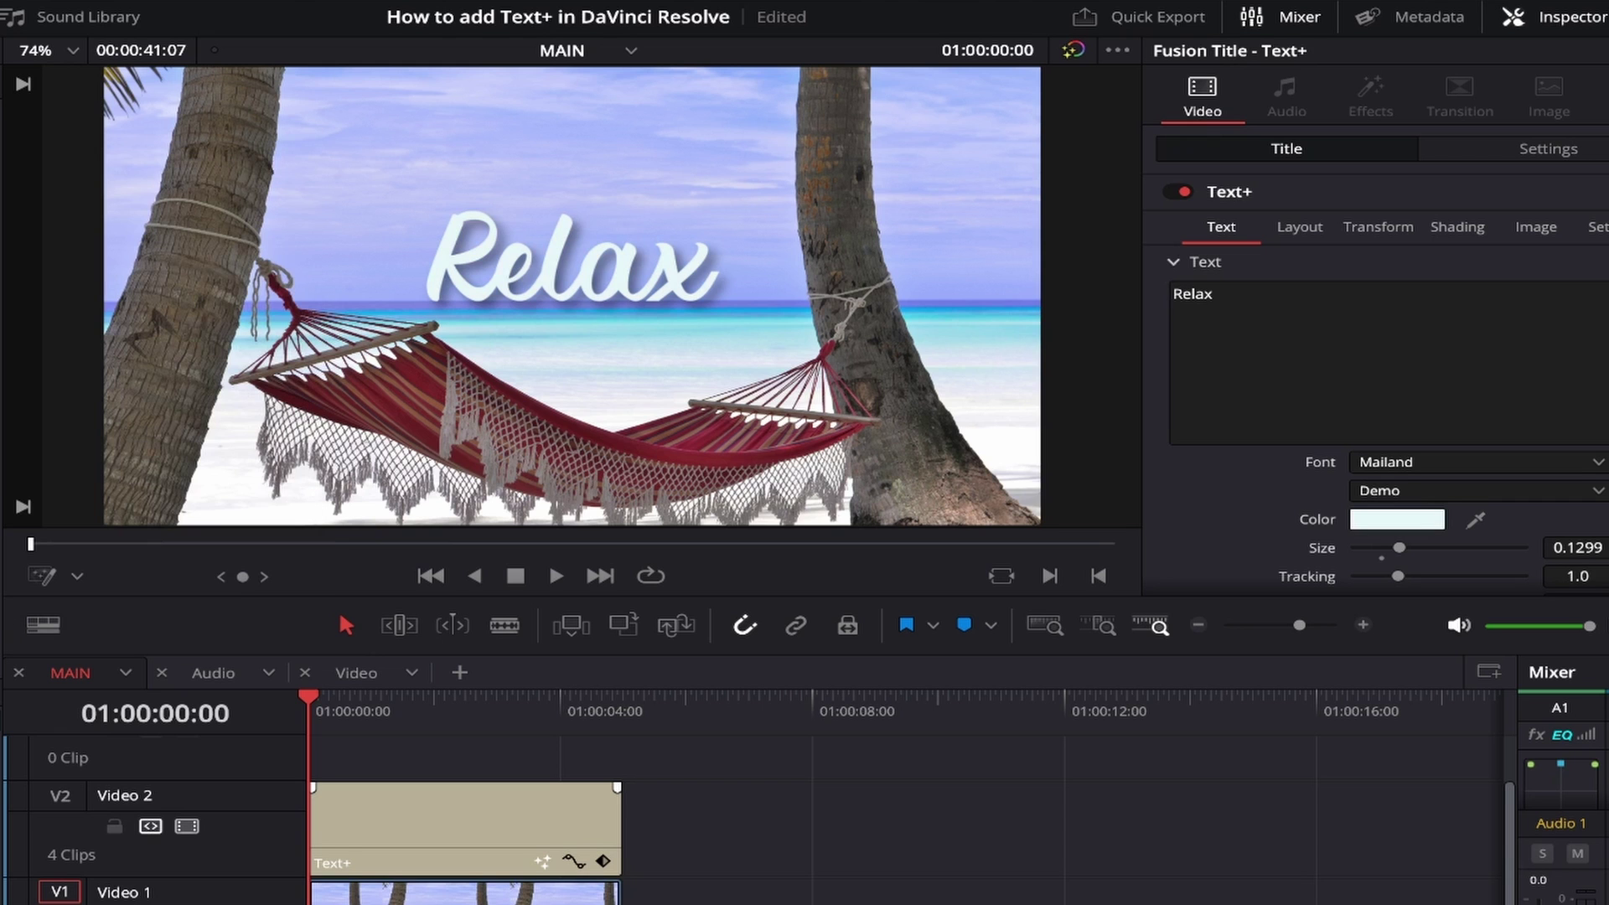
Step: View the Web Safe Colours and other palette choices, and pick a light aqua text color from the Spectrum image
left_click(1384, 521)
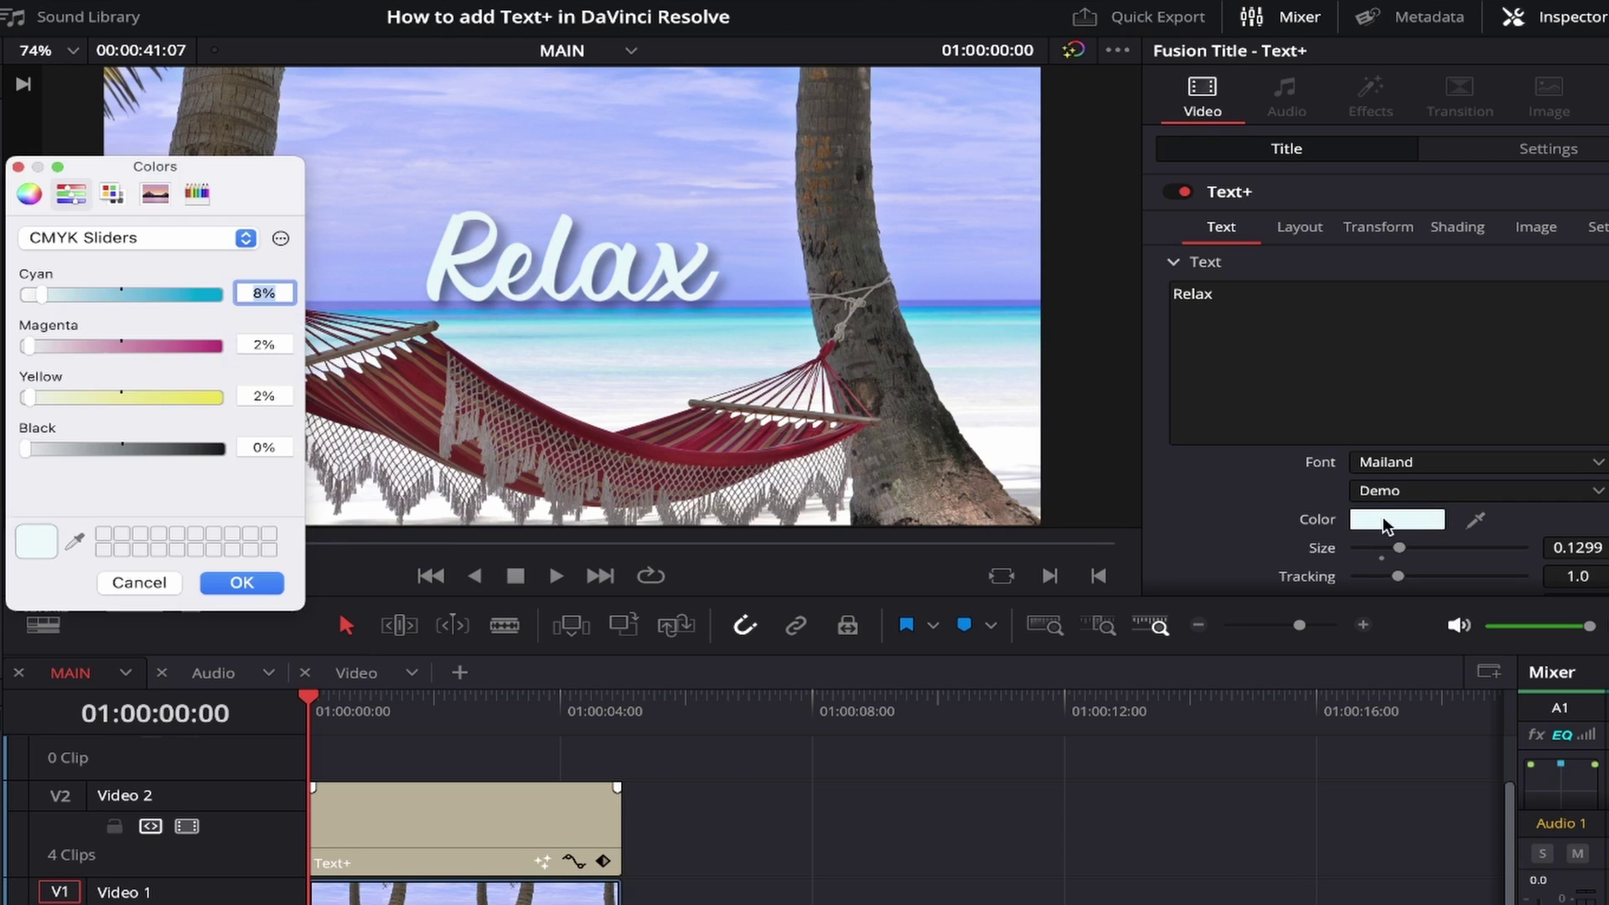
left_click(112, 194)
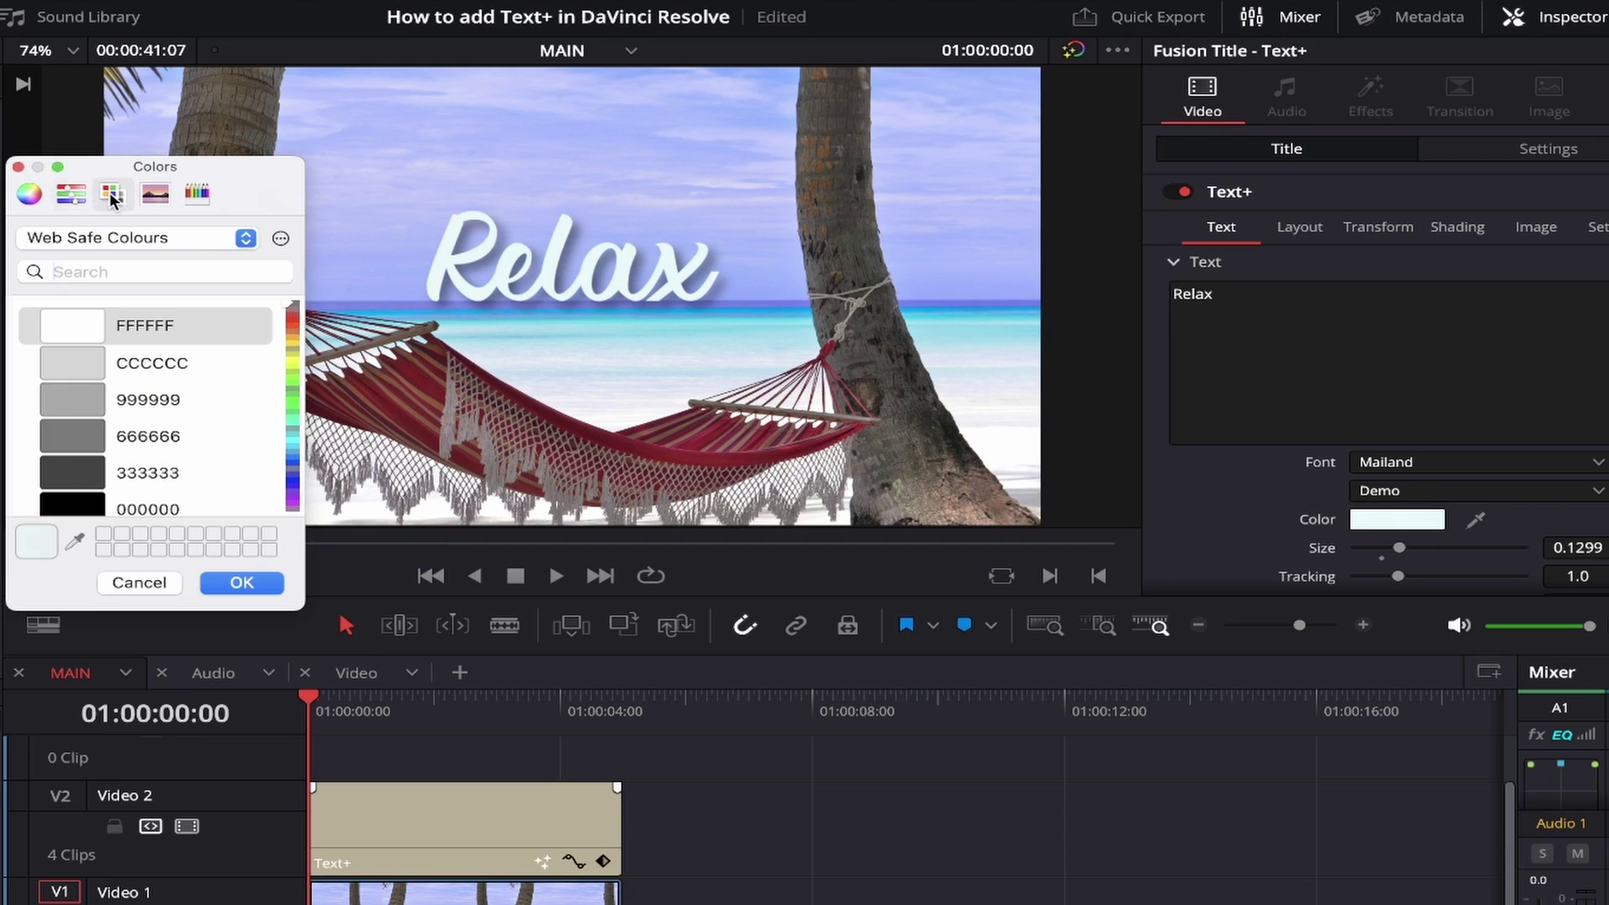
left_click(236, 242)
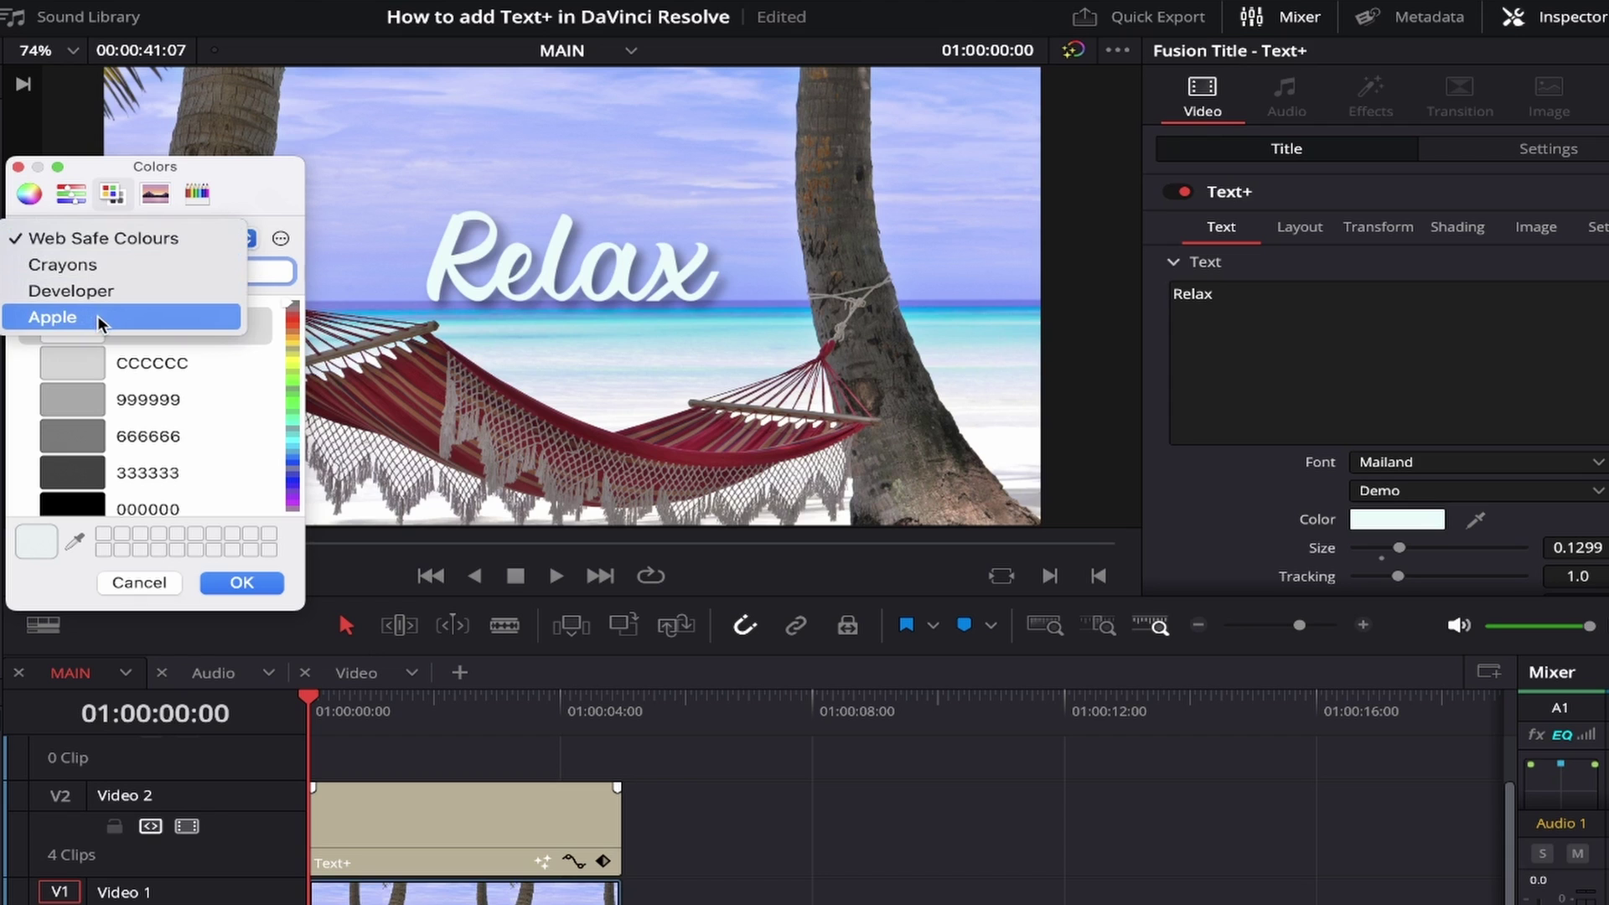
left_click(260, 199)
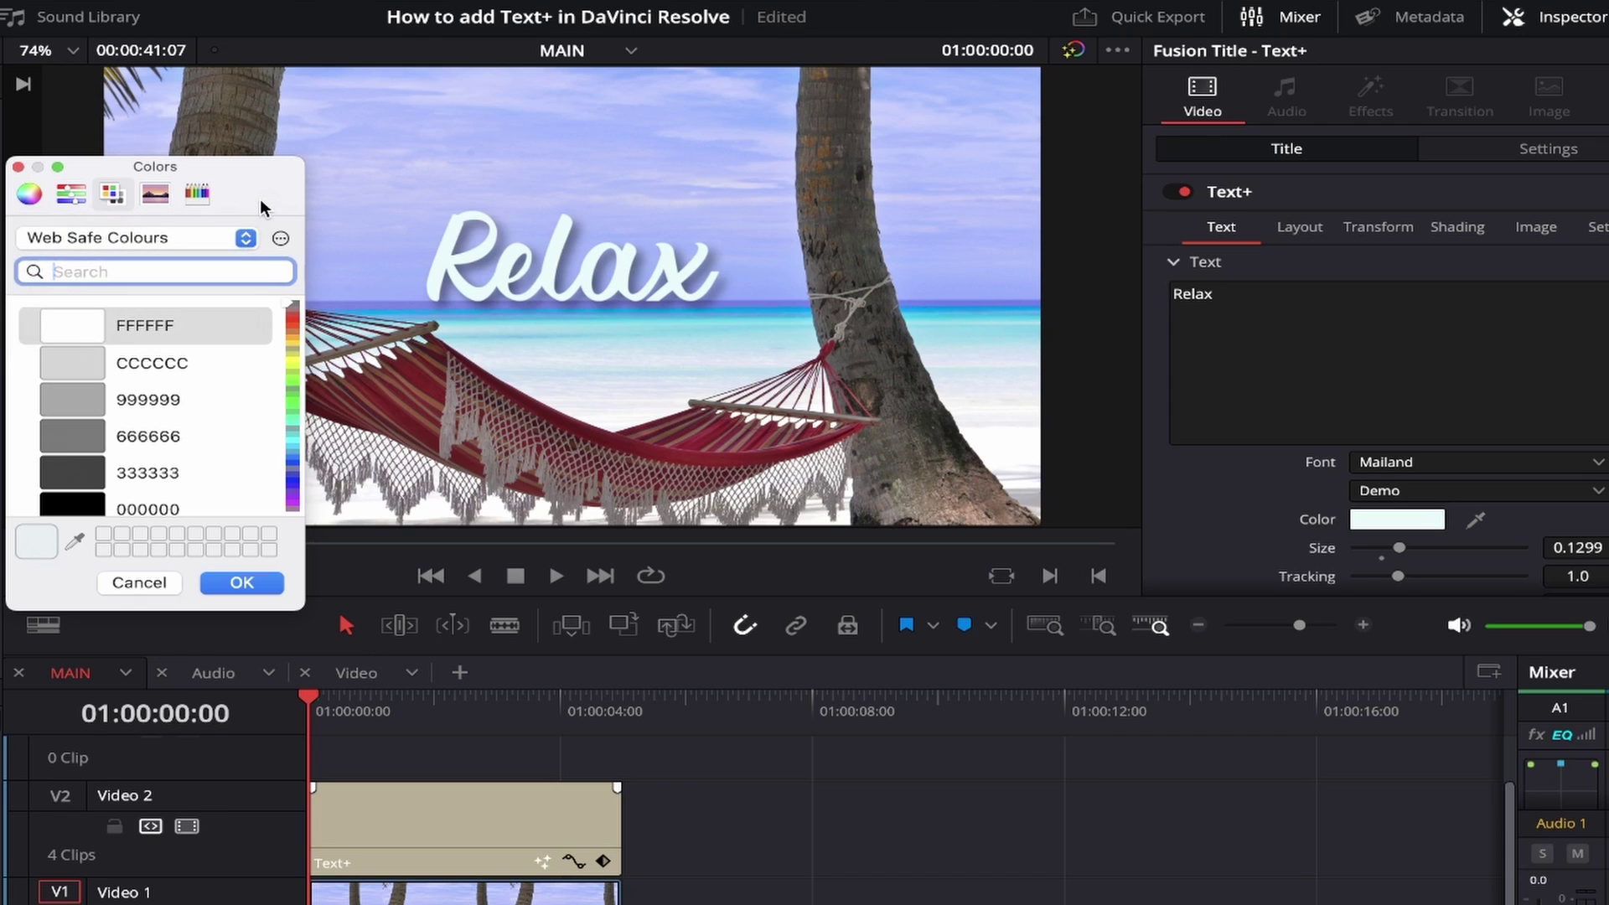
left_click(155, 197)
left_click_drag(179, 400, 134, 398)
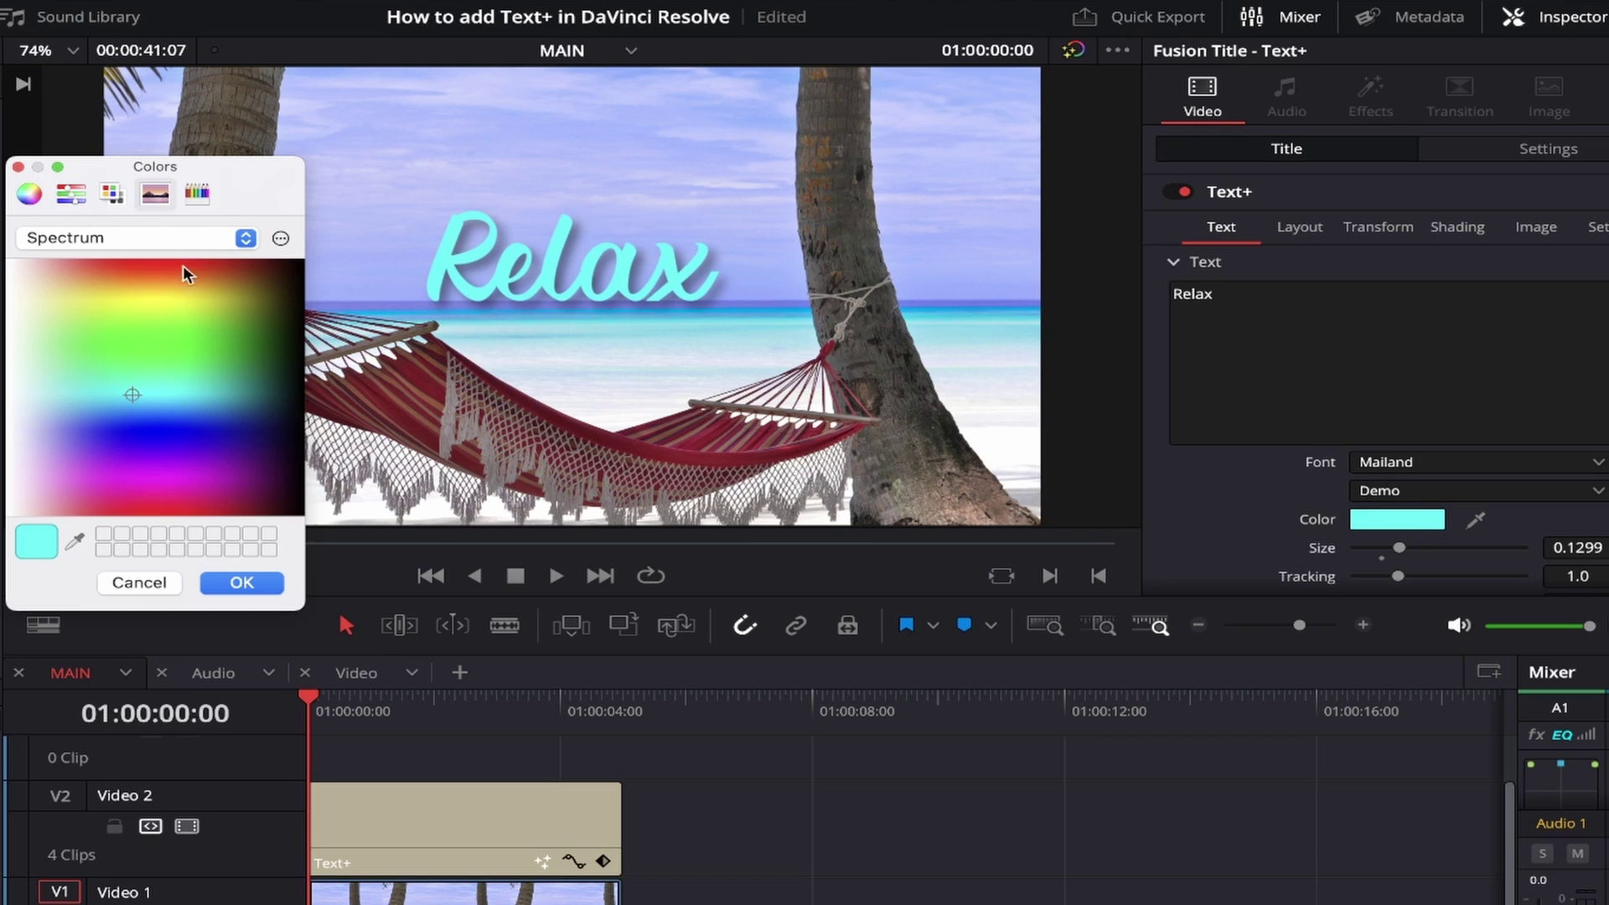
Step: Apply the Turquoise pencil color to the title and save it as a reusable custom swatch
left_click(197, 194)
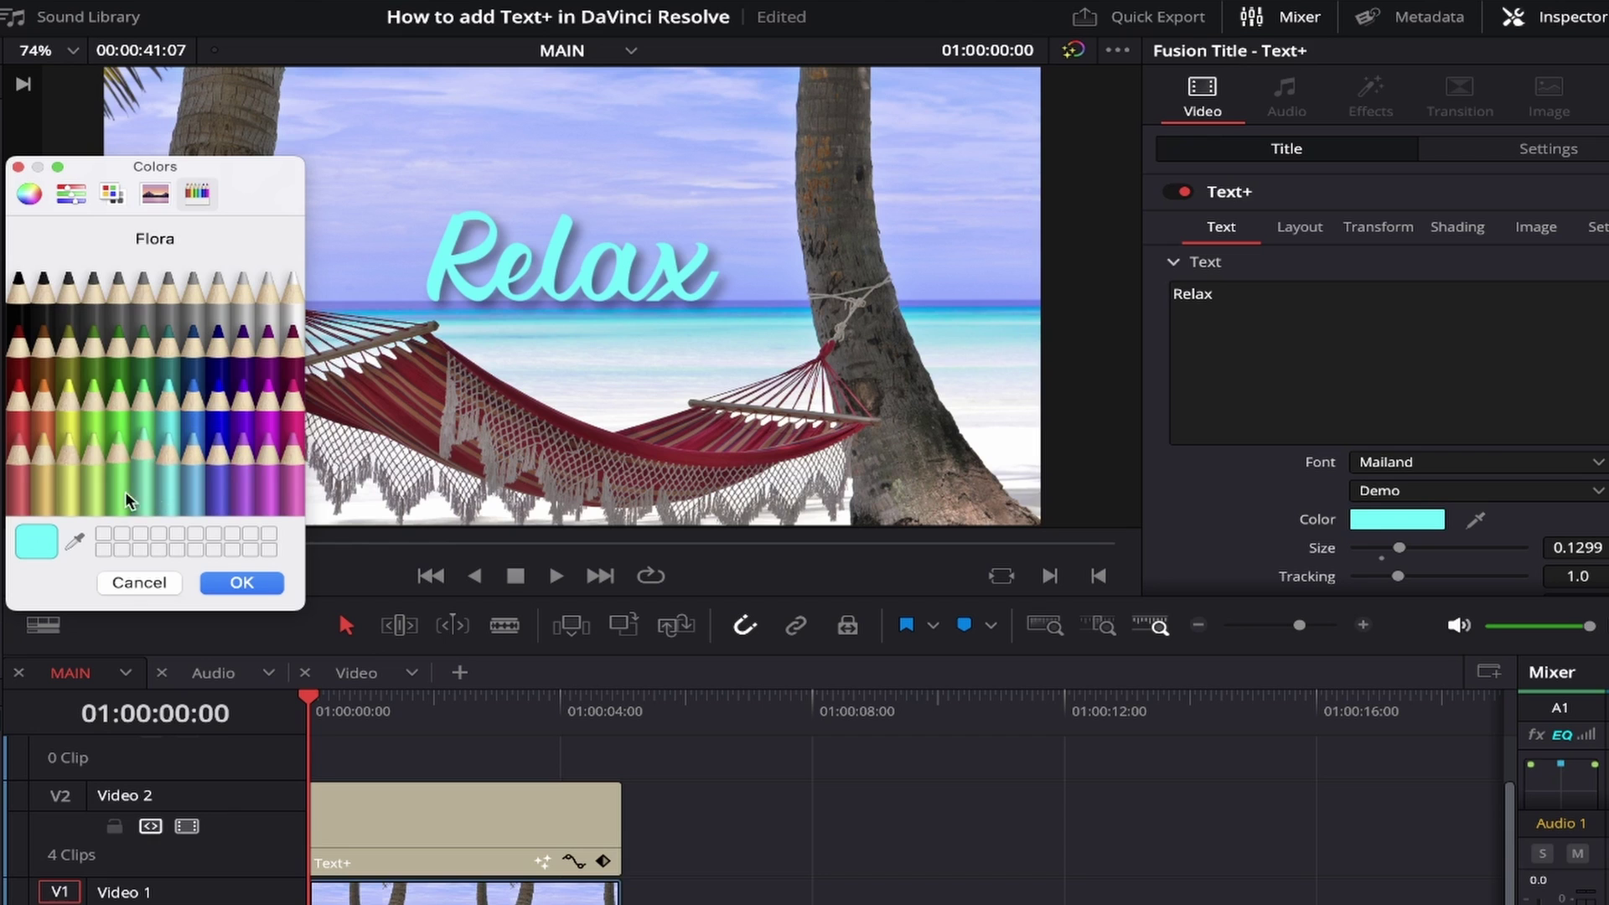
left_click(22, 444)
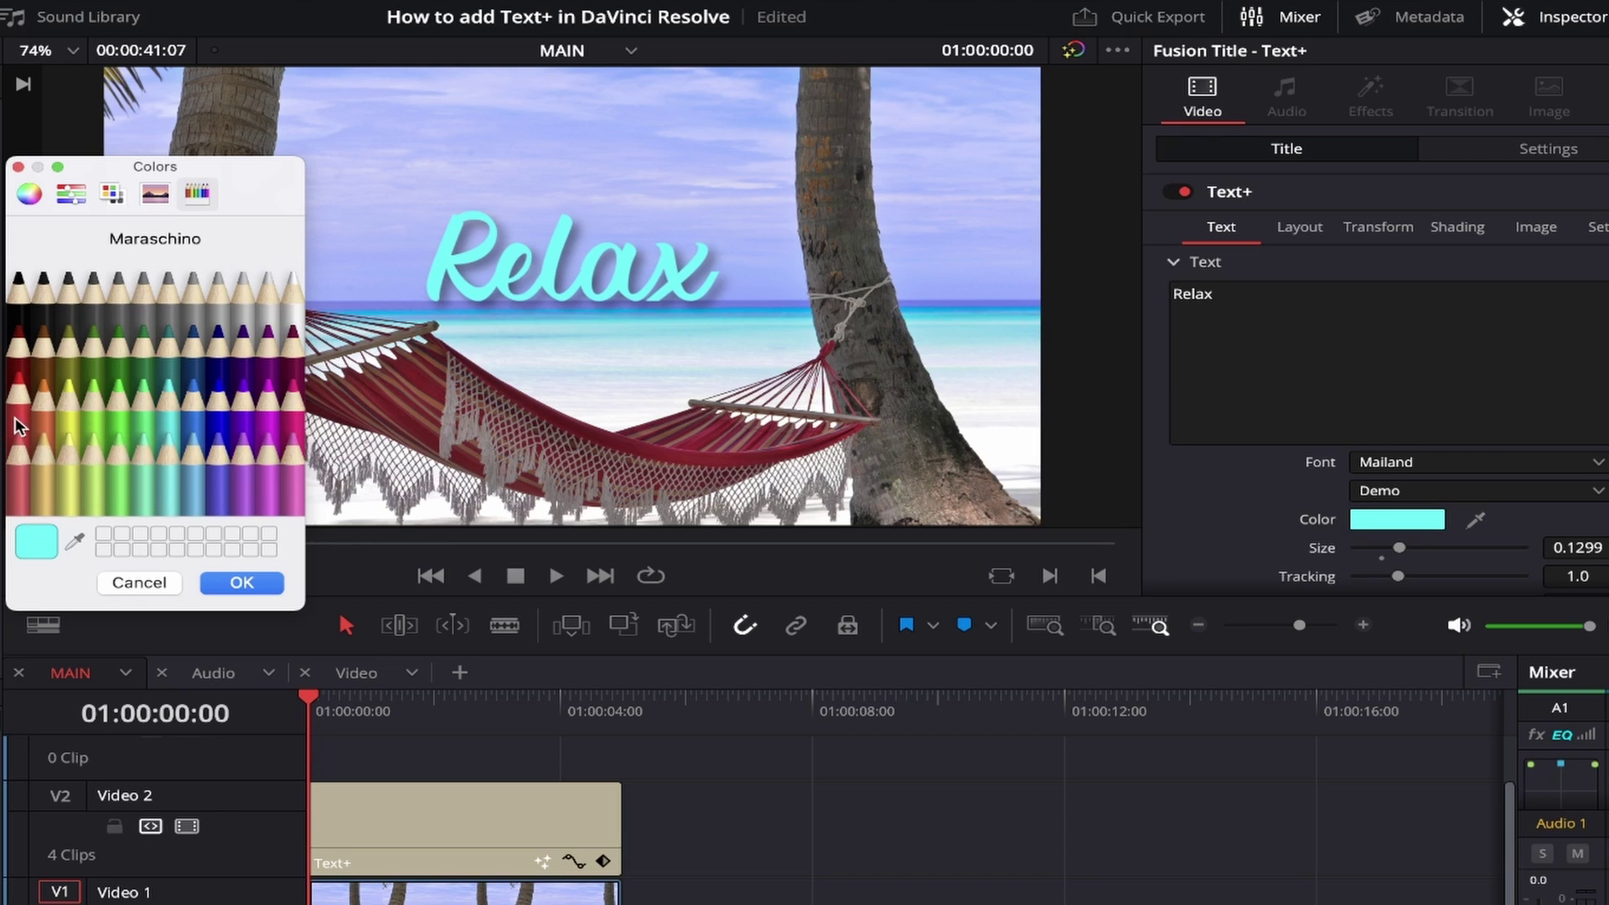
left_click(103, 477)
left_click(171, 415)
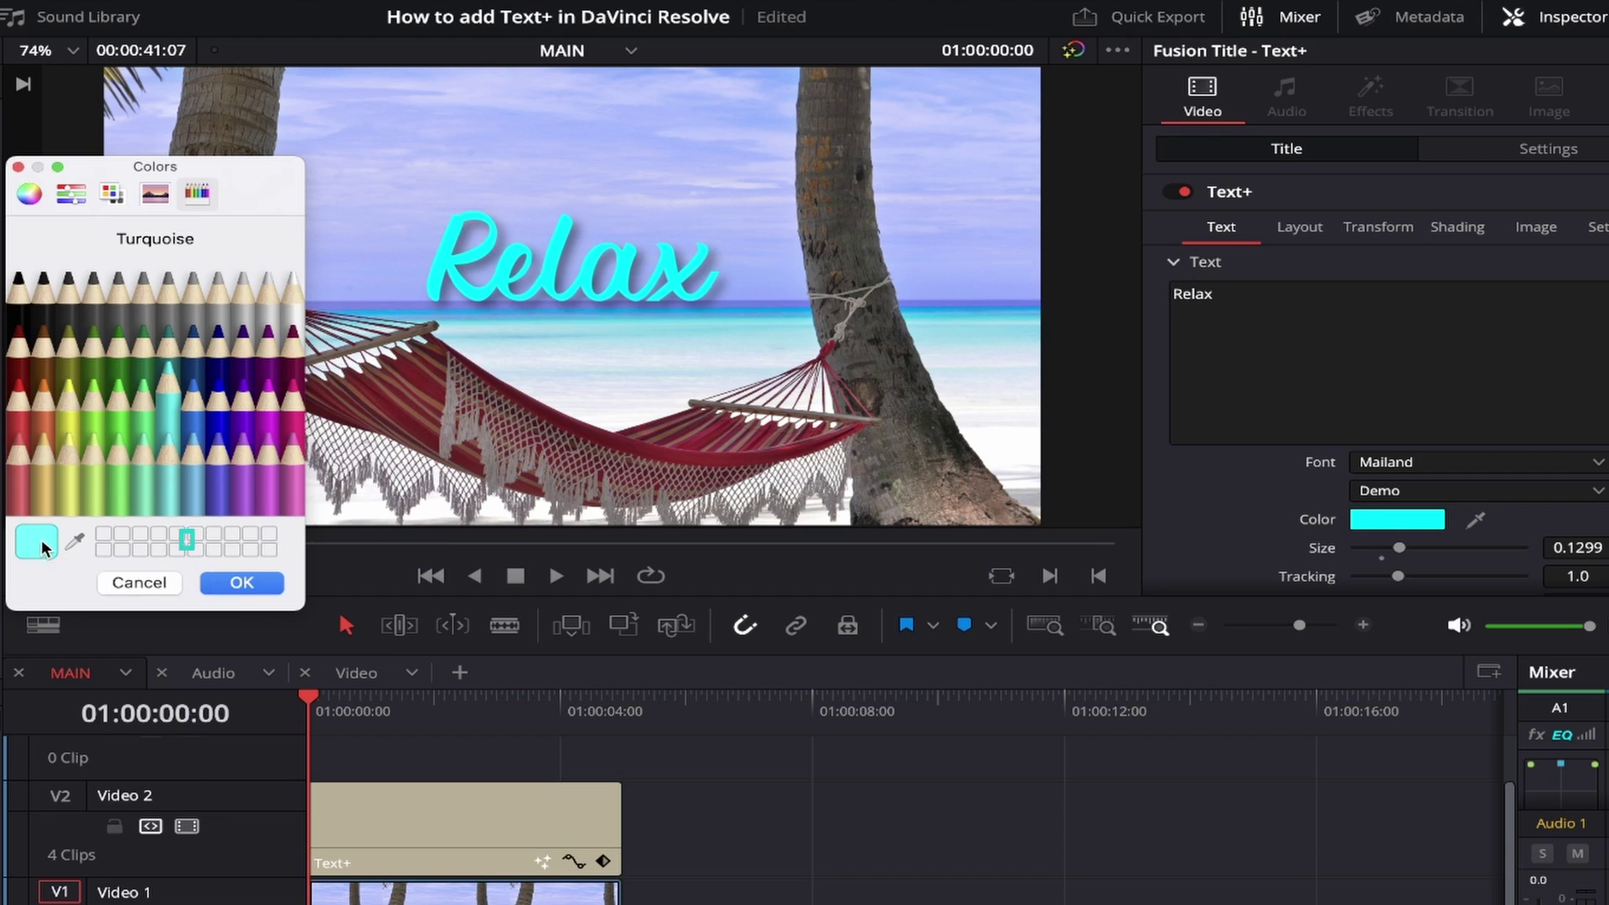
left_click_drag(42, 540, 109, 526)
left_click_drag(109, 526, 110, 529)
left_click(233, 584)
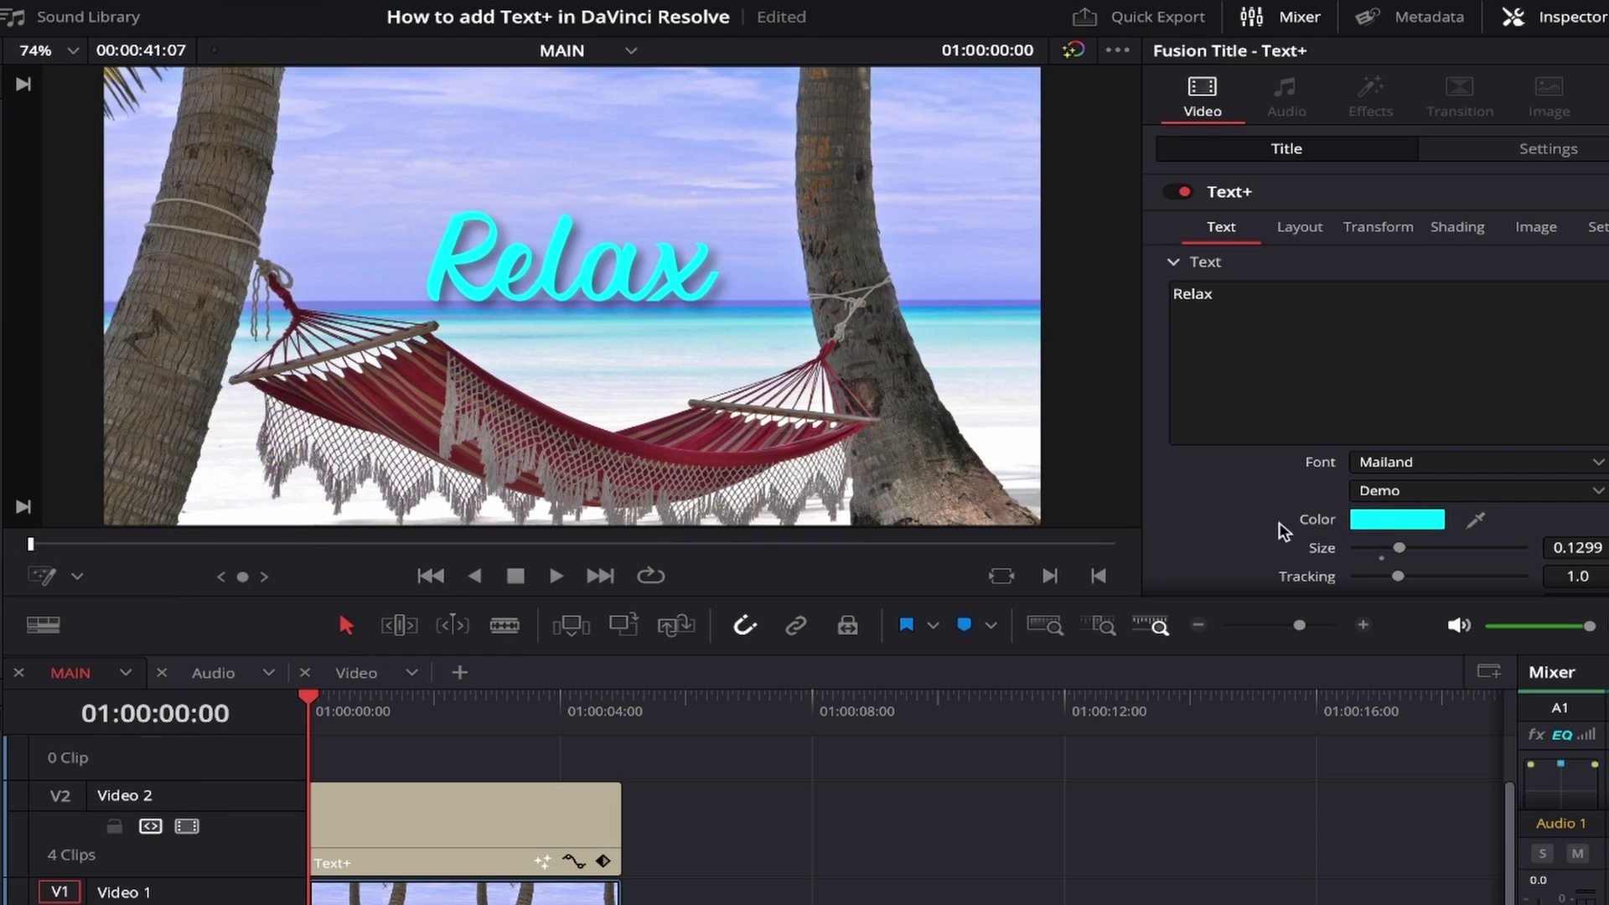
Step: Recolor the title brown by sampling the color from the beach image with the eyedropper
left_click(1397, 520)
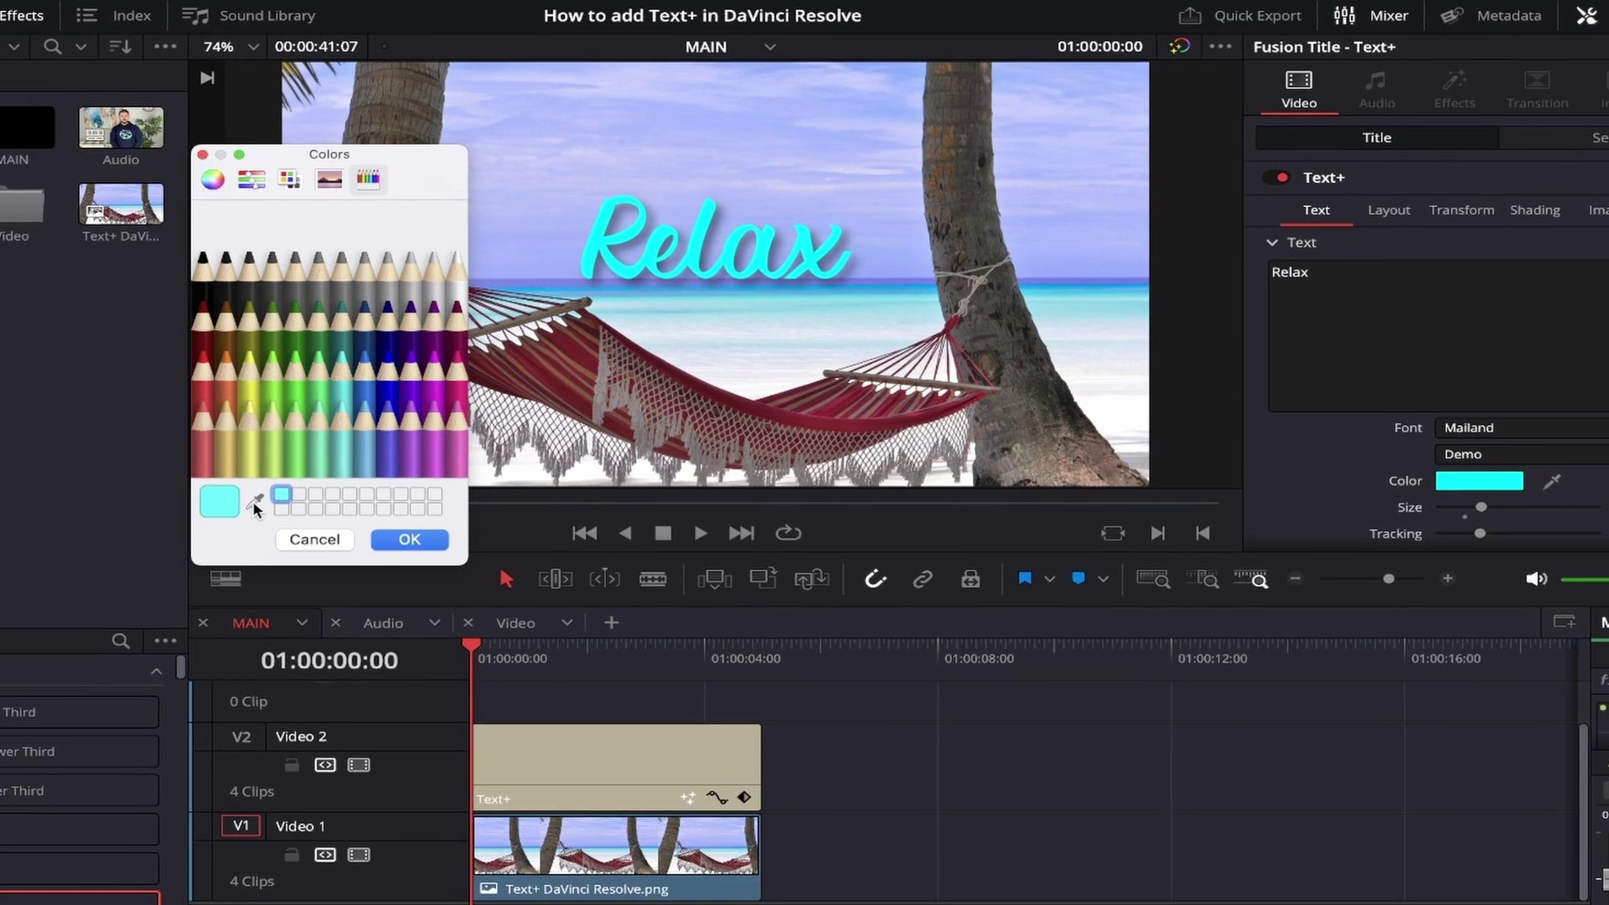
left_click(254, 503)
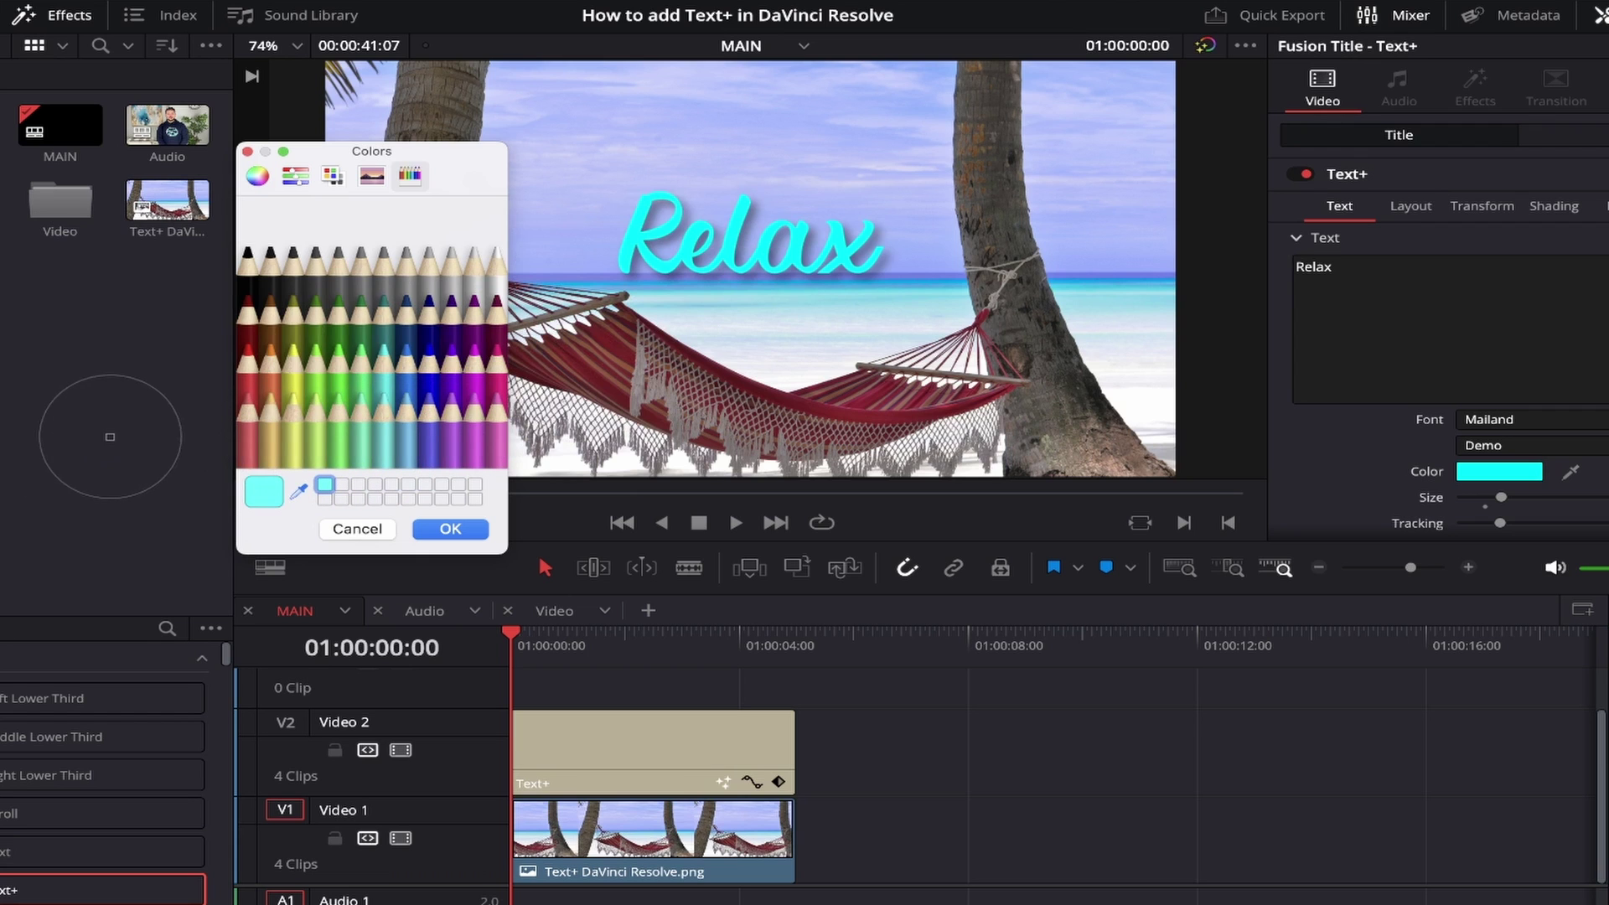
left_click(111, 423)
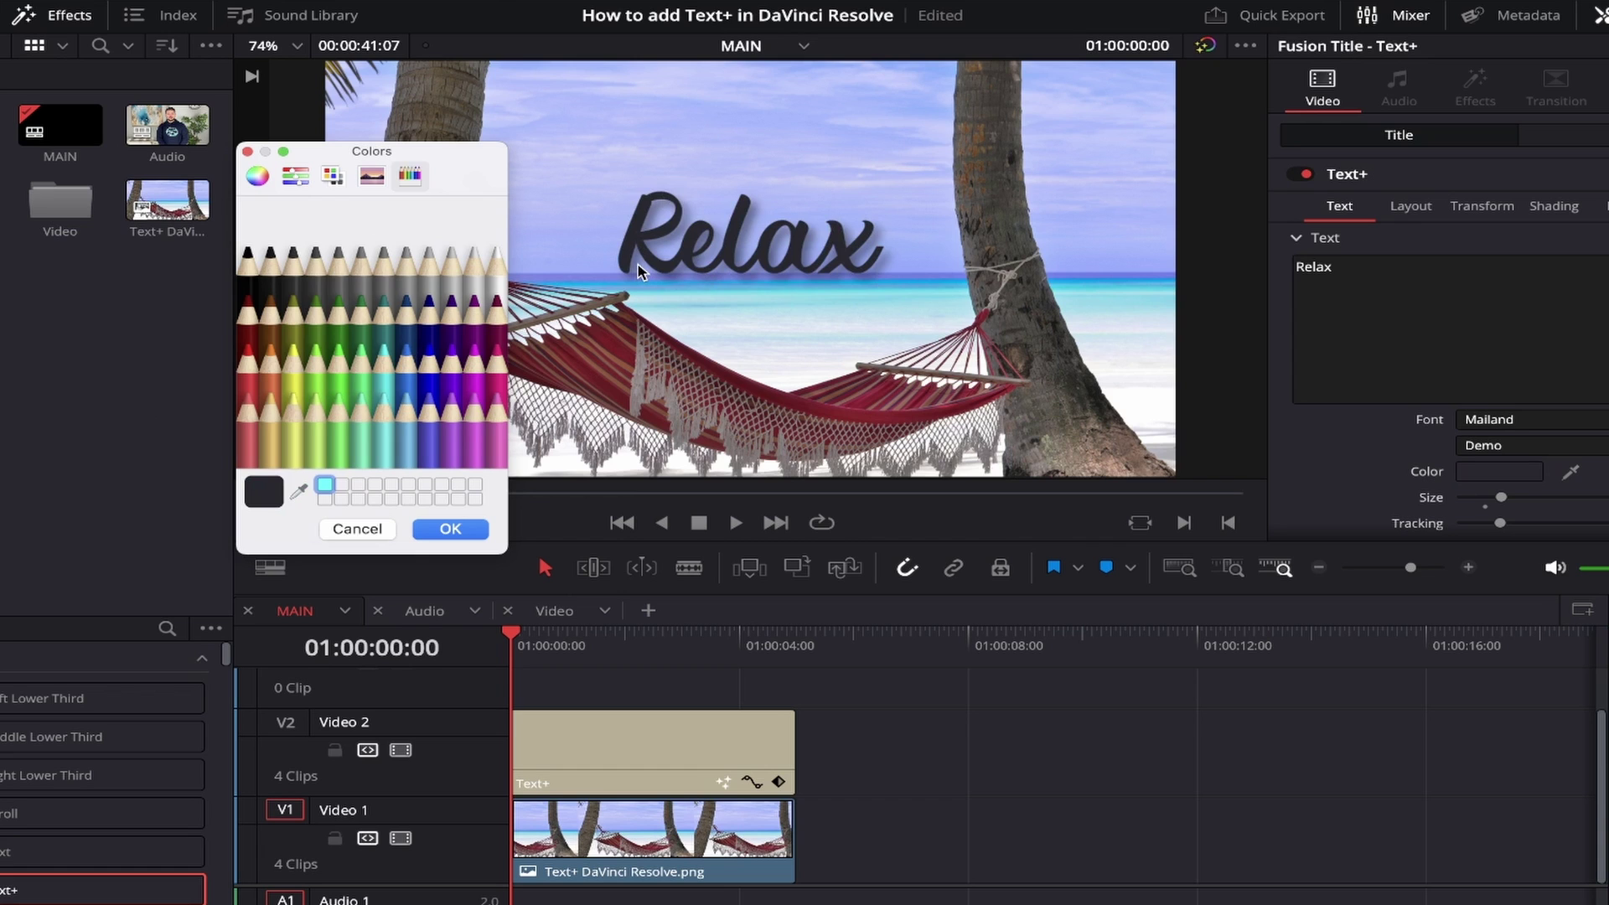
left_click(298, 490)
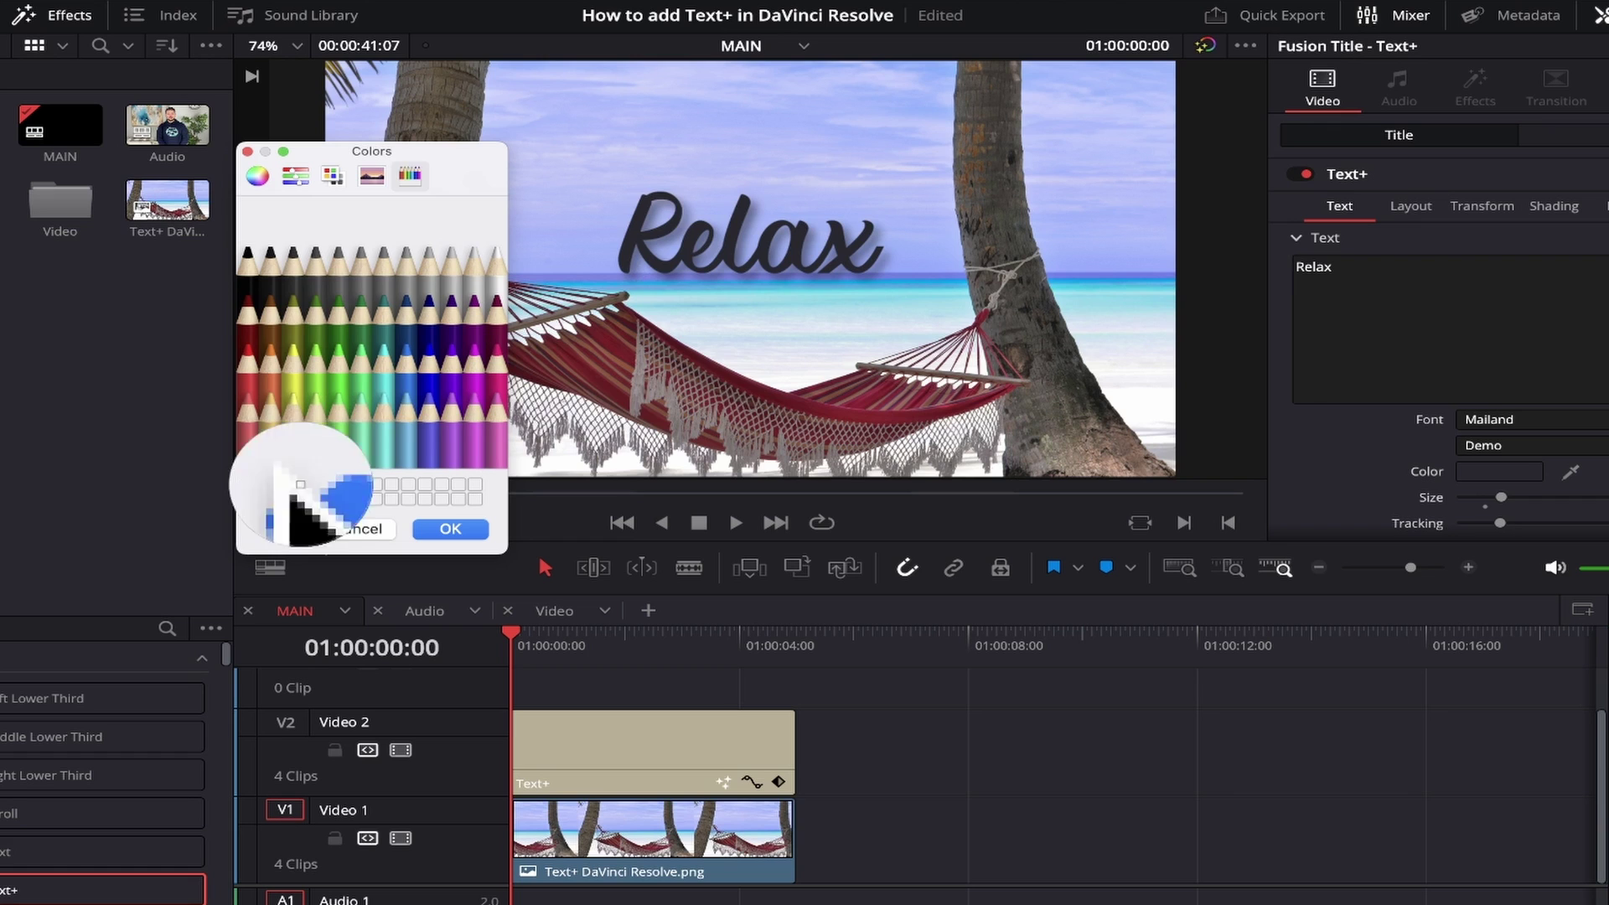
left_click(646, 347)
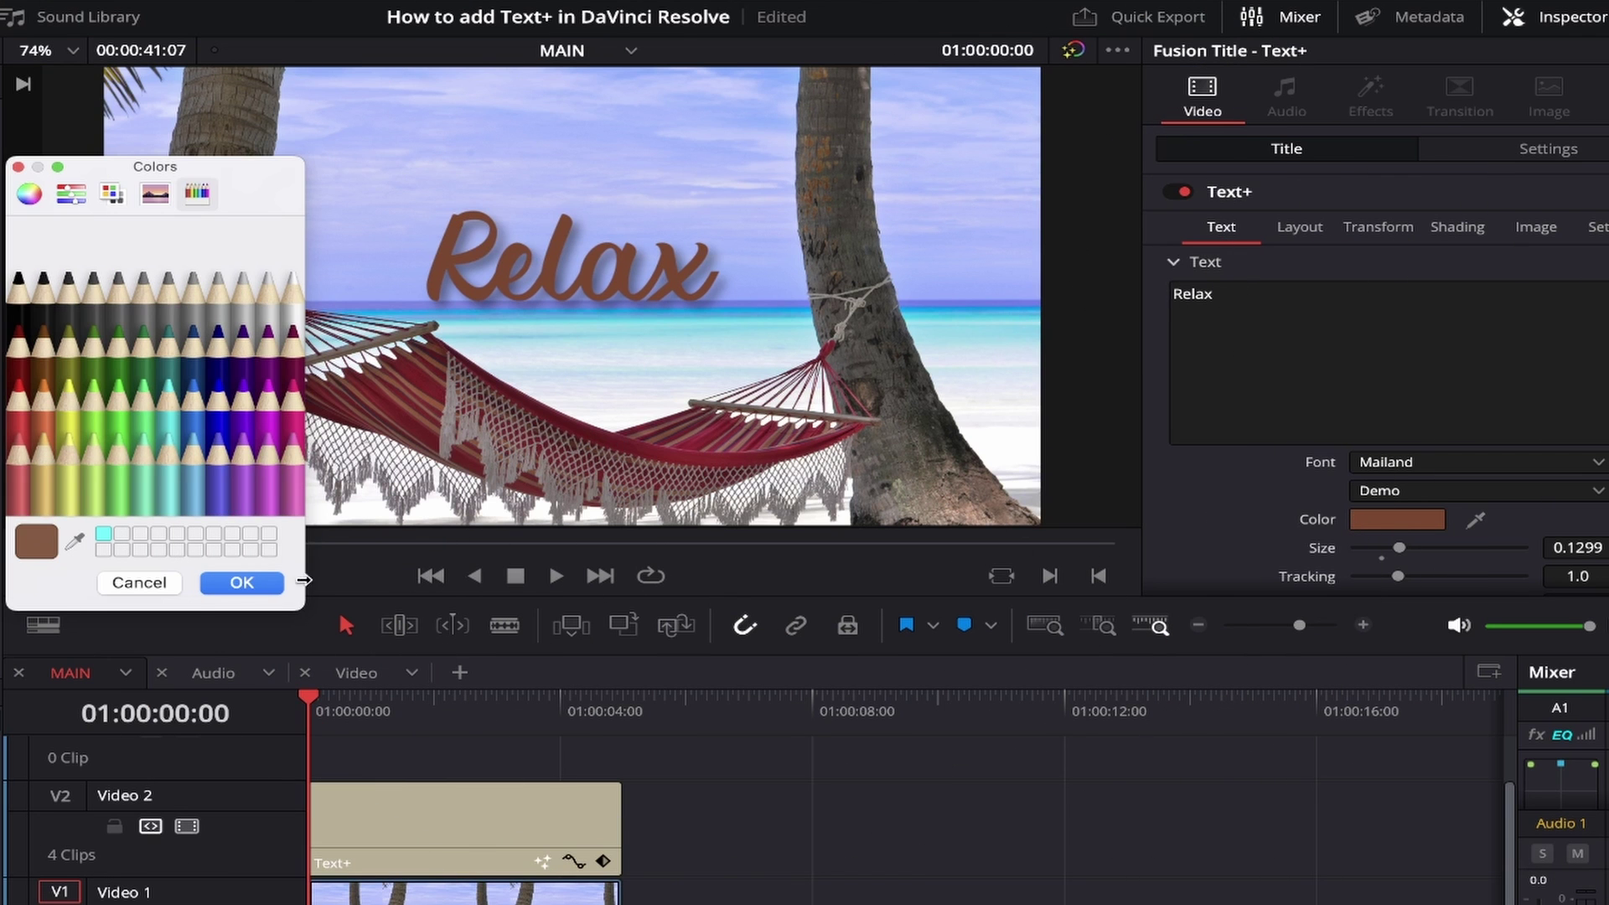
left_click(279, 583)
Step: Try the title's letter tracking at about 0.913 and 1.102, and reset the tracking to its default
scroll(1220, 538, "down", 3)
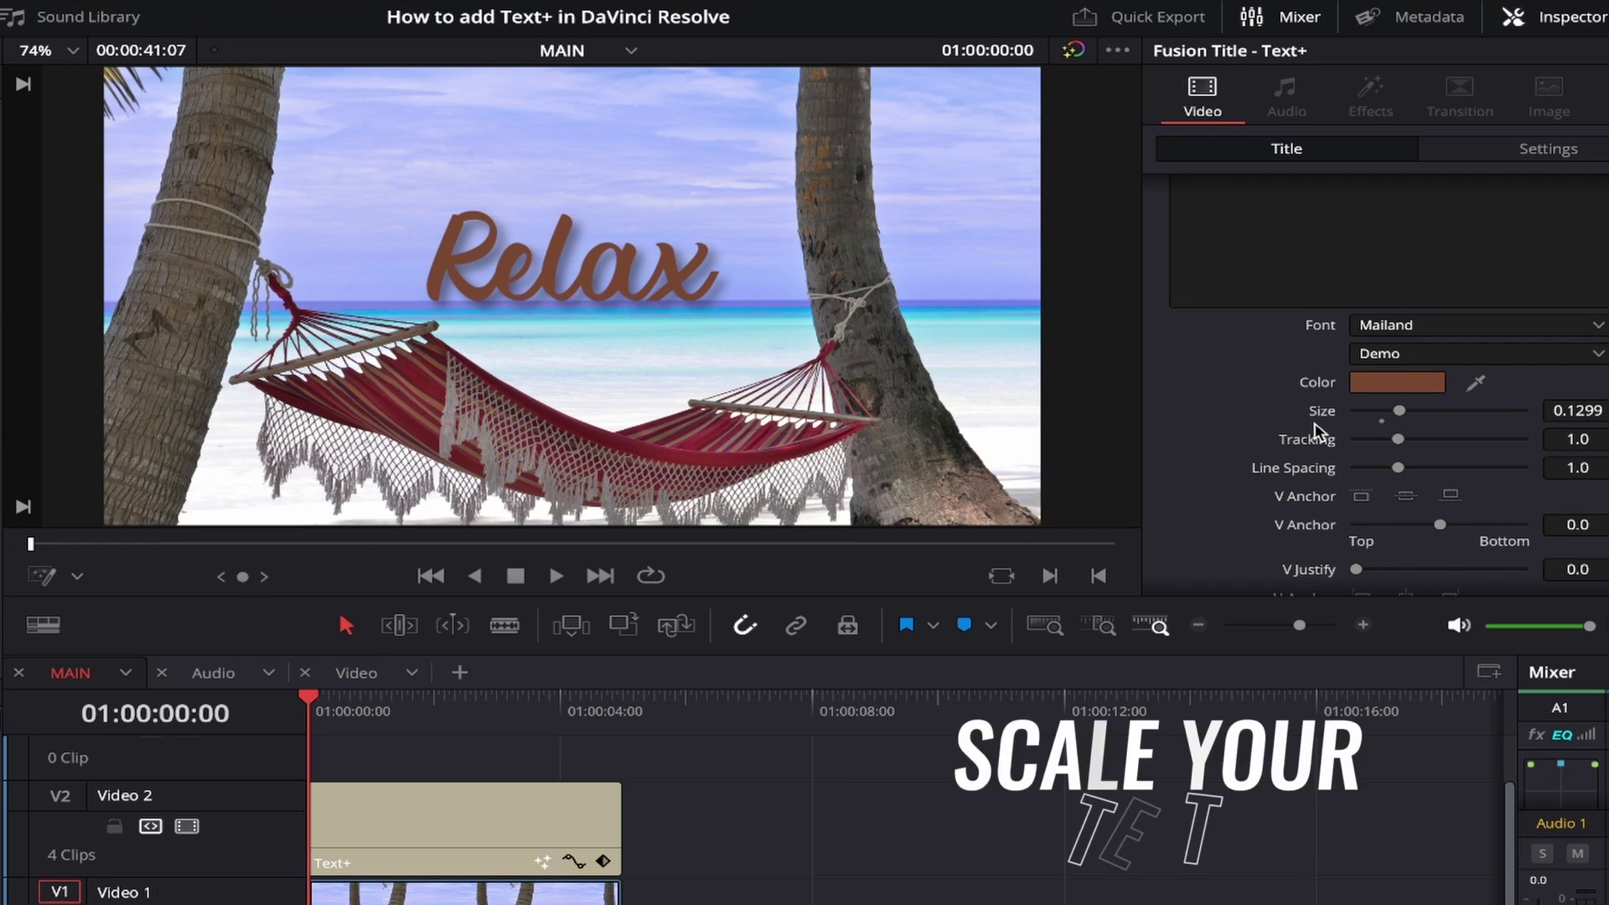
mouse_move(1399, 410)
left_mouse_down()
mouse_move(1371, 410)
mouse_move(1450, 413)
mouse_move(1407, 413)
left_mouse_up()
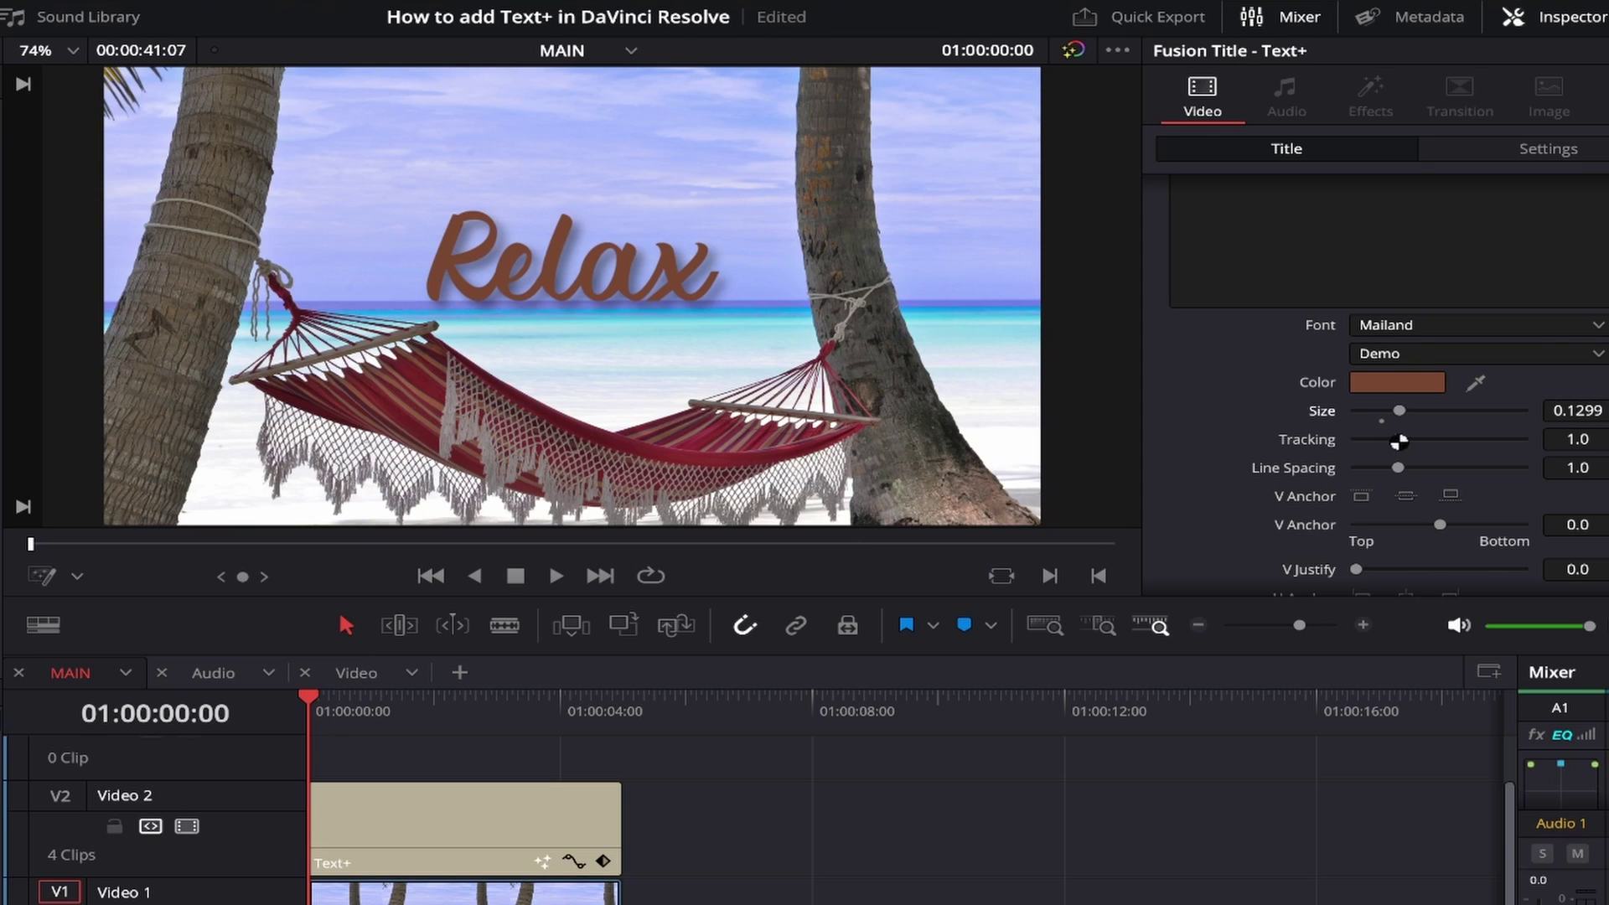
left_click_drag(1397, 439, 1394, 441)
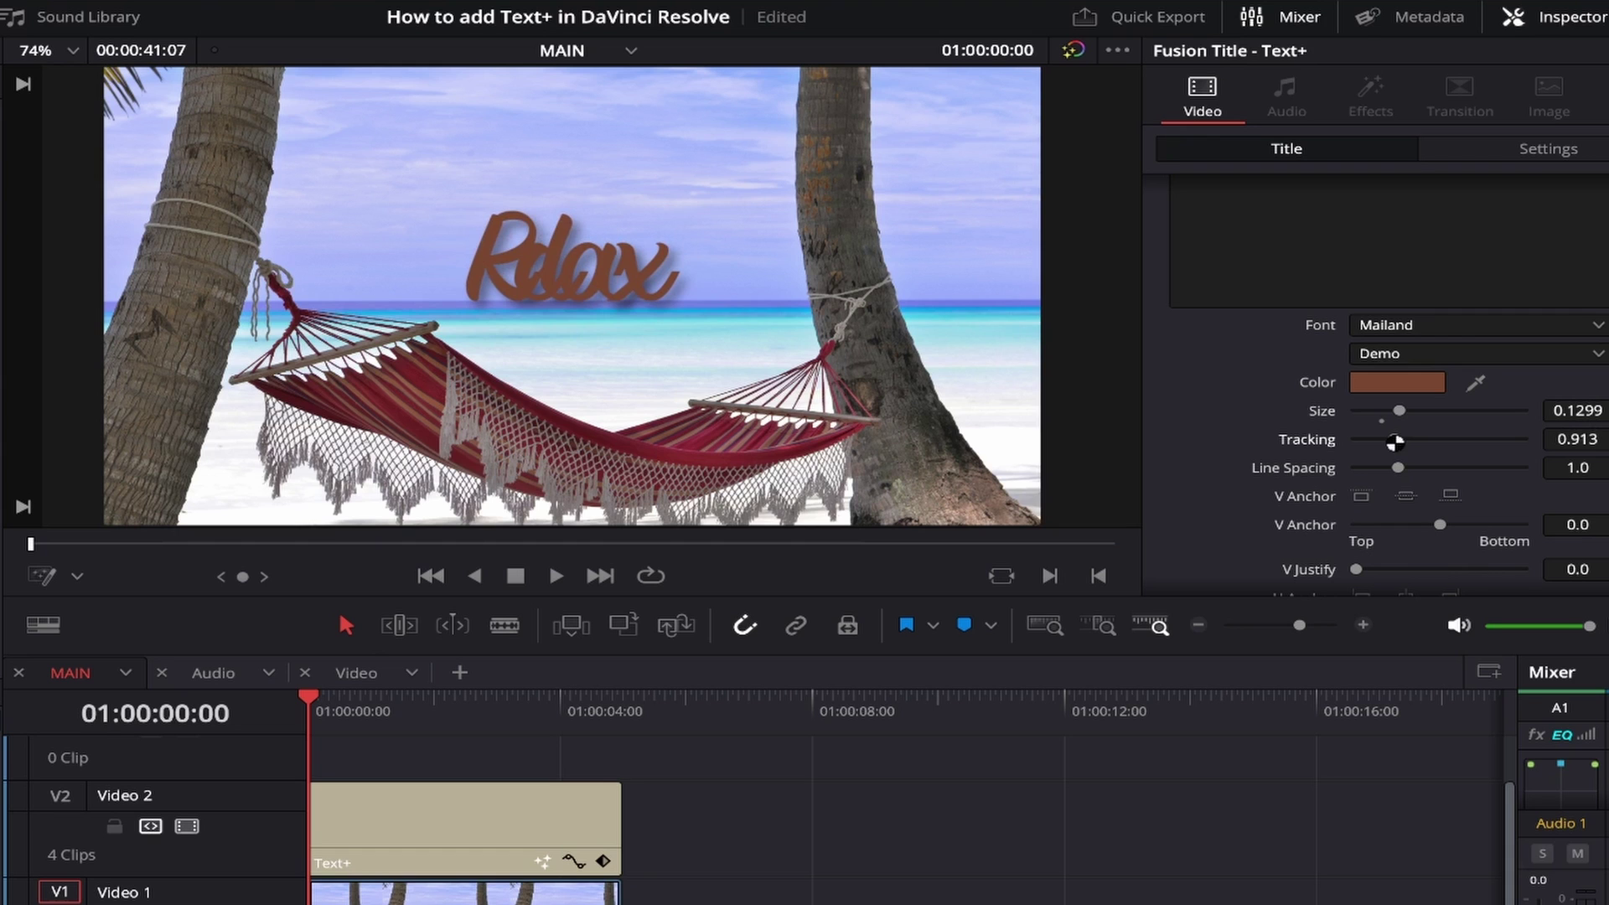
left_click_drag(1394, 442, 1407, 442)
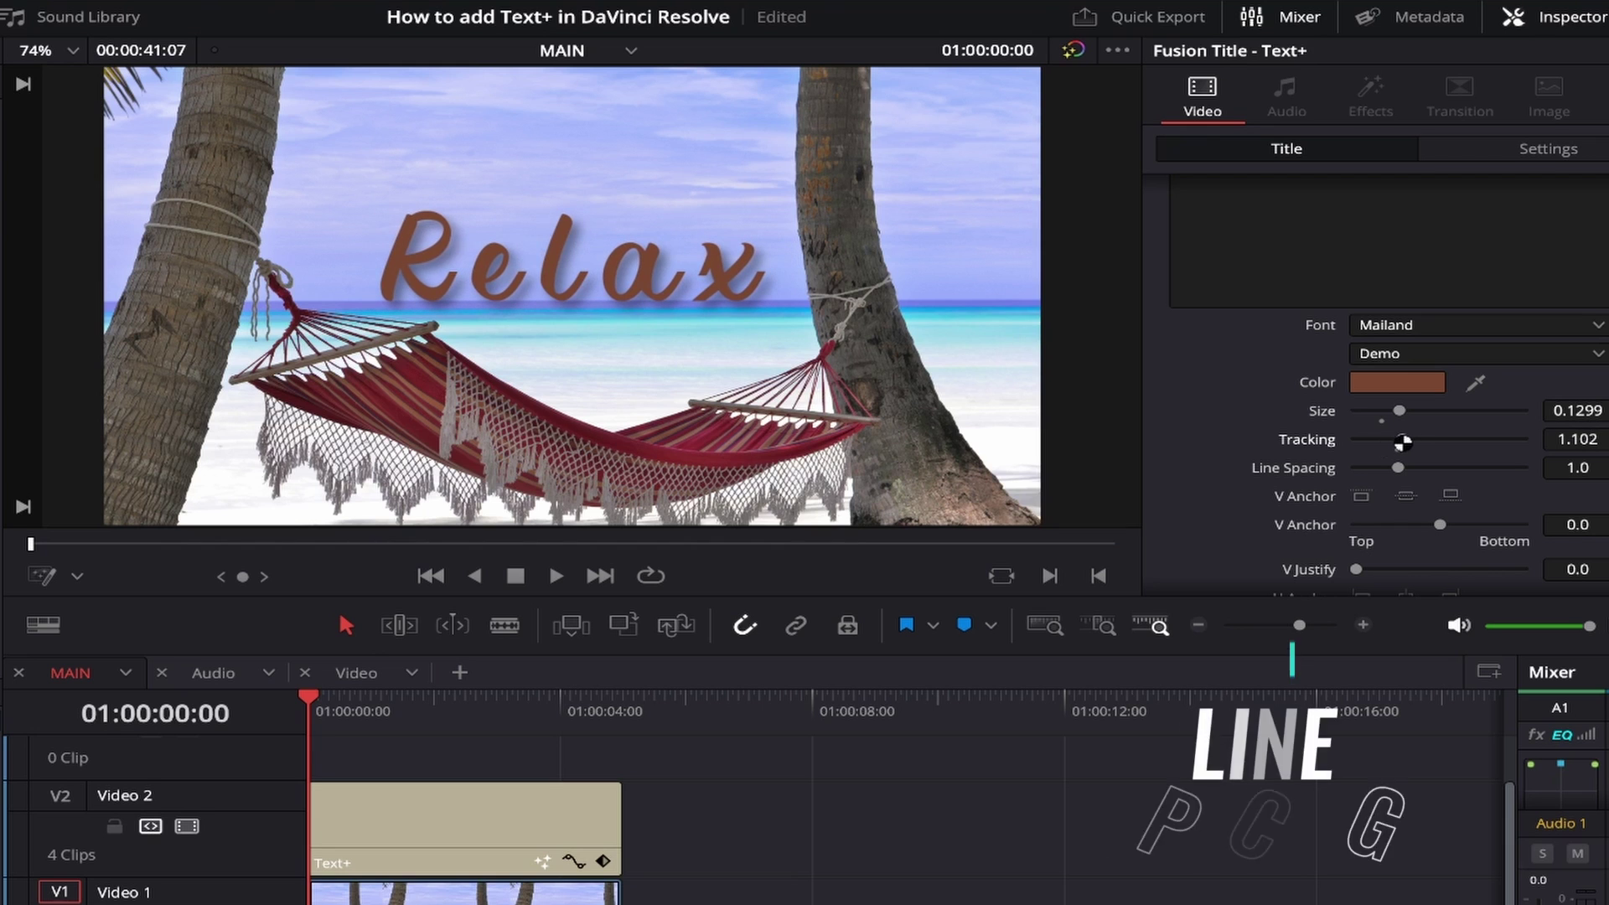
double_click(1324, 442)
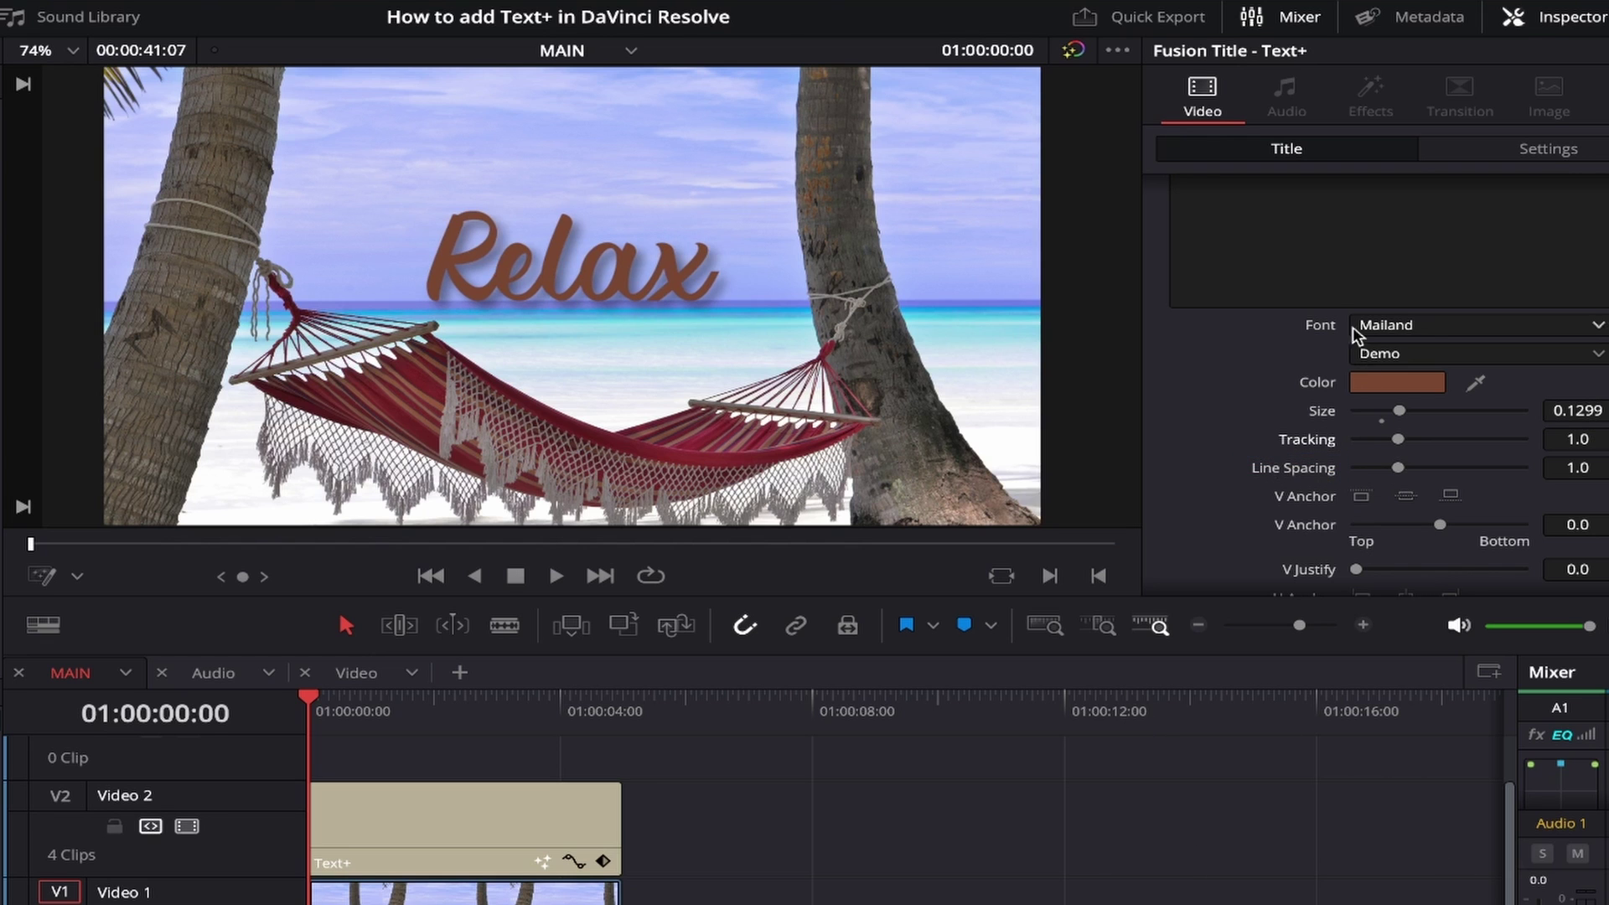
Step: Add a second line reading "Unwind" below "Relax" in the title text
scroll(1337, 289, "up", 3)
left_click(1291, 294)
key("Return")
type("Unwind")
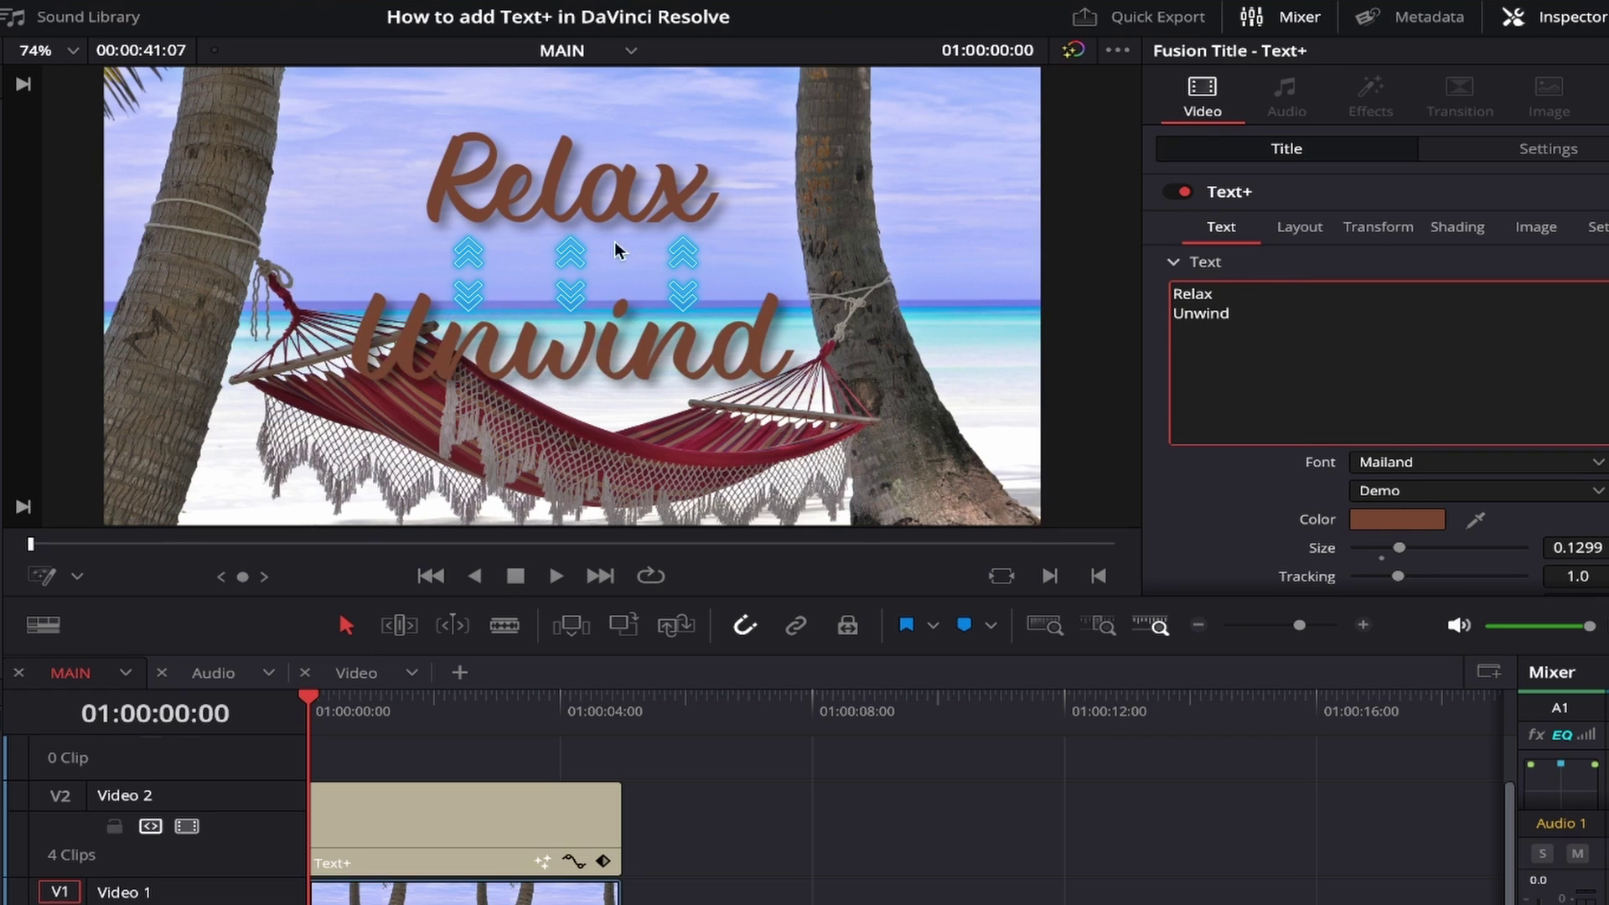
Step: Adjust the line spacing between the "Relax" and "Unwind" lines of the title
scroll(1286, 479, "down", 3)
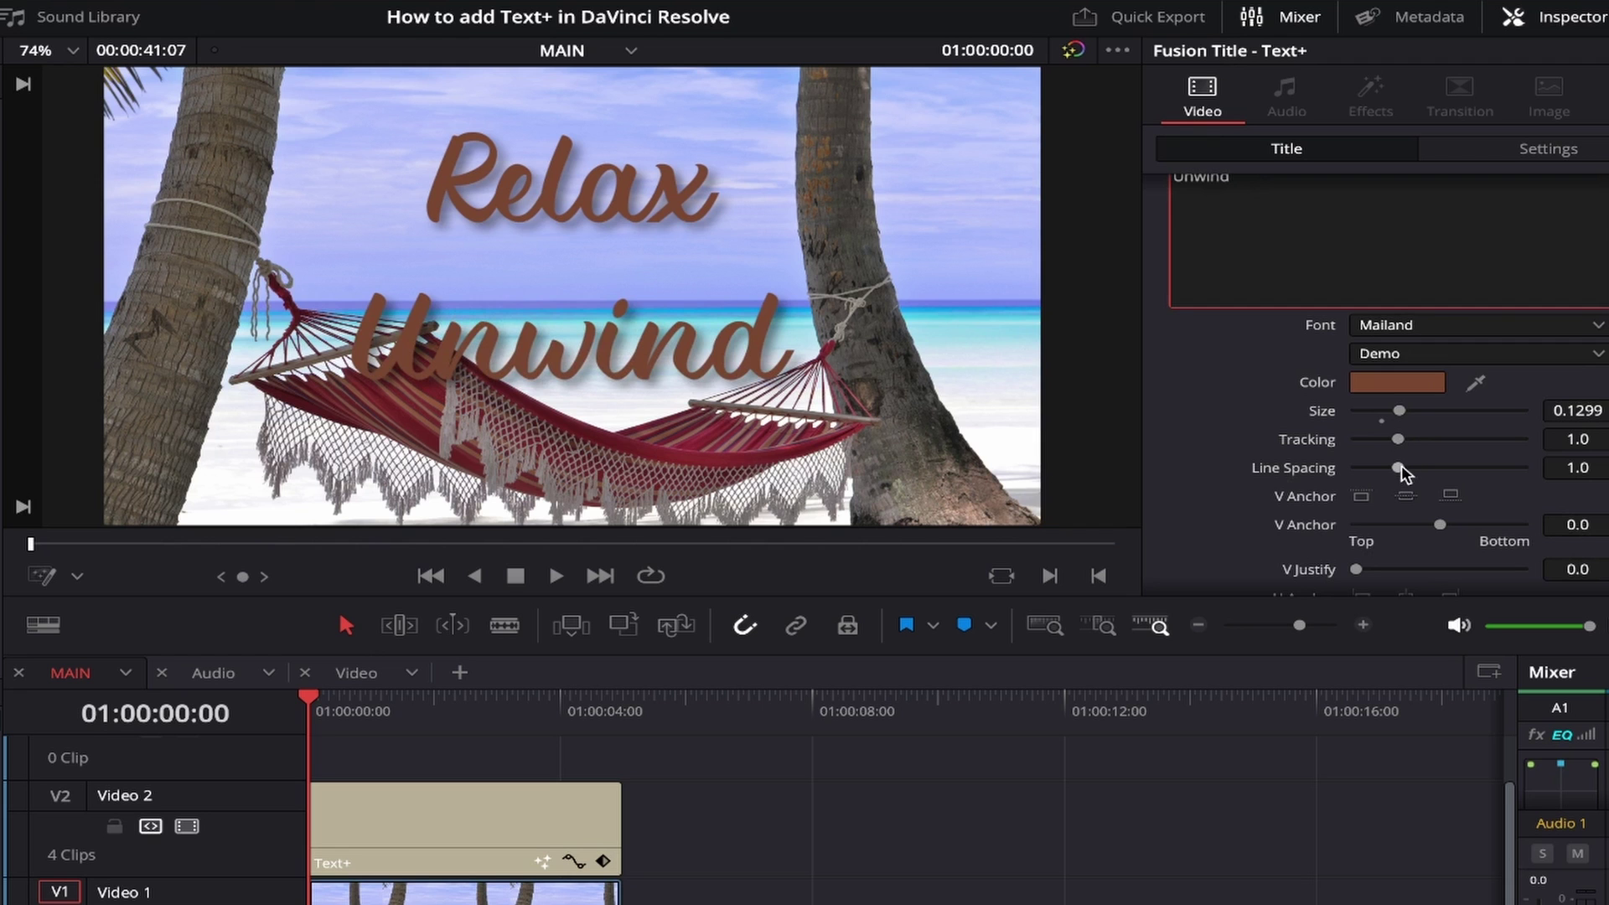
mouse_move(1400, 467)
left_mouse_down()
mouse_move(1383, 469)
mouse_move(1413, 472)
left_mouse_up()
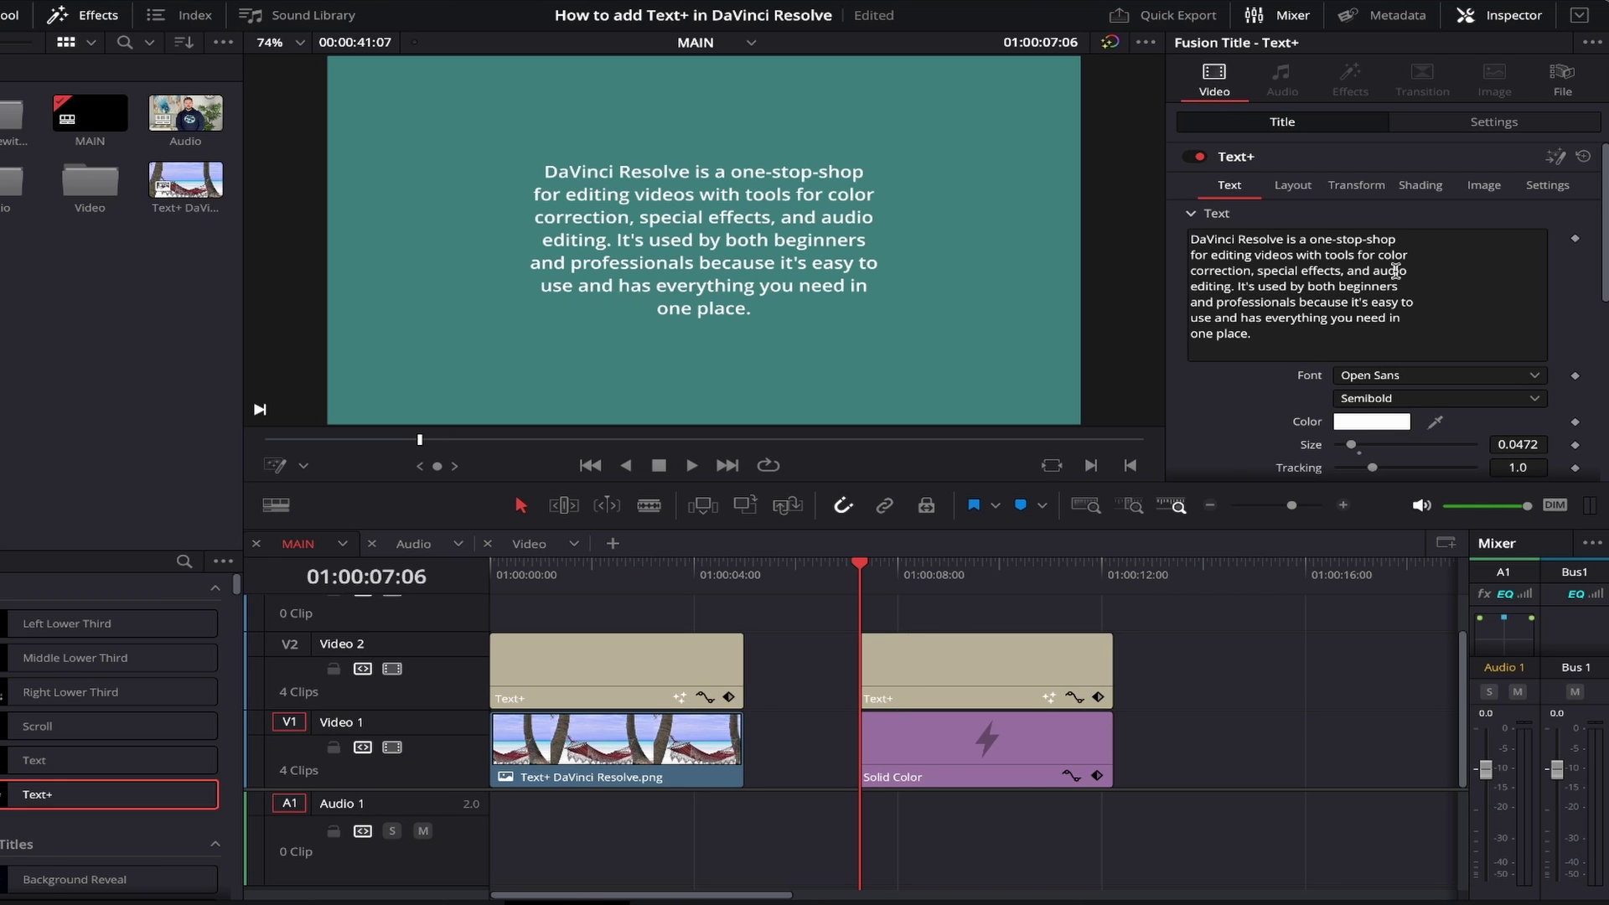
Step: Try the top, center and bottom vertical anchors on the paragraph title, and restore the center anchor
scroll(1240, 401, "down", 6)
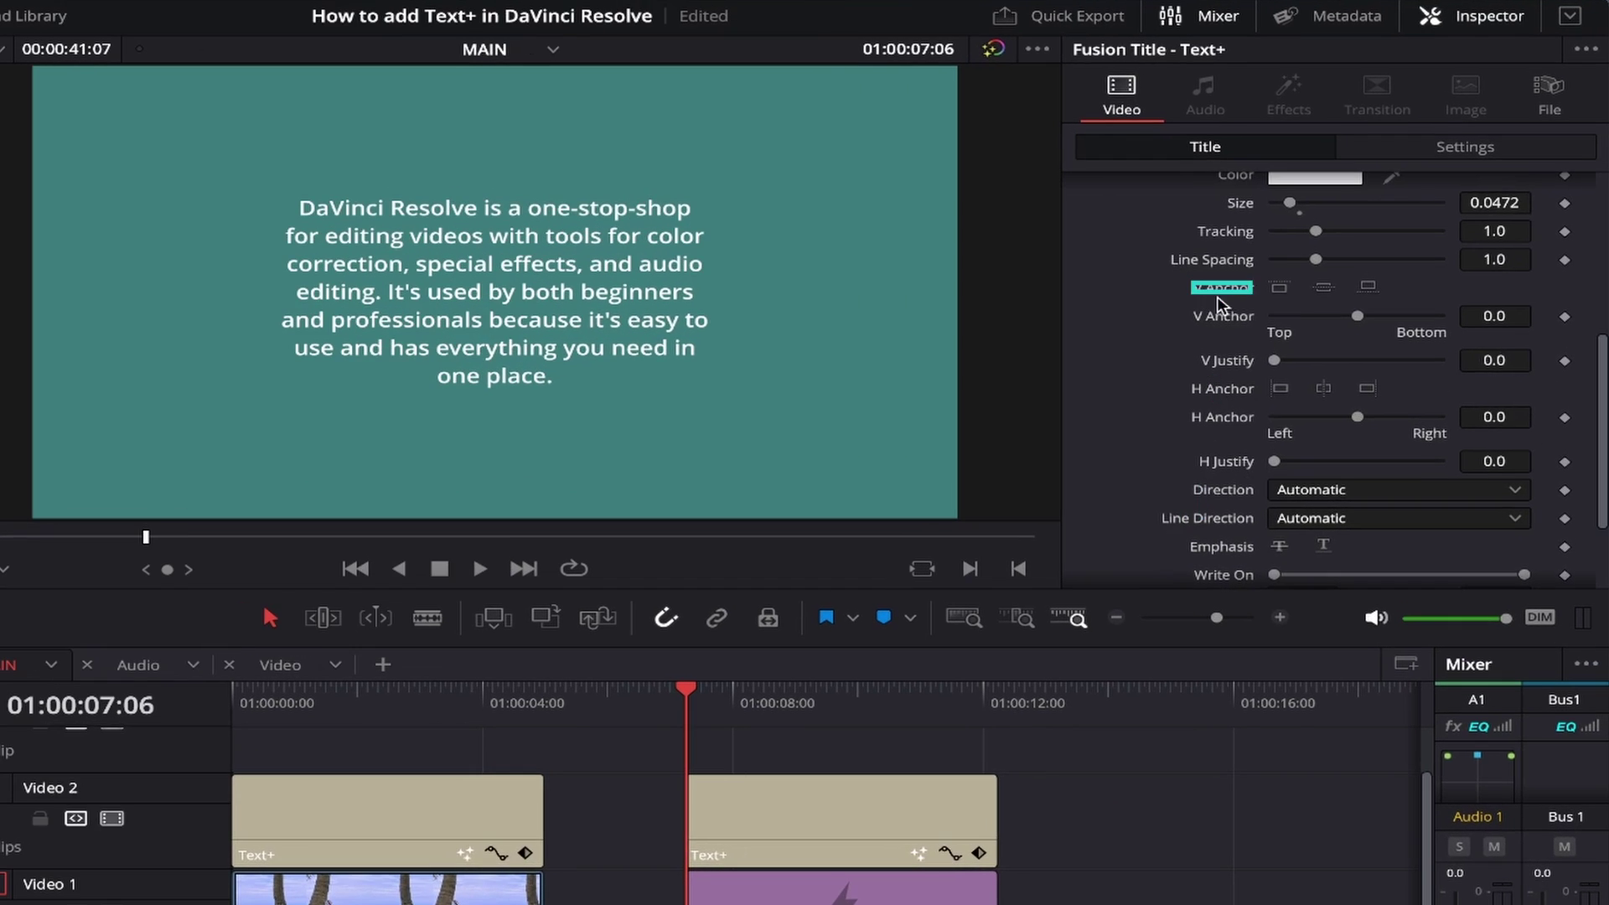
left_click(1280, 288)
left_click(1323, 288)
left_click(1368, 288)
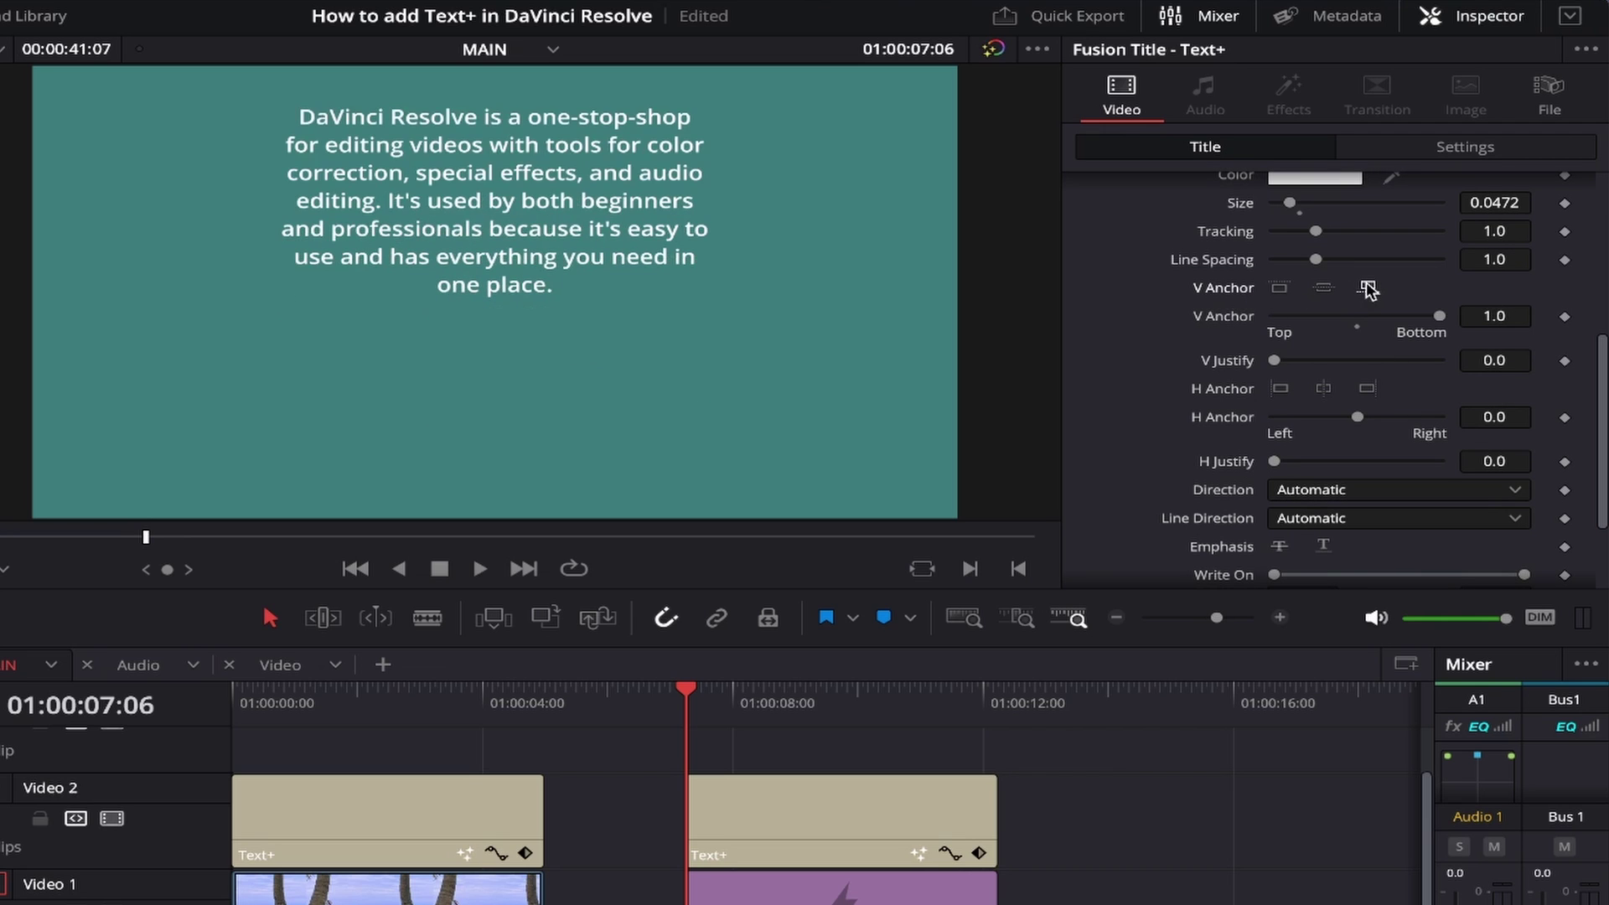
left_click(1323, 288)
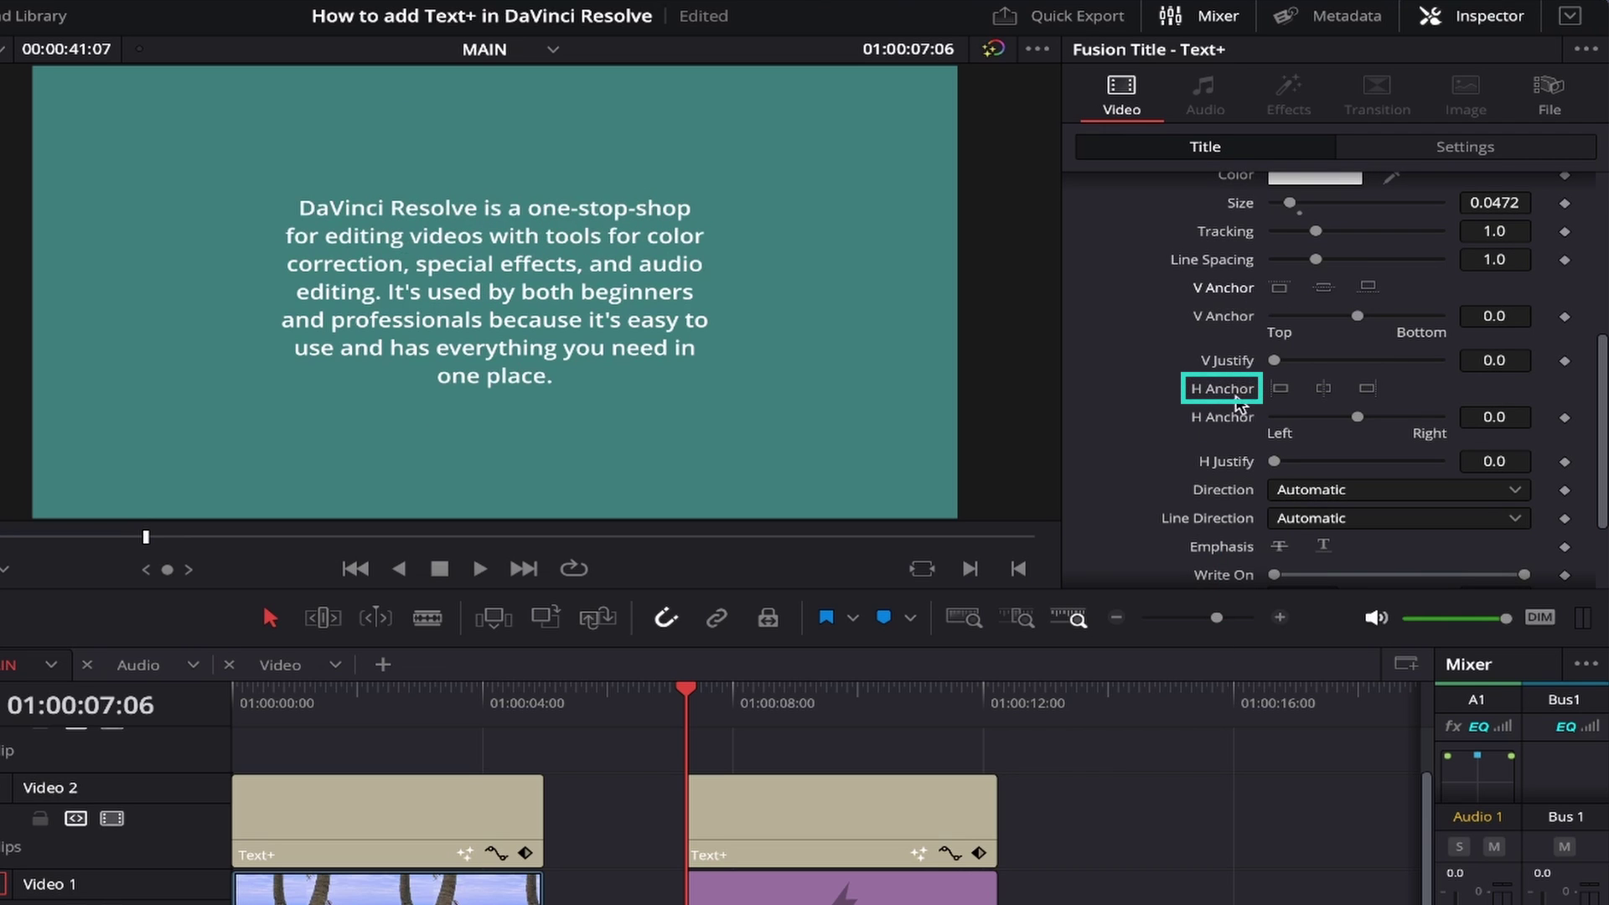
Step: Try the left, center and right horizontal anchors on the paragraph title, and restore the center anchor
left_click(1280, 389)
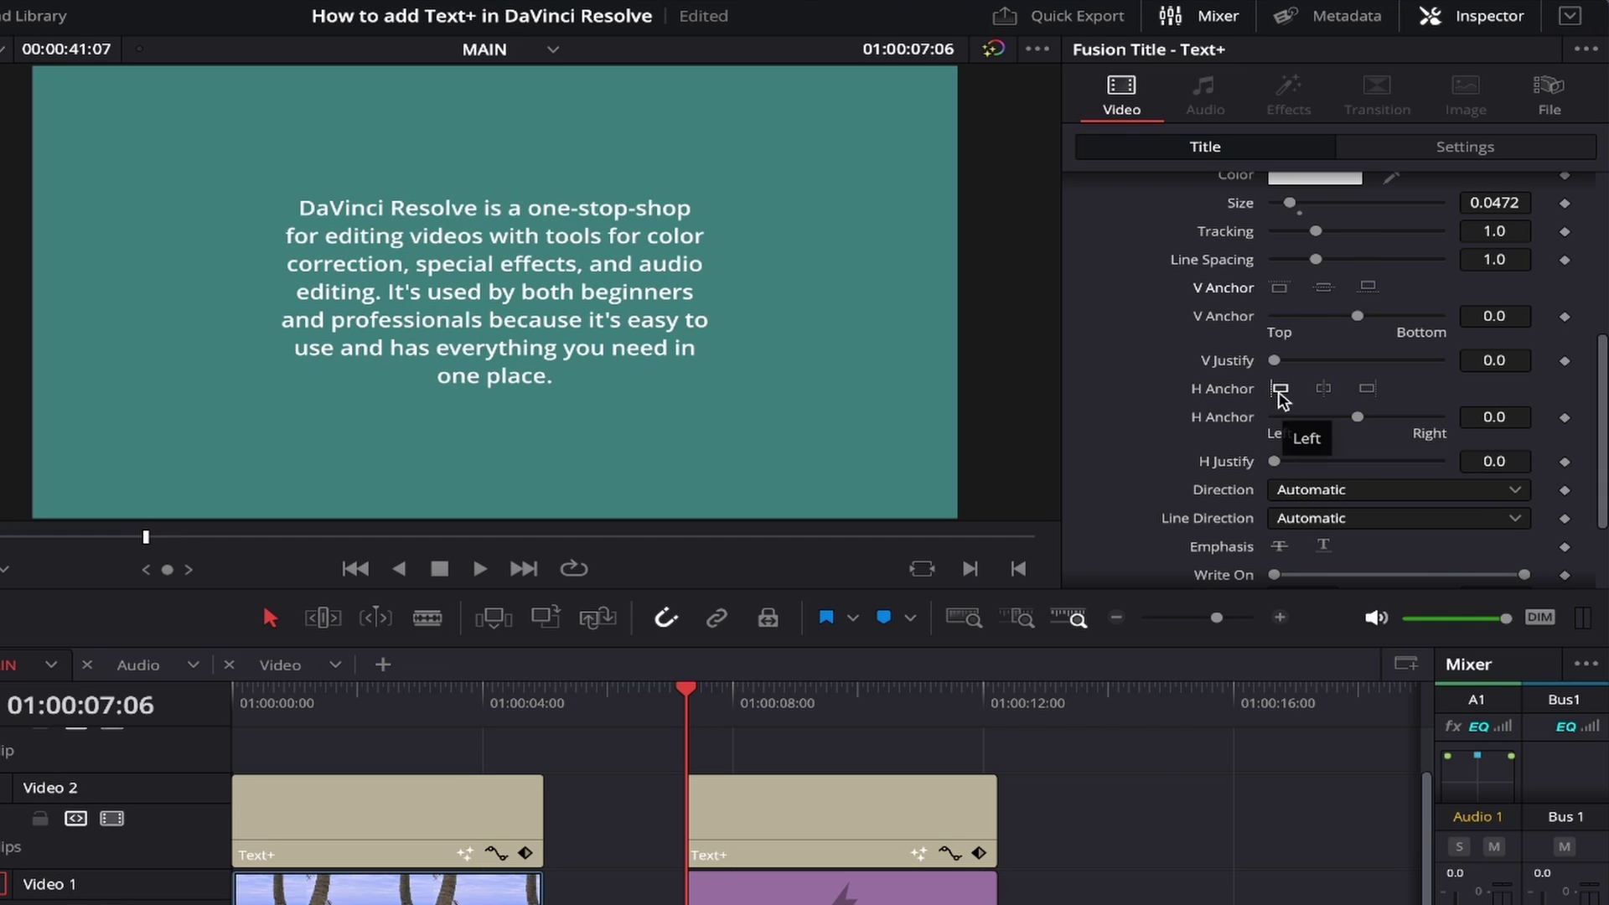
left_click(1323, 388)
left_click(1373, 389)
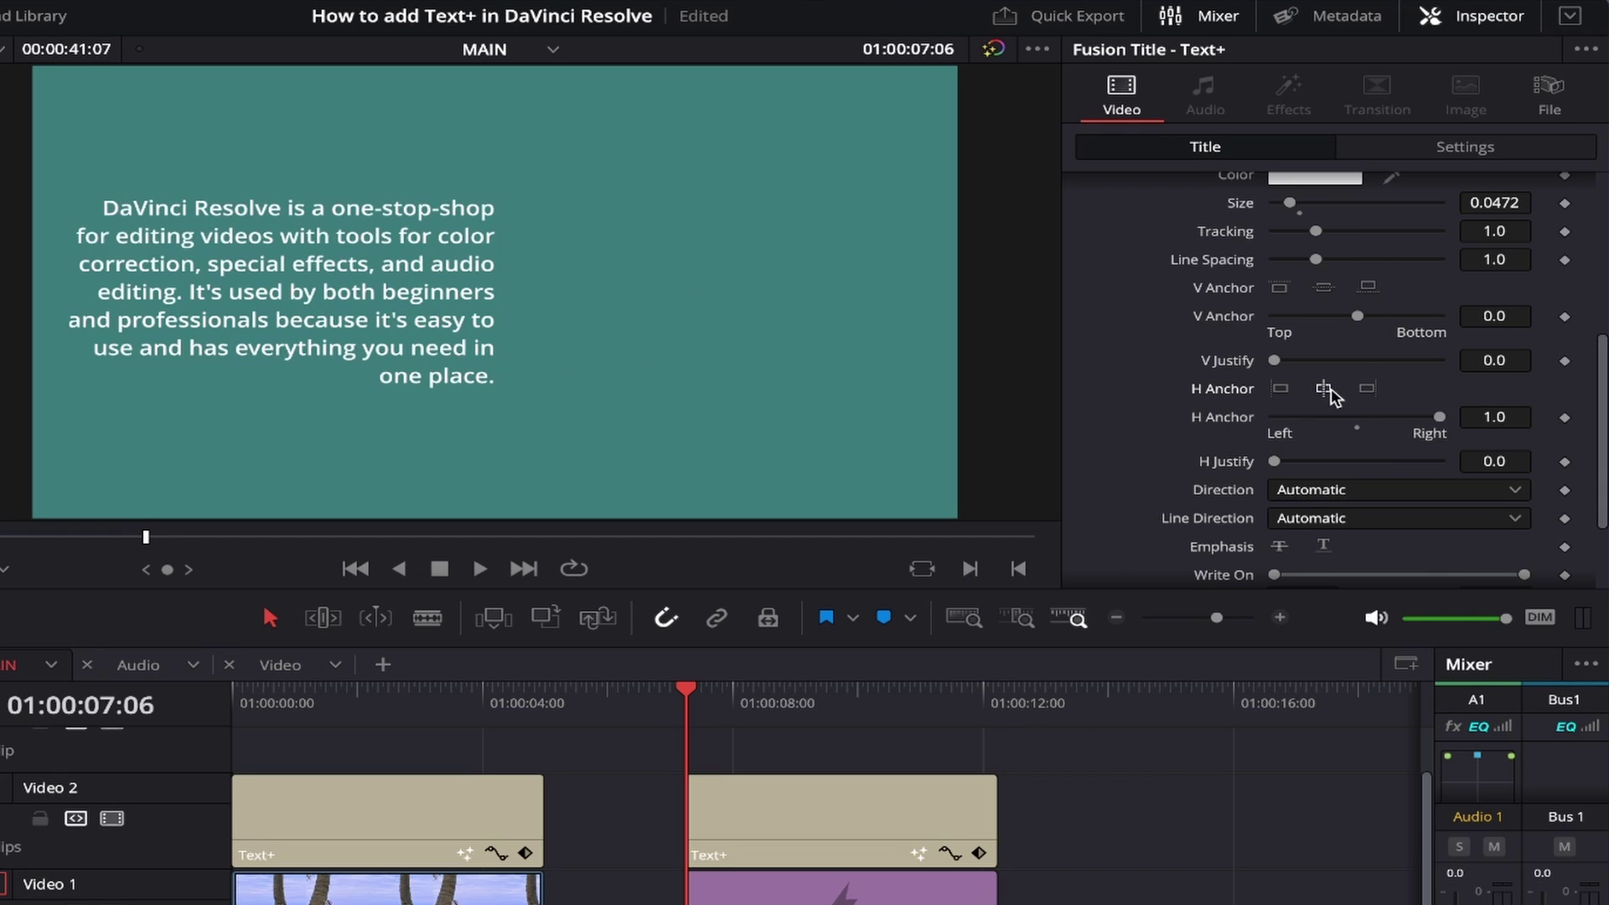
left_click(1324, 389)
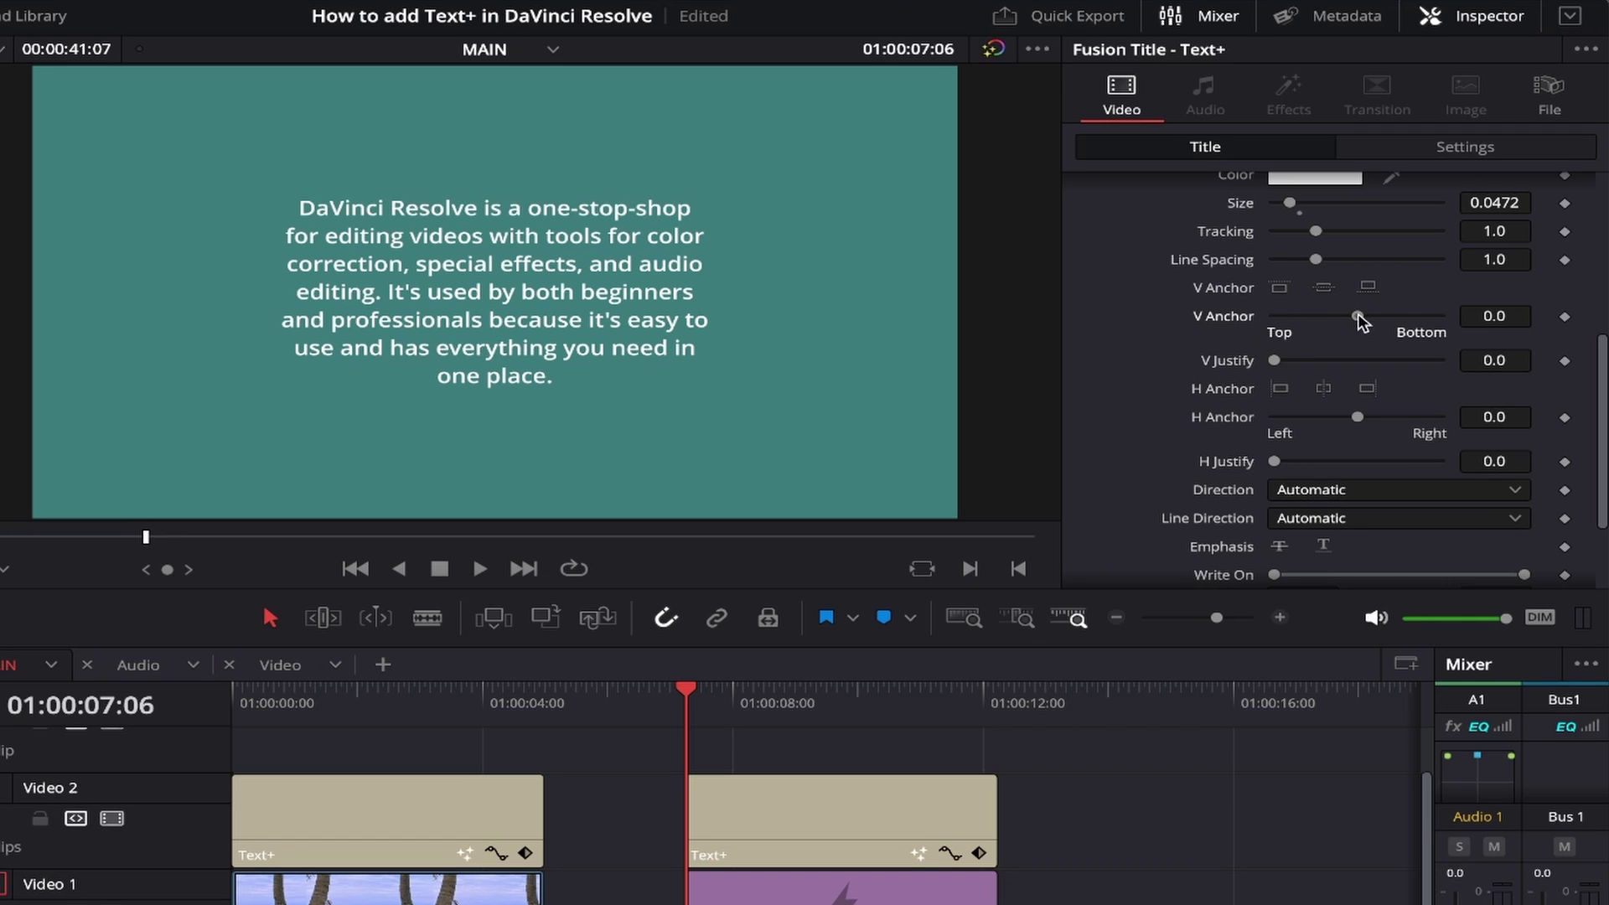
Step: Try a vertical anchor of about 0.49 and a horizontal anchor of about 0.51, resetting each to its default
left_click_drag(1359, 321, 1408, 333)
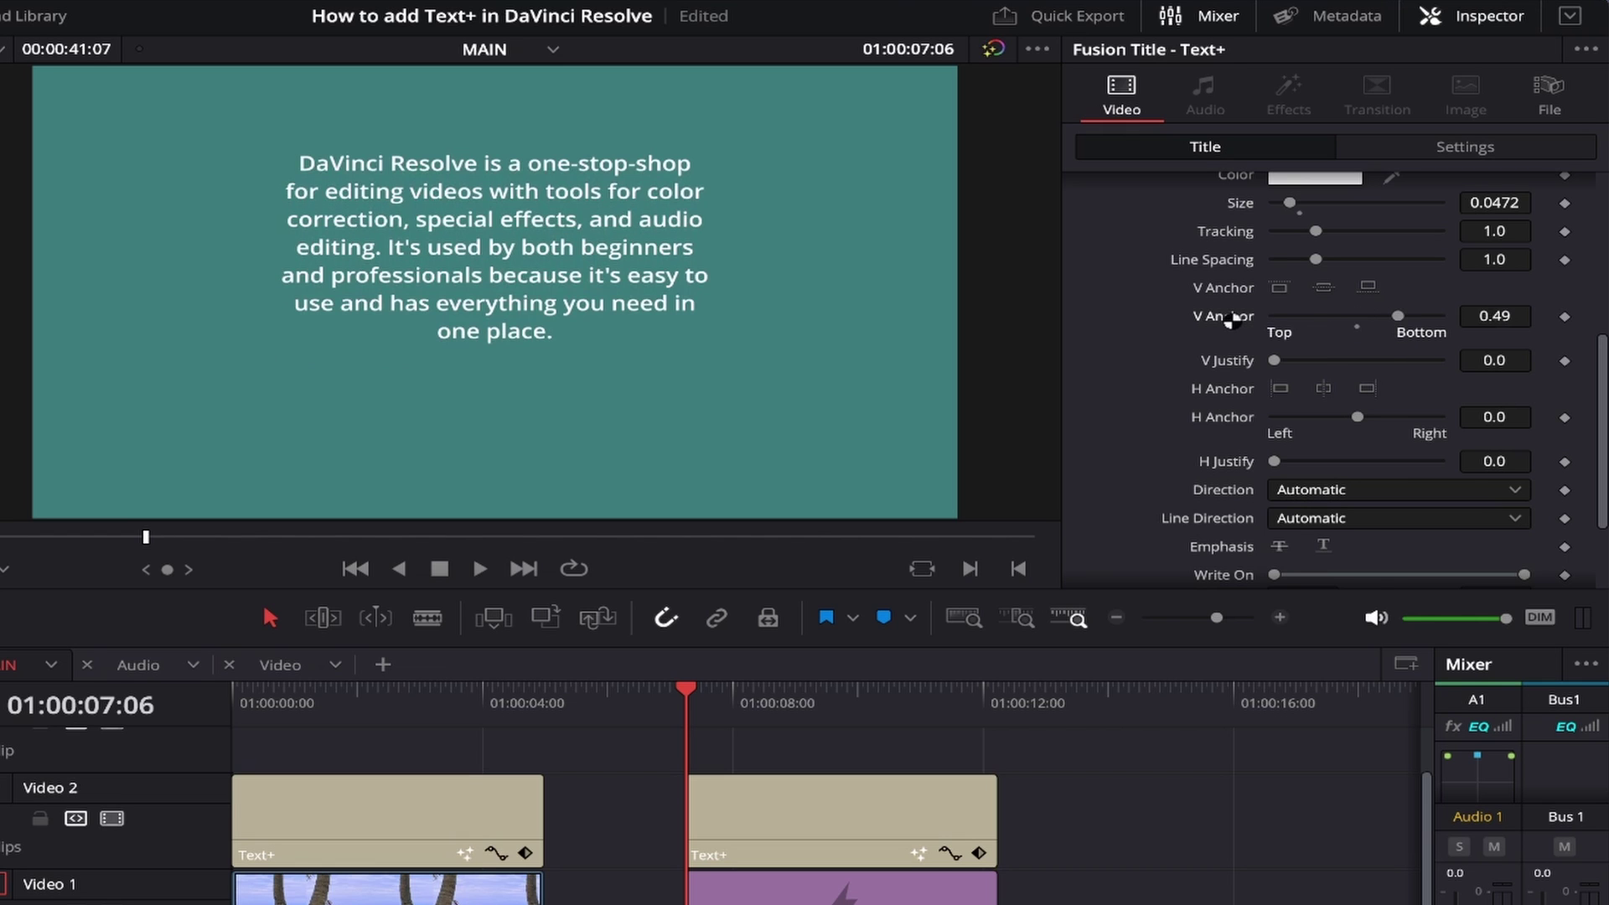
double_click(1229, 320)
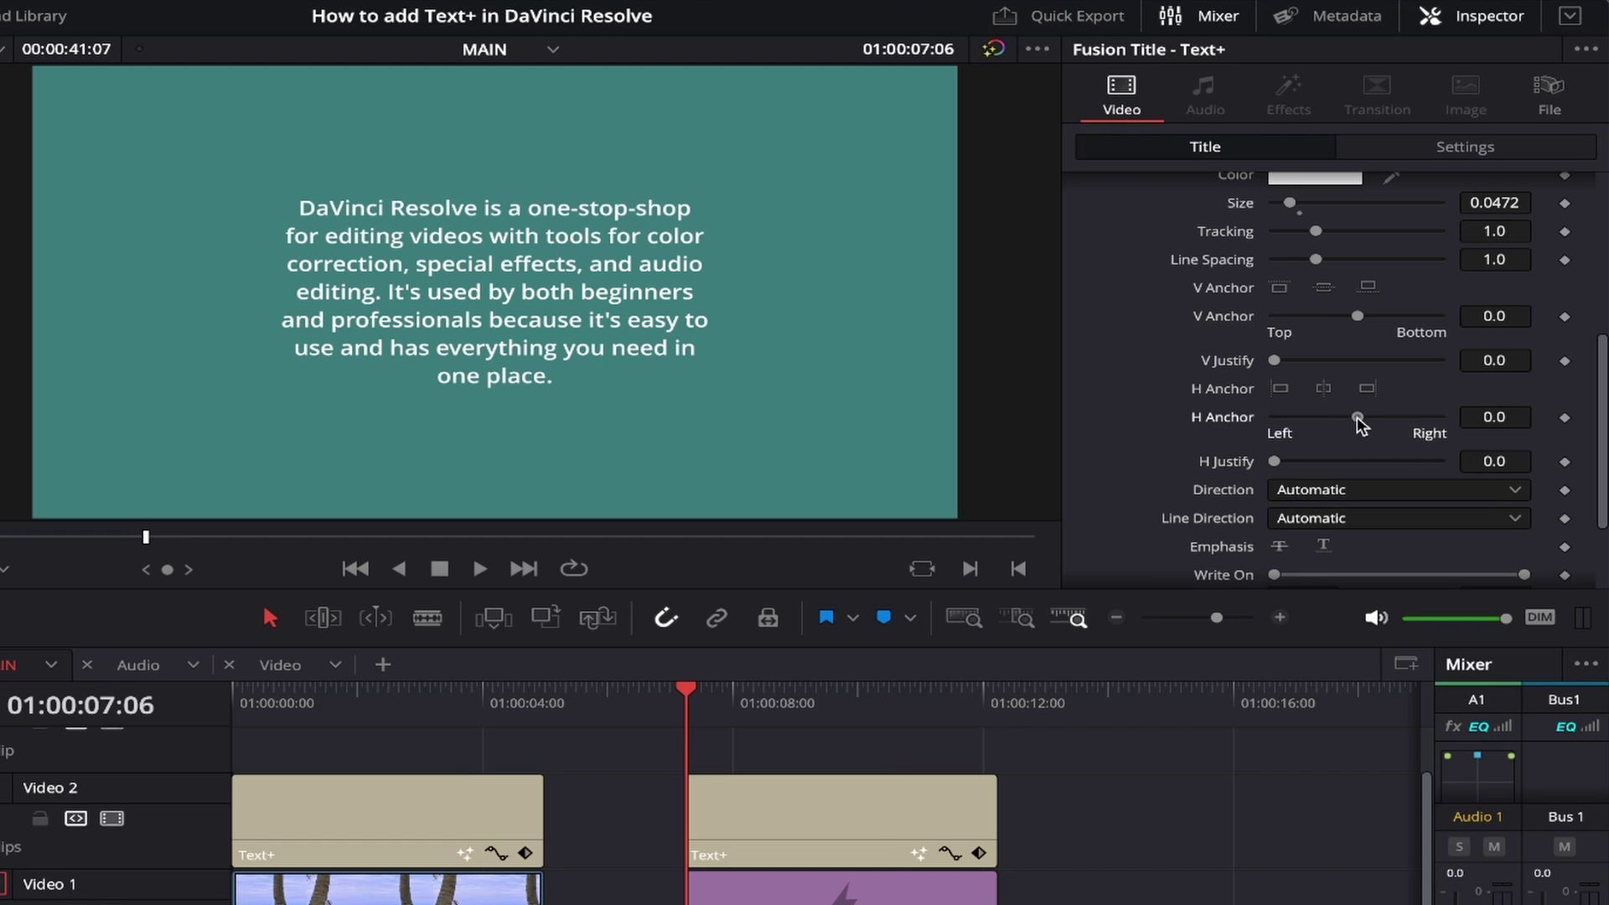
left_click_drag(1358, 416, 1404, 425)
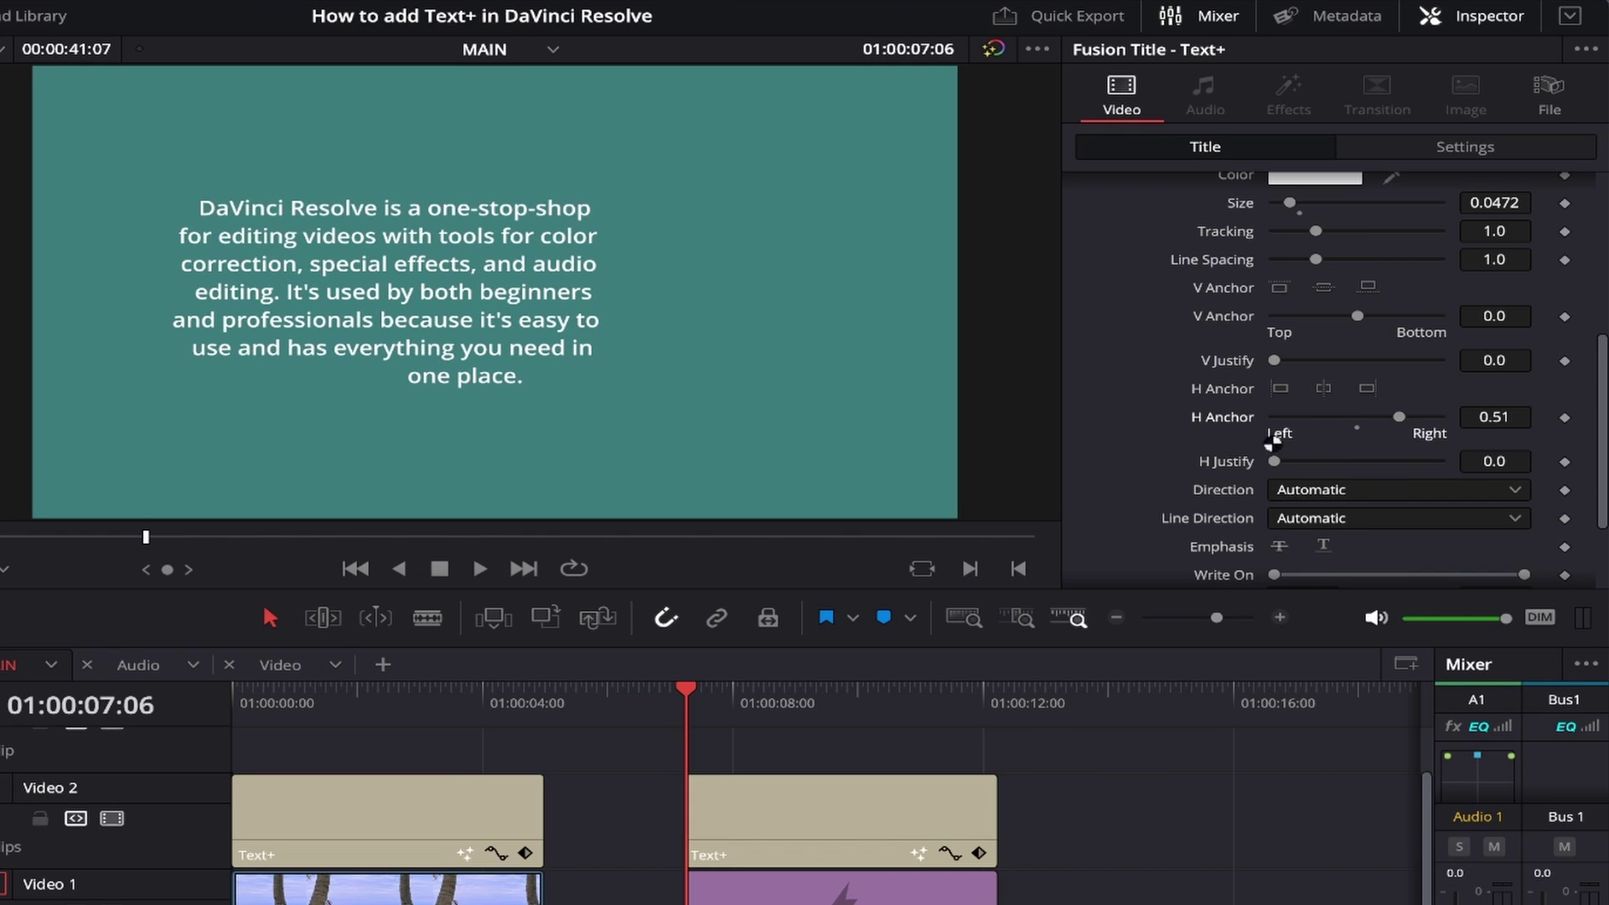
double_click(1230, 417)
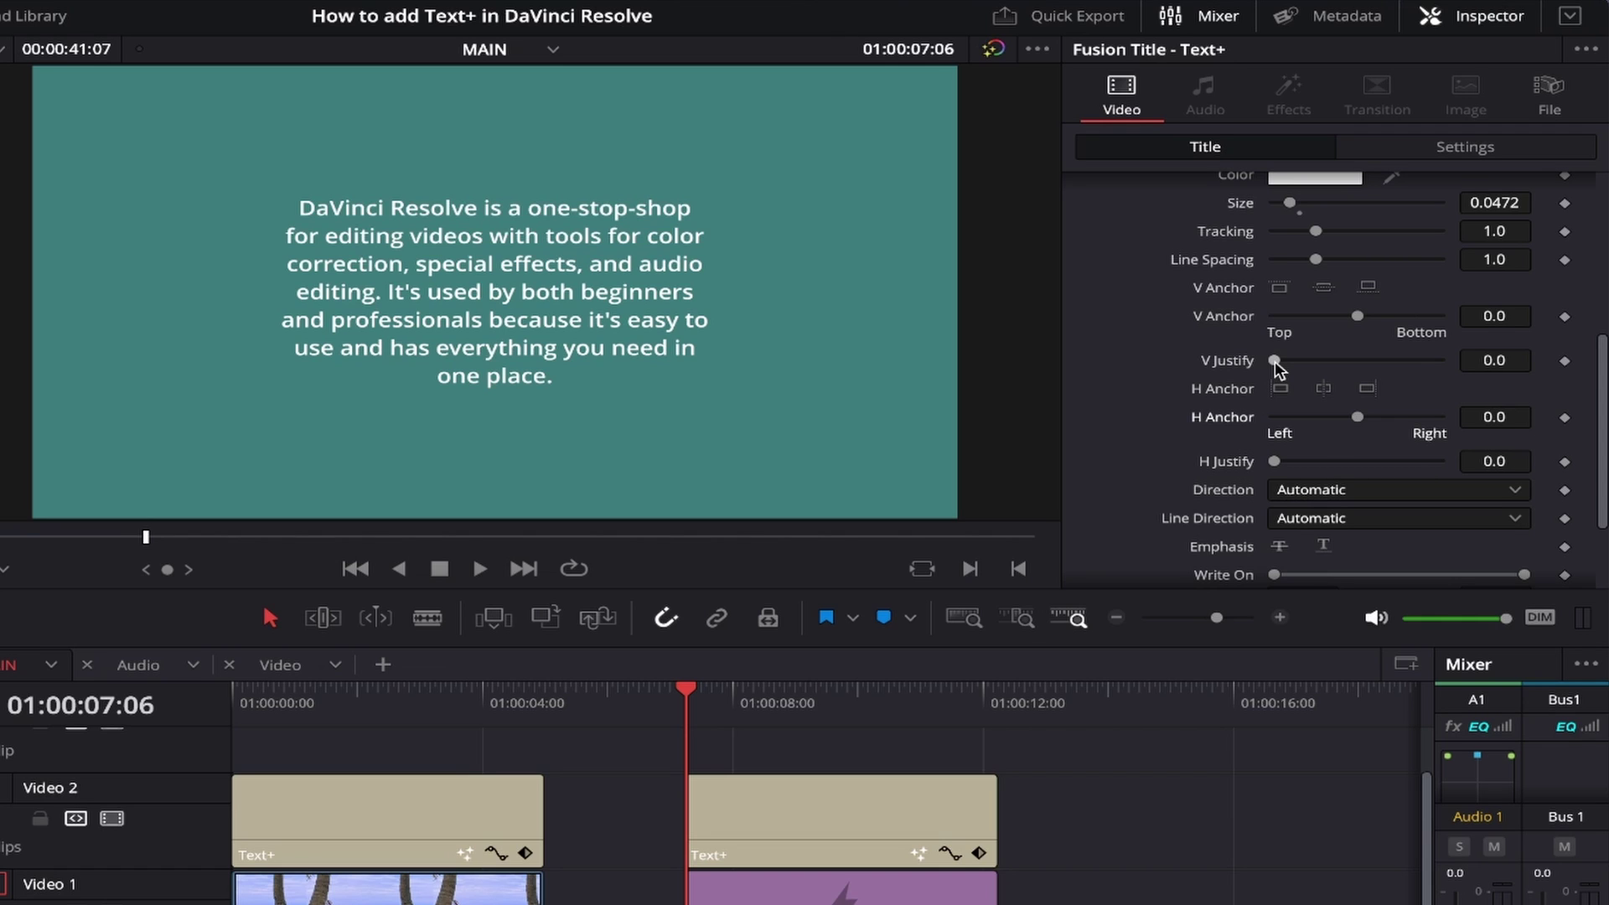
Step: Try adjusting the paragraph's vertical justification, and change its layout type to Frame
left_click_drag(1276, 369, 1170, 374)
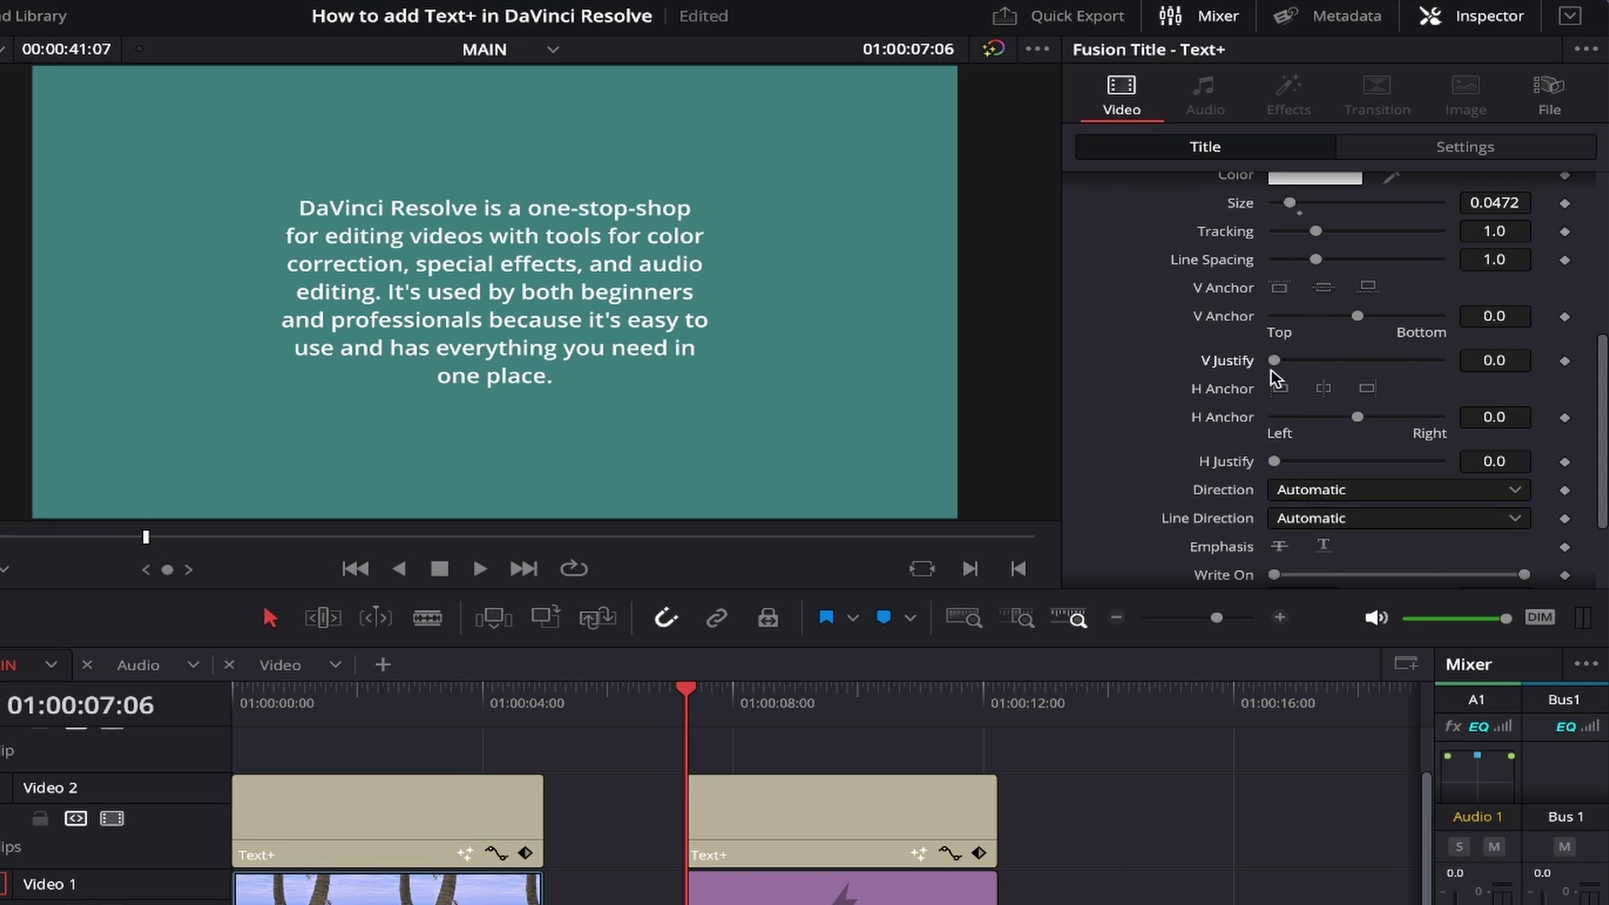
scroll(1171, 374, "up", 5)
left_click(1219, 239)
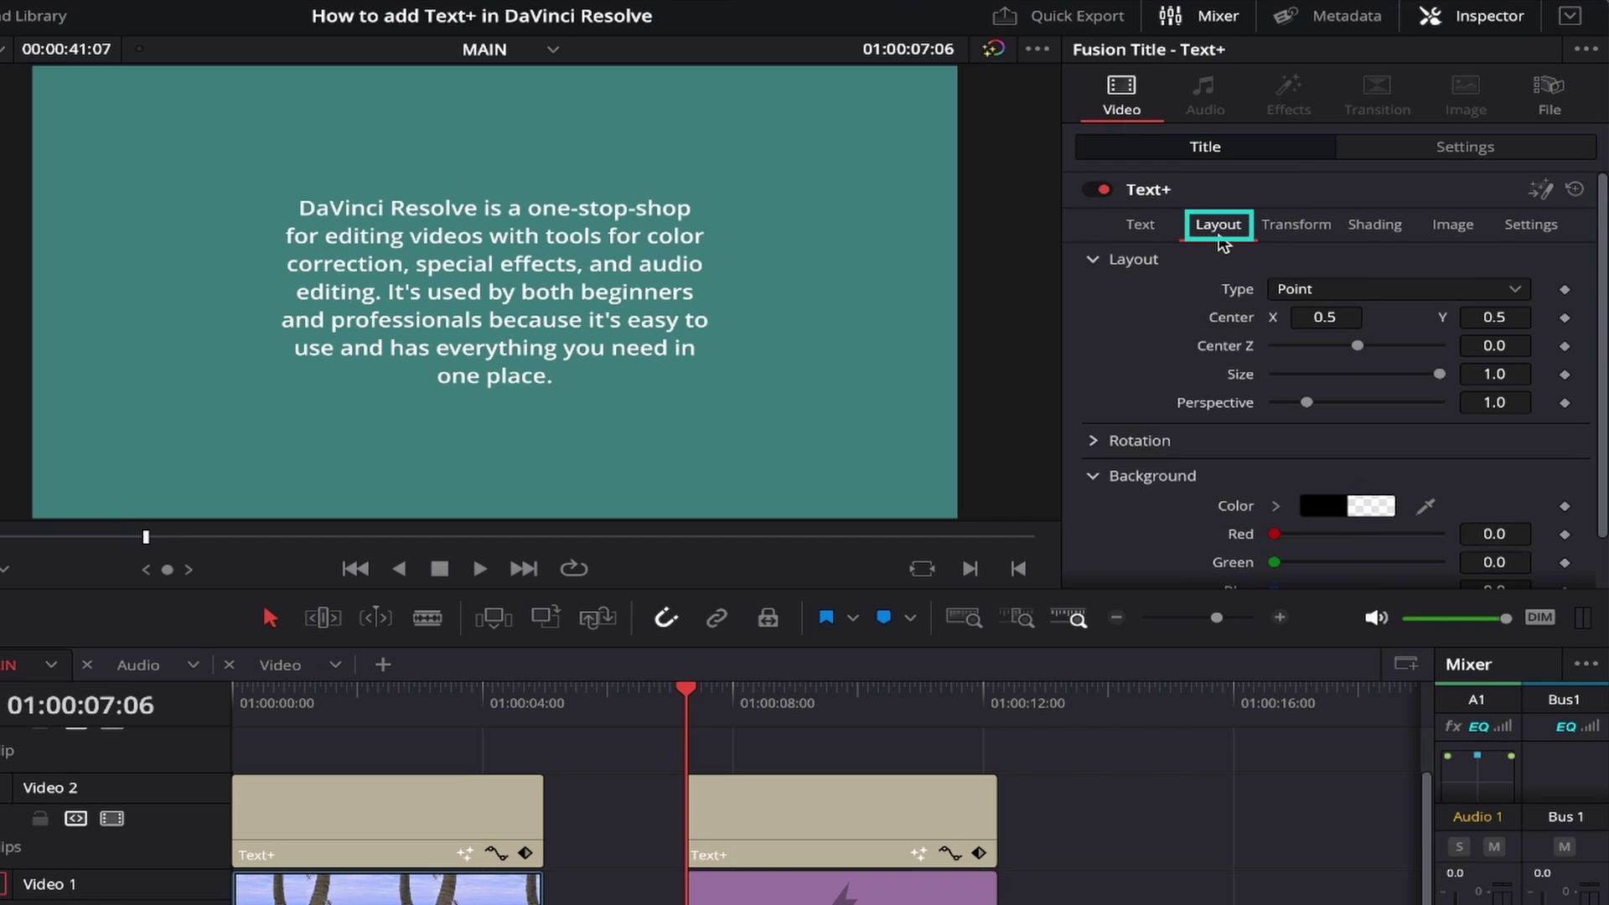
left_click(1286, 289)
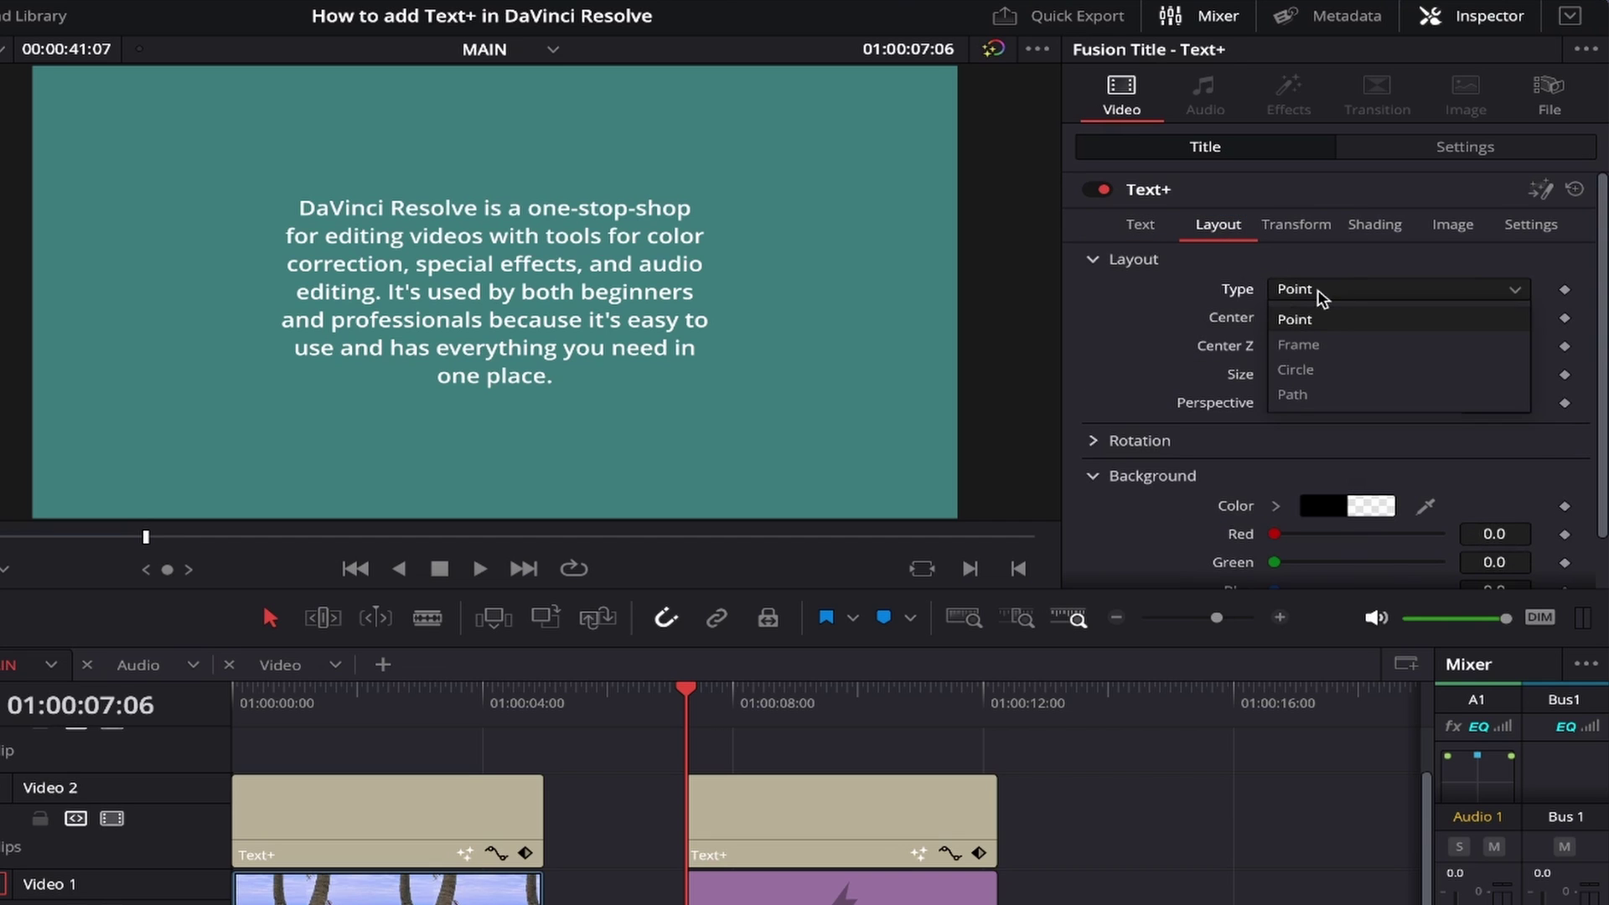
left_click(1328, 344)
Step: Try the paragraph's vertical justification at 1.0 and return it to 0.0
left_click(1142, 235)
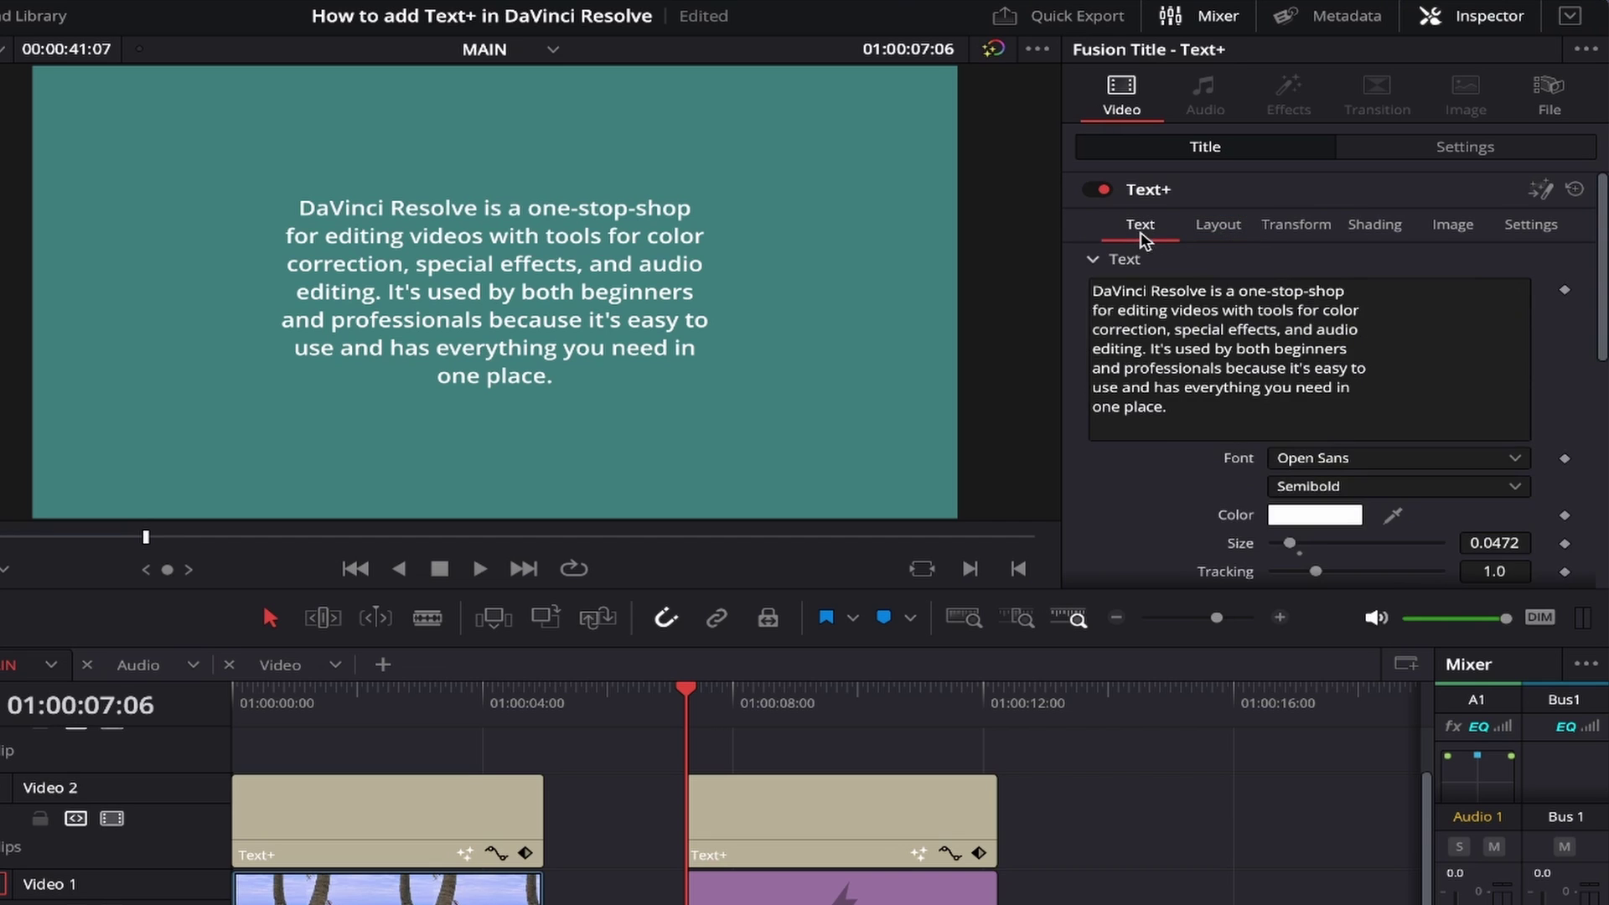
scroll(1211, 352, "down", 5)
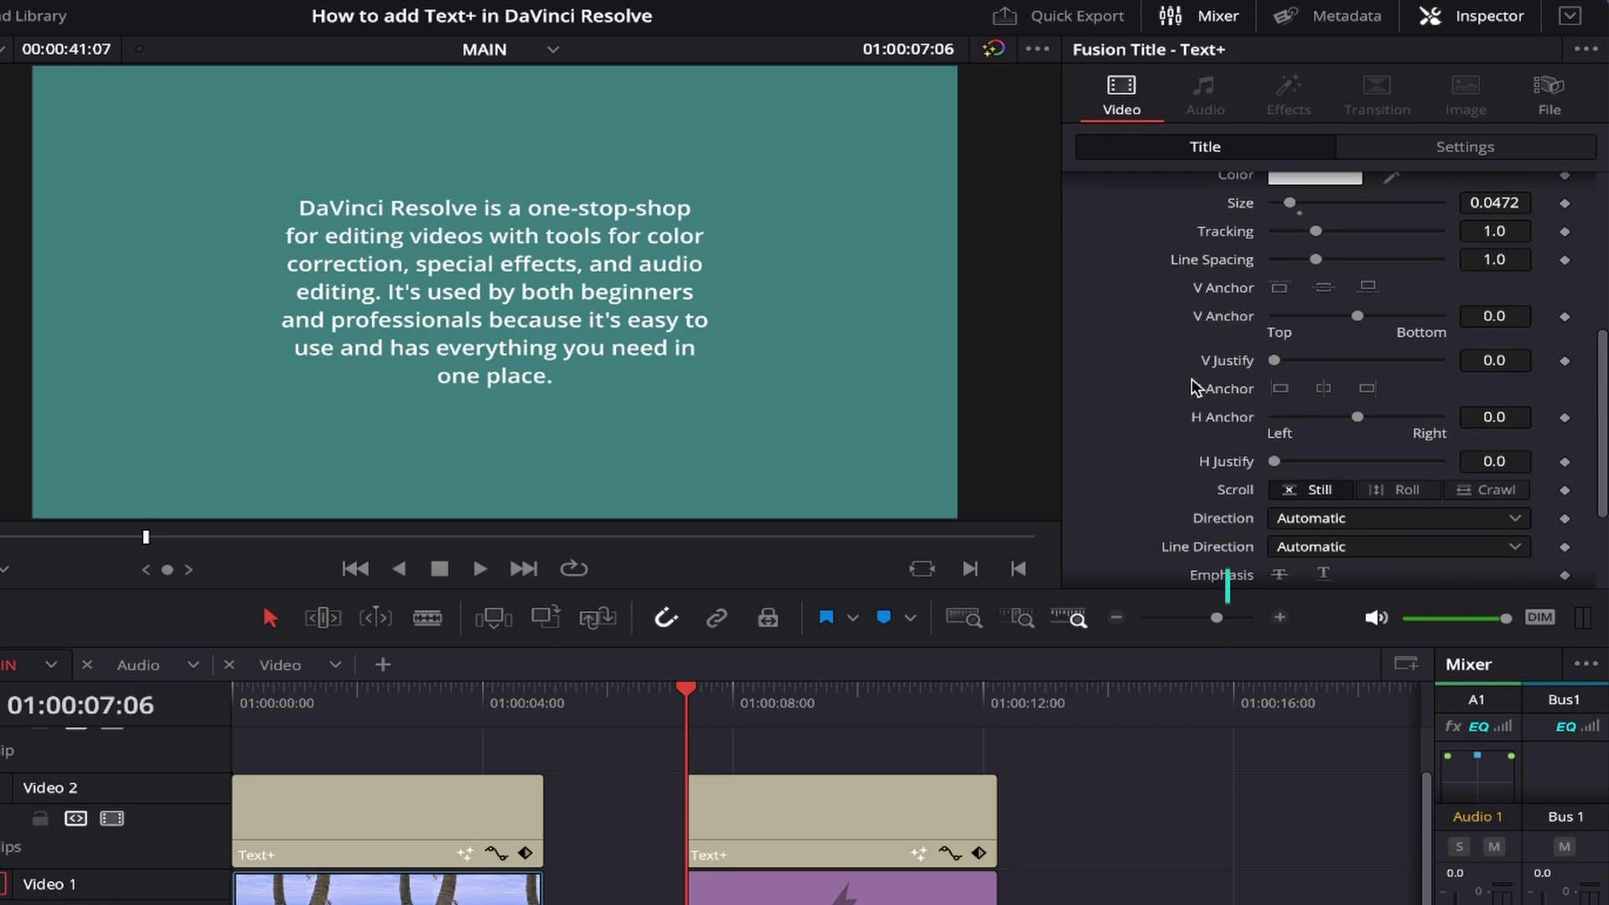
left_click_drag(1275, 361, 1471, 359)
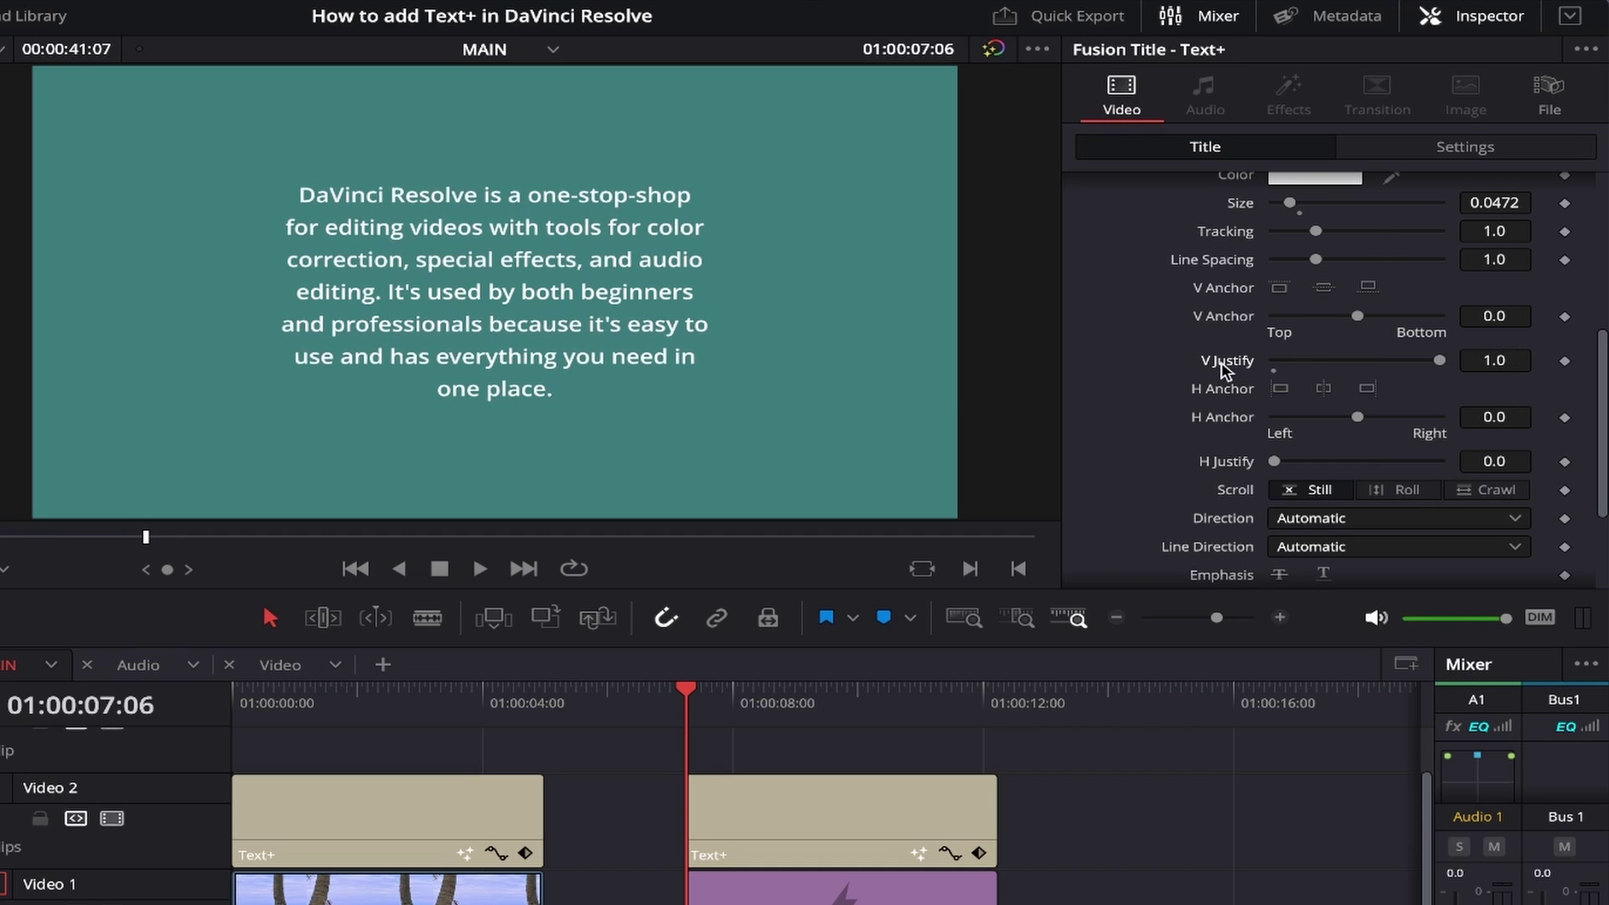
left_click_drag(1440, 361, 1123, 372)
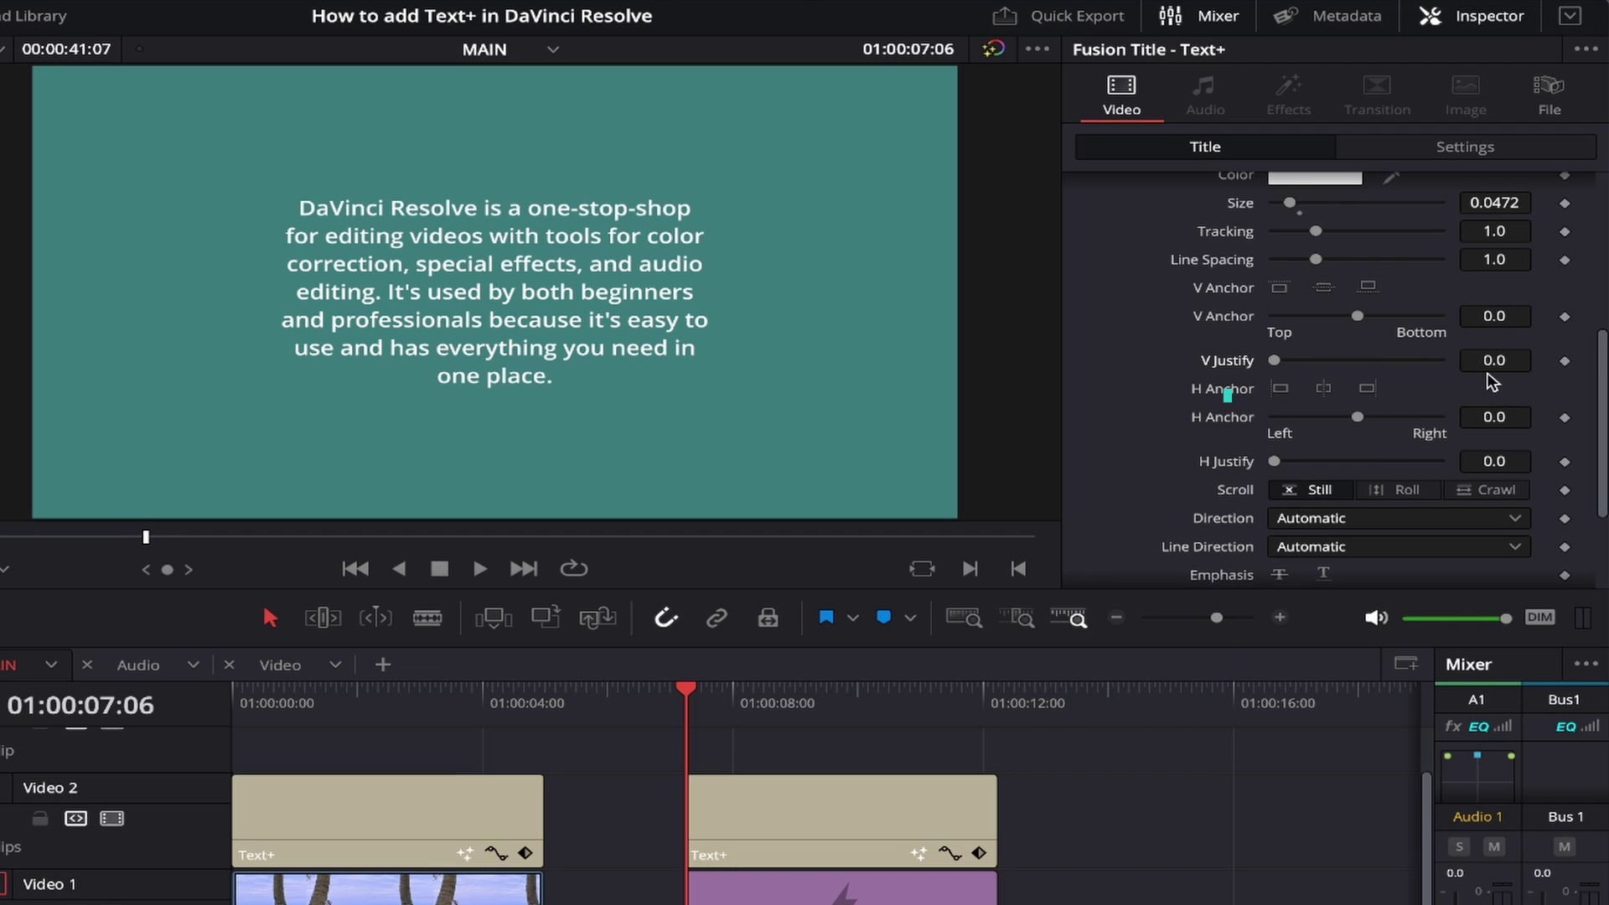
Step: Try the paragraph's horizontal justification at 1.0 and reset it to its default
scroll(1211, 419, "down", 2)
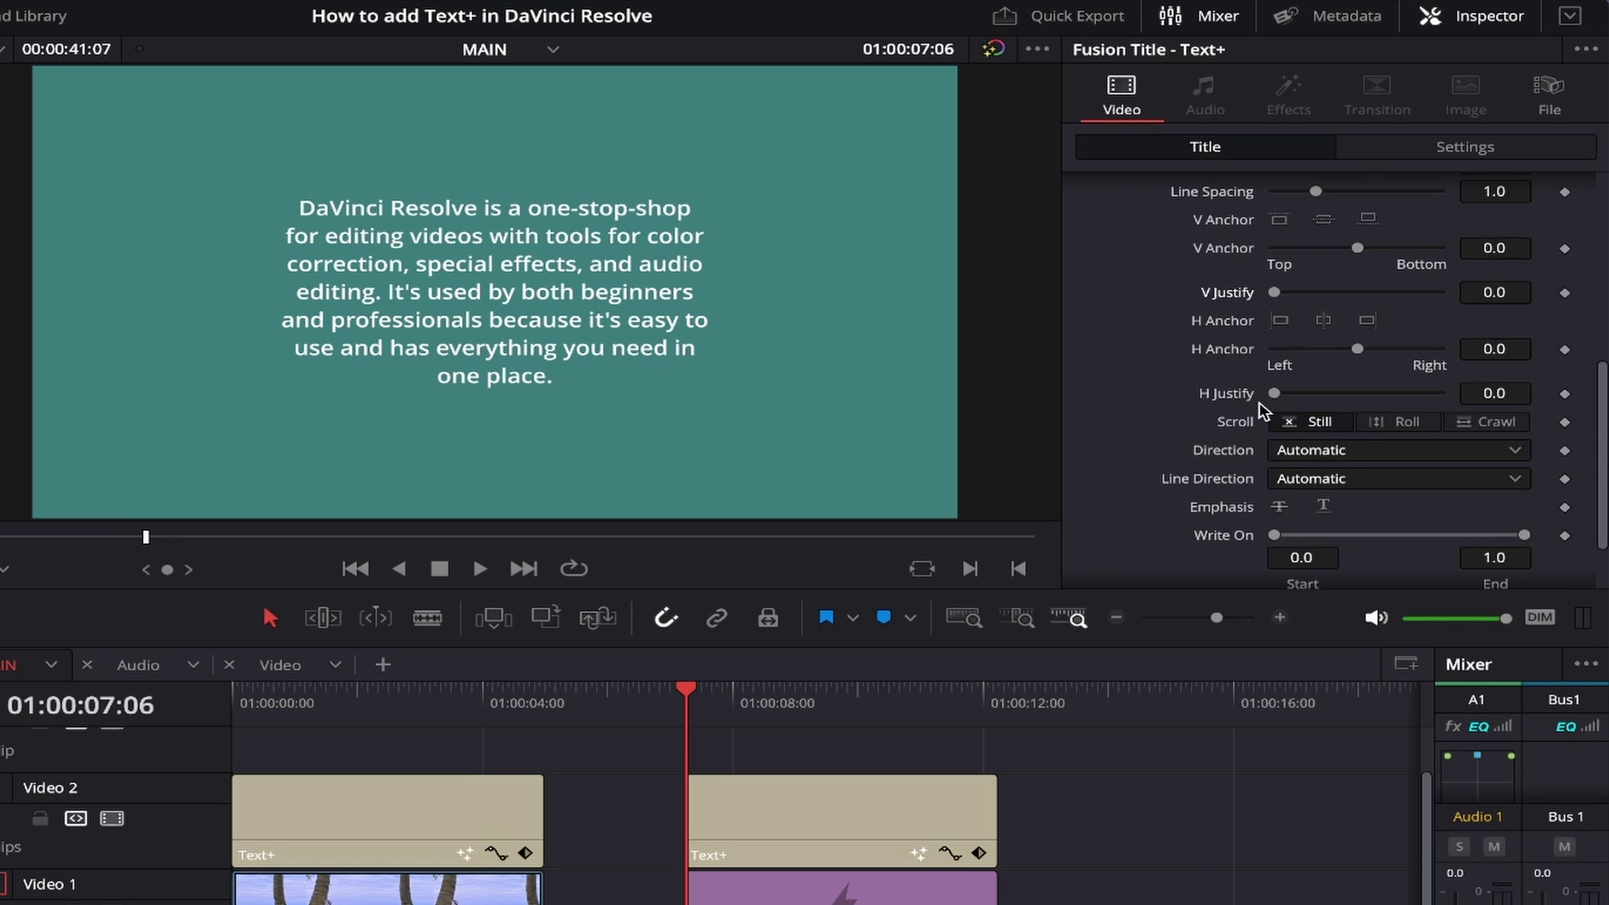
left_click_drag(1272, 397, 1467, 394)
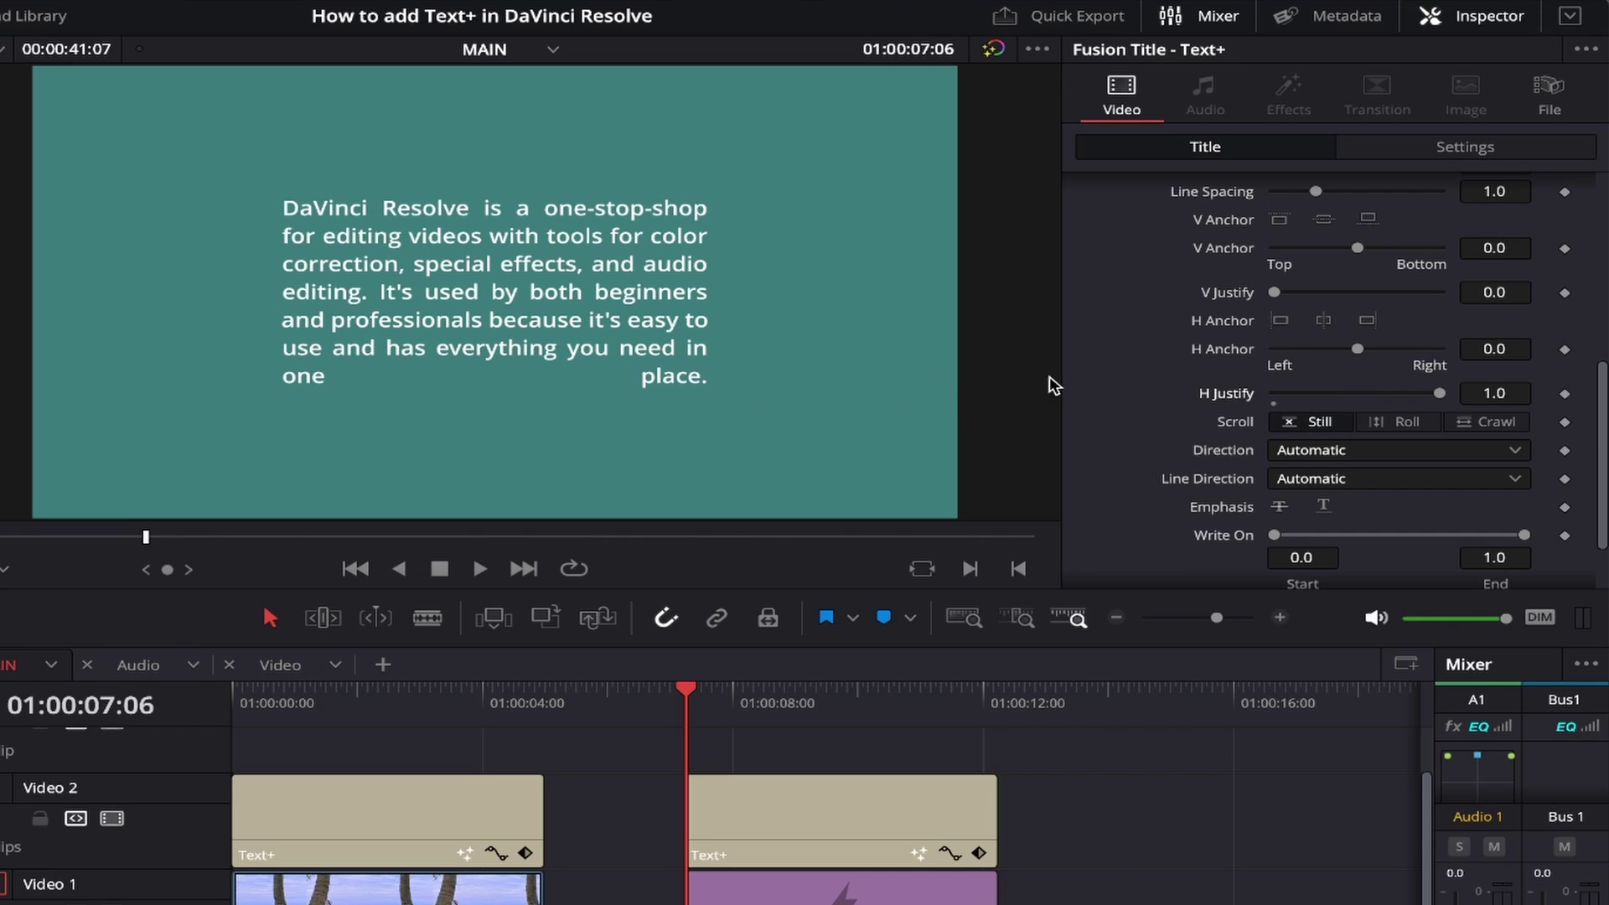
double_click(1220, 394)
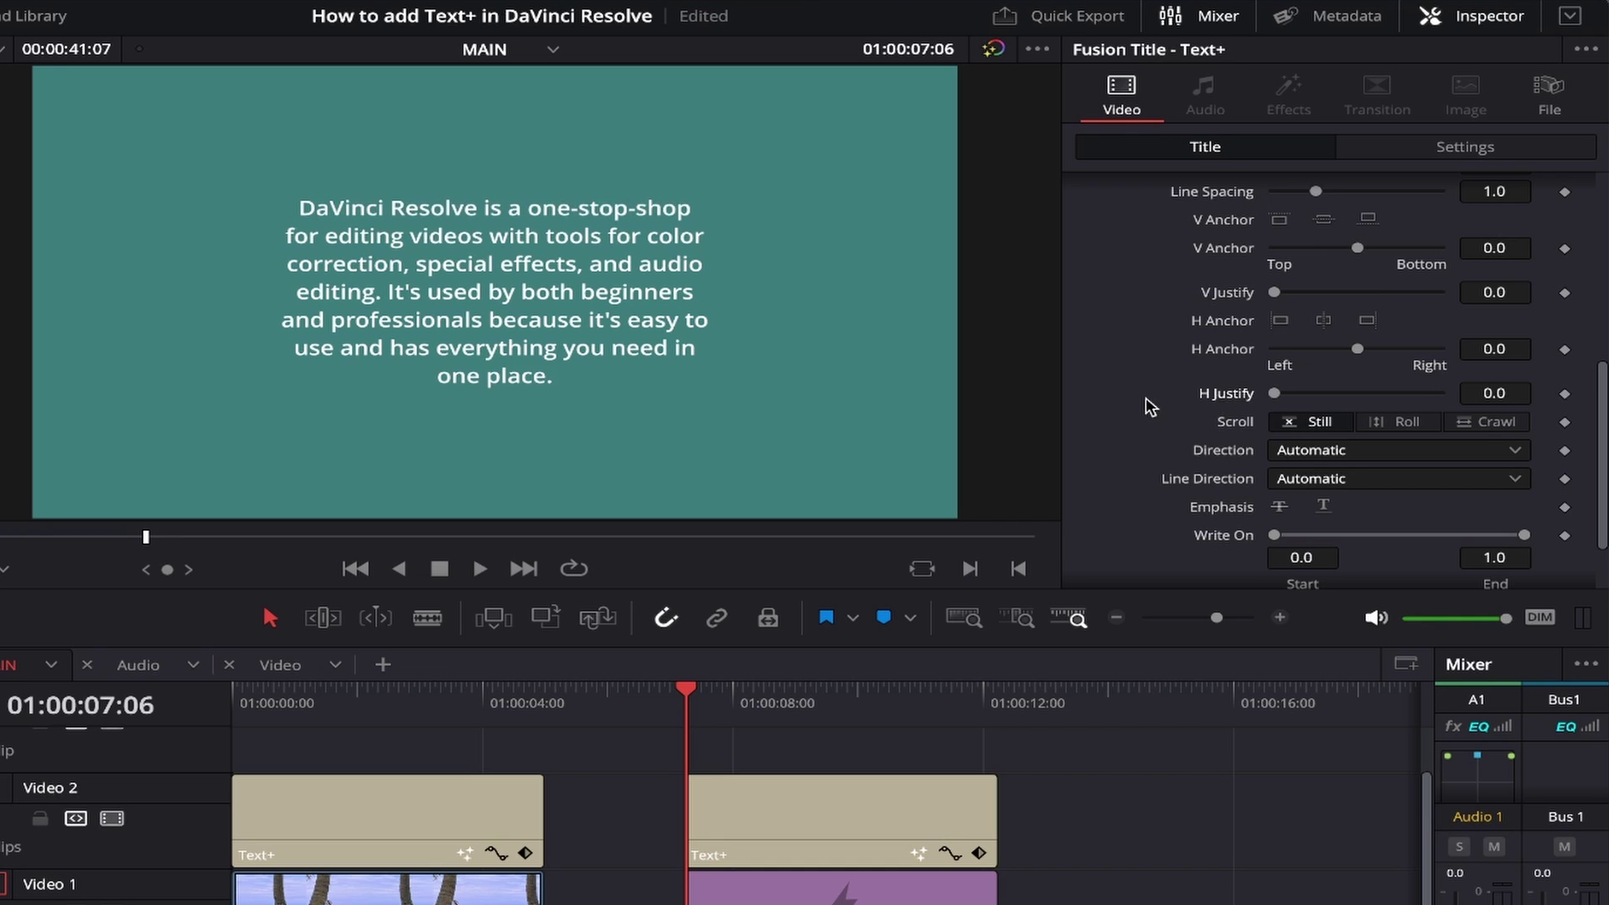
Step: Switch the paragraph title's layout type back to Point
scroll(1148, 402, "up", 10)
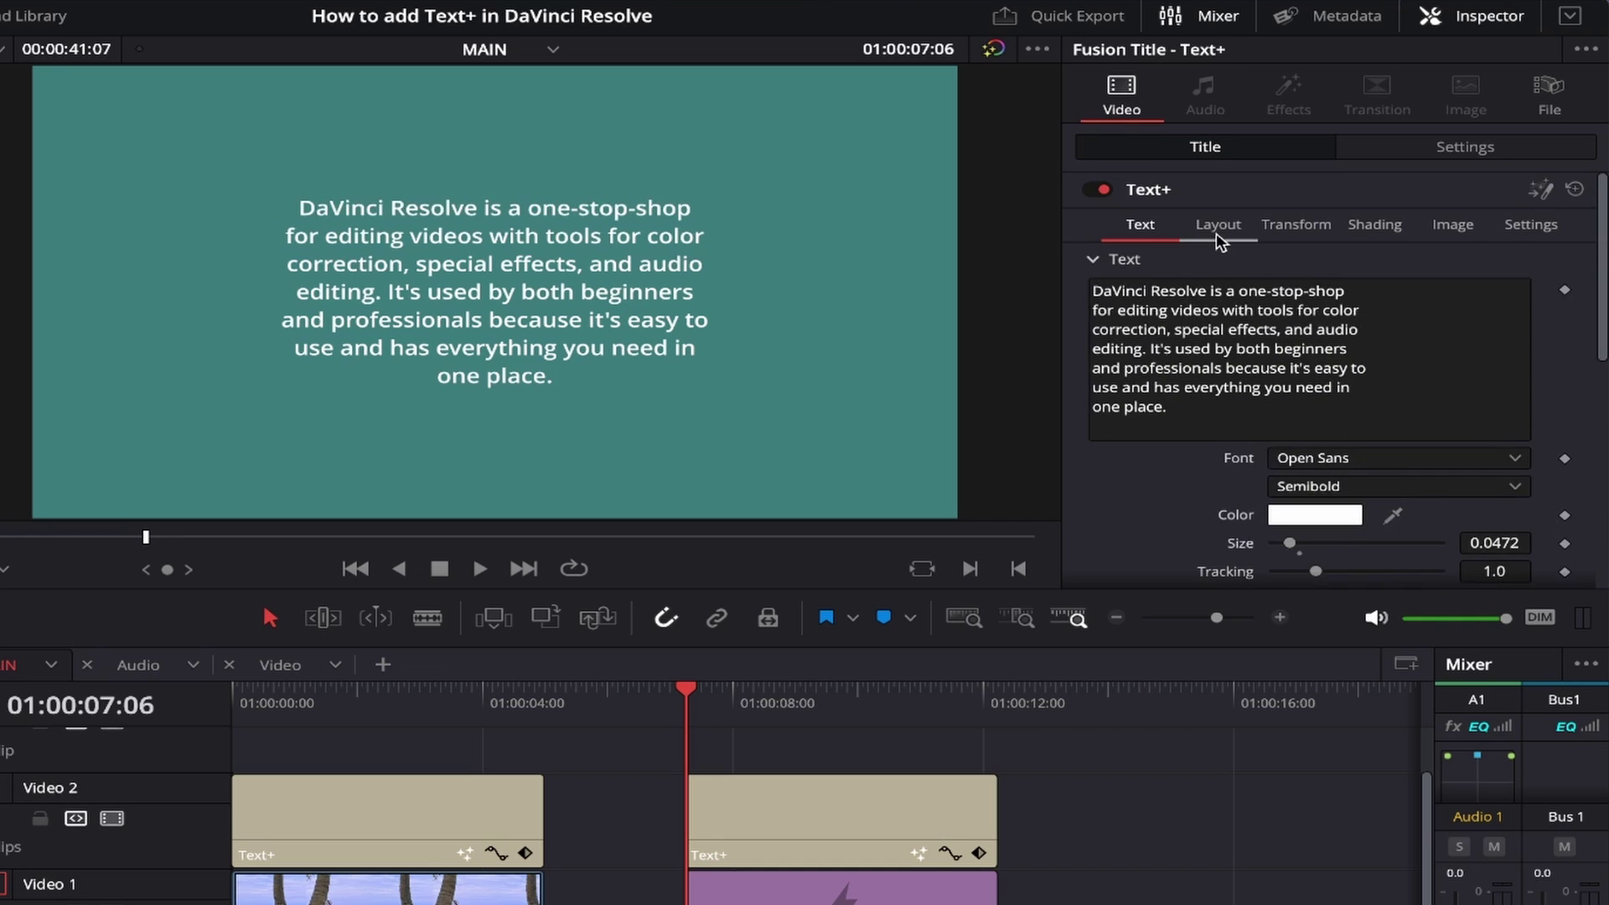
left_click(1221, 236)
left_click(1282, 289)
left_click(1286, 319)
Step: Try the Horizontal, Reversed Horizontal, Vertical and Reversed Vertical text directions on the paragraph, and reset the direction to its default
left_click(1140, 224)
scroll(1154, 432, "down", 3)
scroll(1155, 432, "down", 4)
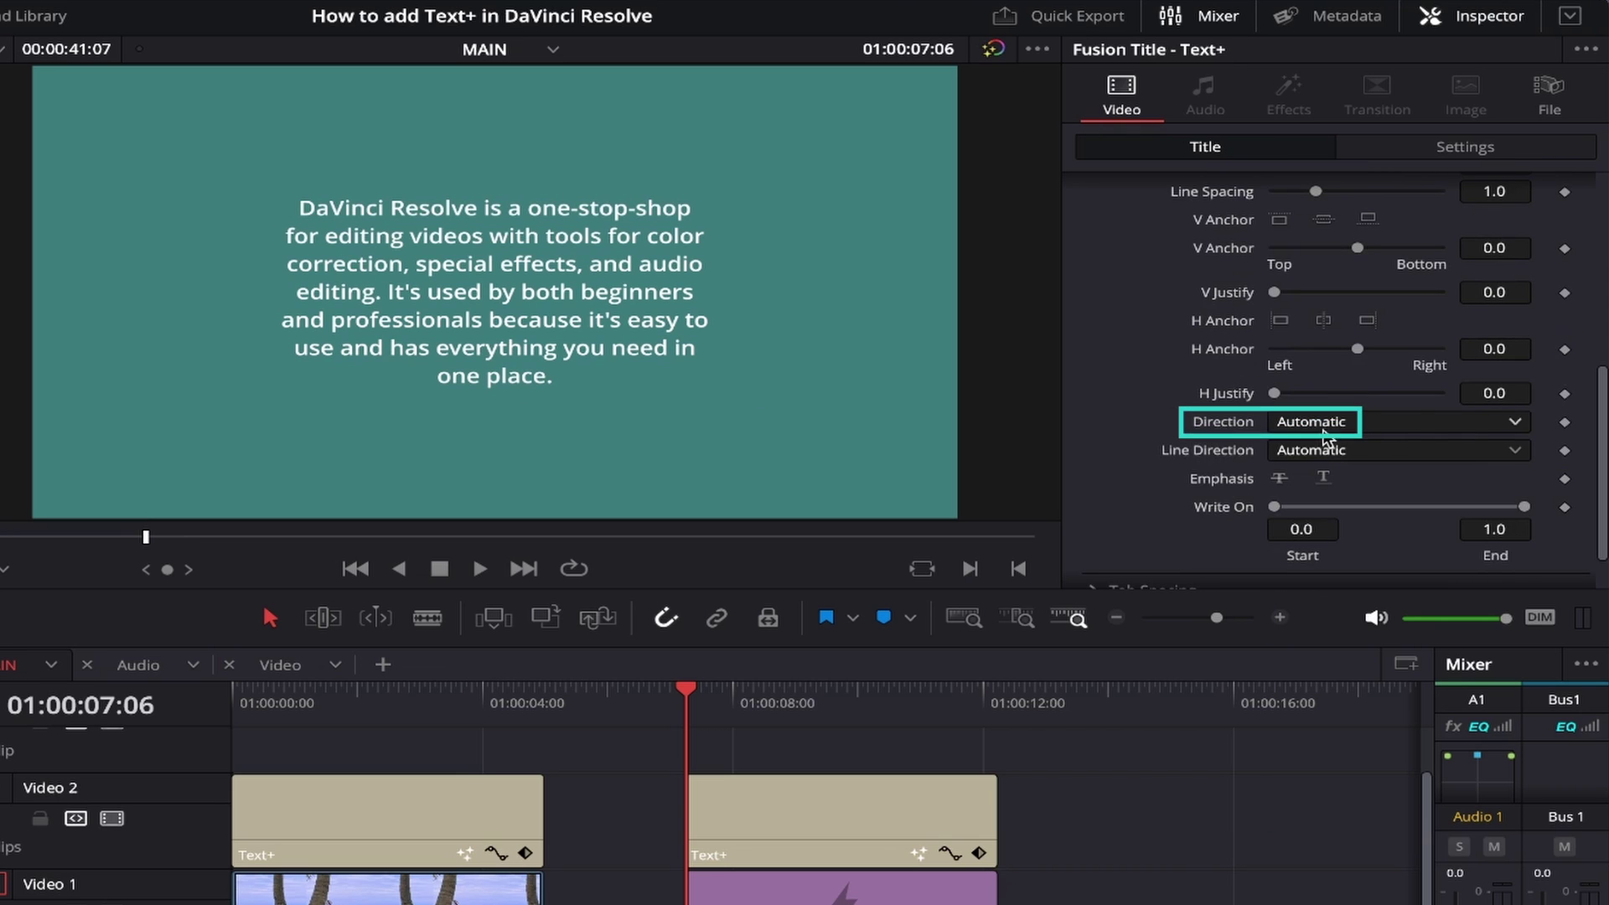
left_click(1519, 422)
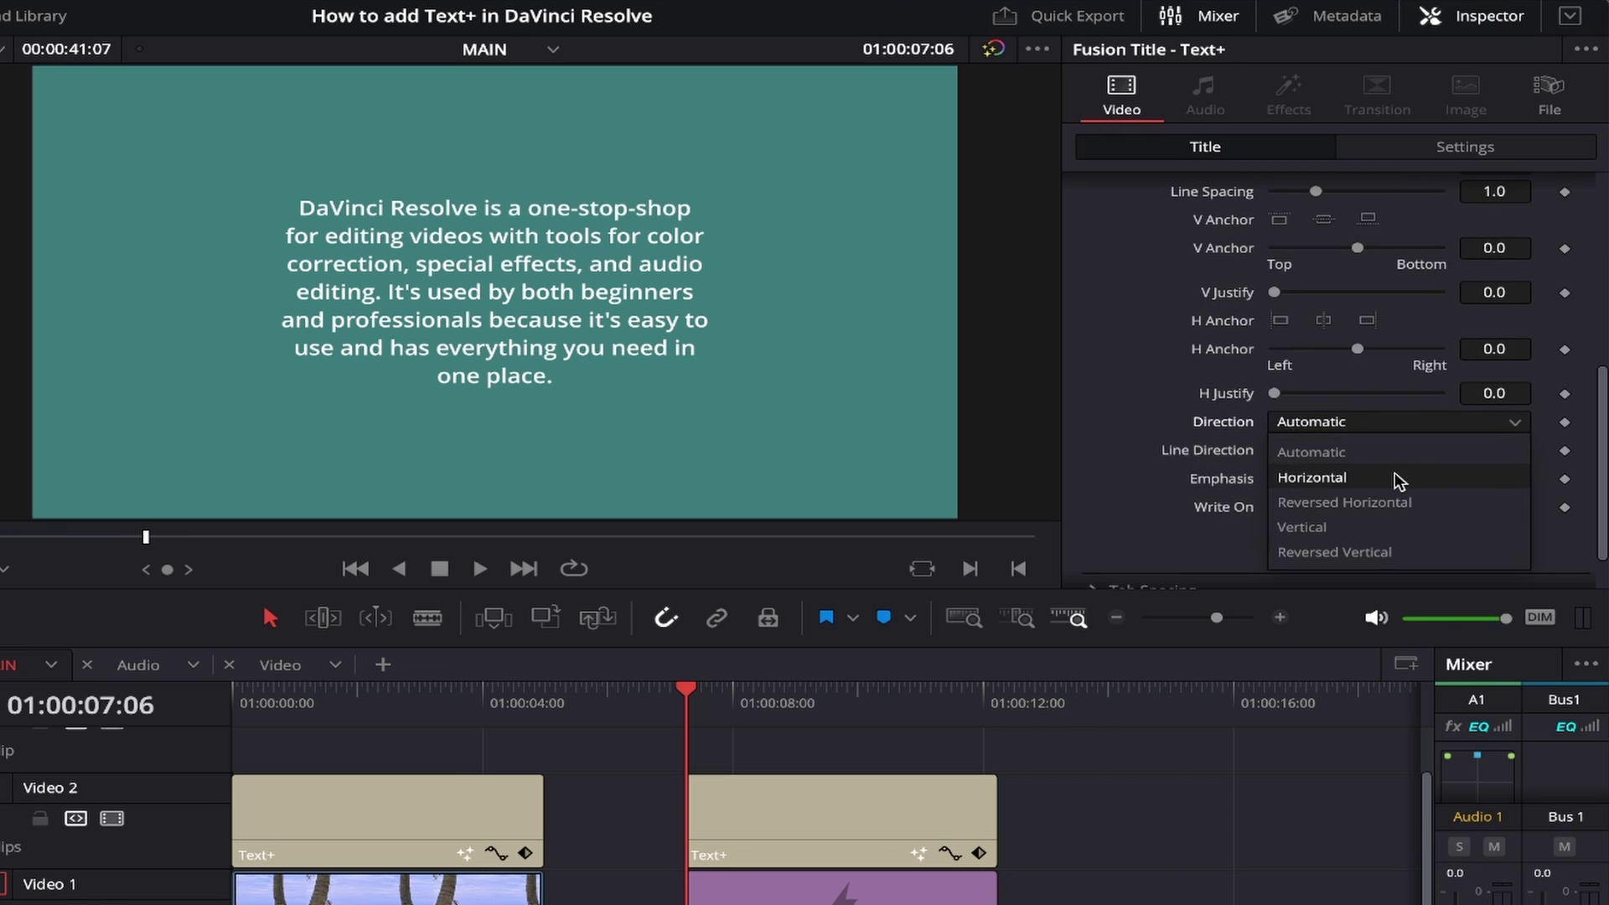
left_click(1335, 480)
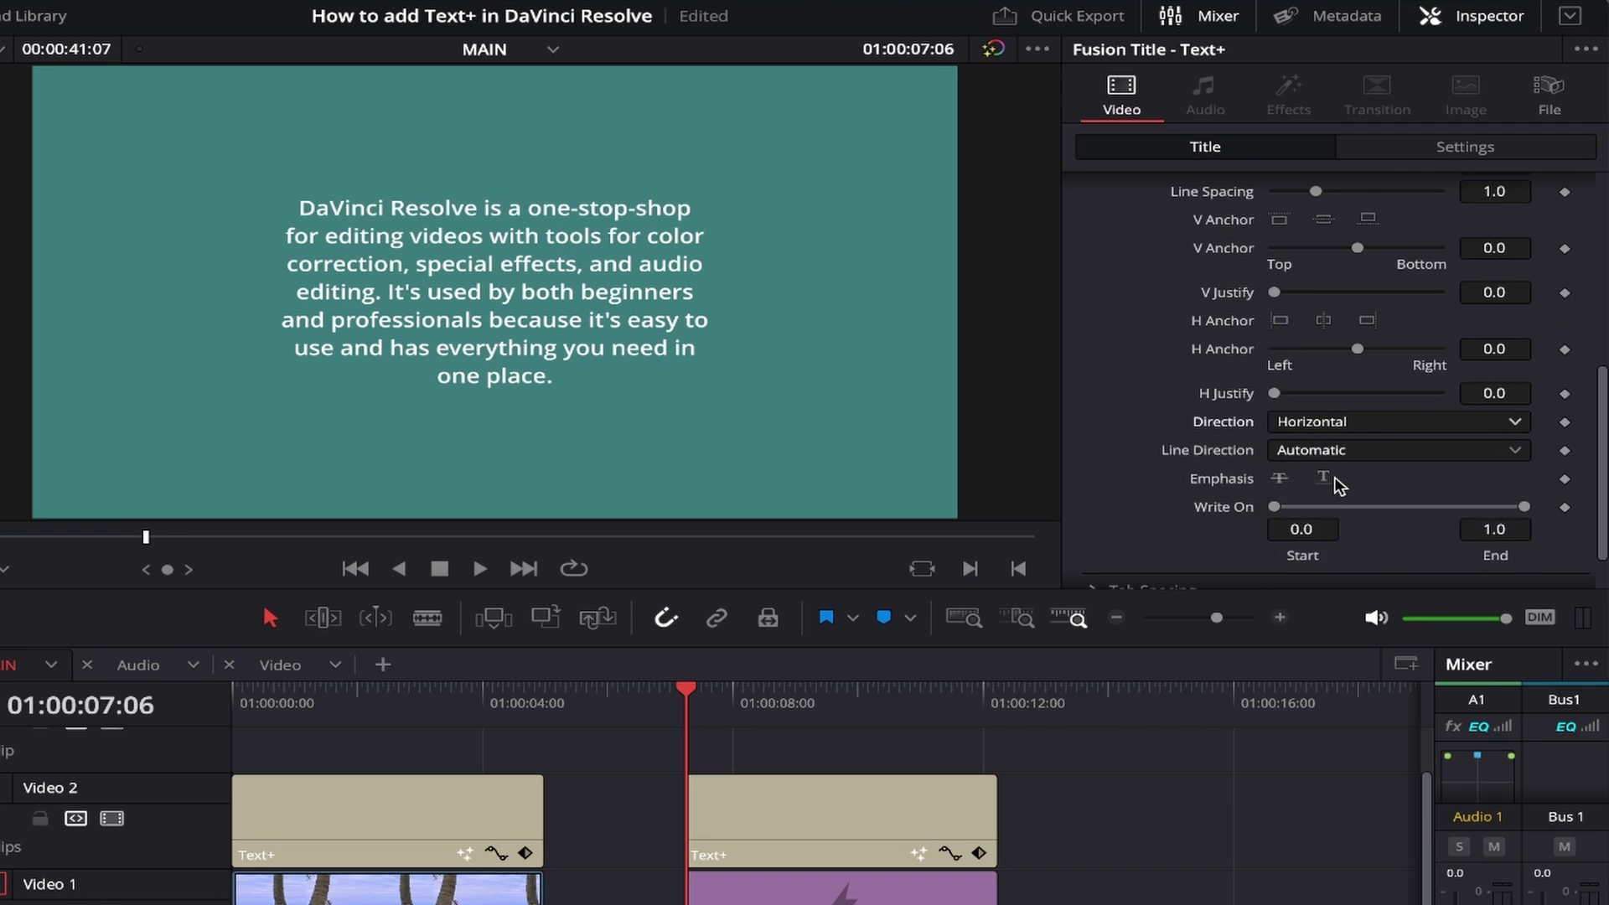
left_click(1520, 424)
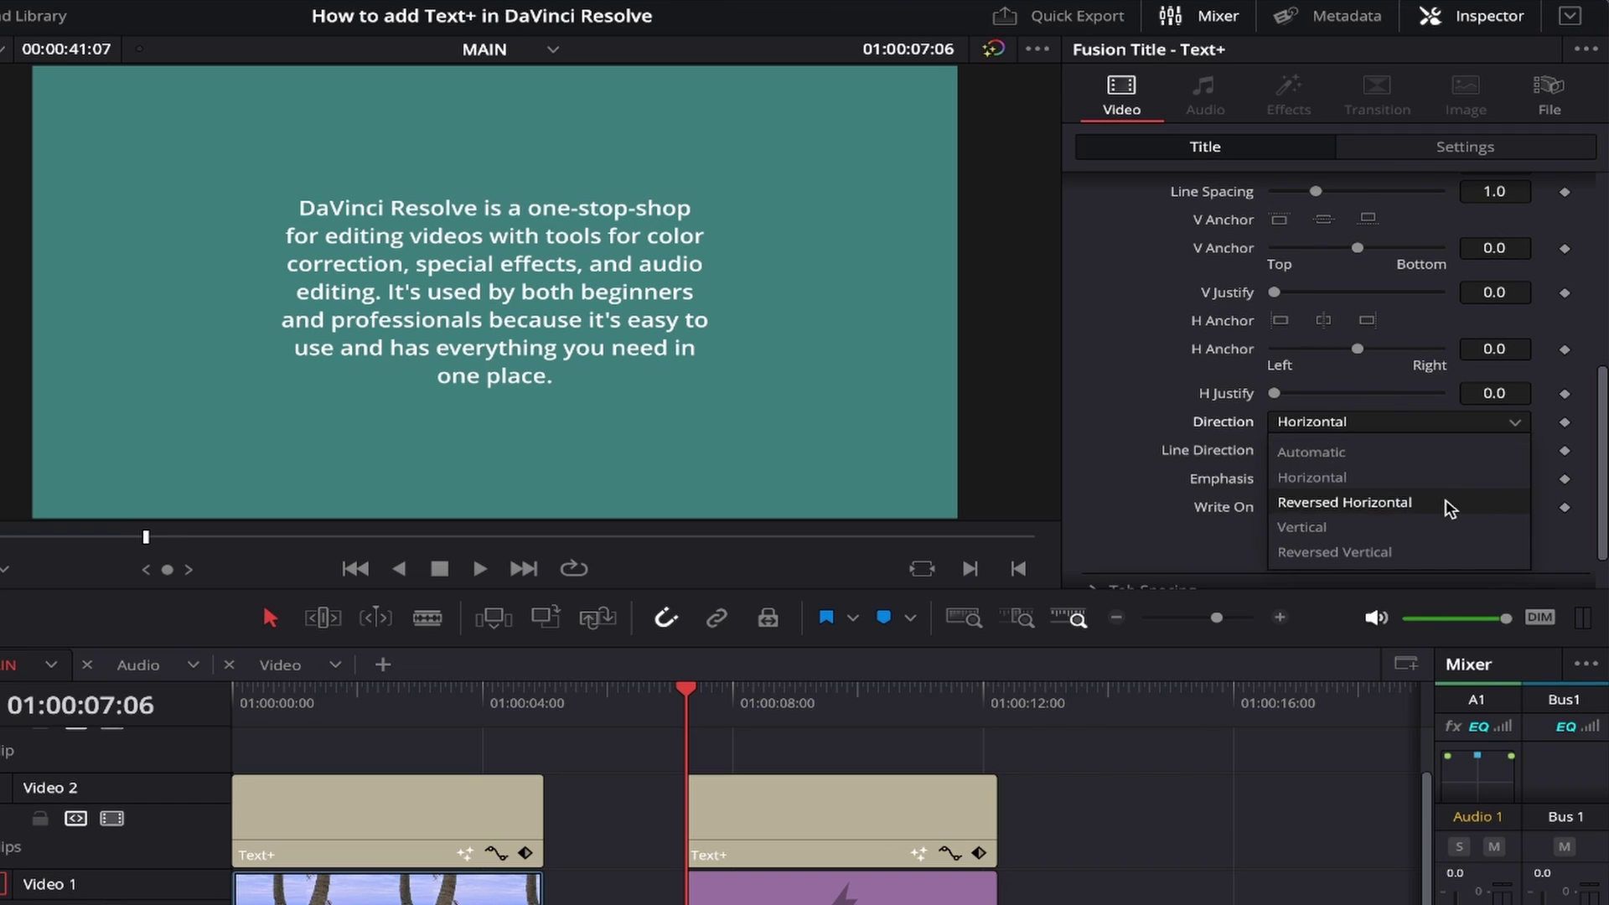
left_click(1453, 504)
left_click(1492, 424)
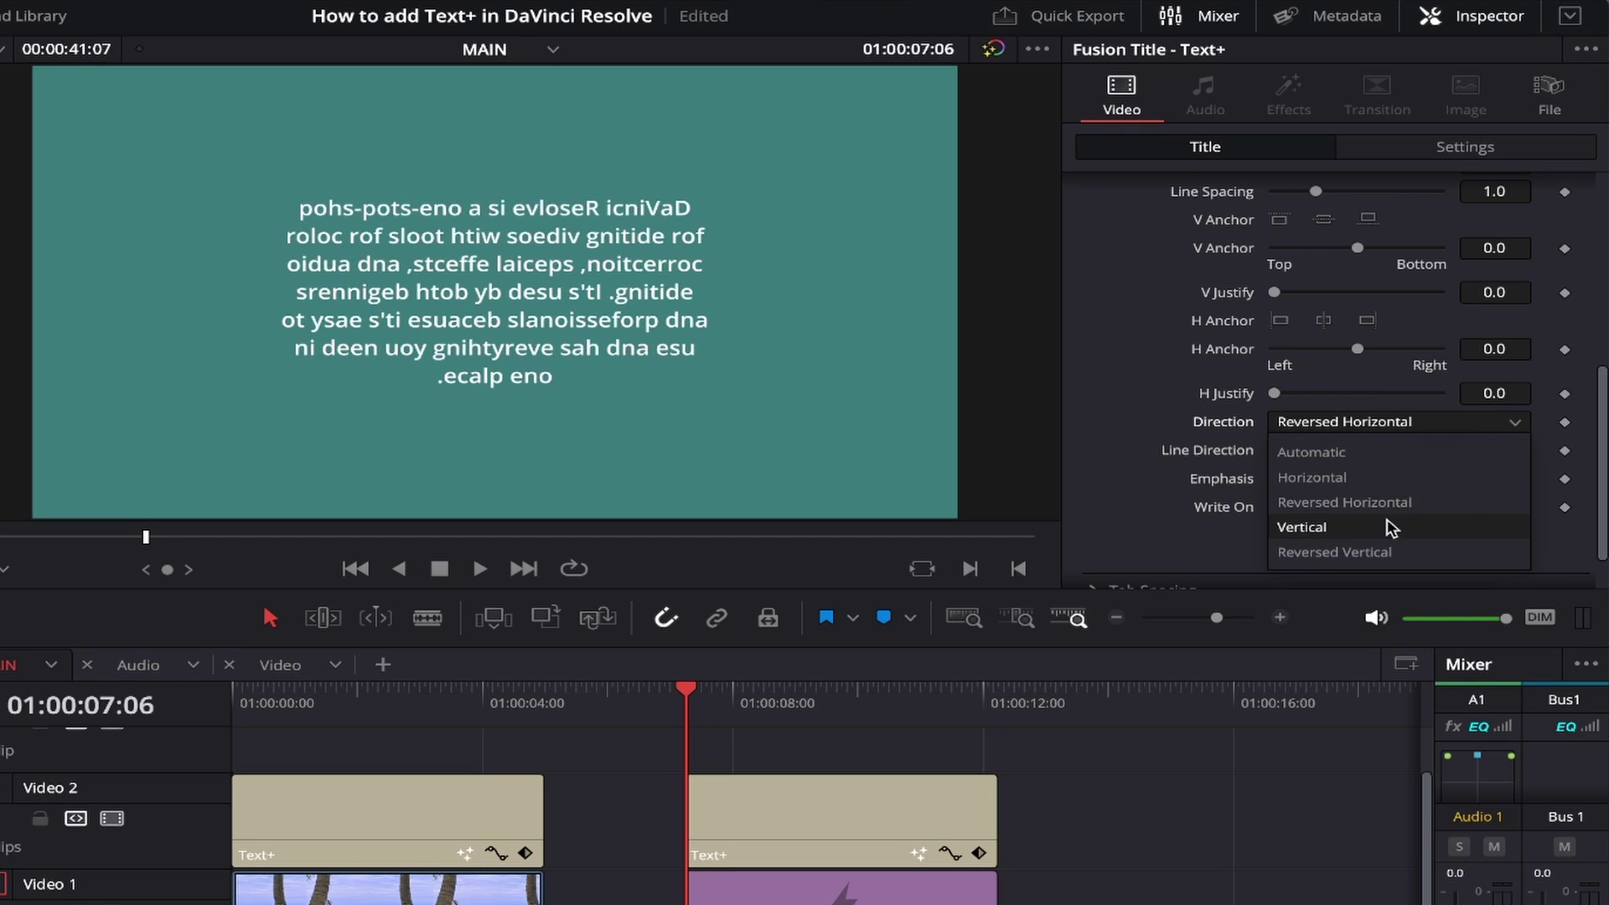
left_click(1287, 524)
left_click(1366, 423)
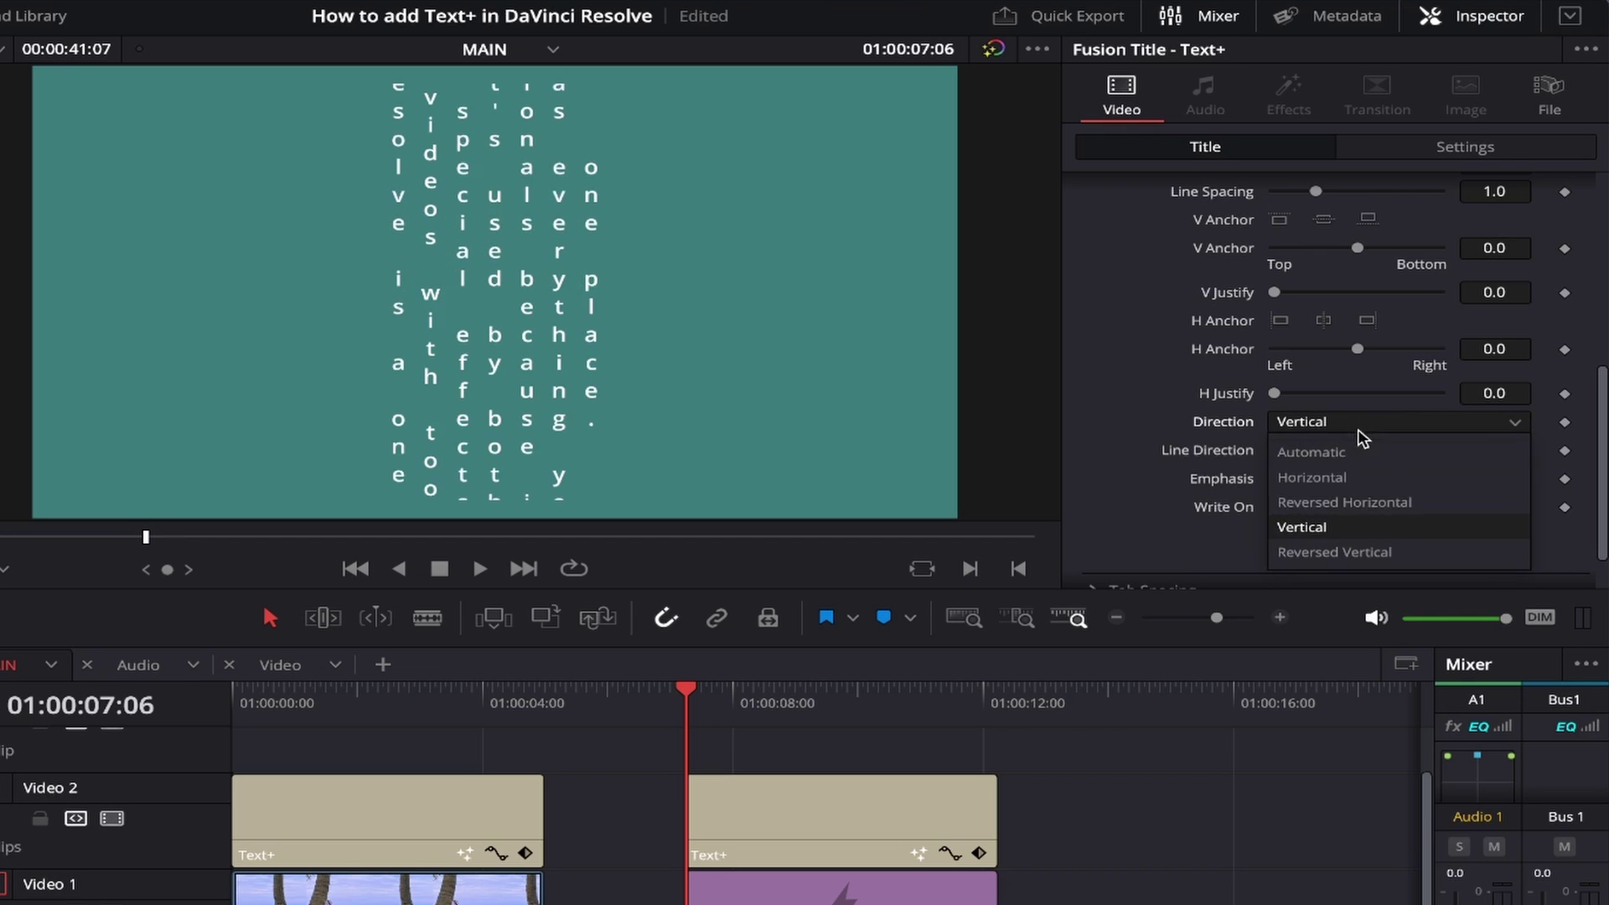
left_click(1337, 550)
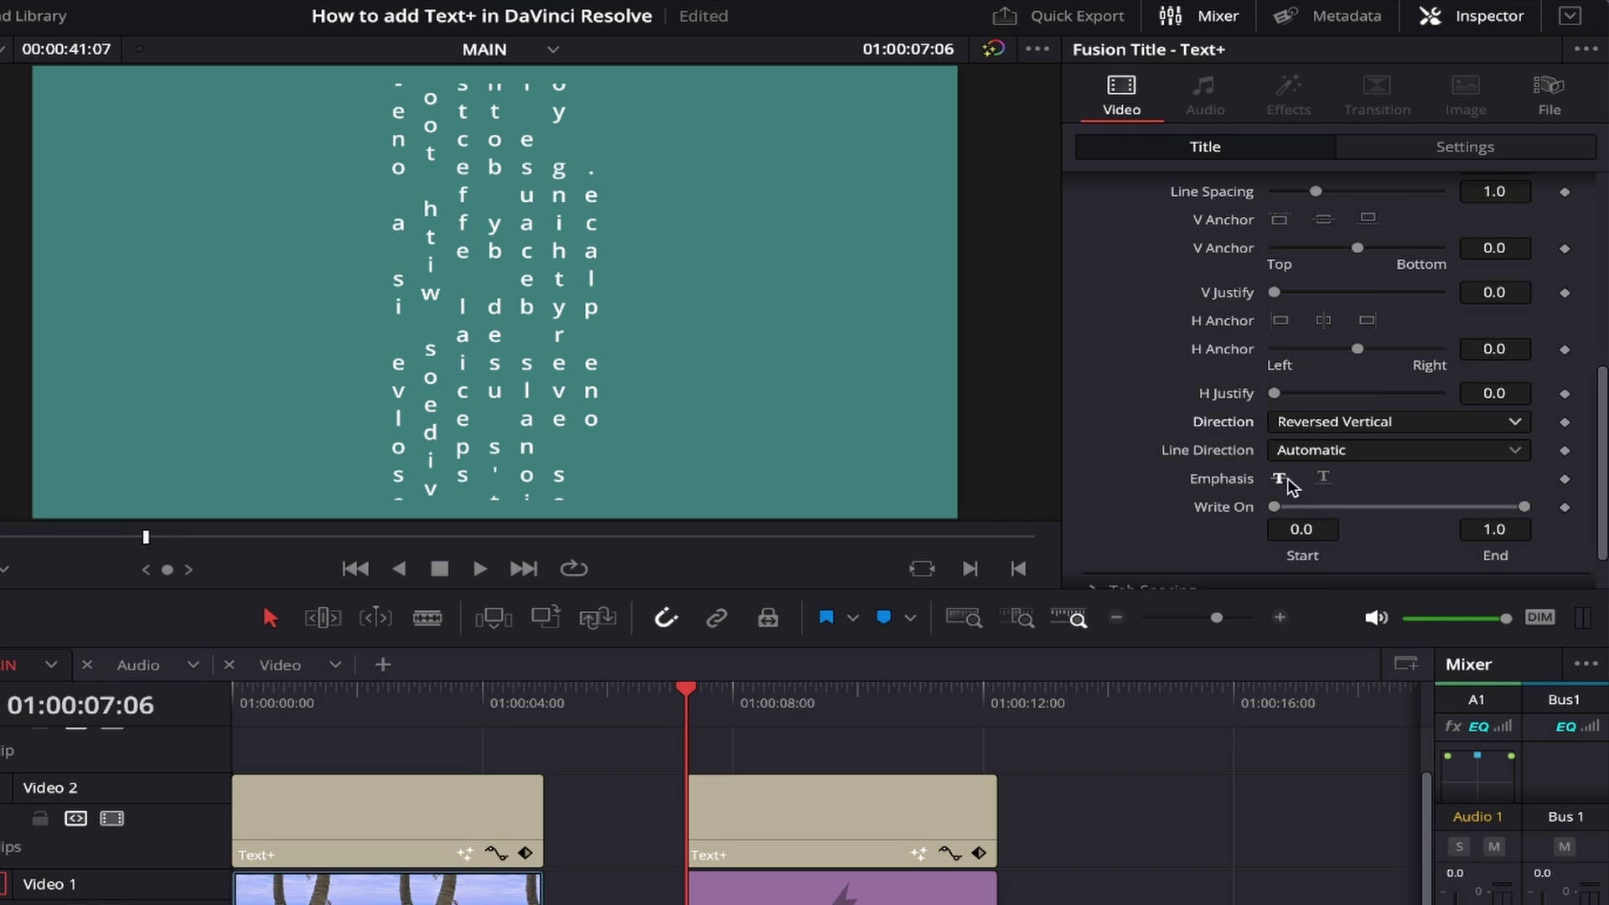
double_click(1240, 424)
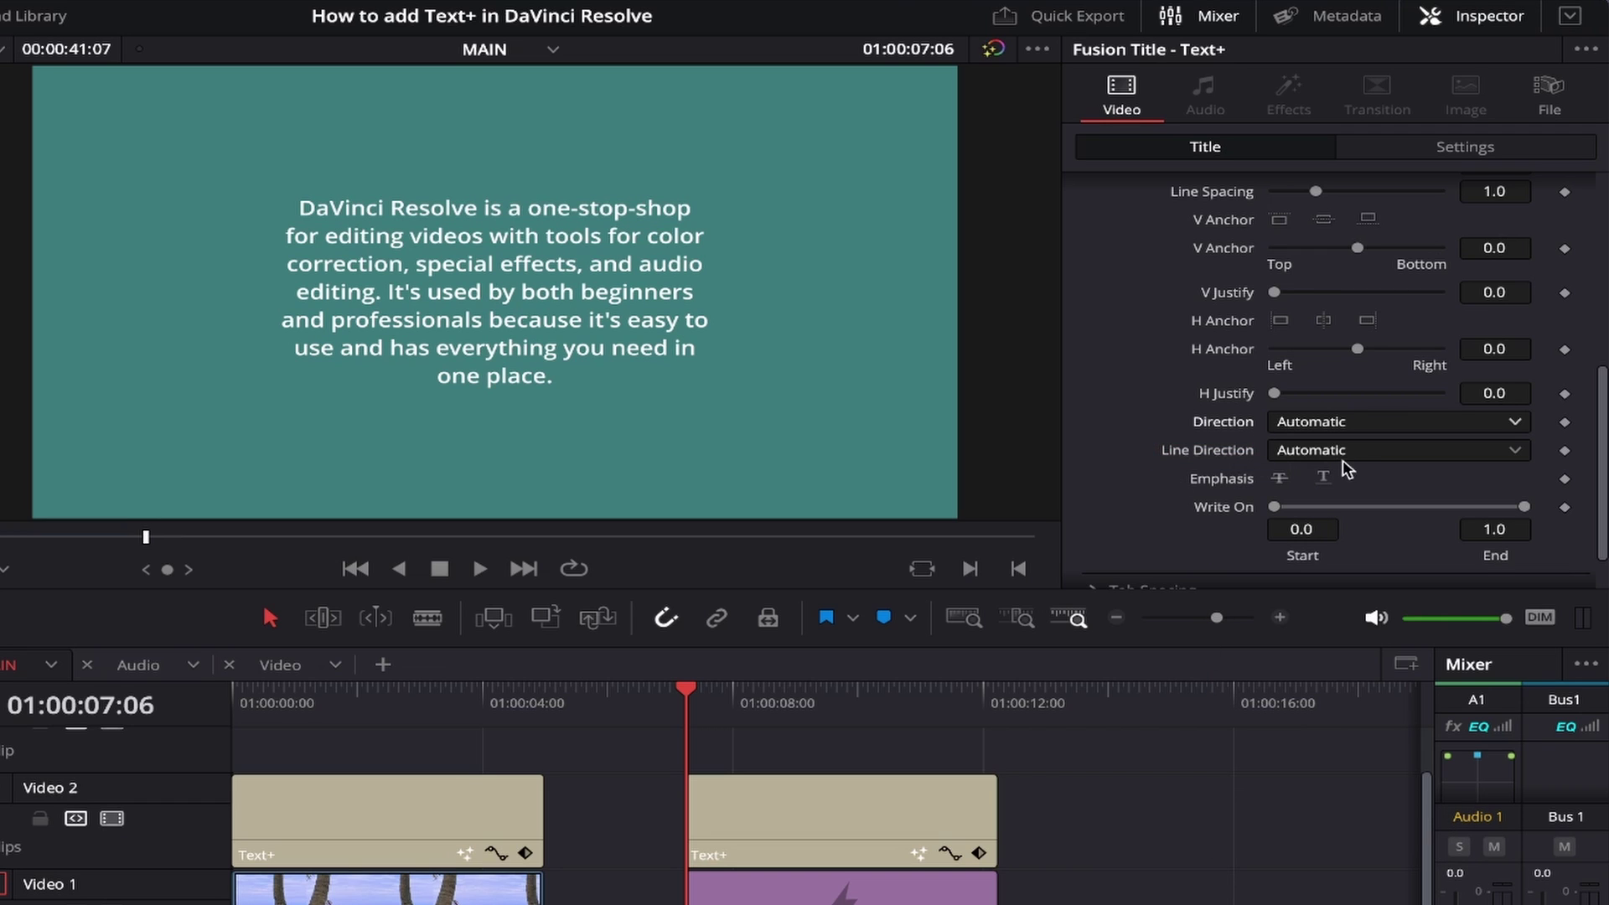
Step: Try the paragraph's line direction as Top Down, and set it to Bottom Up
left_click(1516, 452)
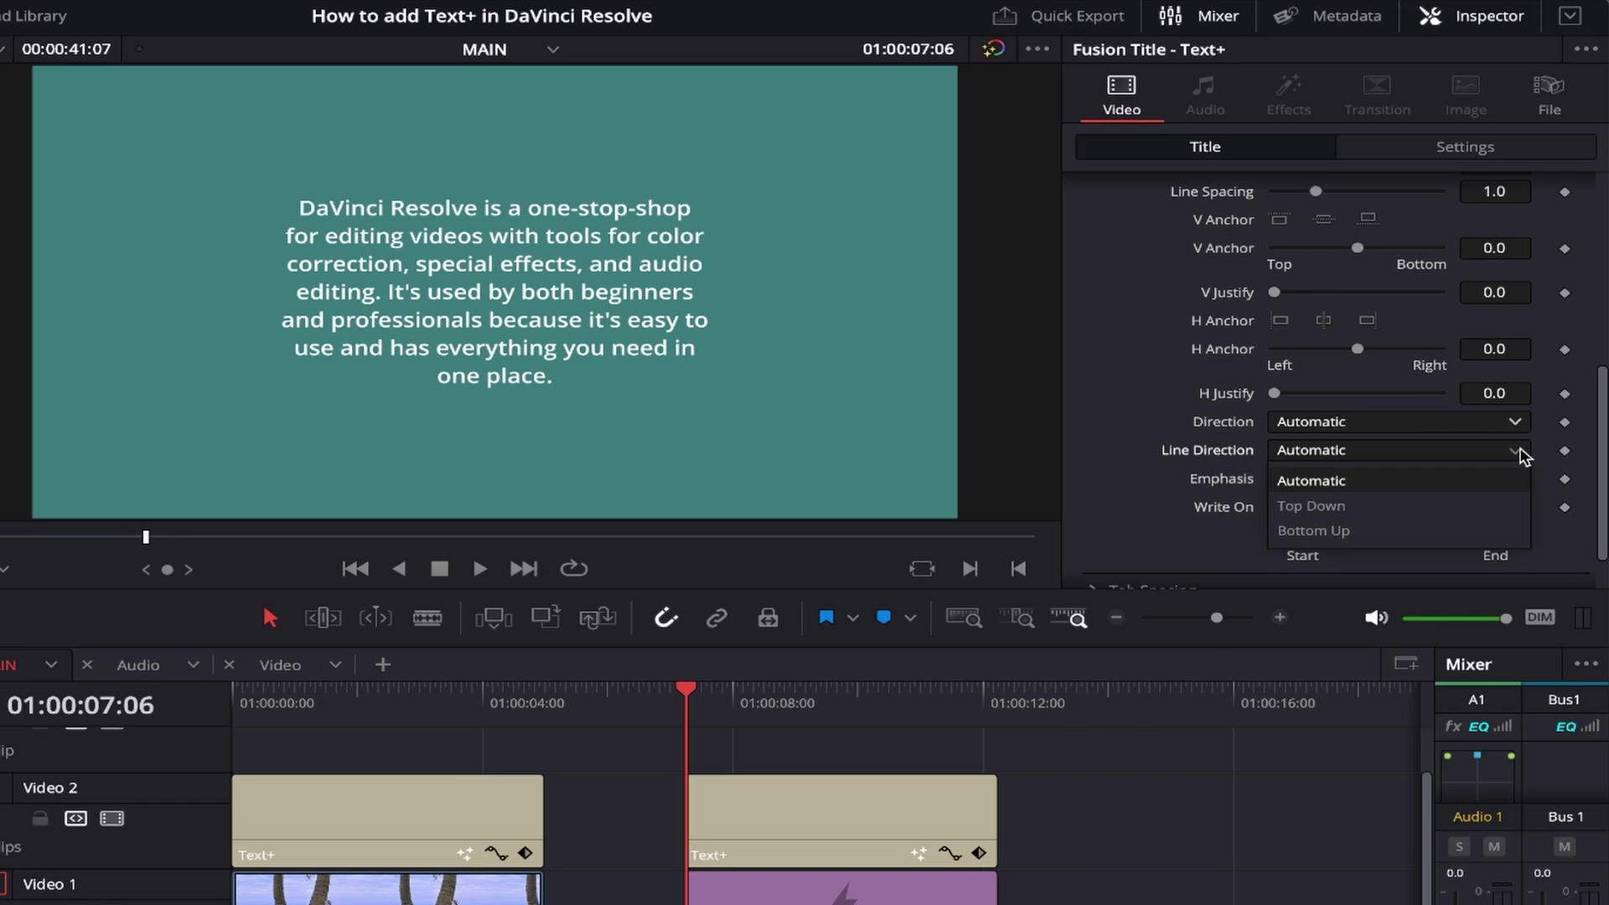
left_click(1427, 508)
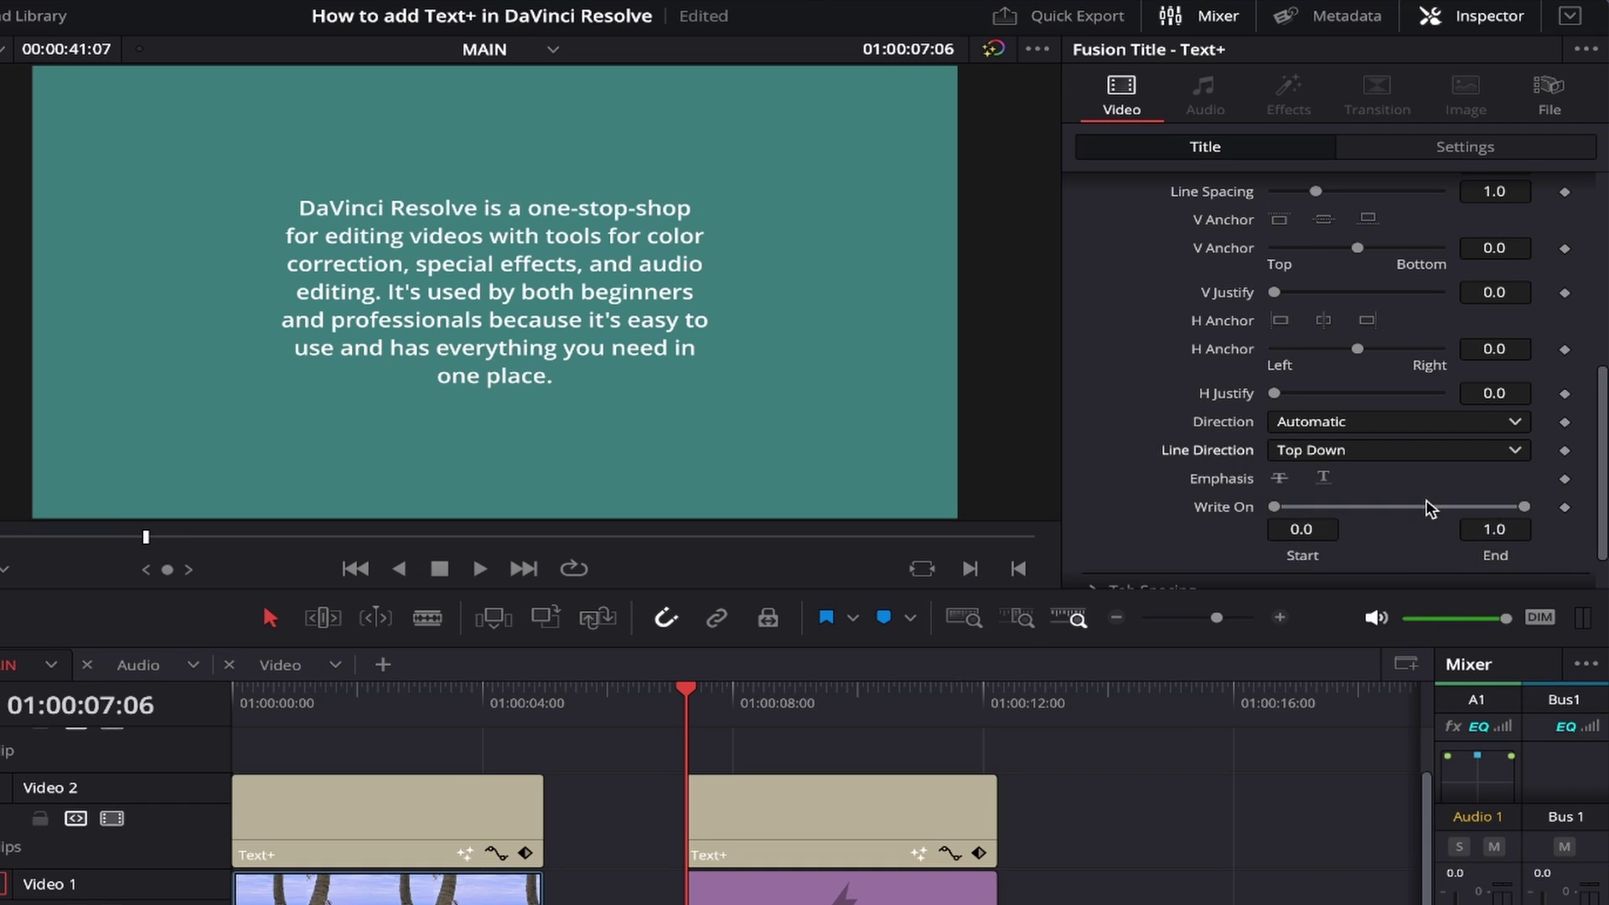
left_click(1516, 454)
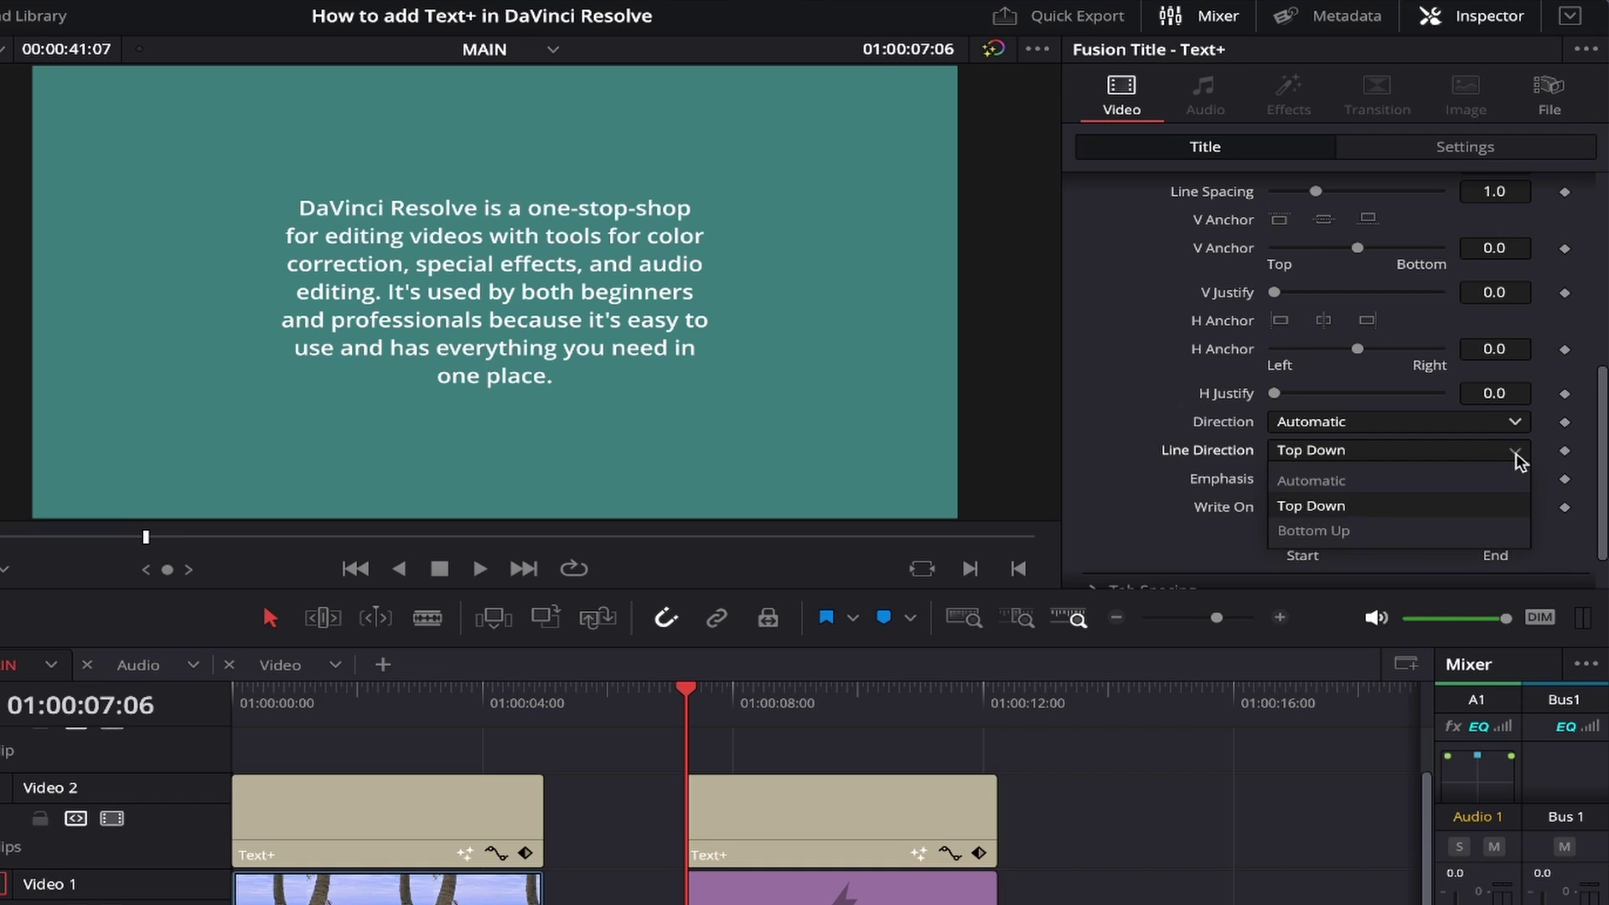
left_click(1362, 533)
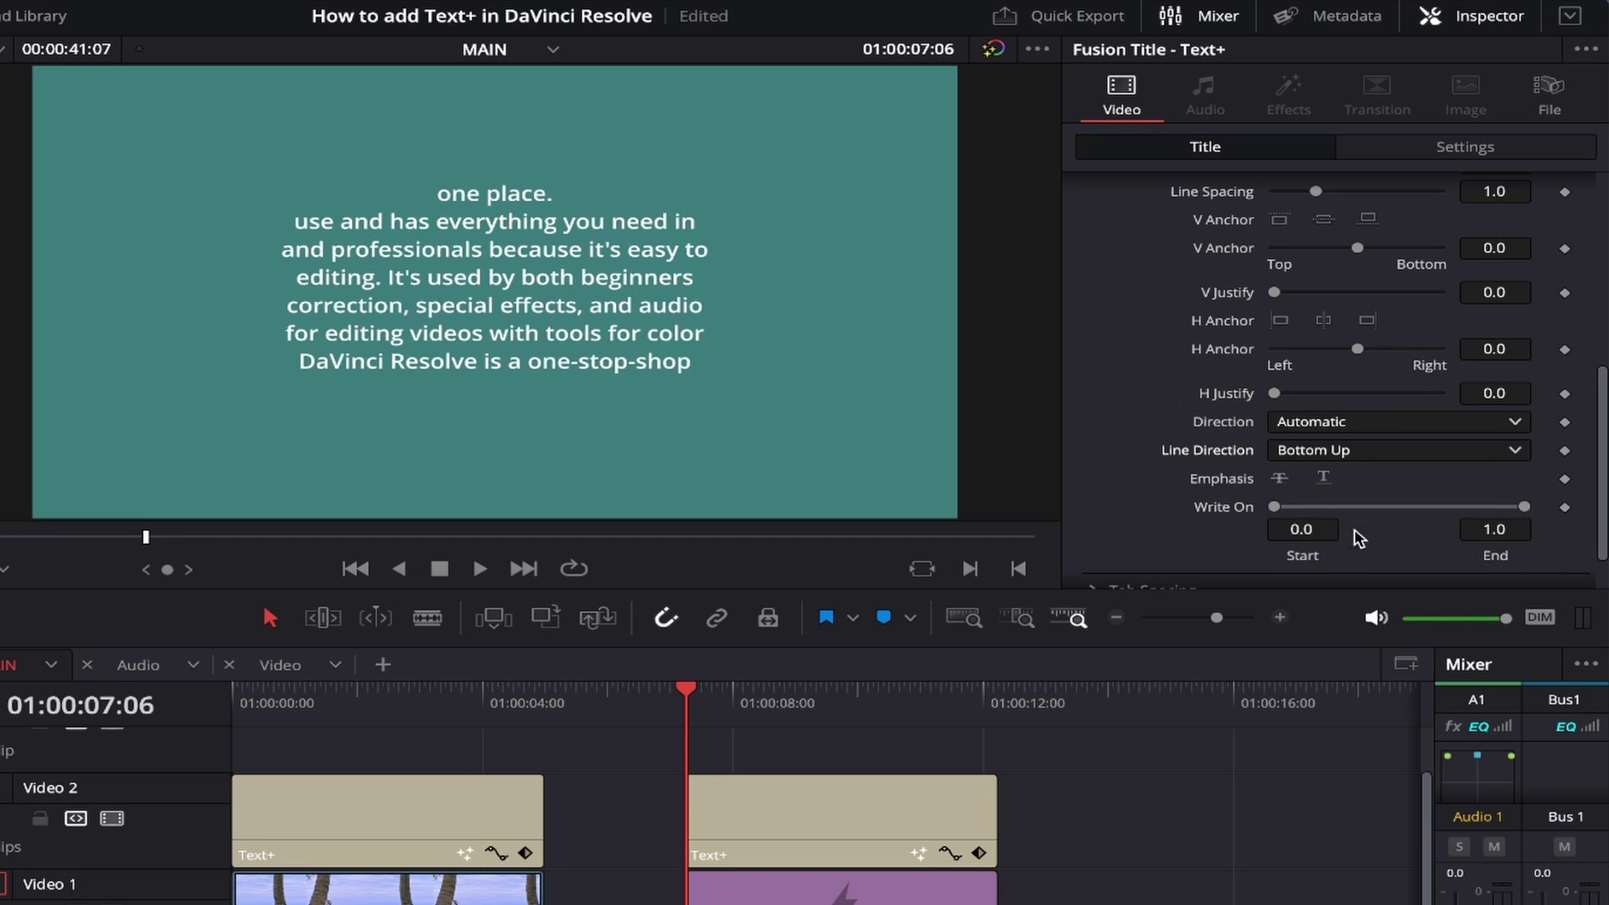
Step: Undo the paragraph's last line direction change
scroll(1359, 539, "down", 2)
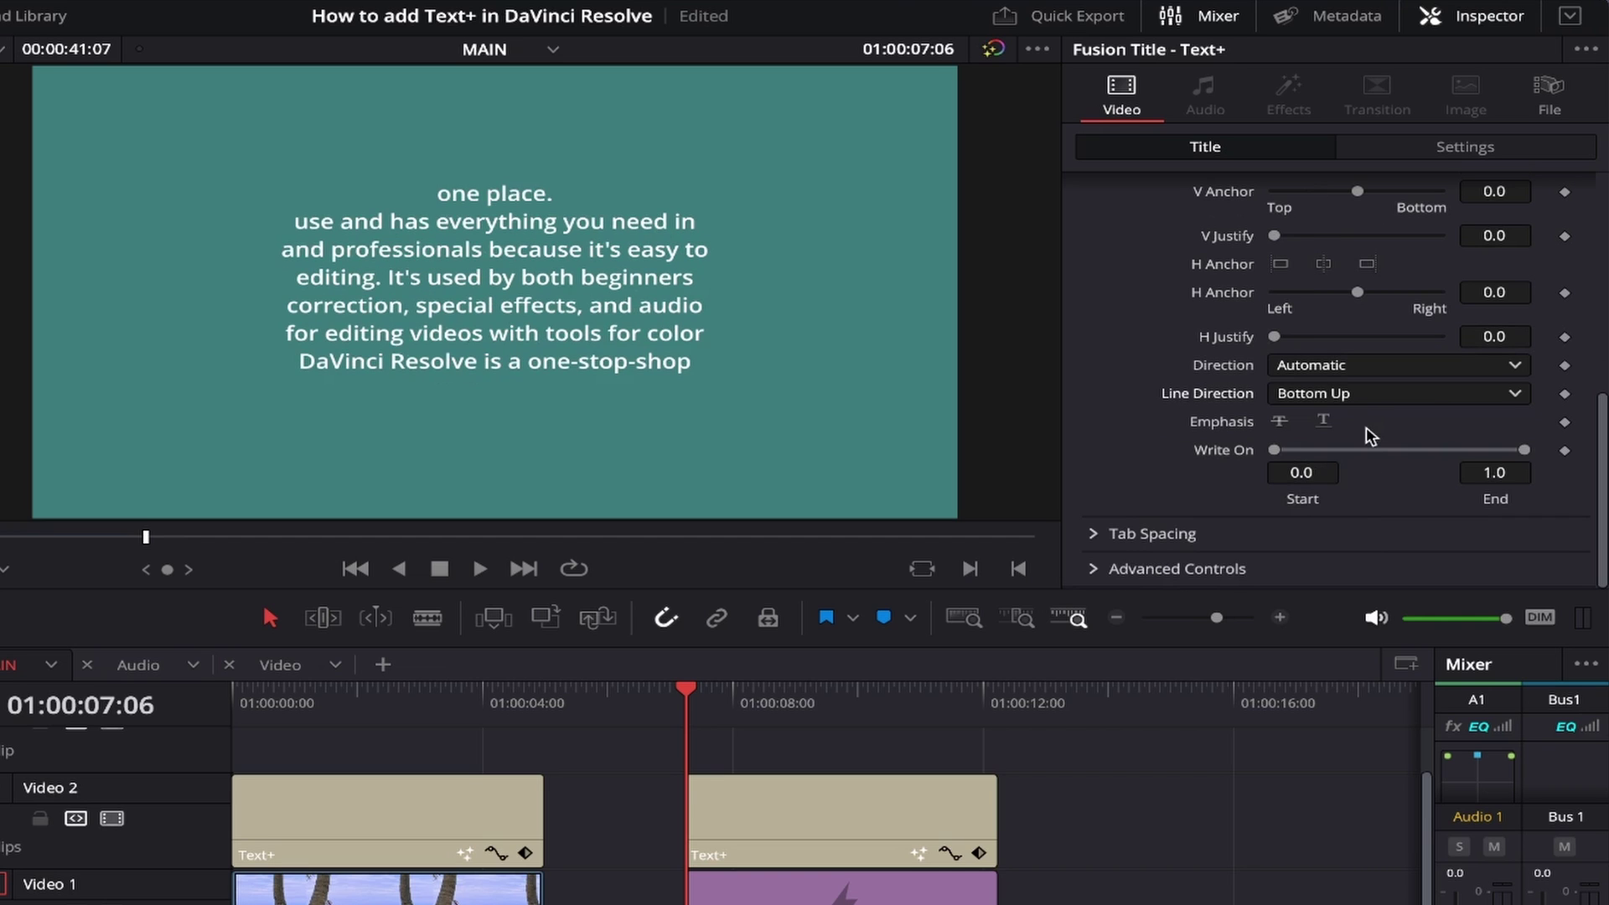
key("ctrl+z")
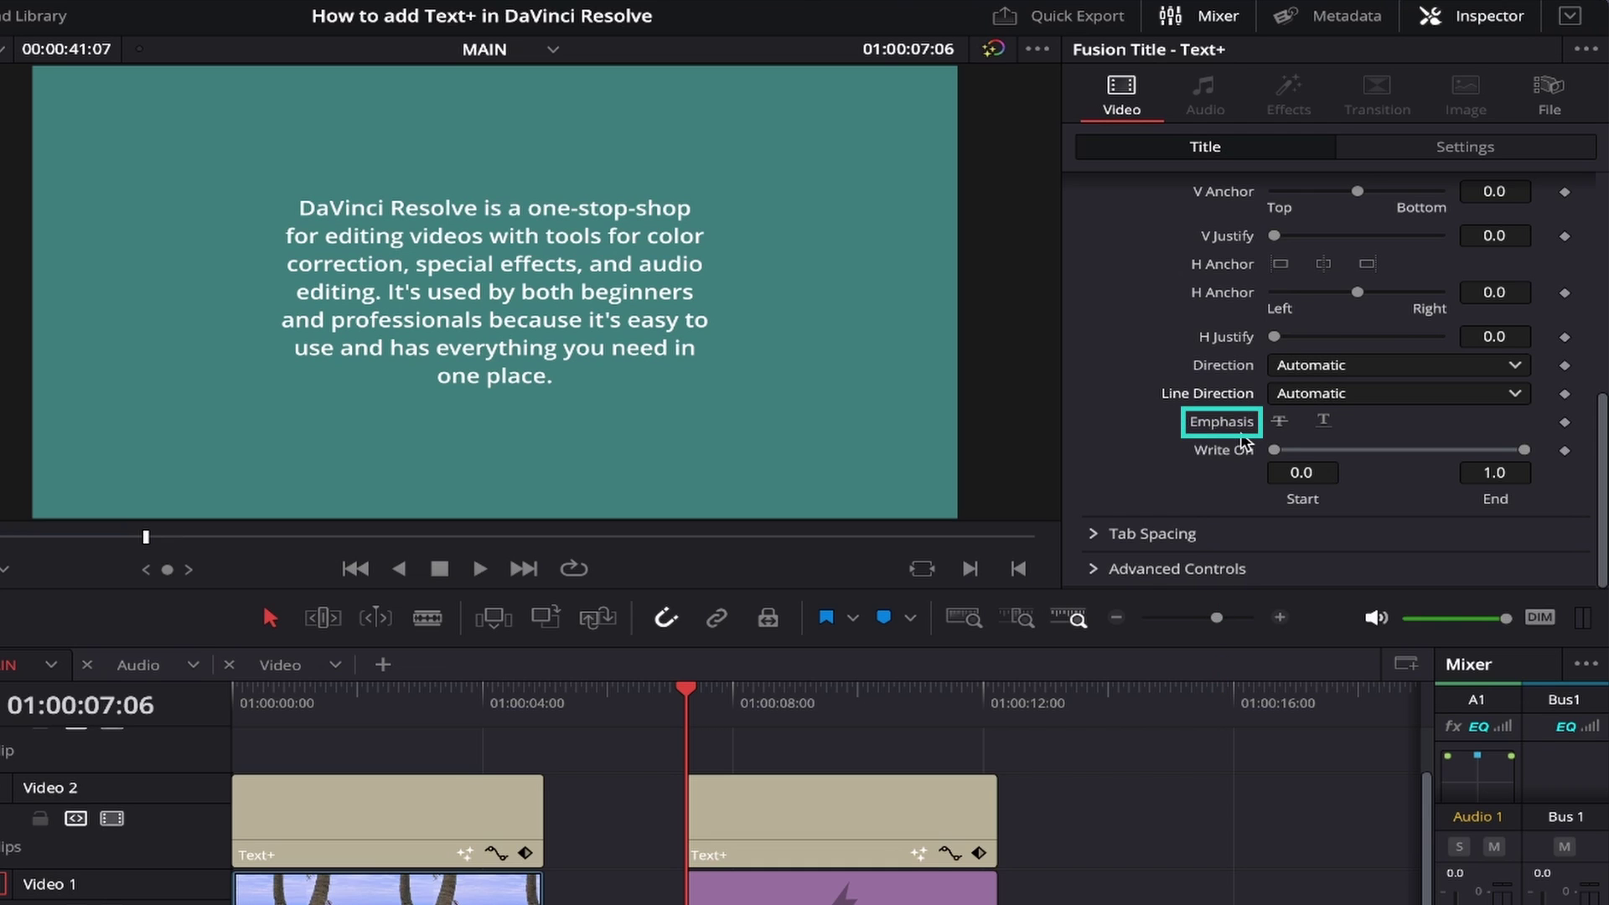
Step: Try the strikethrough and underline emphasis on the paragraph, separately and combined, and turn both off
left_click(1281, 424)
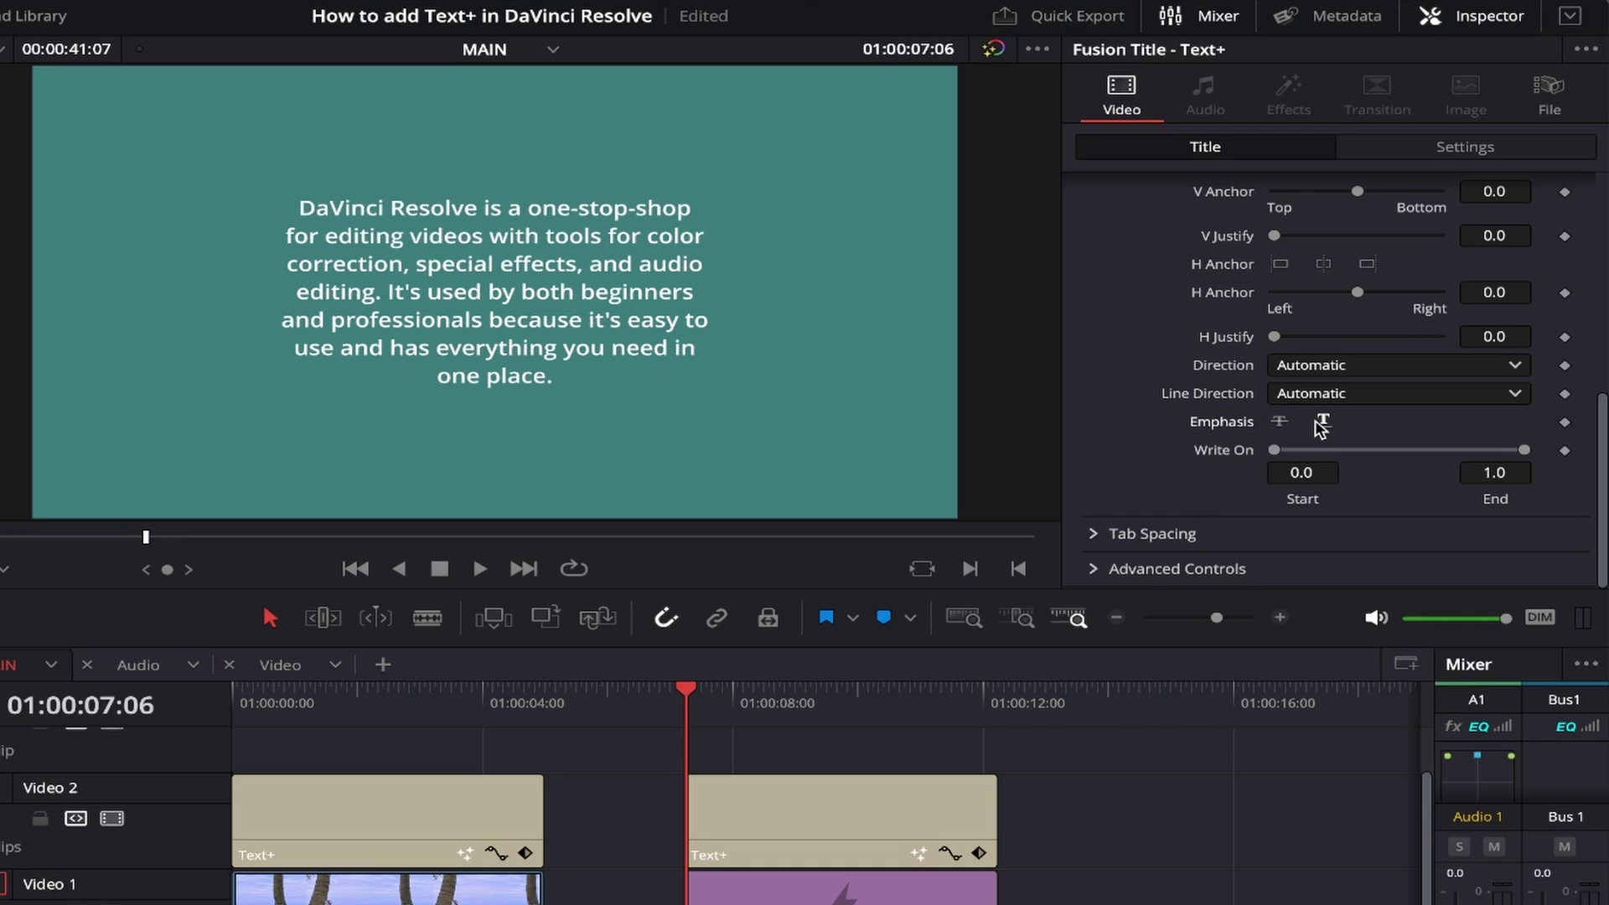
left_click(1281, 424)
left_click(1323, 420)
left_click(1280, 425)
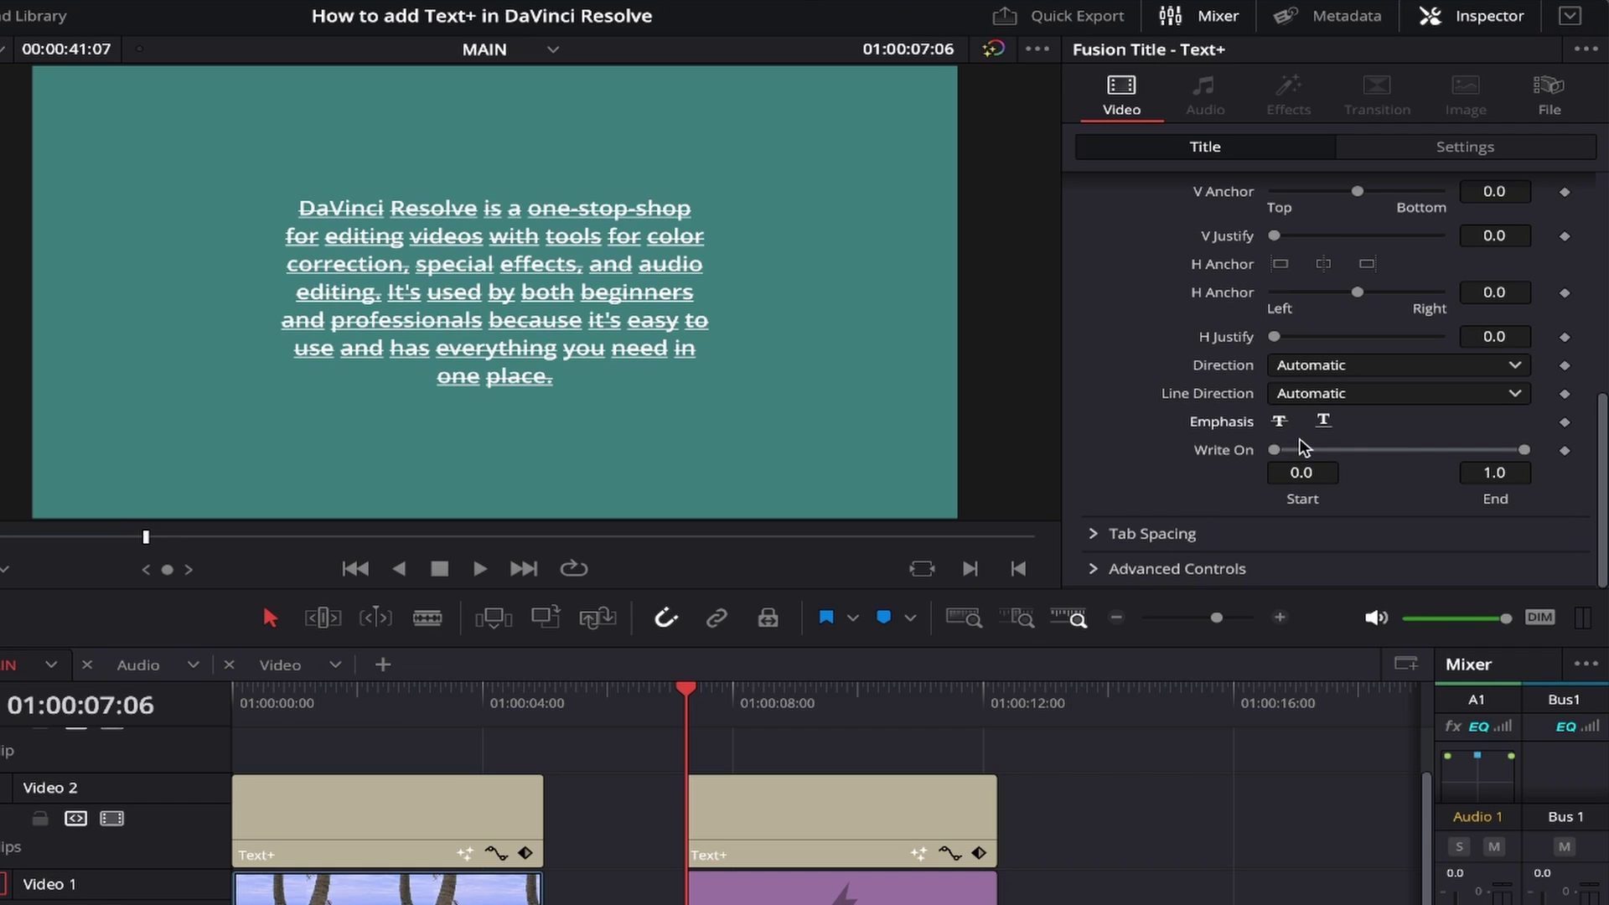
left_click(1323, 422)
left_click(1279, 421)
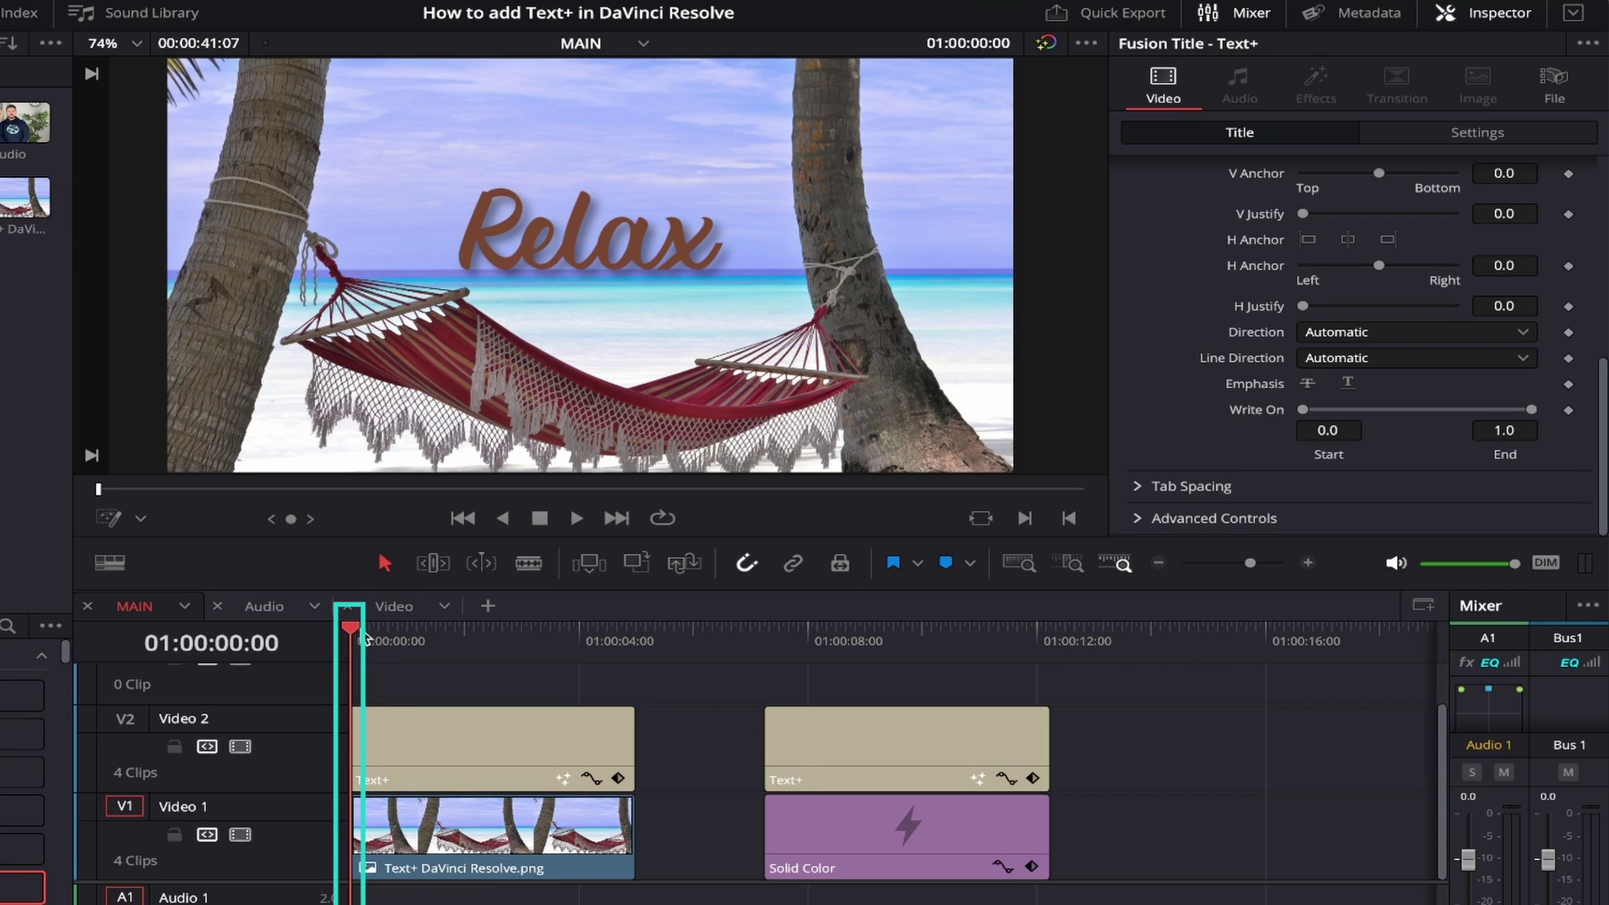
Step: Animate the Relax title writing on from hidden at 01:00:00:00 to full text at 01:00:00:14, and preview it
left_click_drag(366, 639, 386, 641)
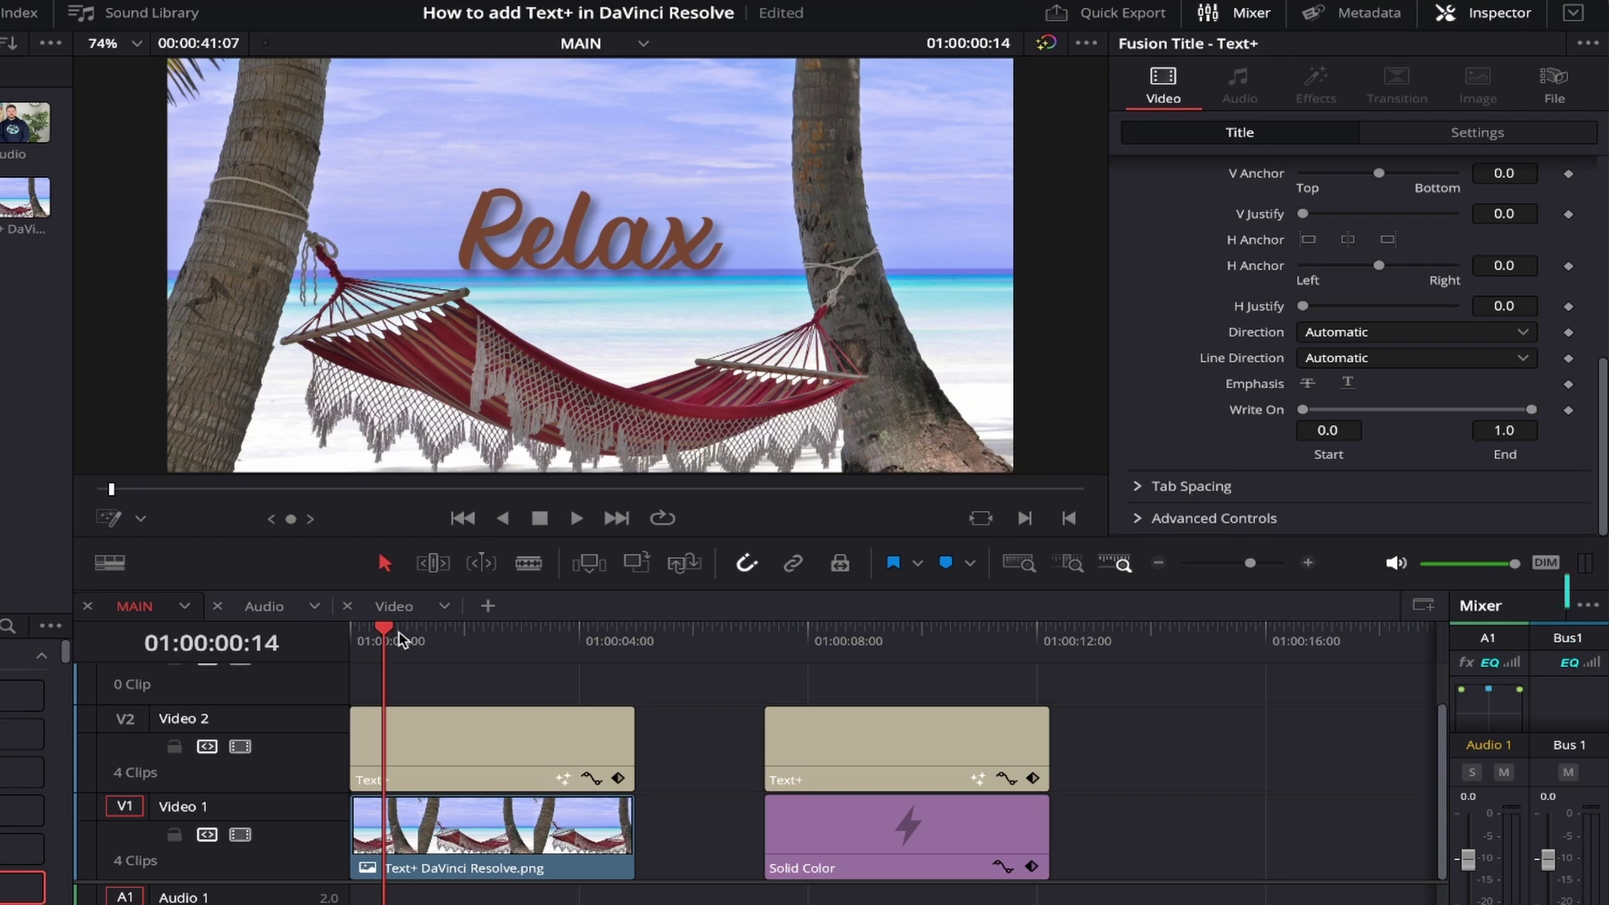
left_click(1569, 411)
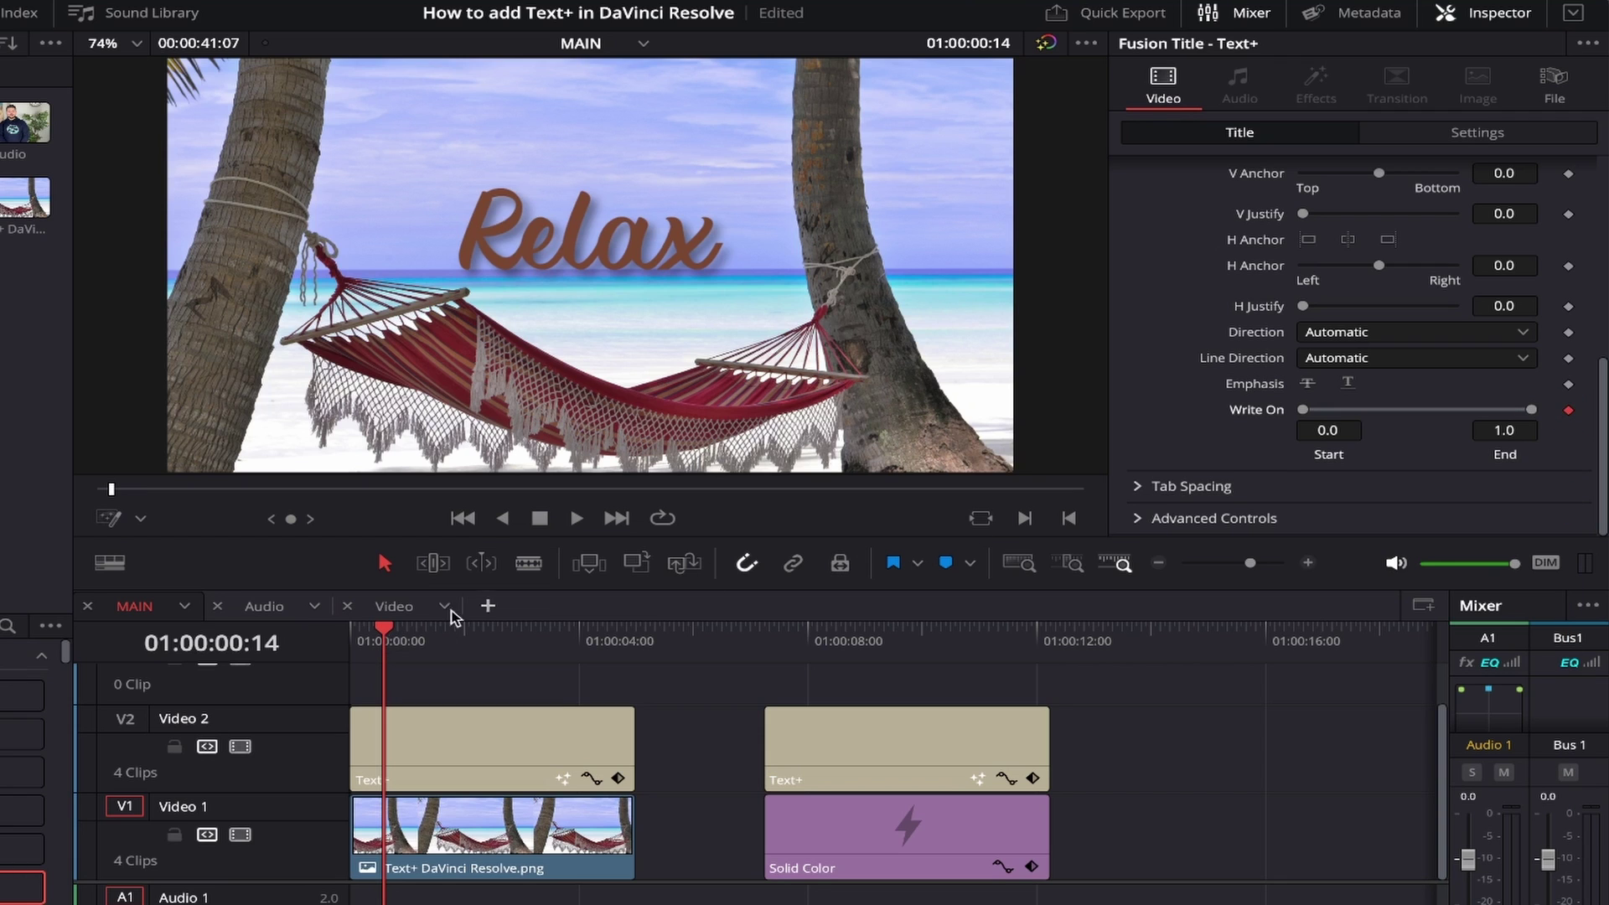
left_click_drag(385, 630, 344, 635)
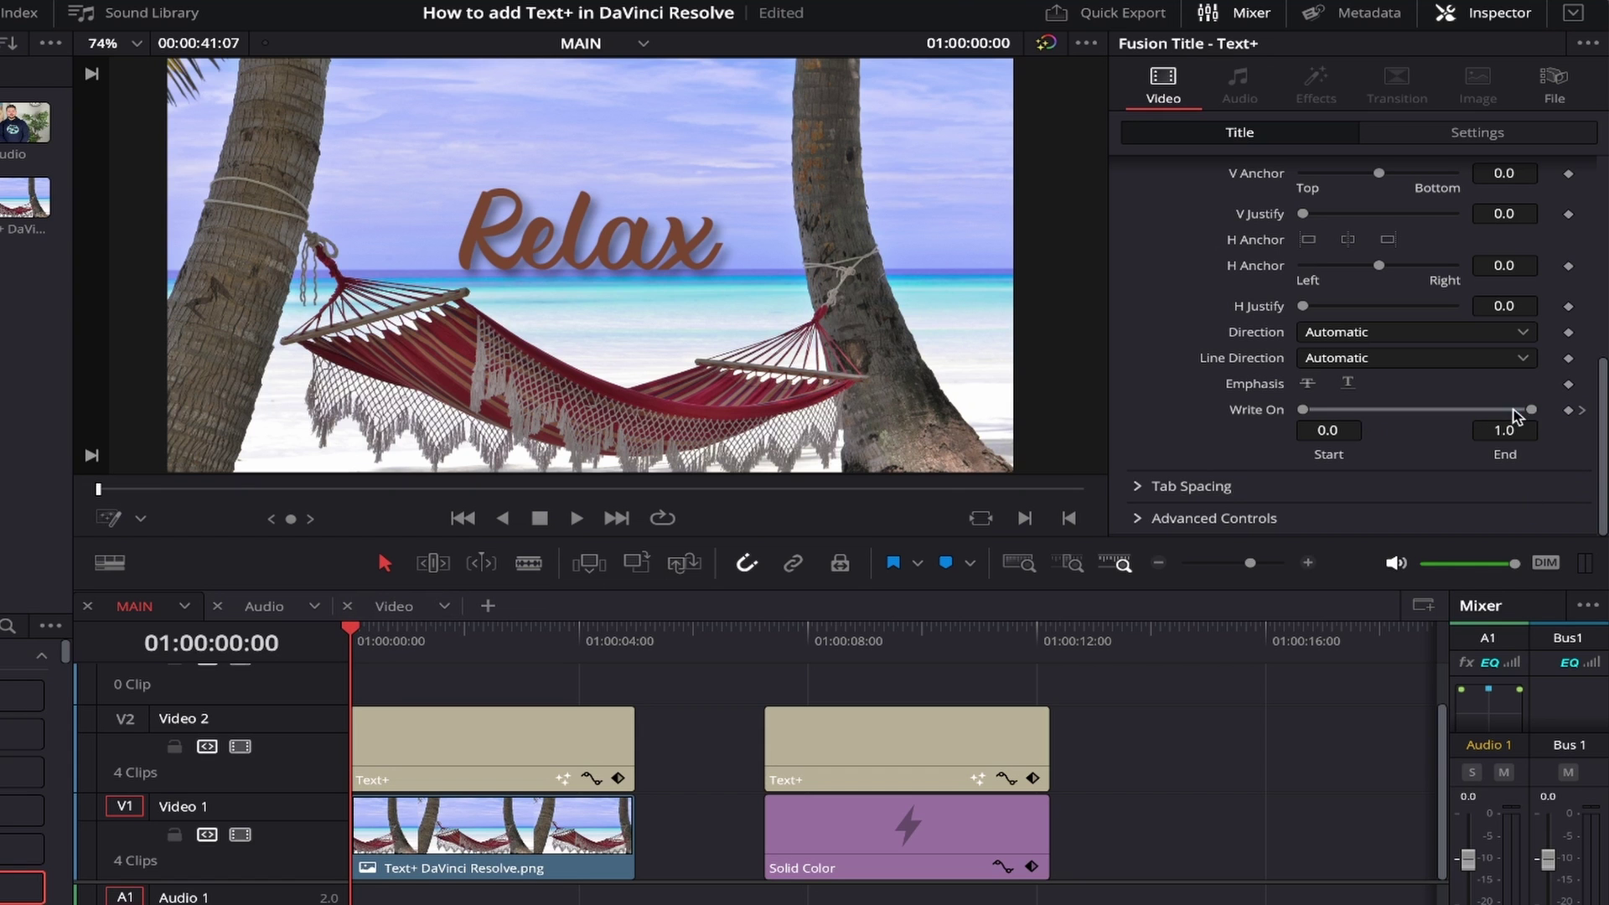
left_click_drag(1532, 409, 1329, 411)
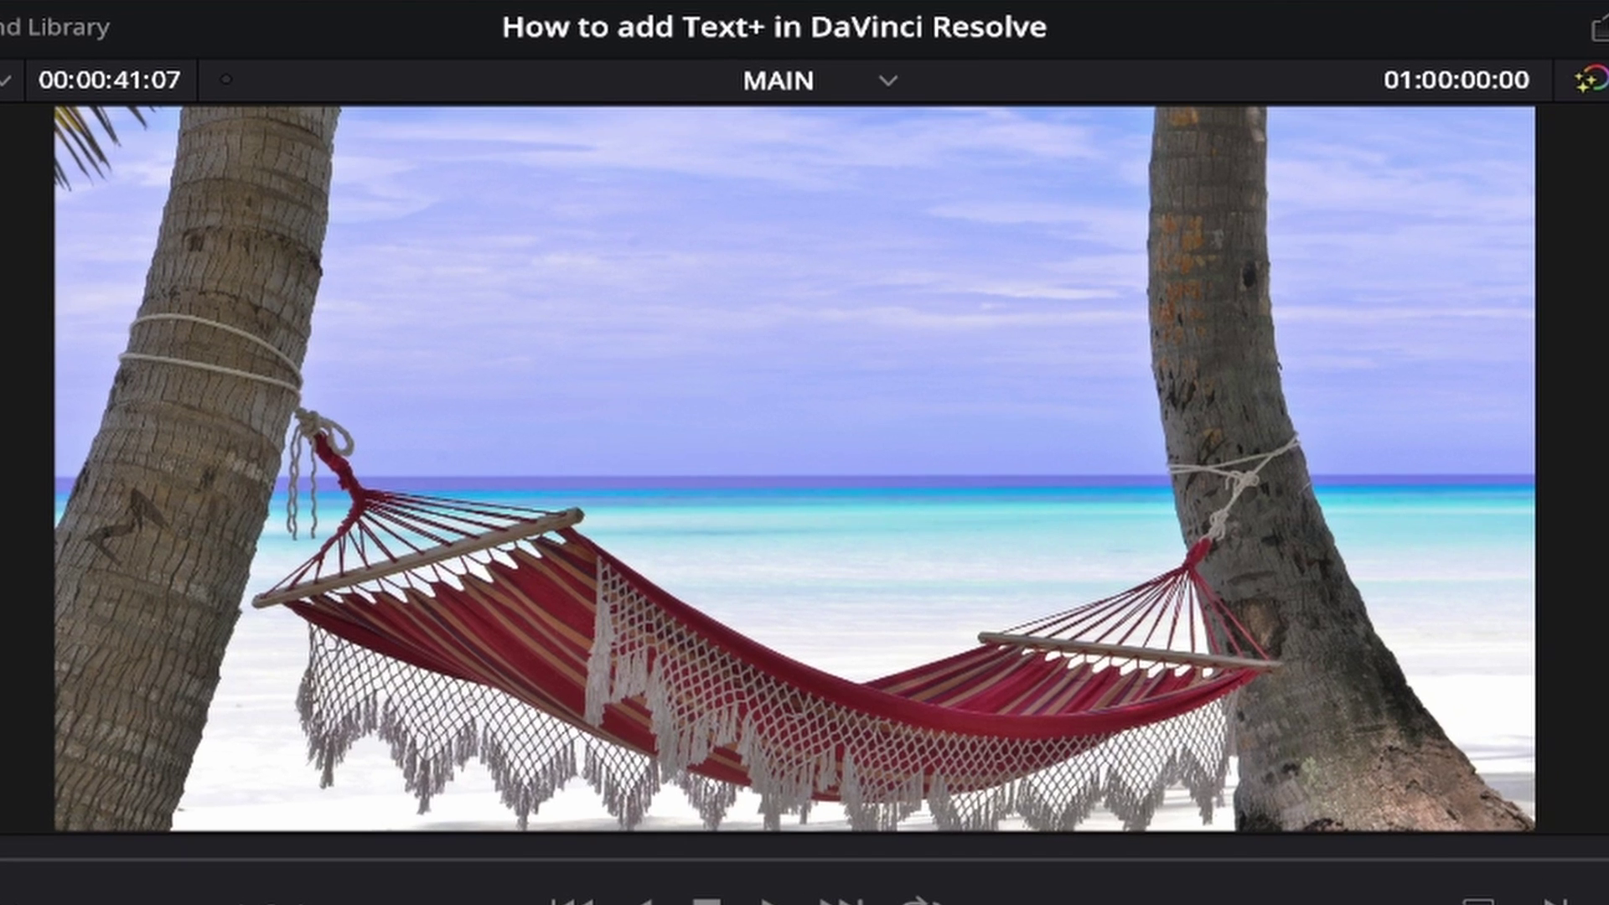
key("space")
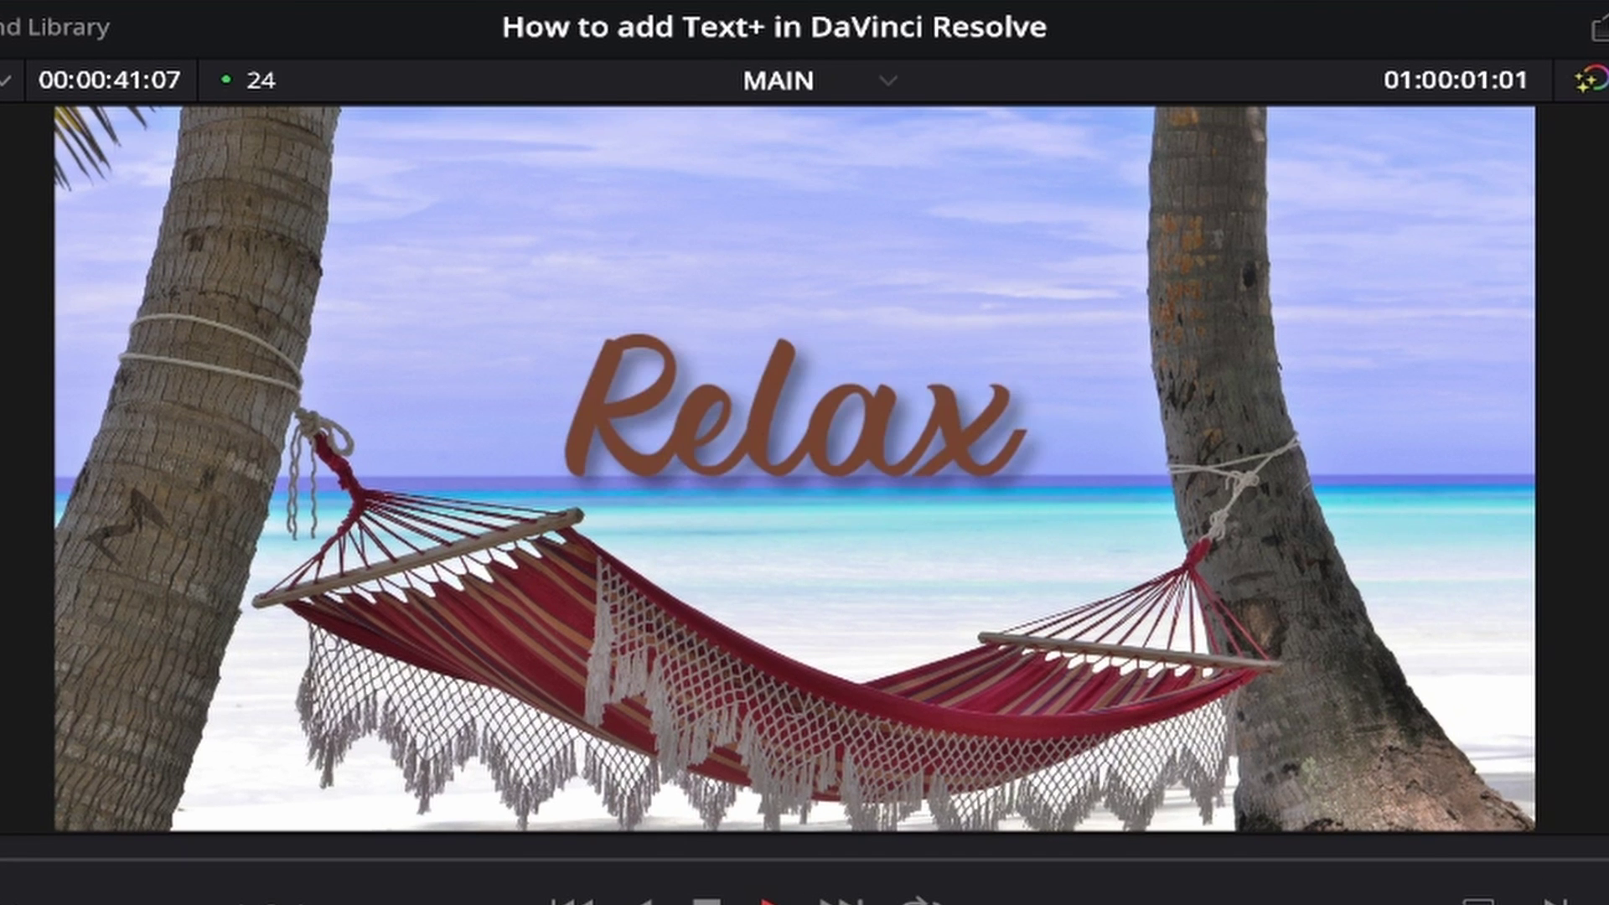
key("space")
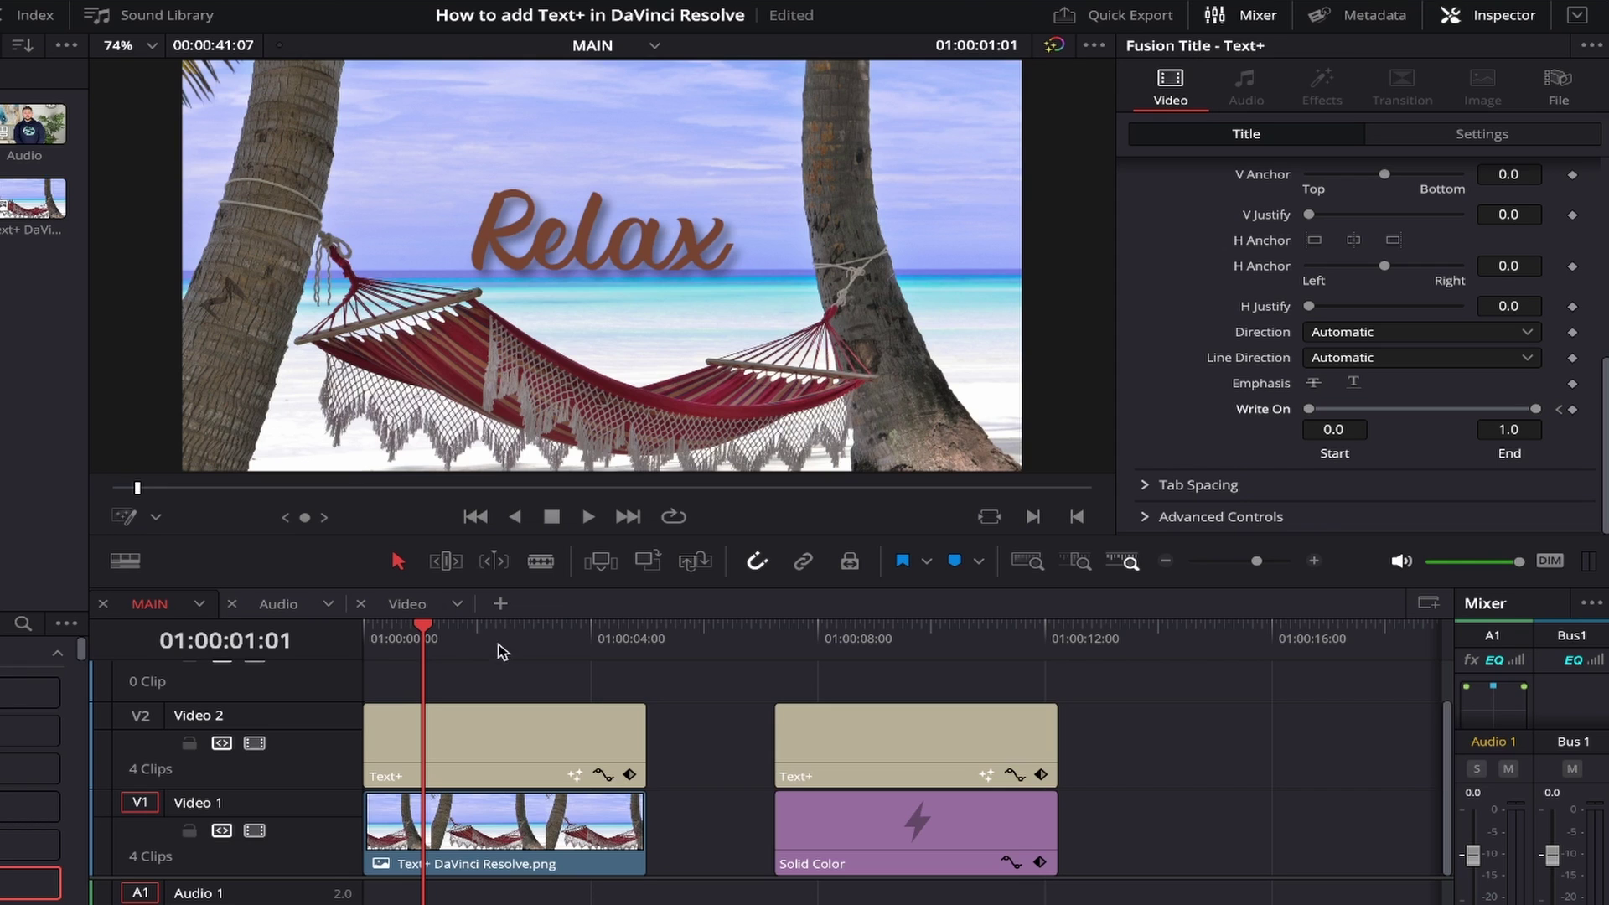
Step: Keyframe the Relax title's Write On at 01:00:01:22, and set its Start to 1.0 at 01:00:02:14
left_click_drag(427, 633, 476, 634)
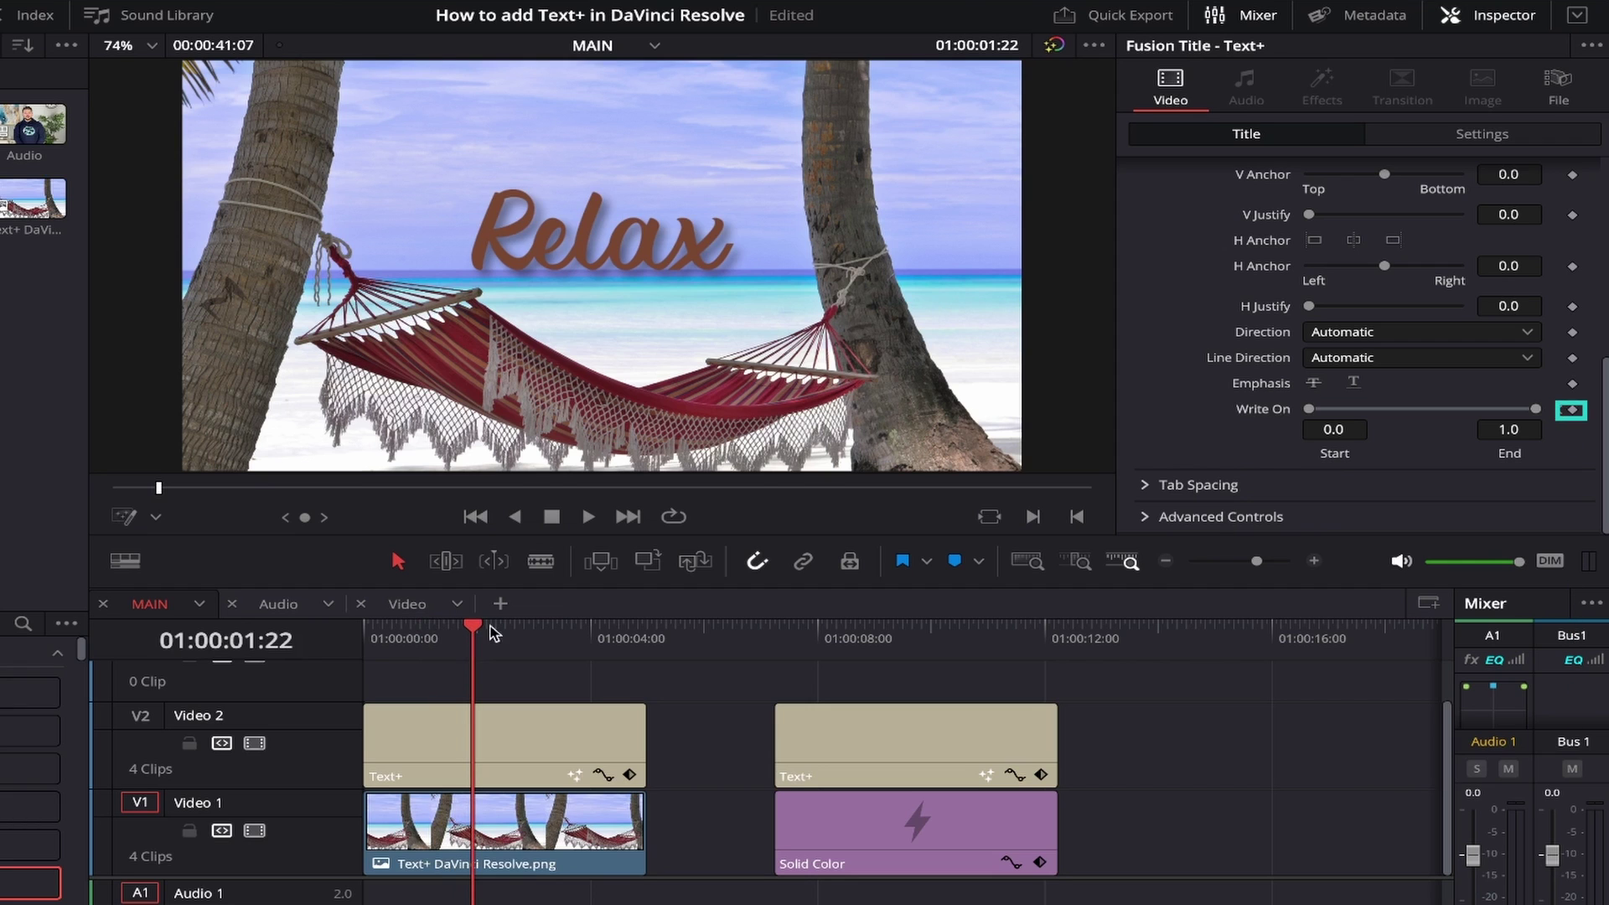
left_click(1572, 409)
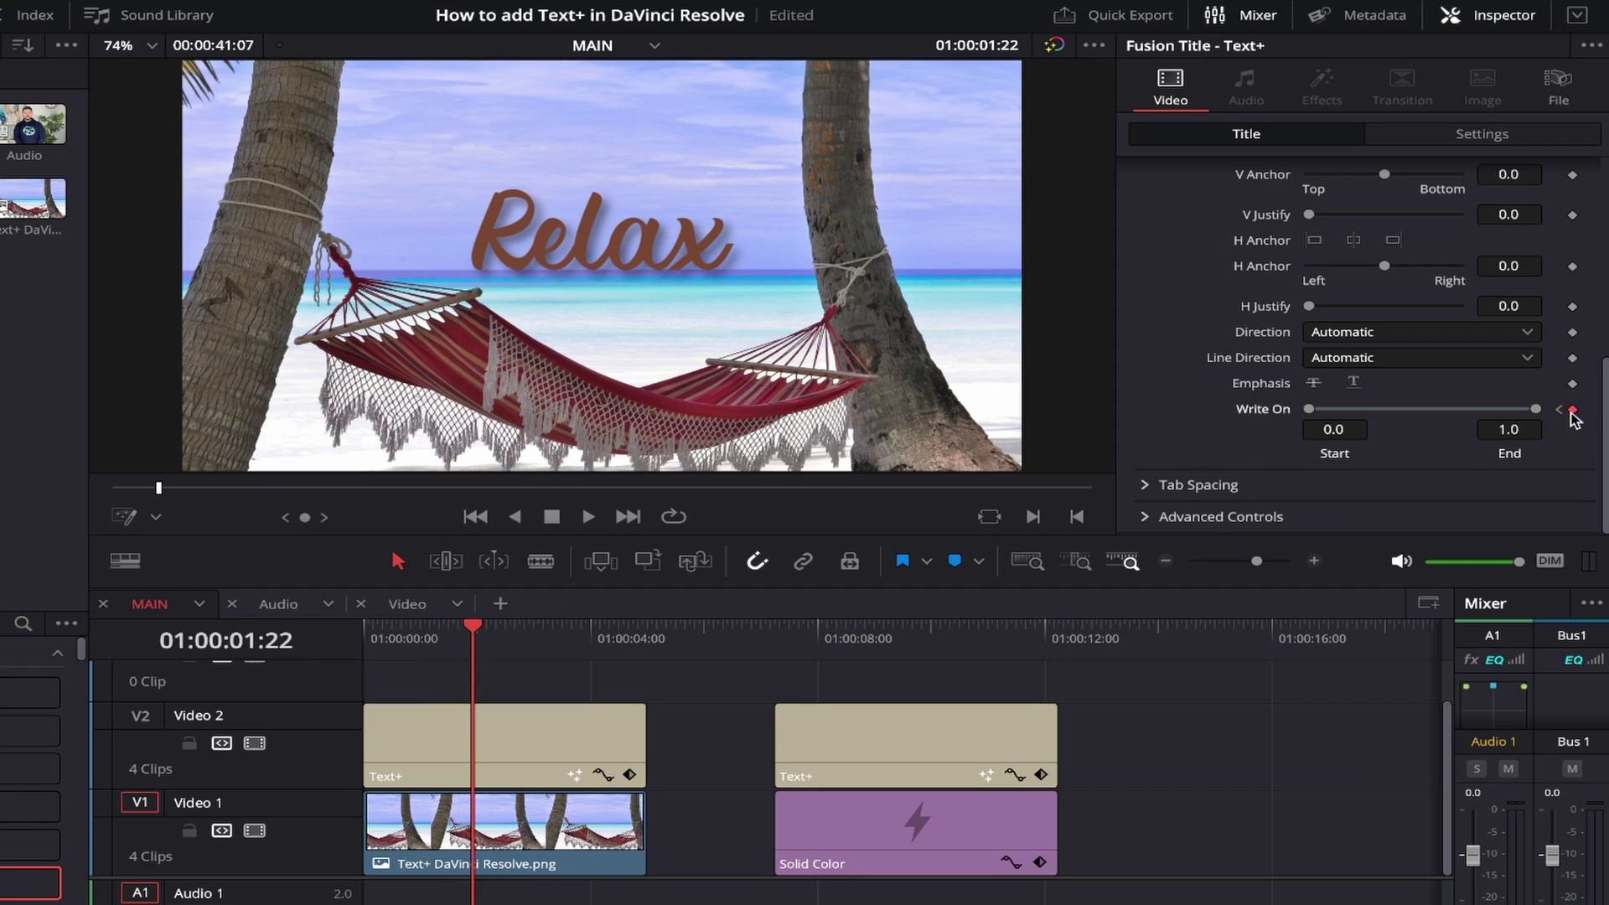
left_click_drag(474, 630, 511, 630)
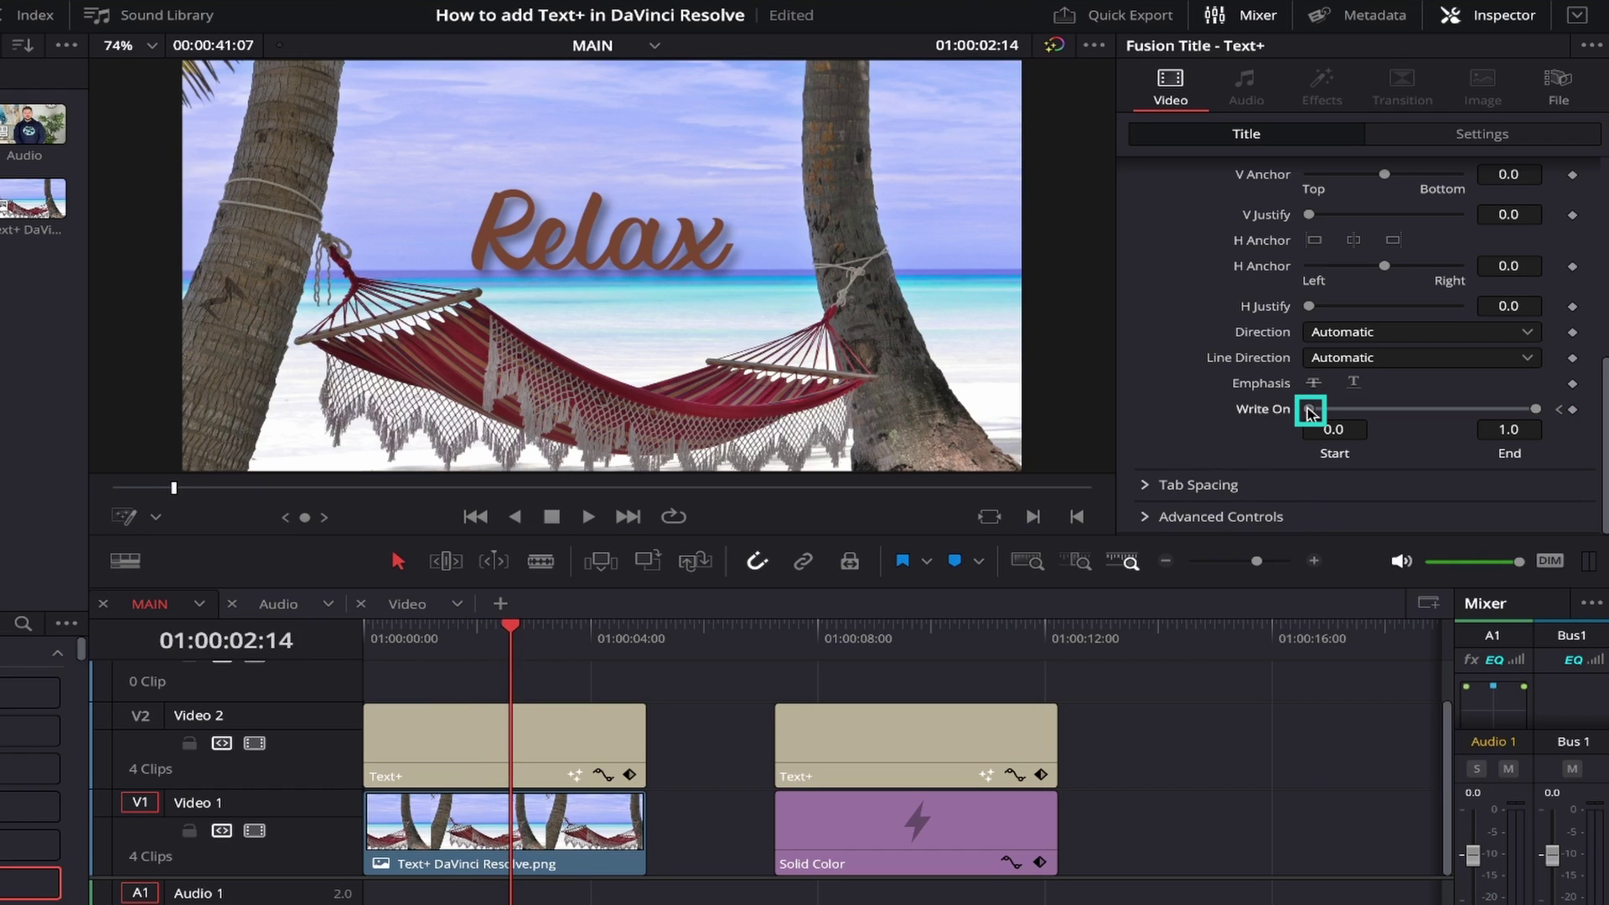
left_click_drag(1309, 409, 1531, 414)
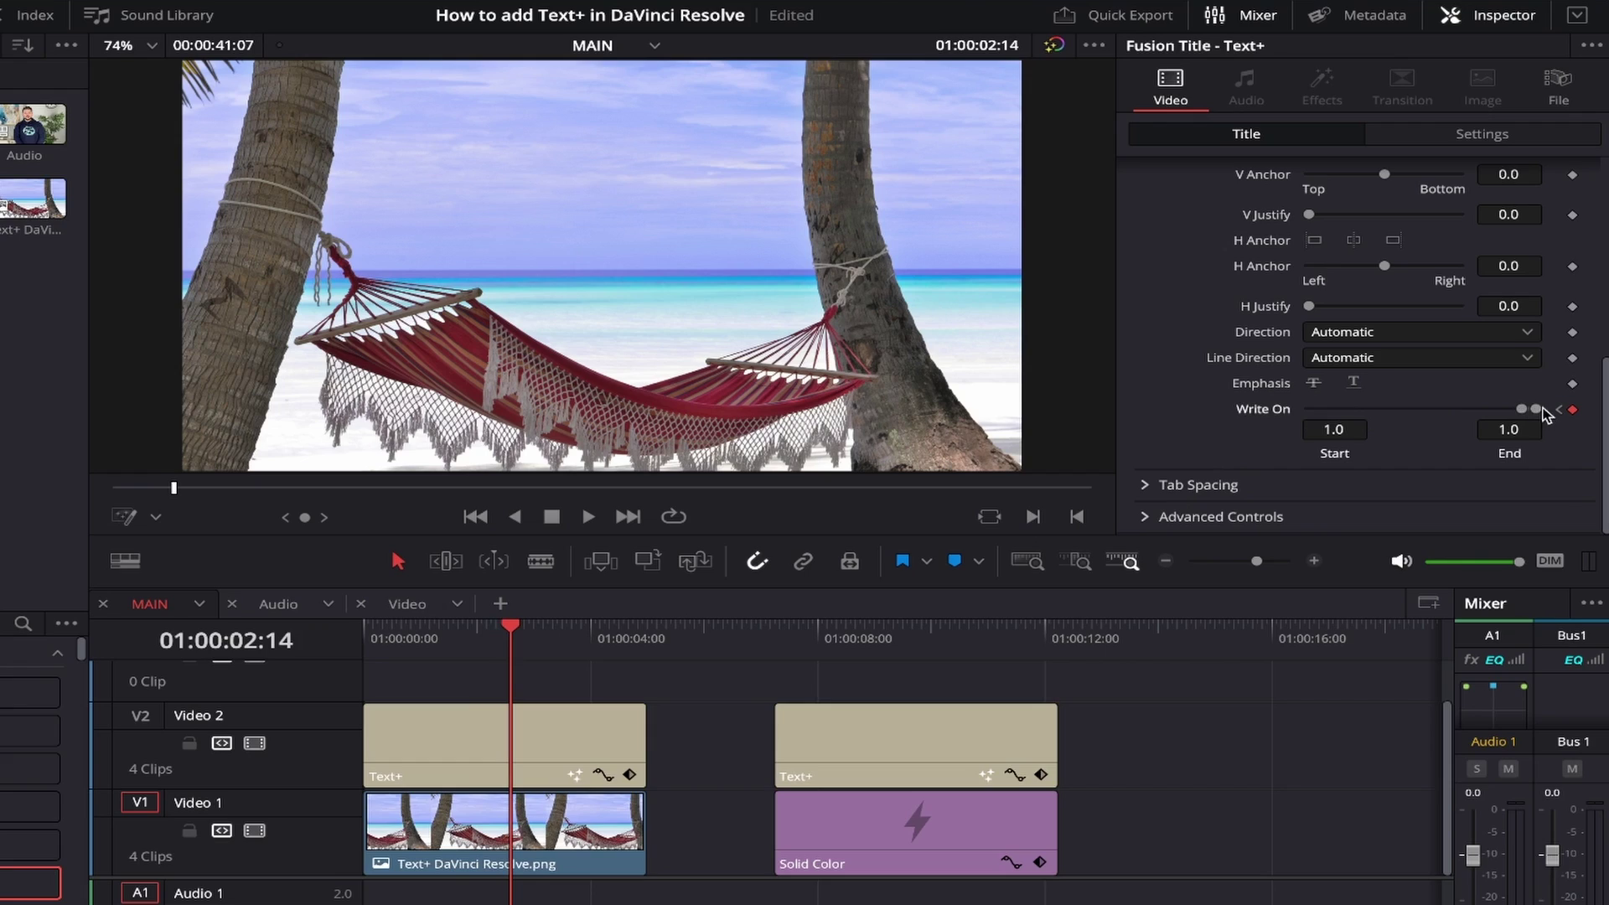
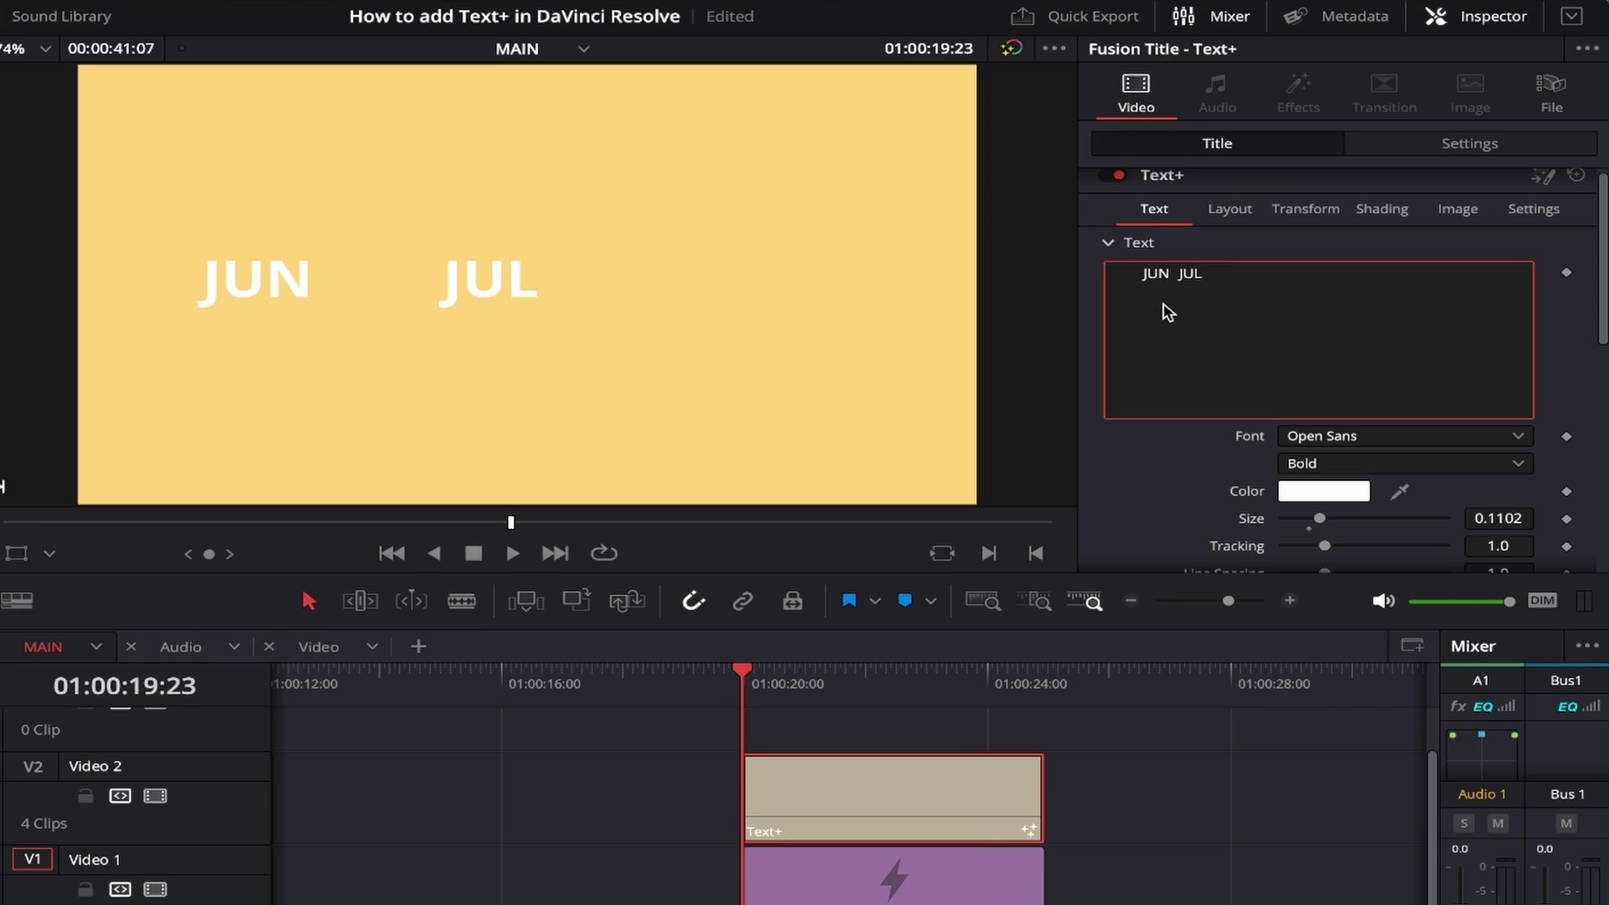
Step: Add AUG after JUL in the tabbed title, and adjust the three tab positions, with tab 1 at -0.33 and tab 3 at 0.265
type("AUG")
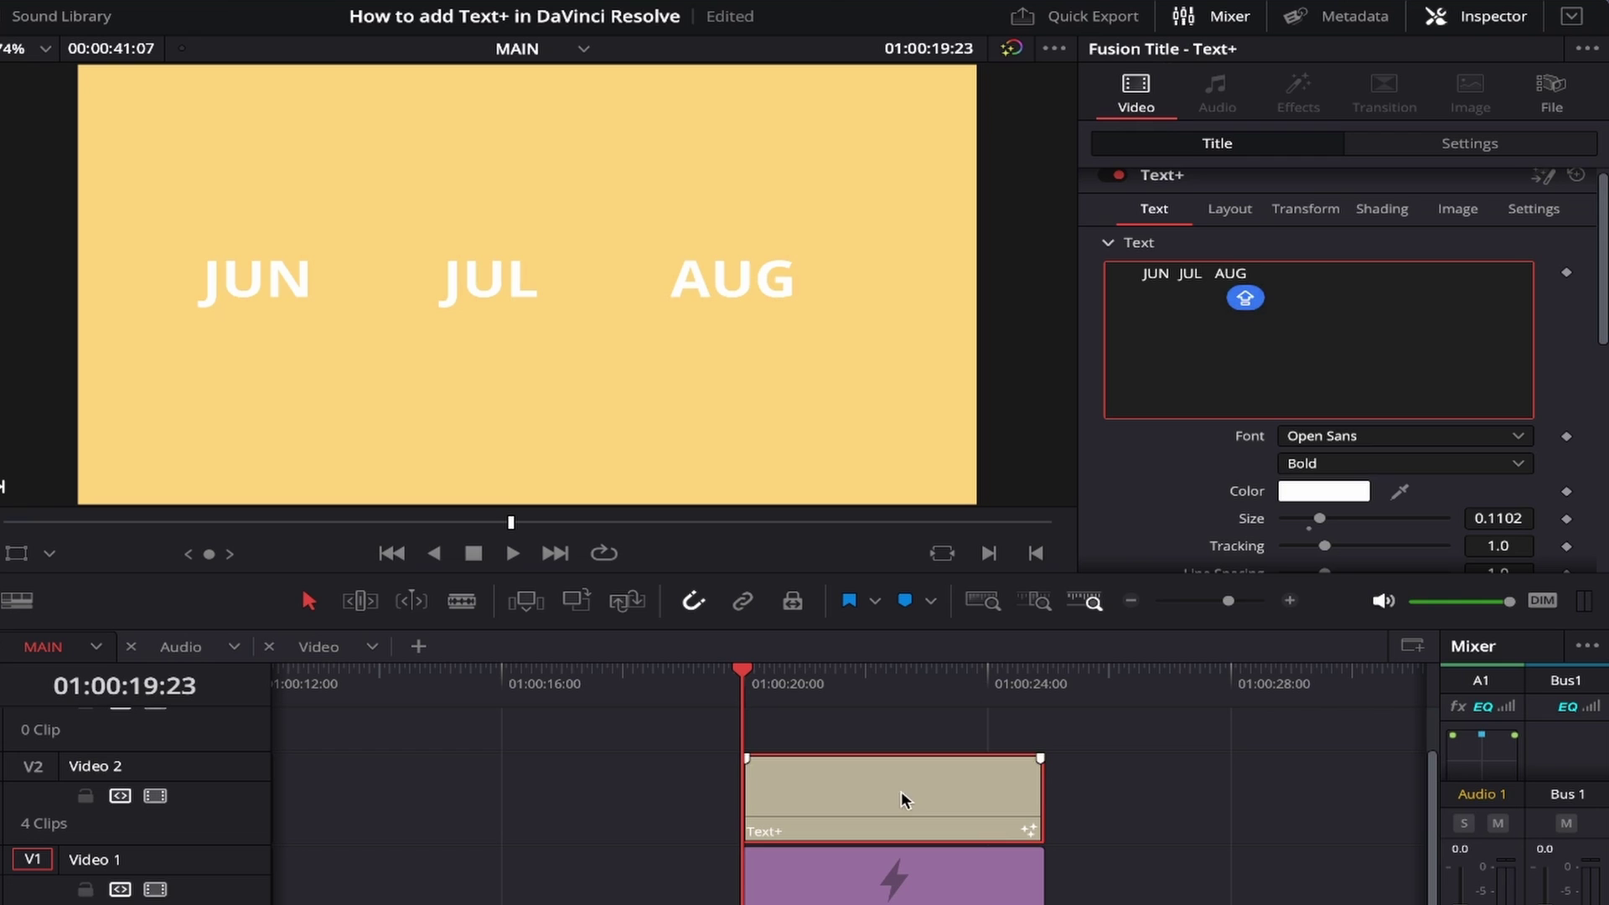
scroll(1157, 456, "down", 10)
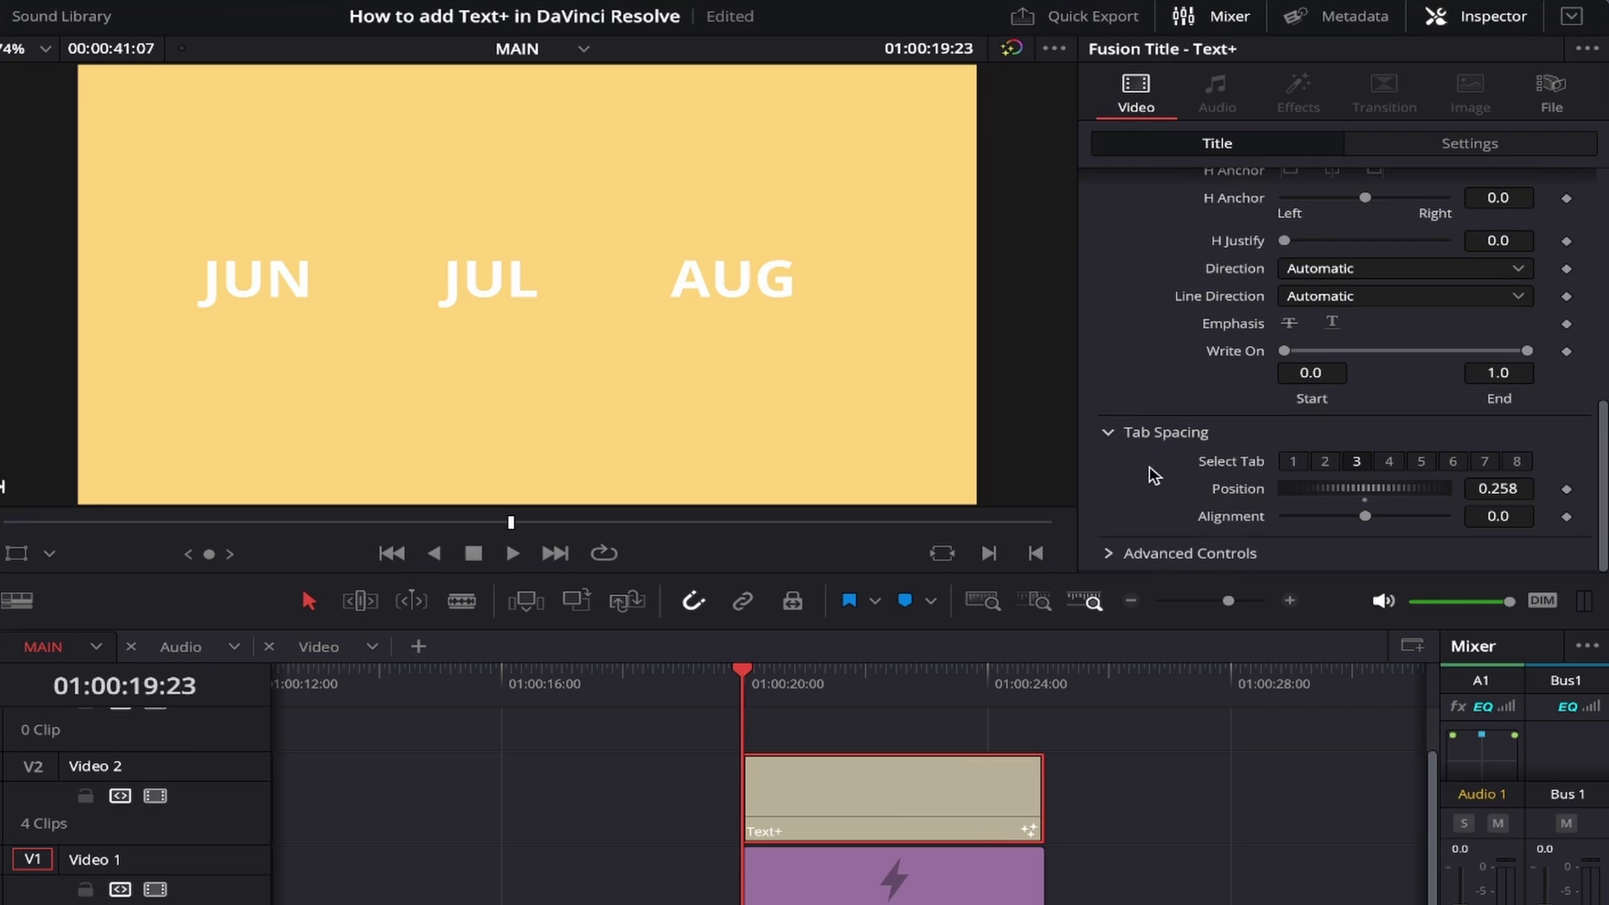
left_click(1294, 461)
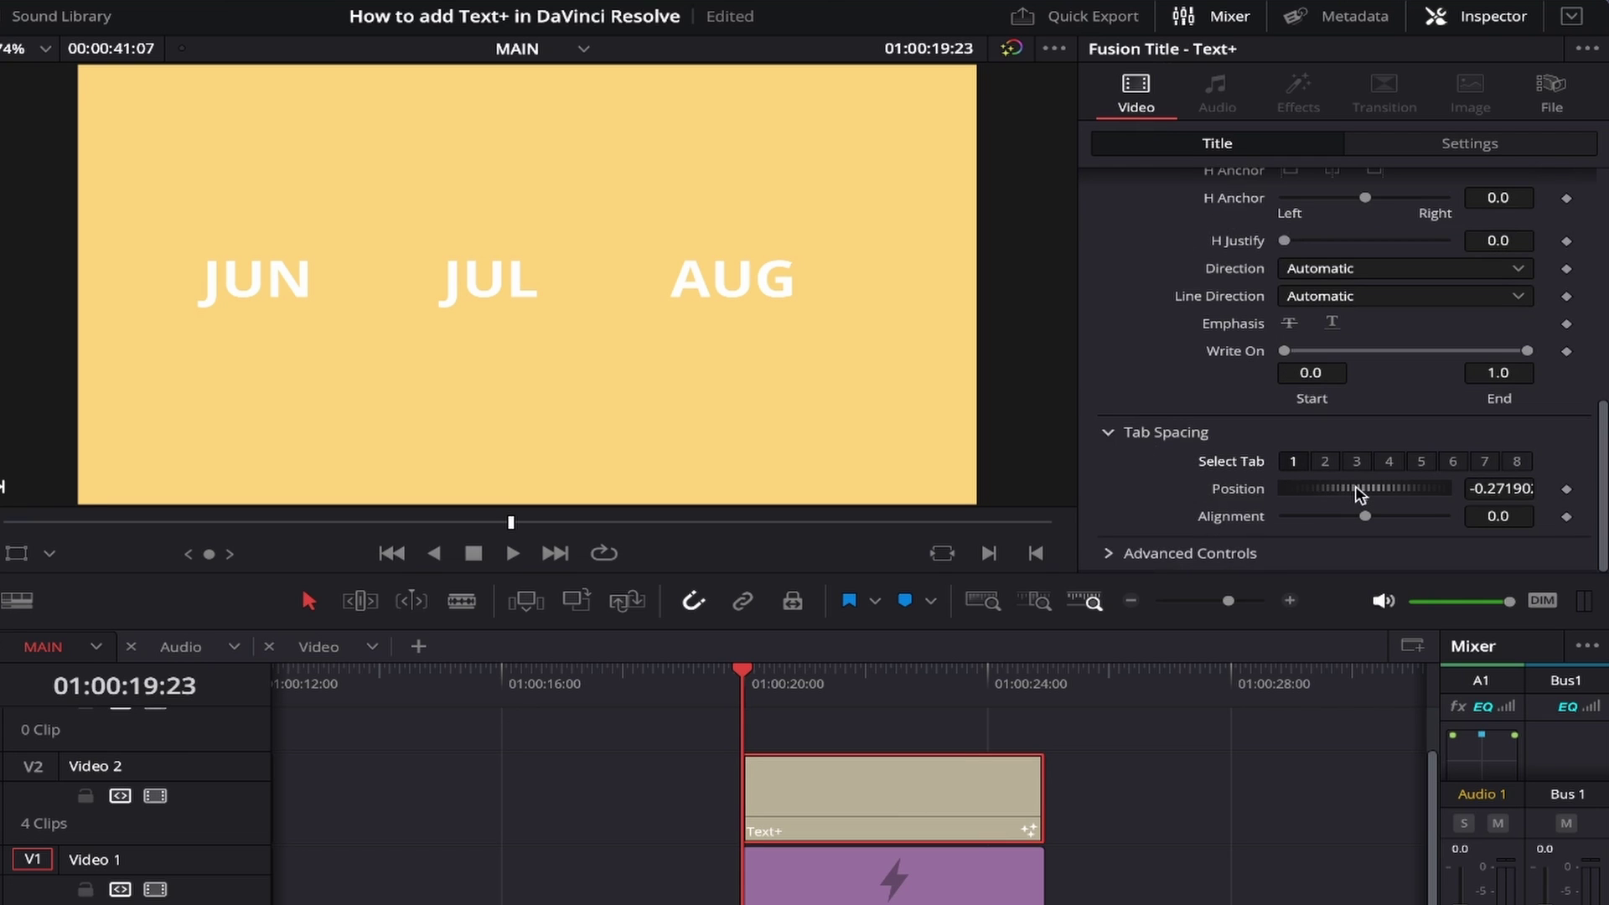
mouse_move(1357, 485)
left_mouse_down()
mouse_move(1341, 486)
mouse_move(1373, 486)
mouse_move(1347, 484)
left_mouse_up()
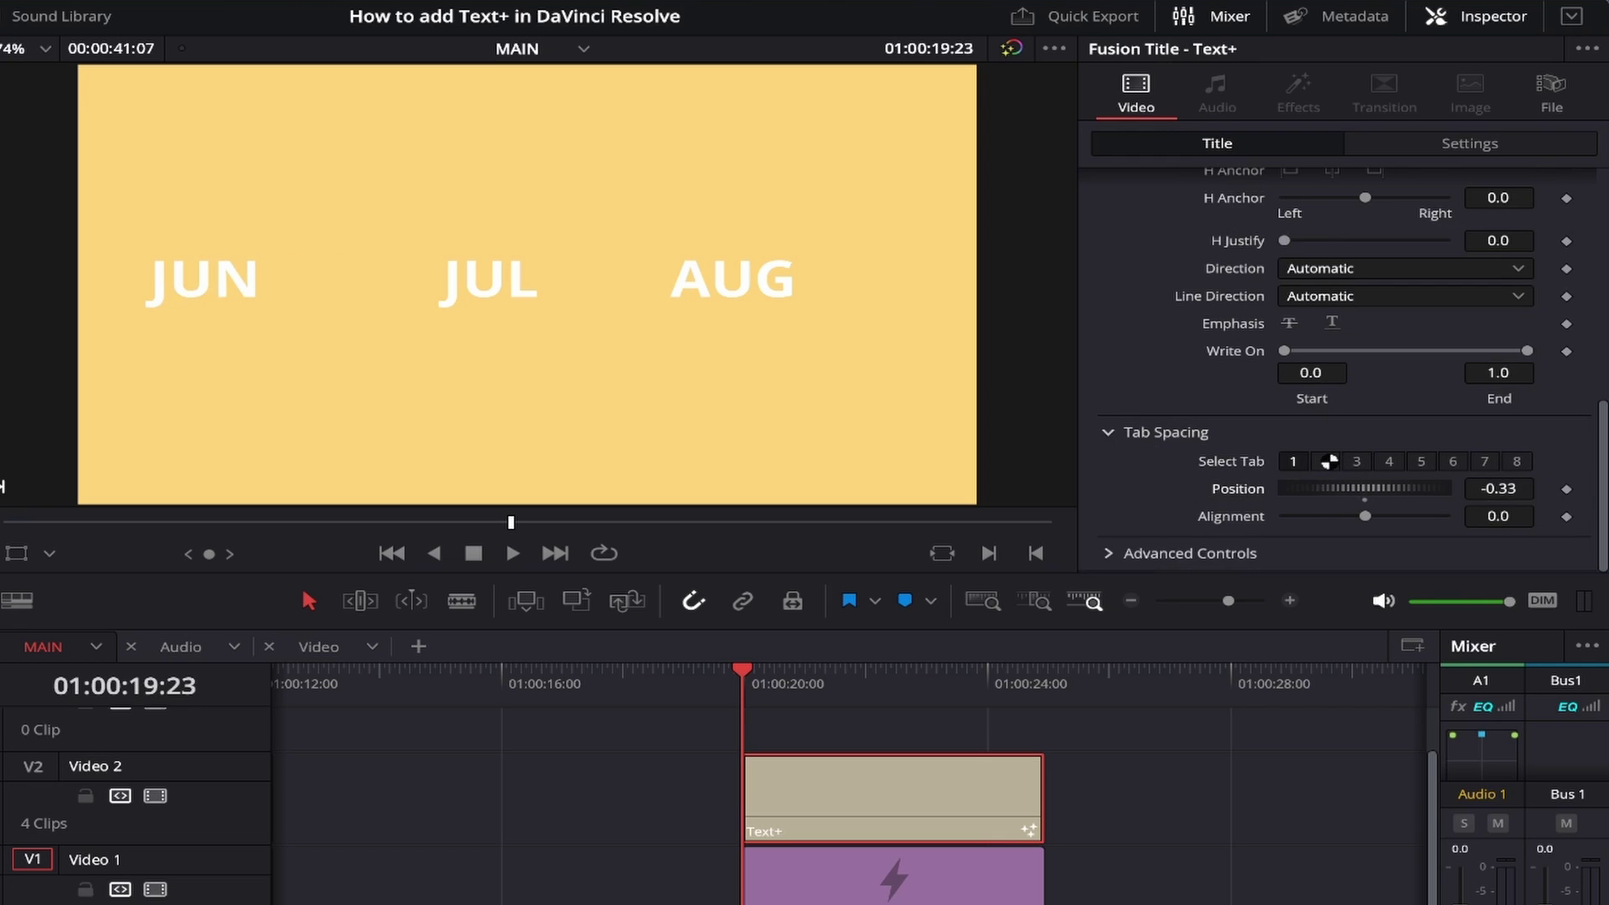
left_click(1328, 462)
left_click_drag(1368, 486, 1357, 495)
left_click(1357, 462)
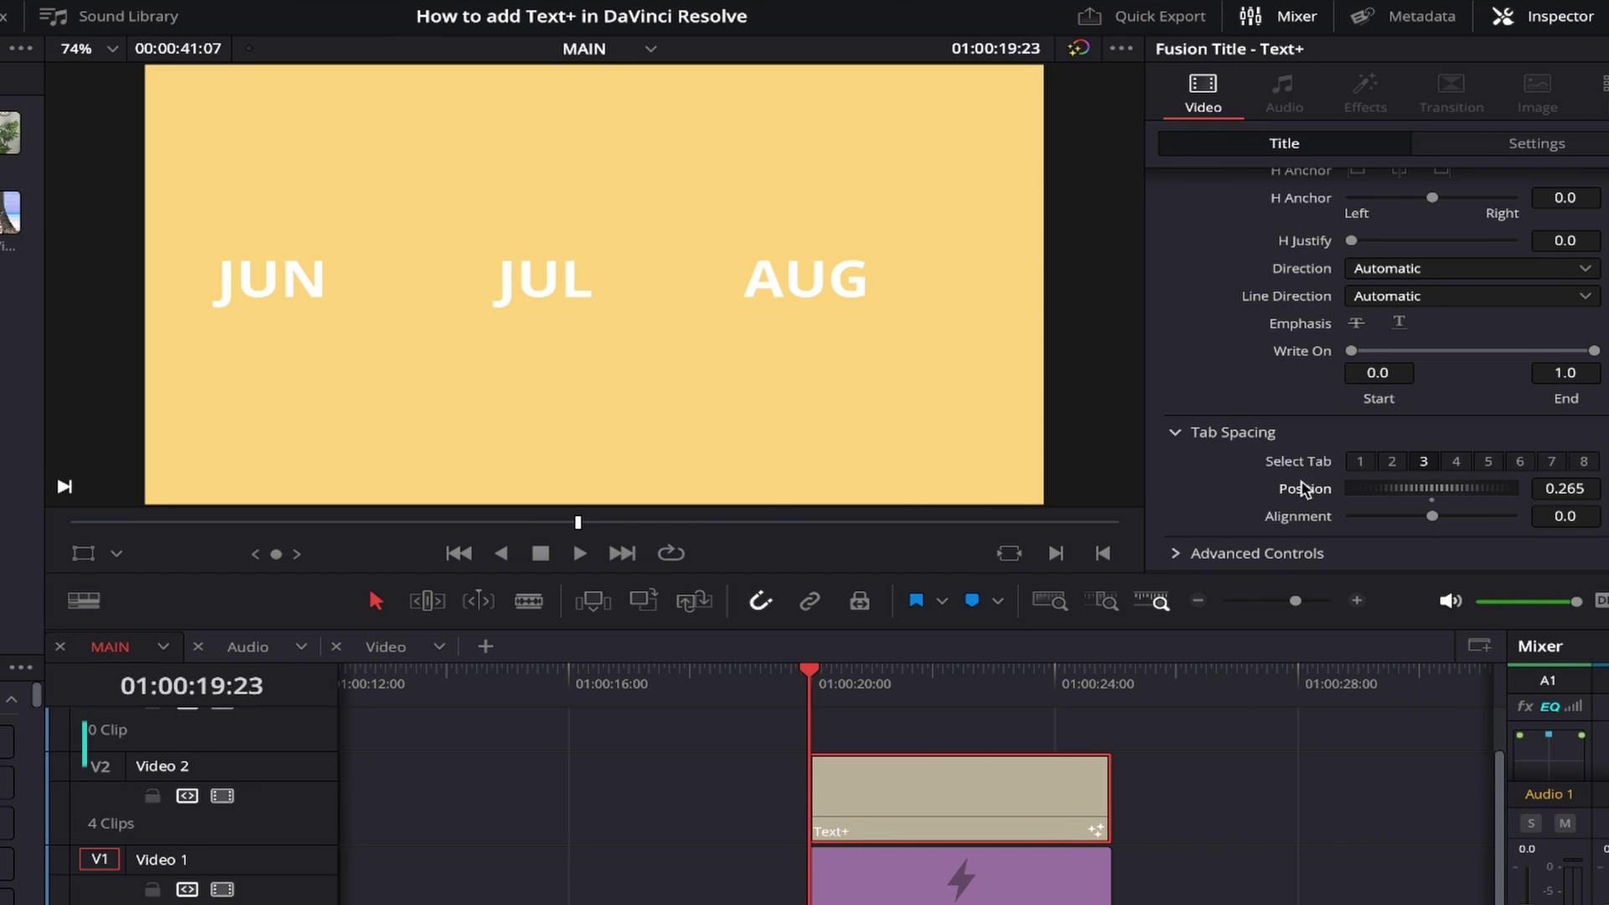
Step: Show the Fusion Overlay in the viewer, and shift the JUN tab guide right and the JUL tab guide slightly left
left_click(116, 558)
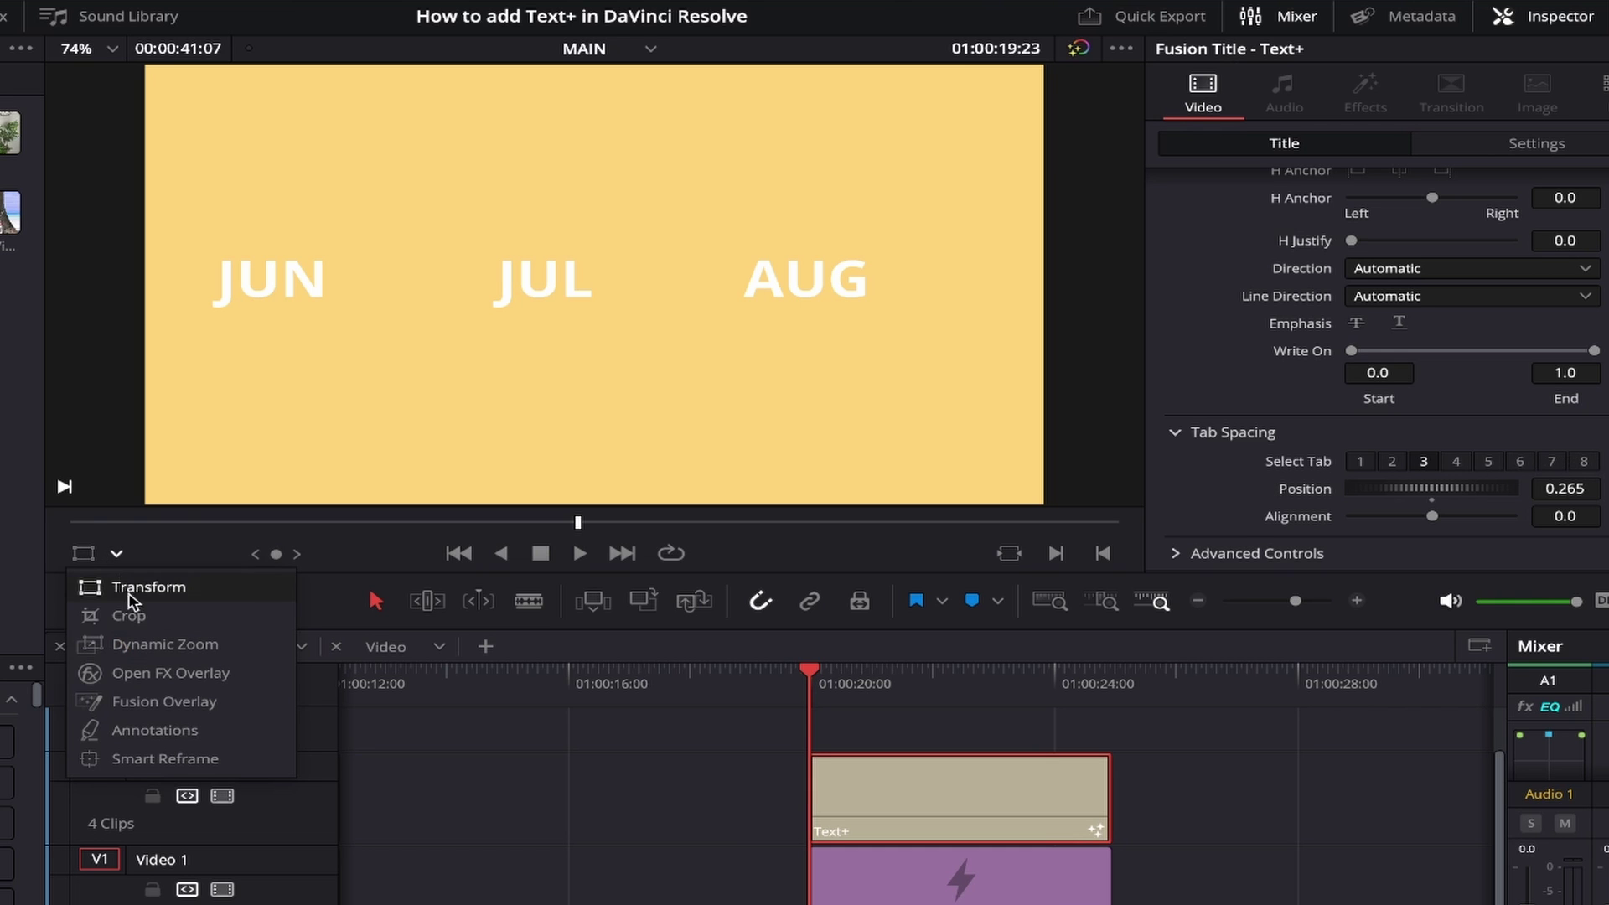
left_click(164, 701)
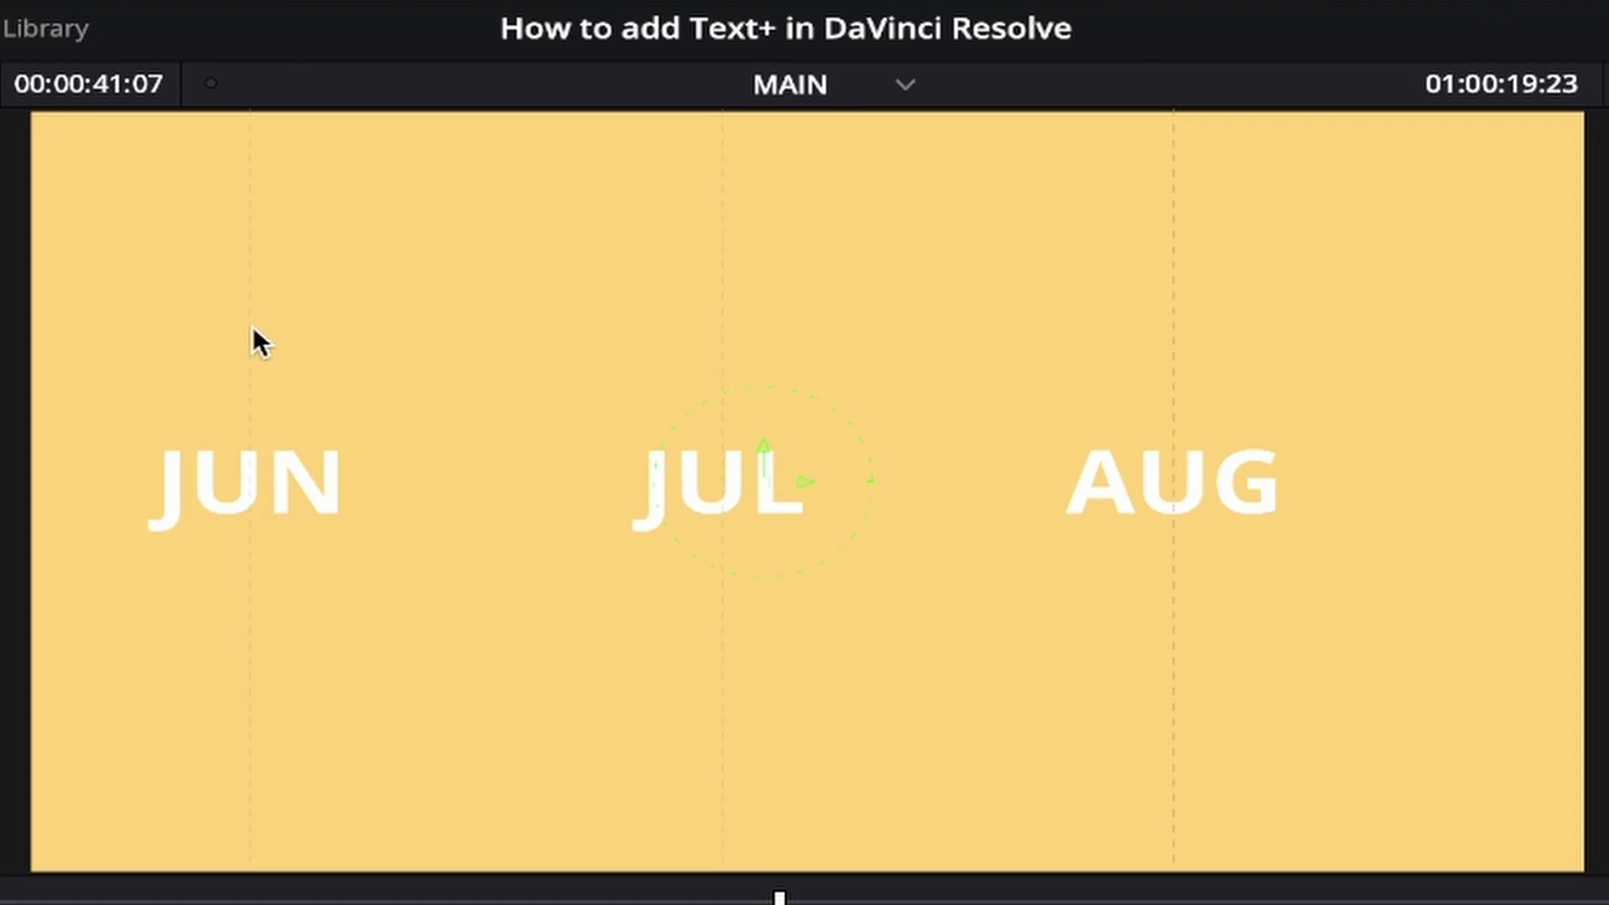
left_click_drag(252, 328, 287, 344)
mouse_move(720, 325)
left_mouse_down()
mouse_move(787, 337)
mouse_move(696, 341)
mouse_move(707, 329)
left_mouse_up()
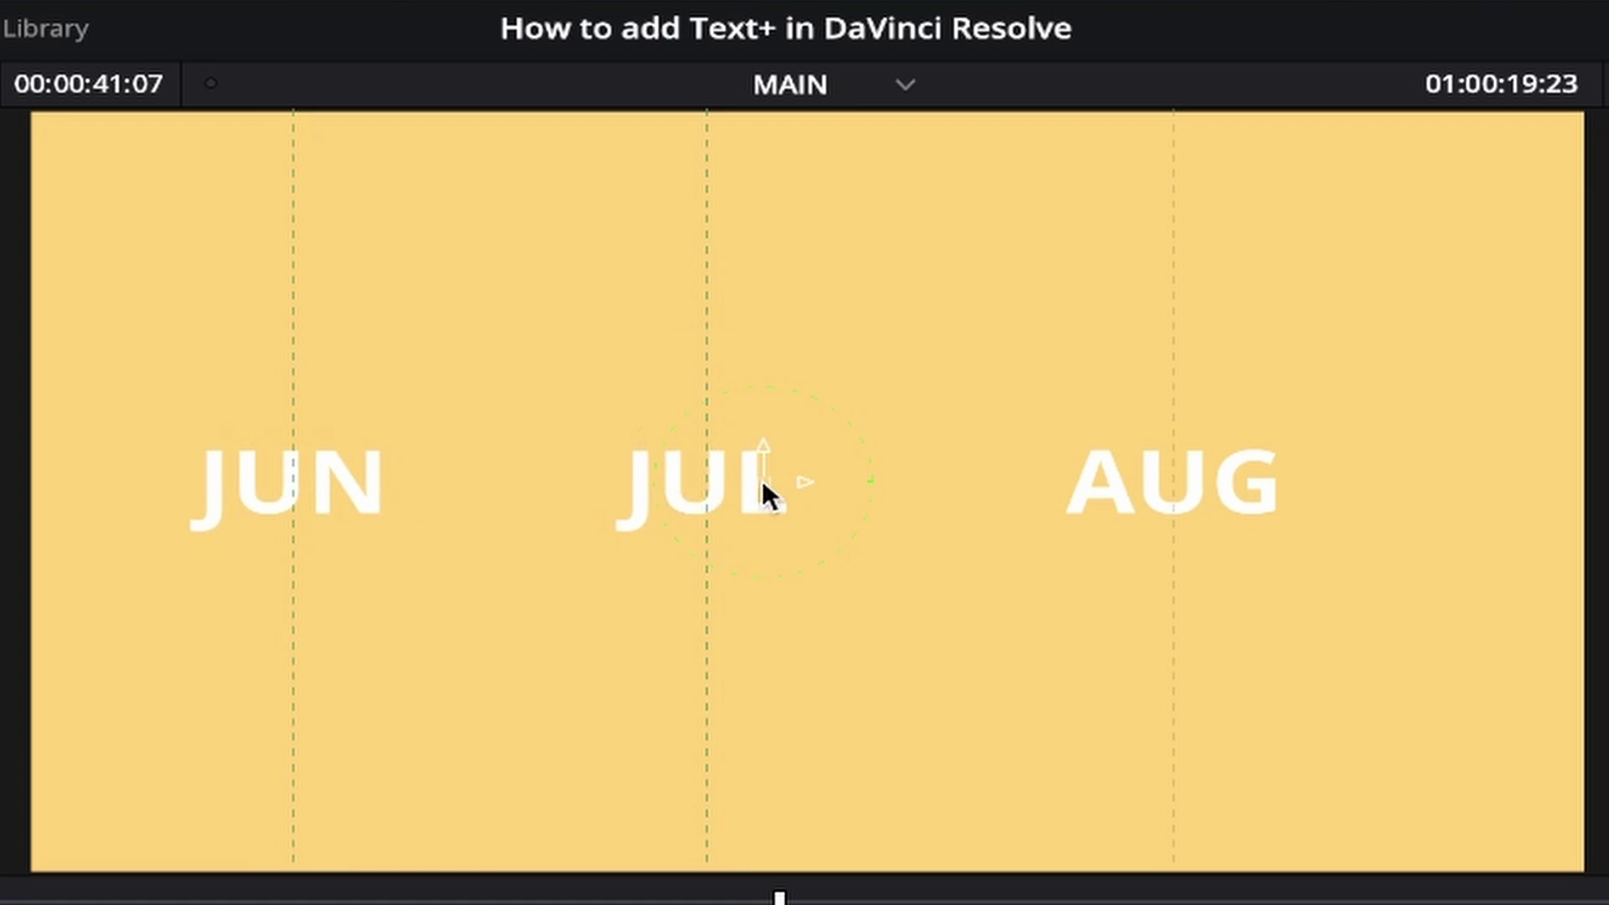
Step: Move the whole three-month title slightly to the right in the viewer and adjust its vertical position
left_click_drag(762, 480, 819, 478)
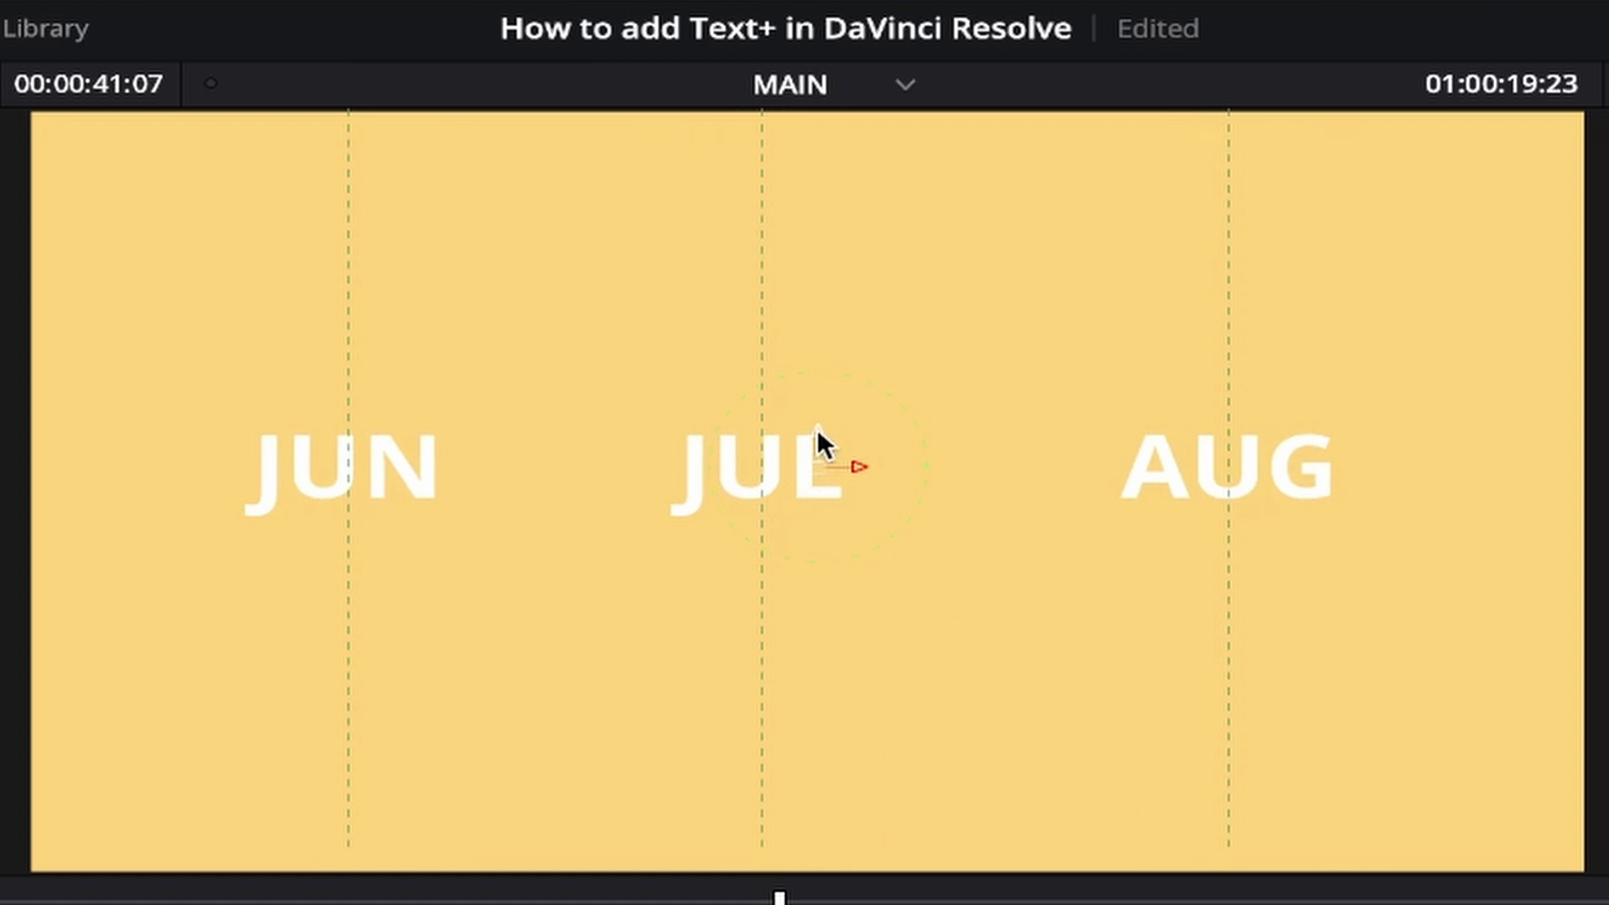
left_click_drag(817, 430, 888, 599)
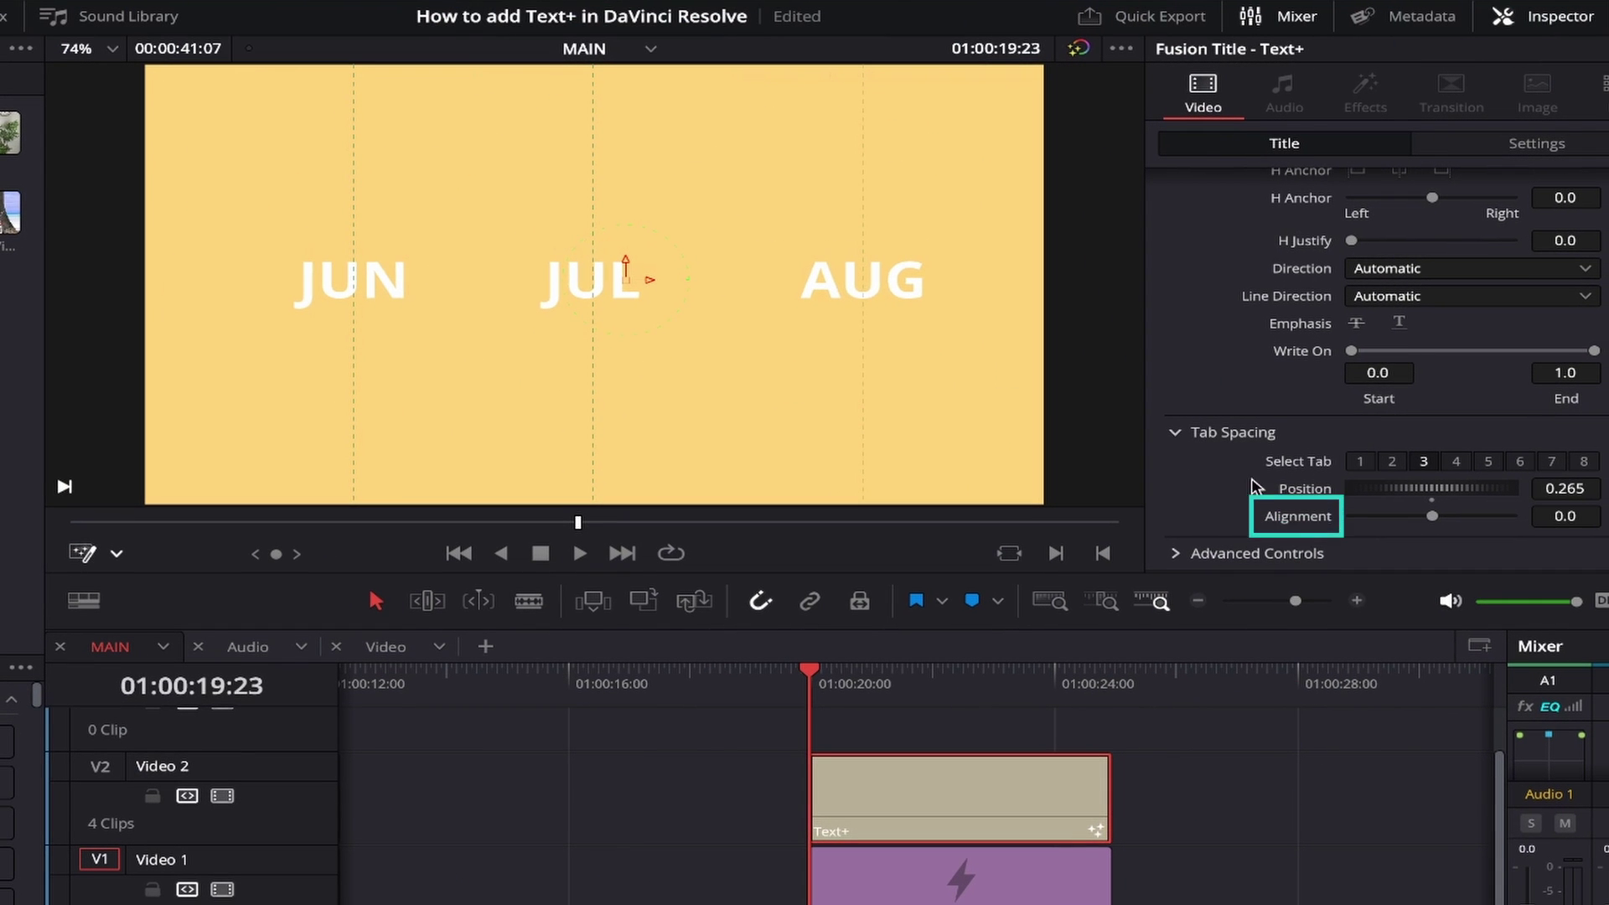
Step: Try tab 1's alignment at -1.0 and 1.0, and reset it to its default
left_click(1360, 461)
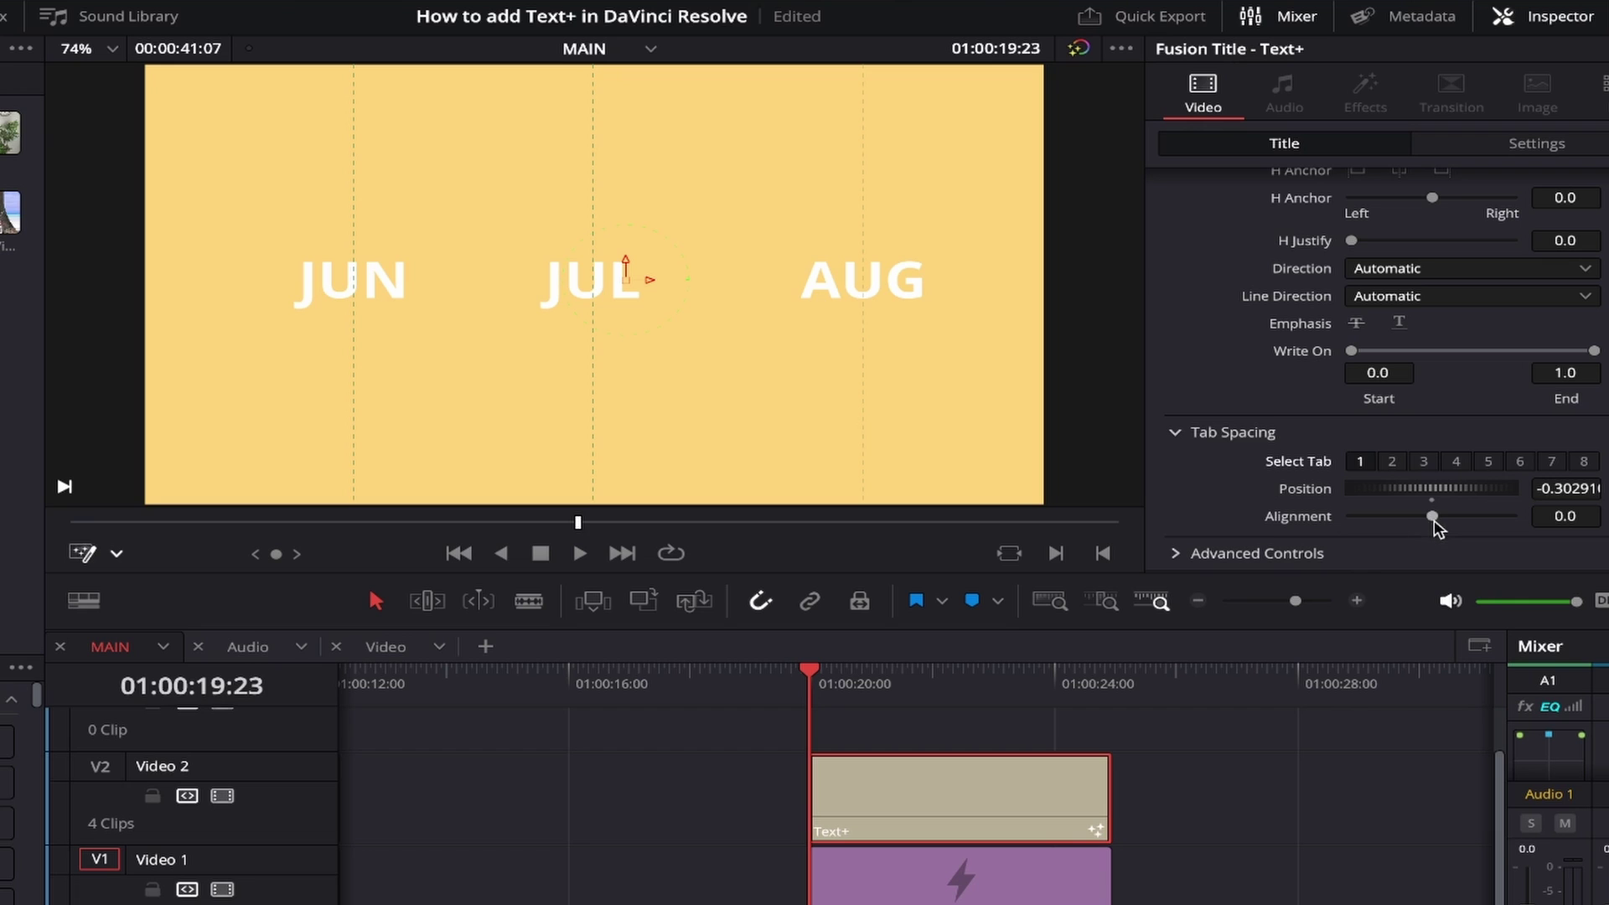
left_click_drag(1433, 517, 1351, 517)
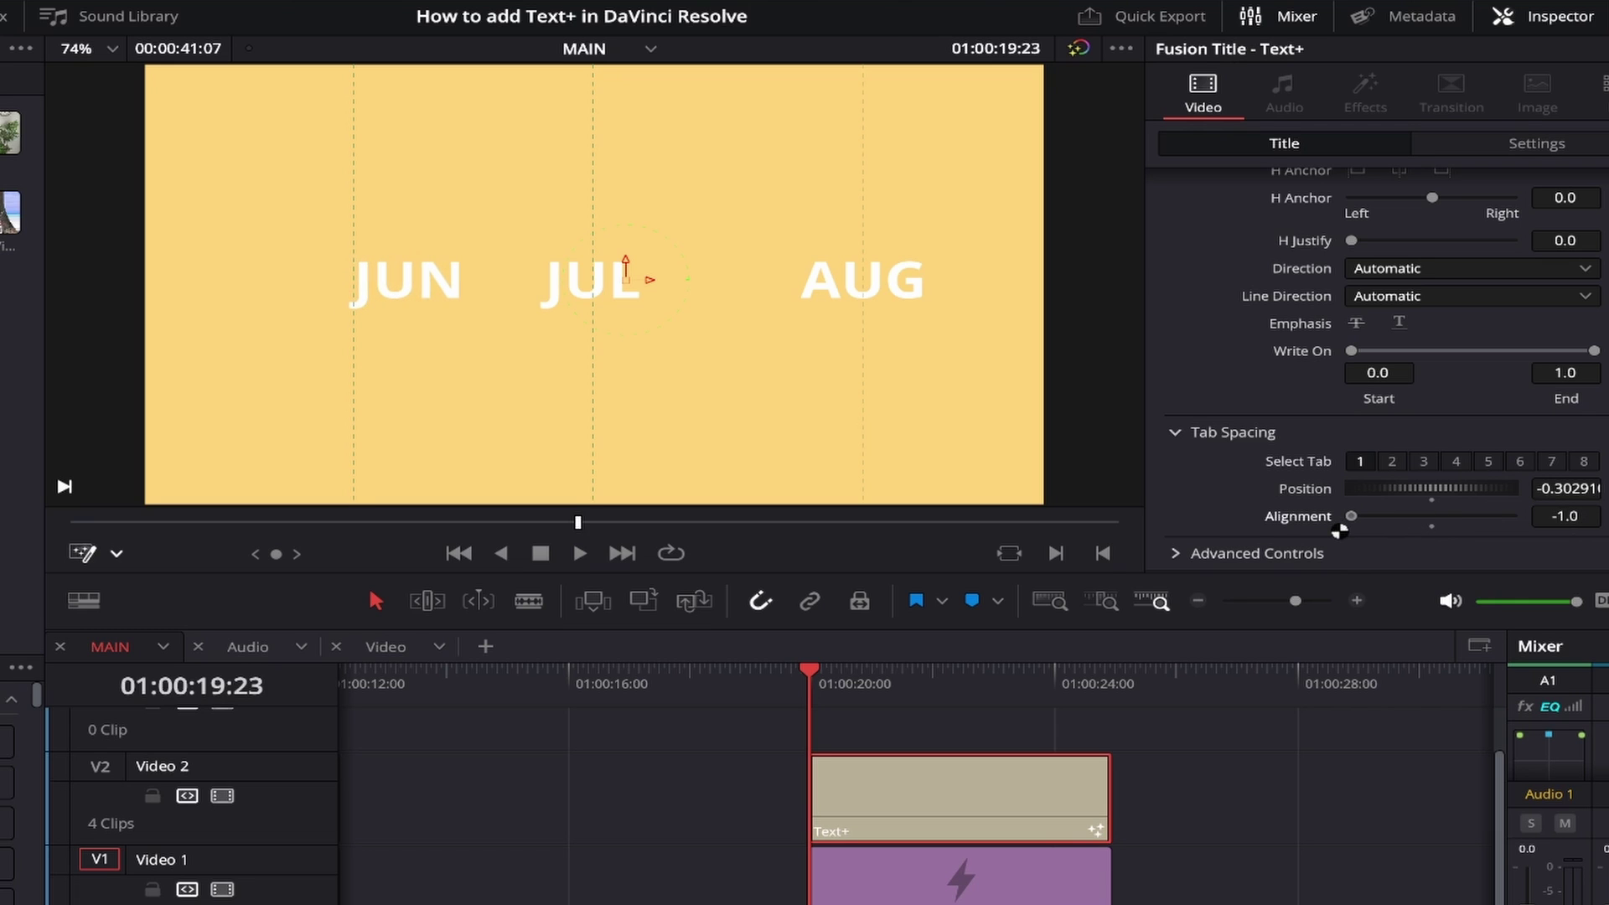
left_click_drag(1351, 517, 1512, 517)
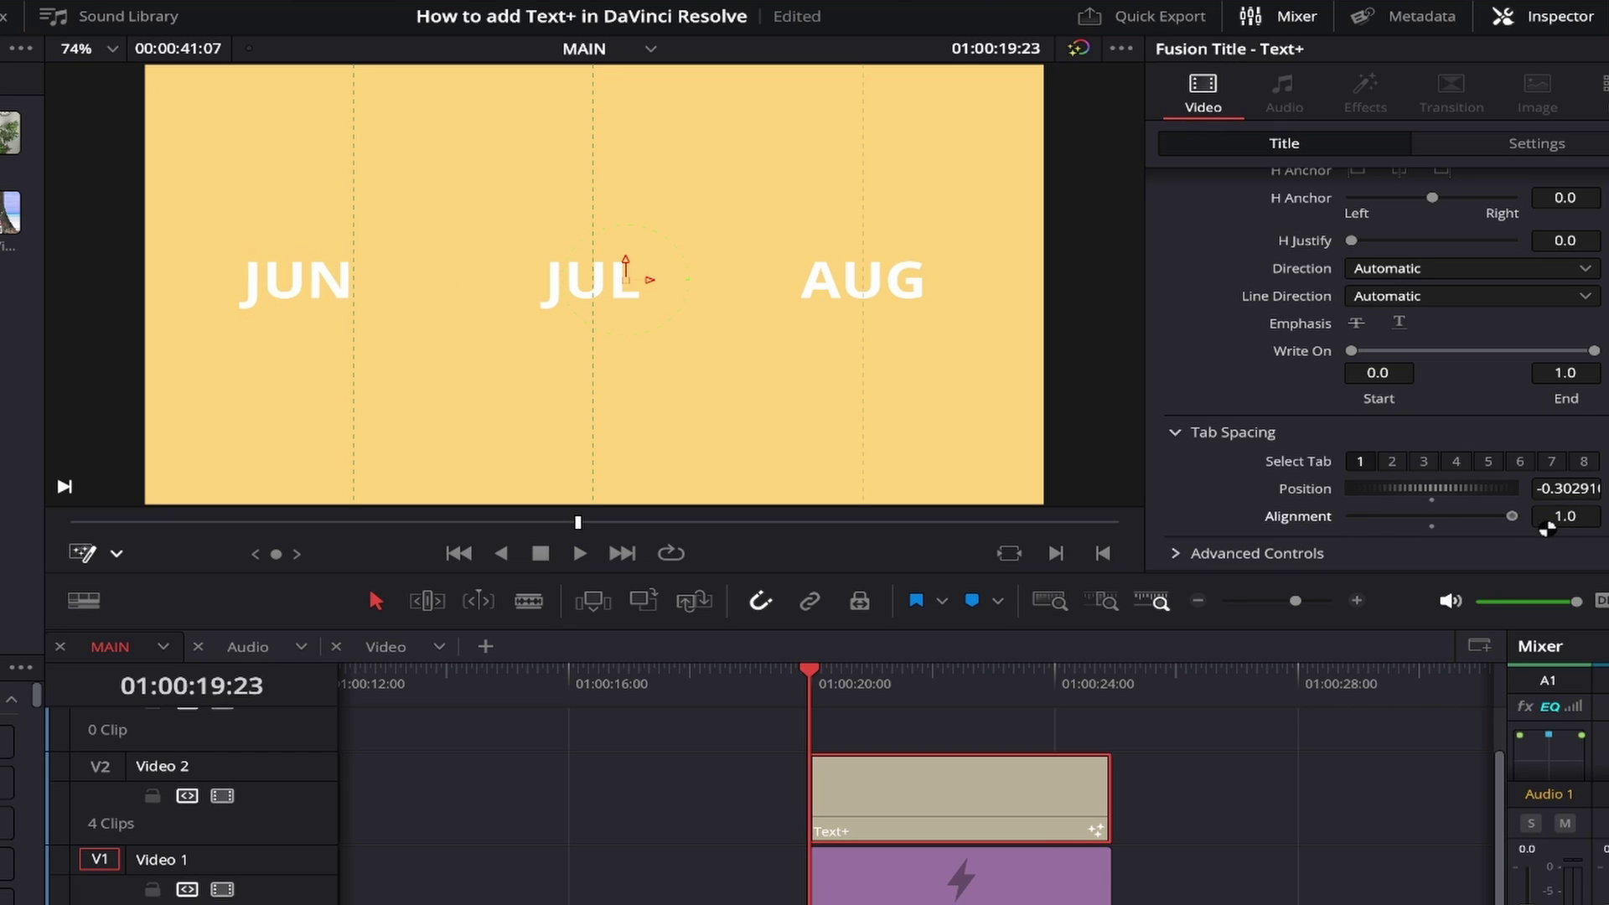
double_click(1312, 517)
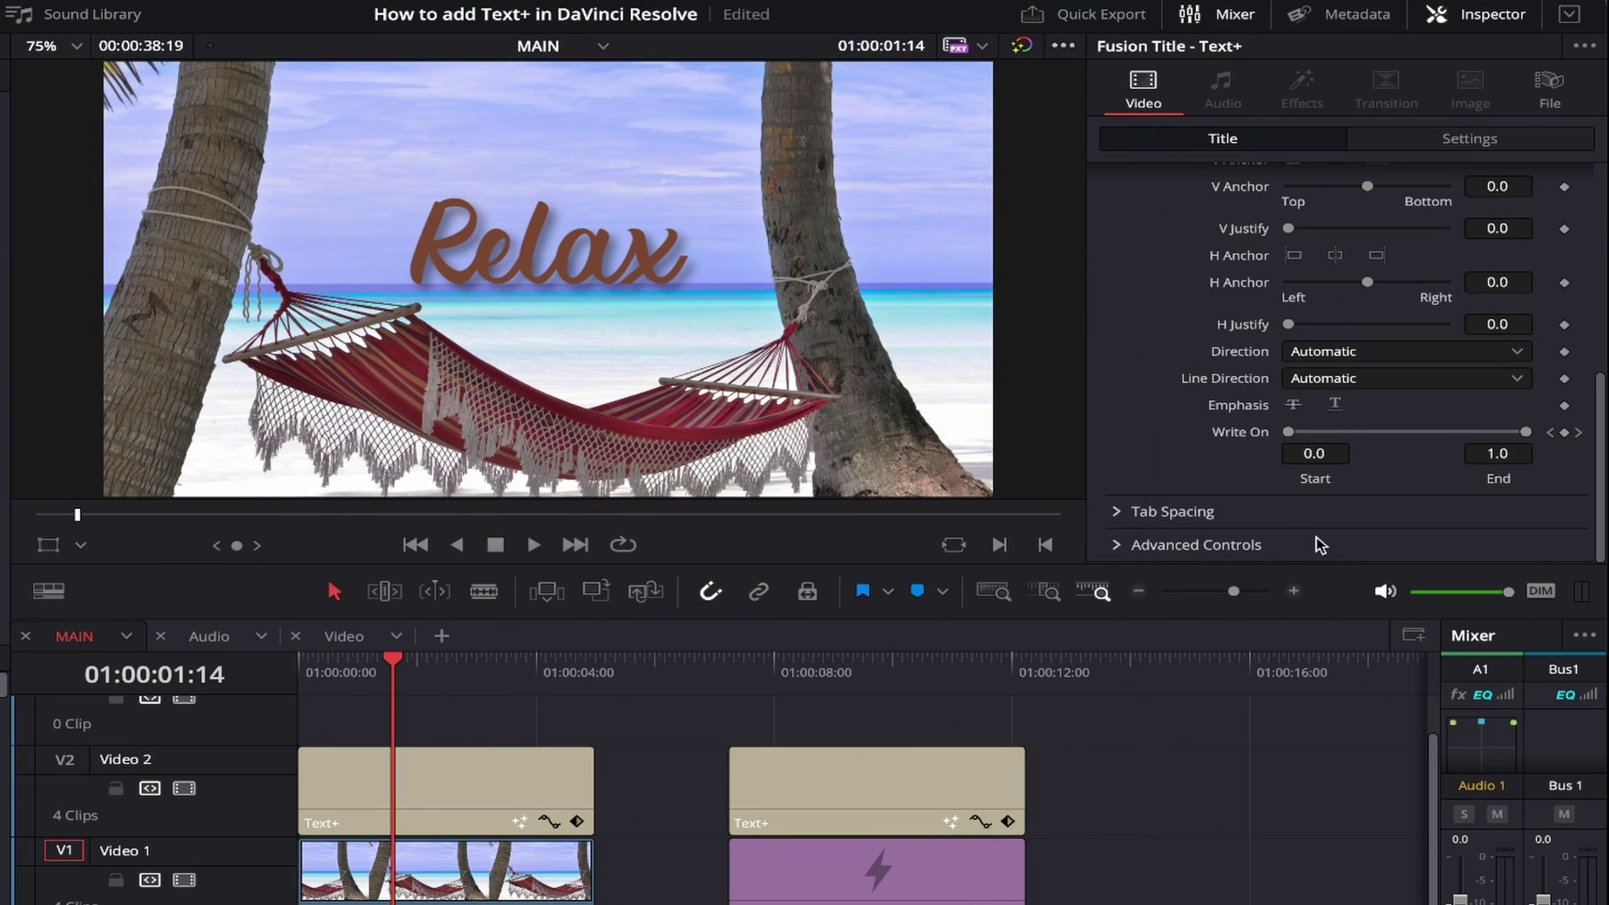
Step: Try the Right to Left reading direction on the Relax title, and reset it to its default
left_click(1115, 545)
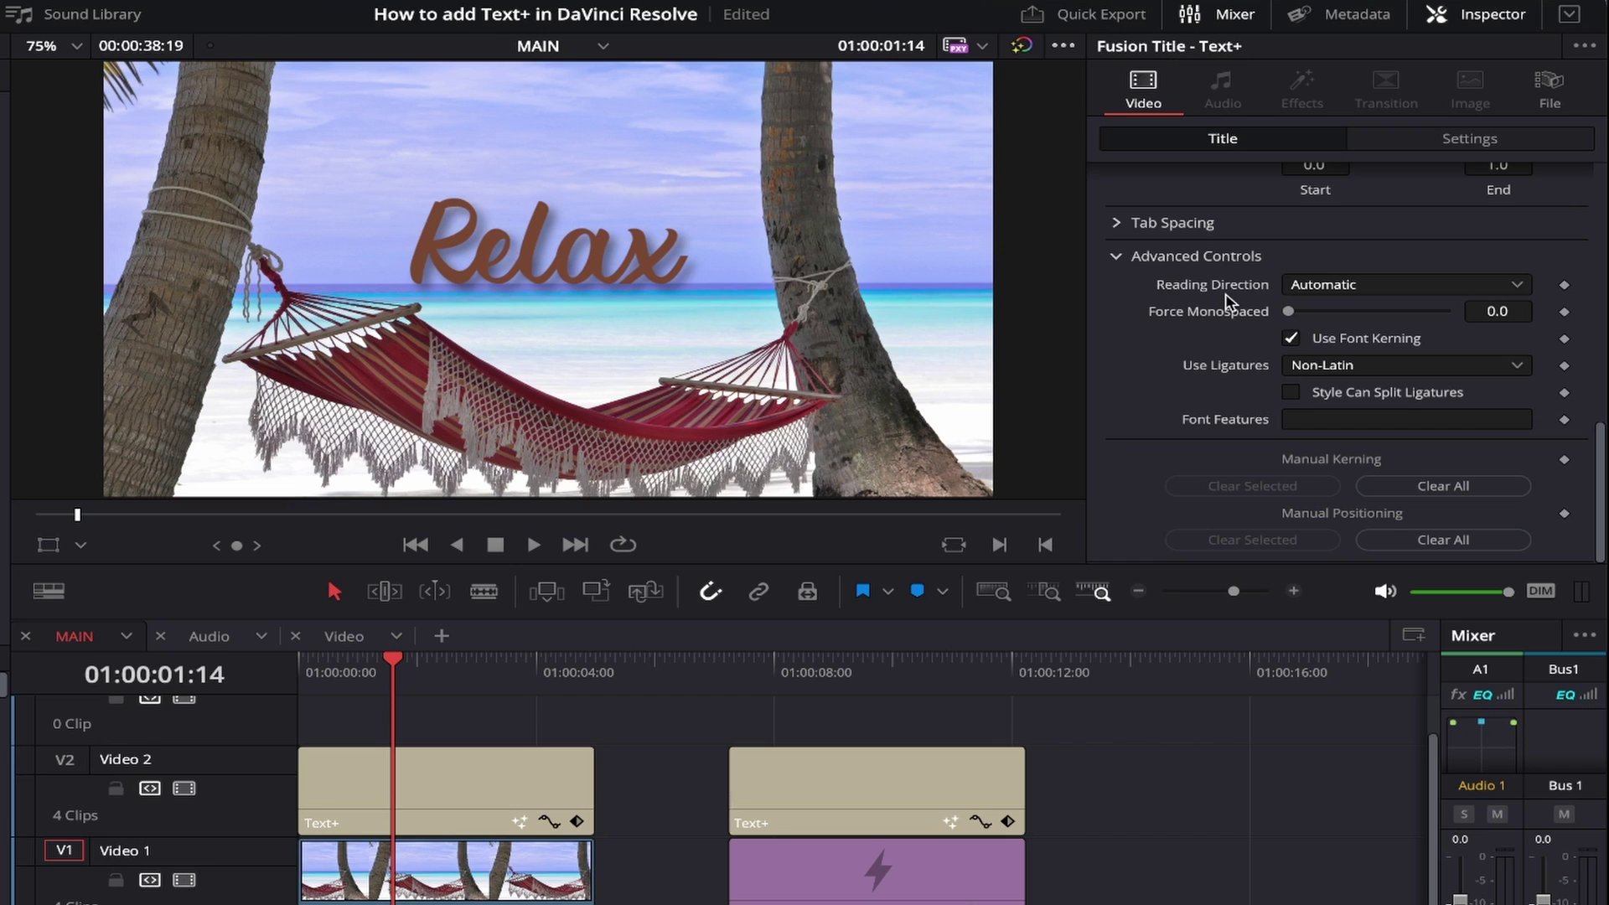
left_click(1517, 285)
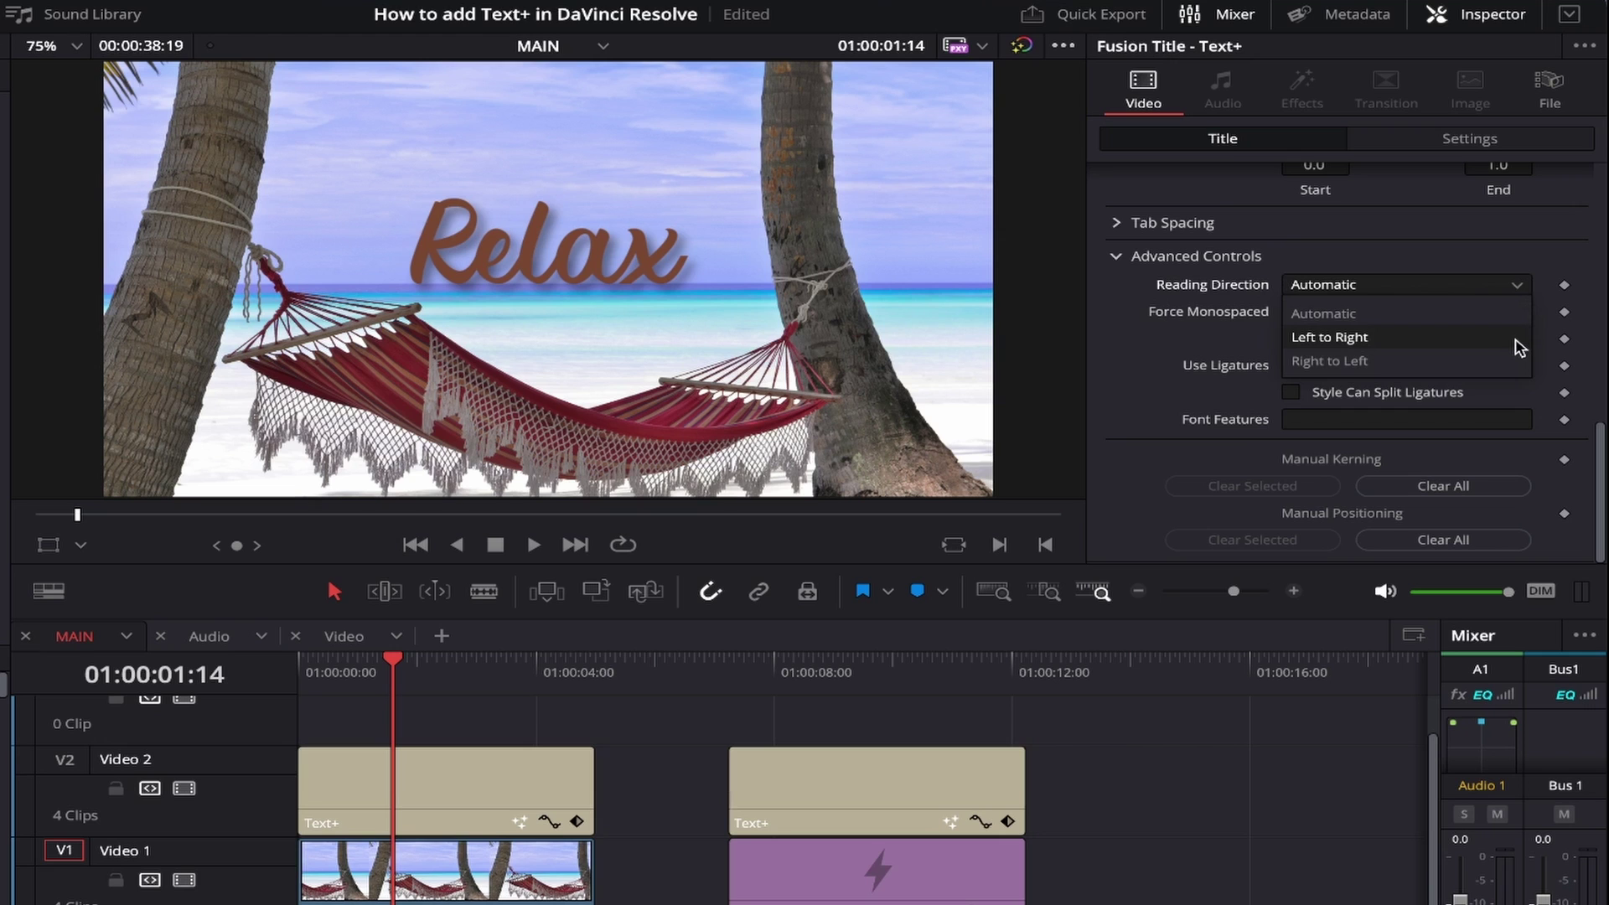
left_click(1333, 361)
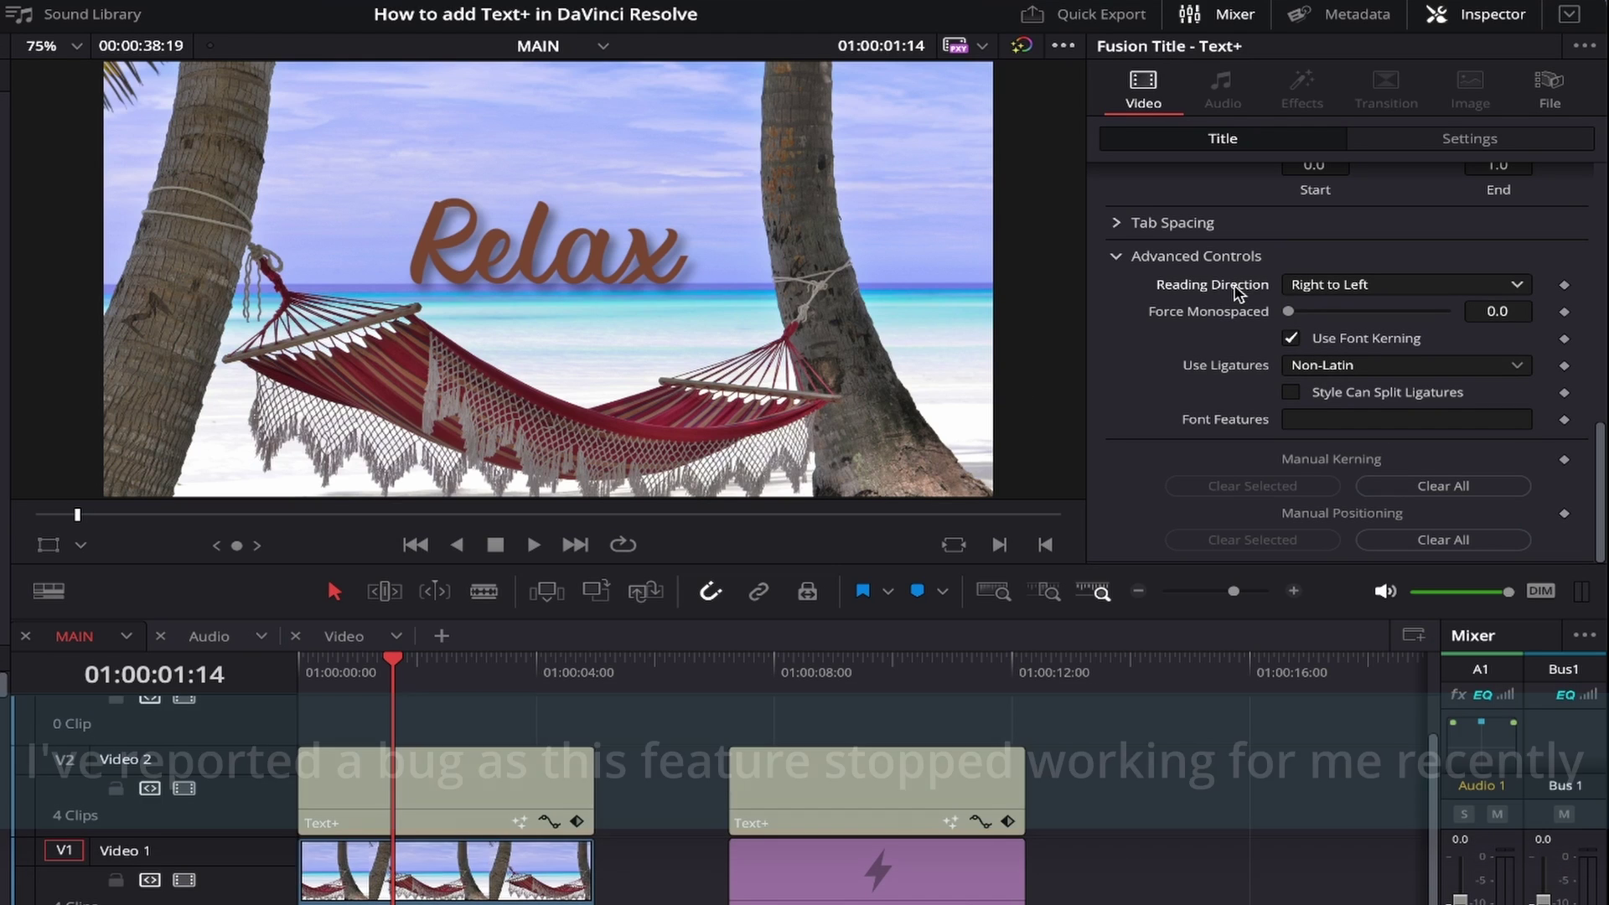
double_click(1234, 286)
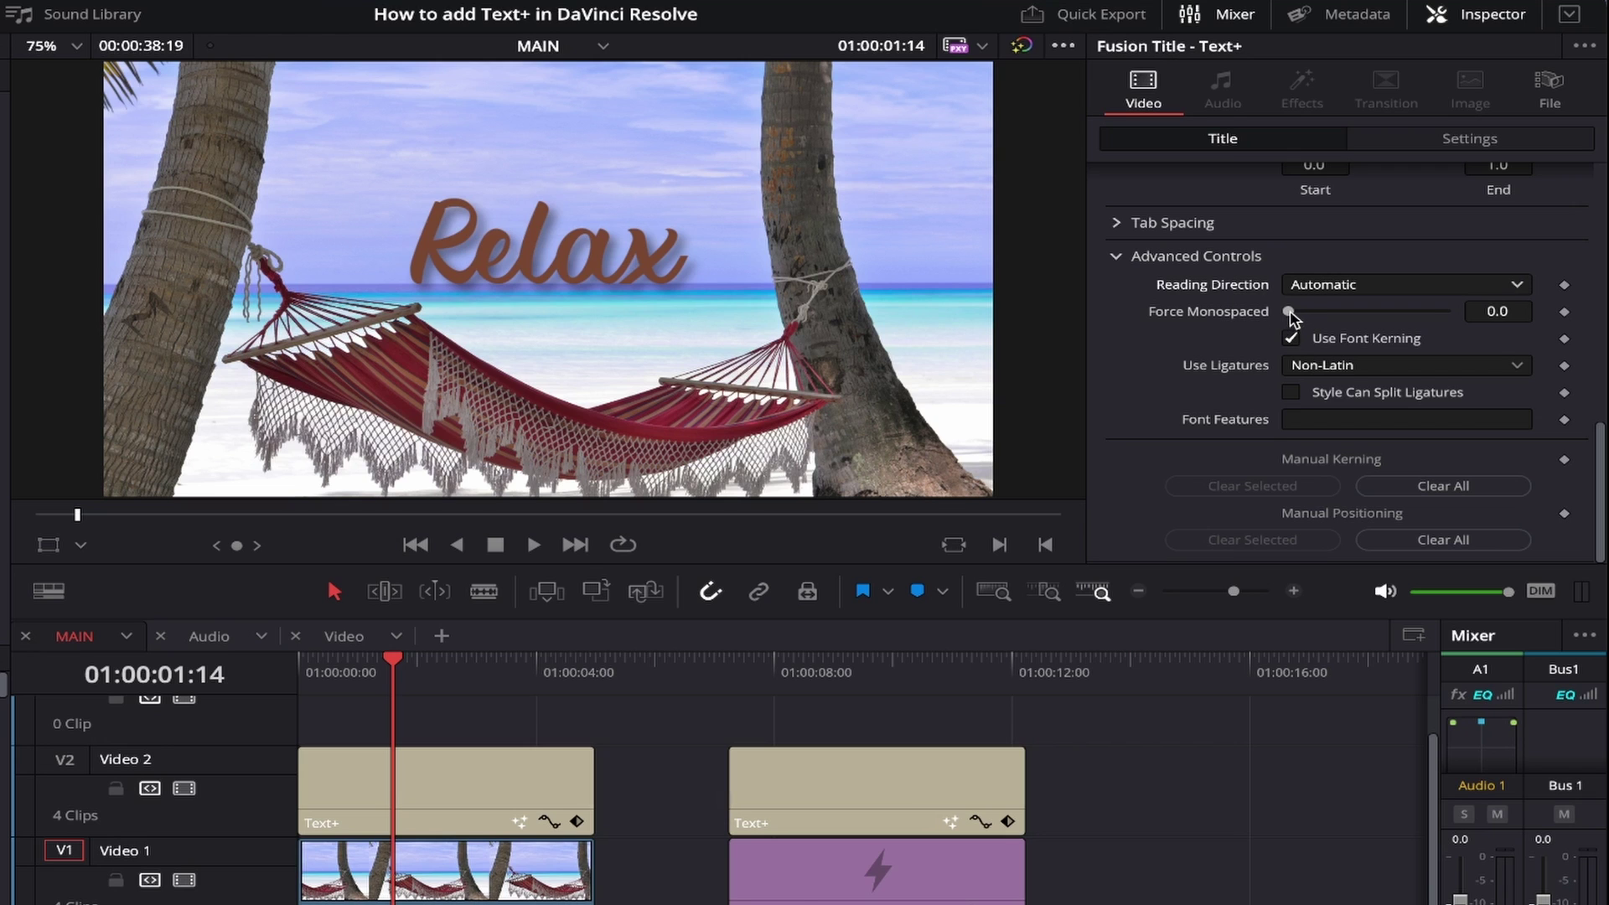
Step: Set the Relax title's Force Monospaced value to 1.0
left_click_drag(1290, 316, 1471, 316)
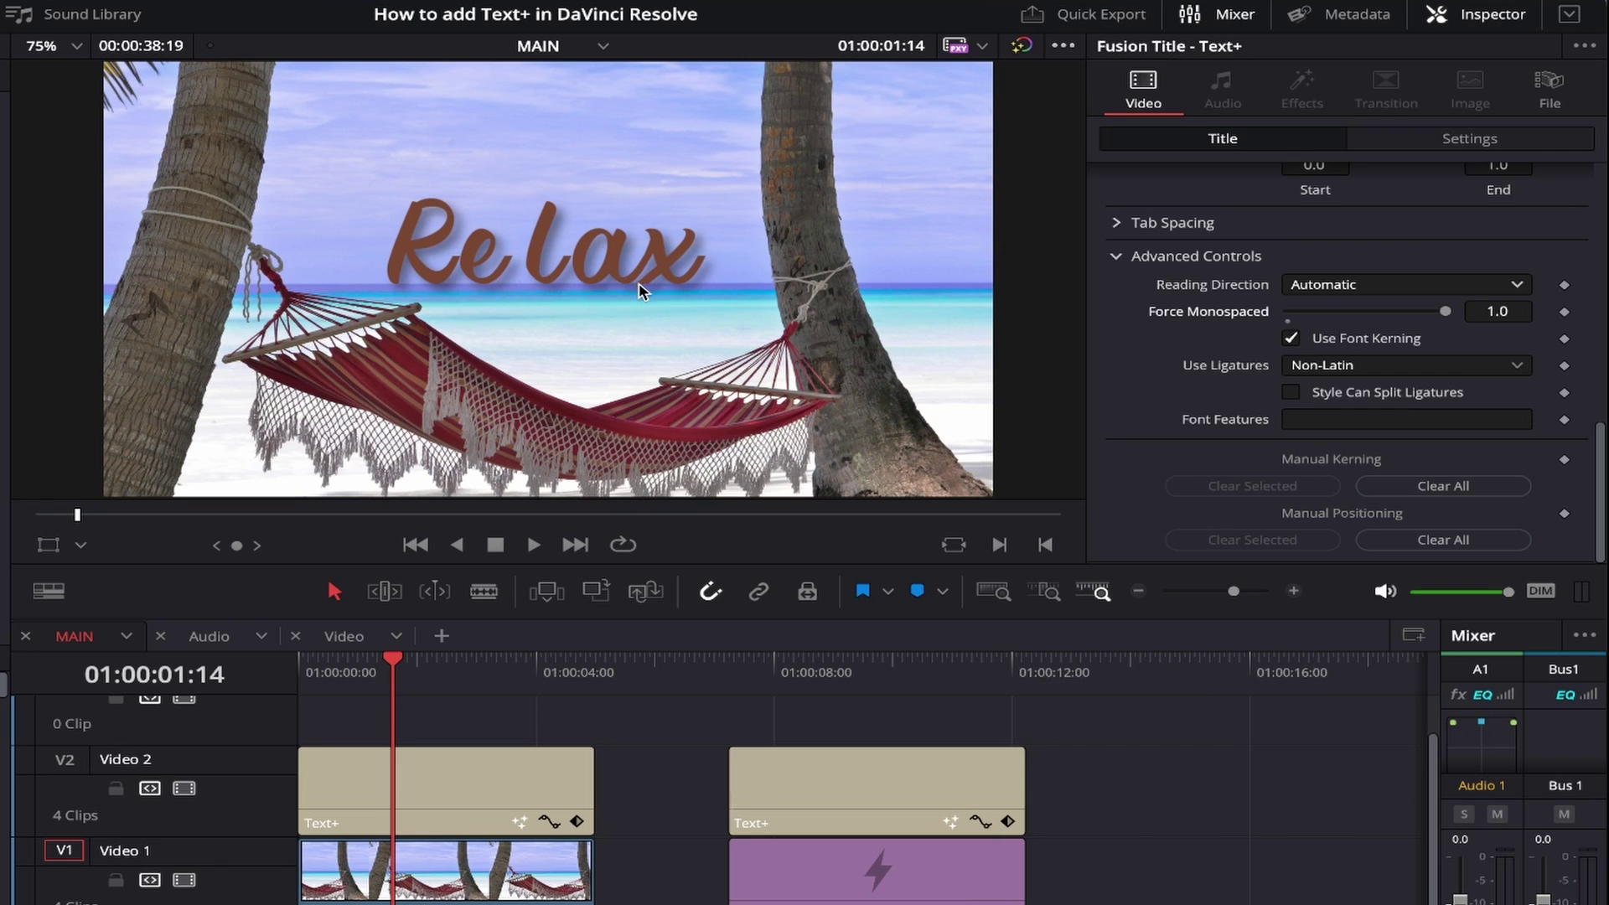
Step: Reset the Relax title's Force Monospaced value to its default
double_click(1204, 314)
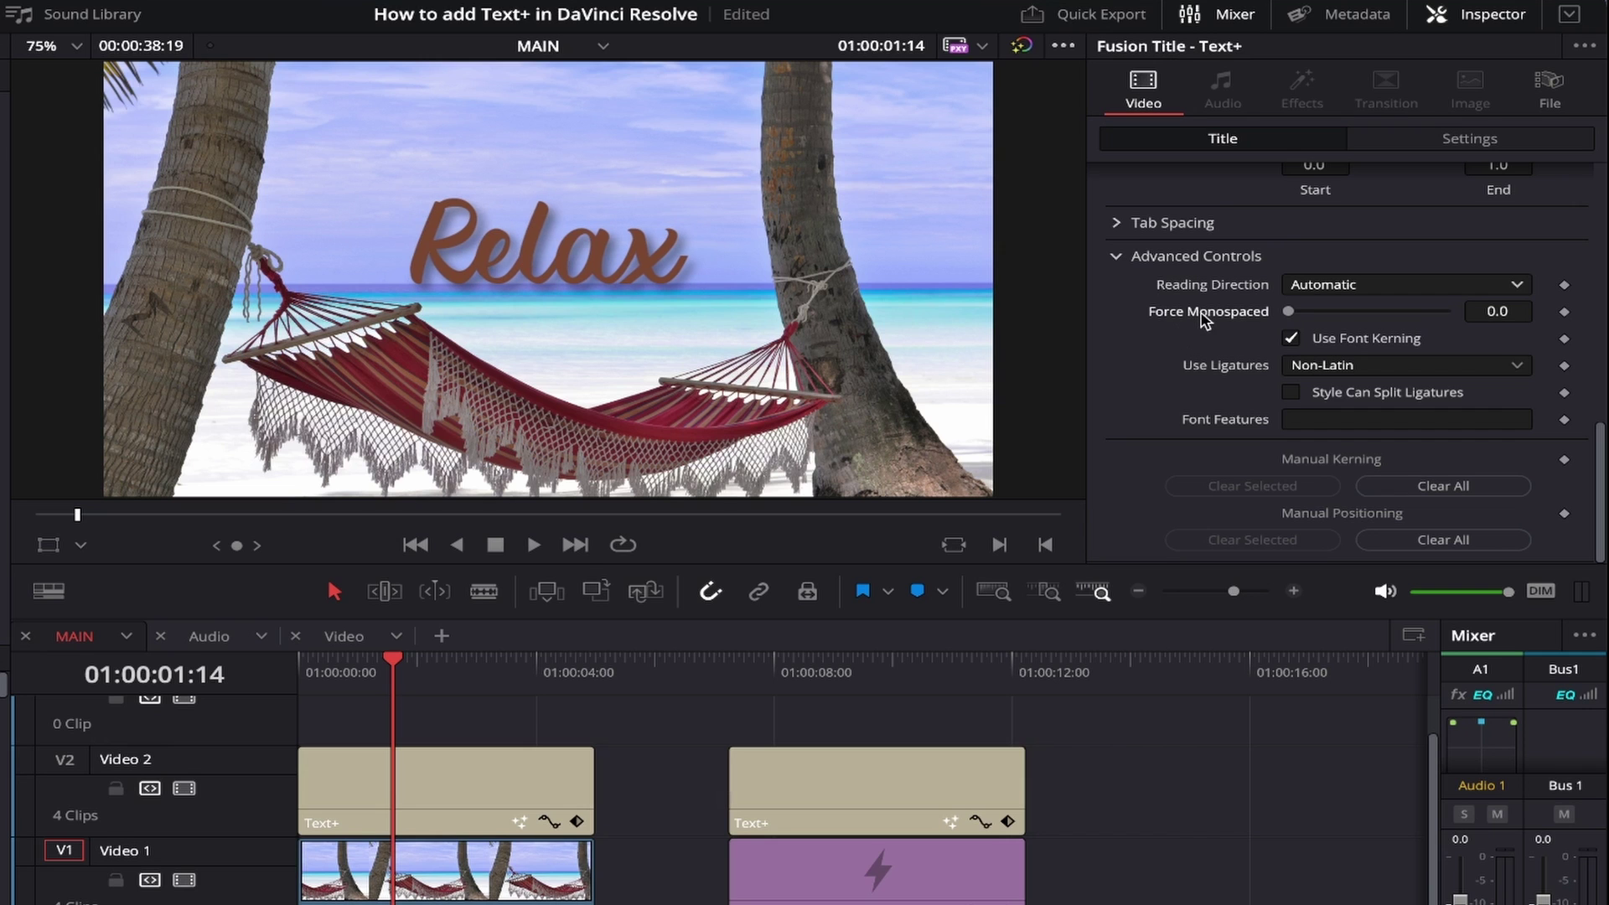
scroll(1184, 361, "up", 5)
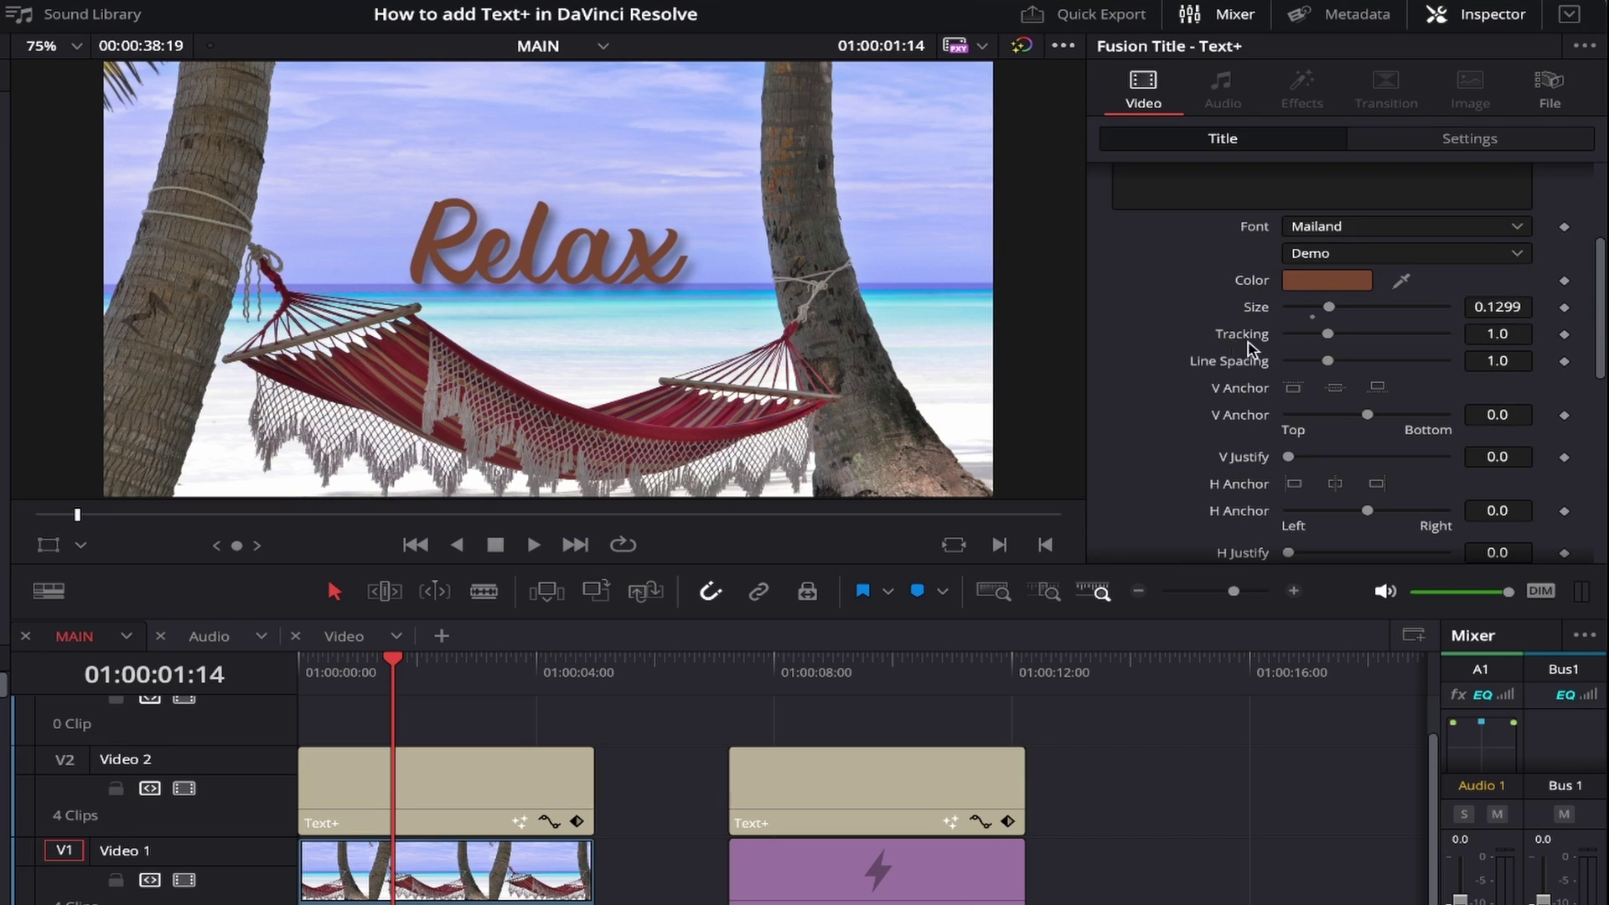
scroll(1159, 362, "down", 10)
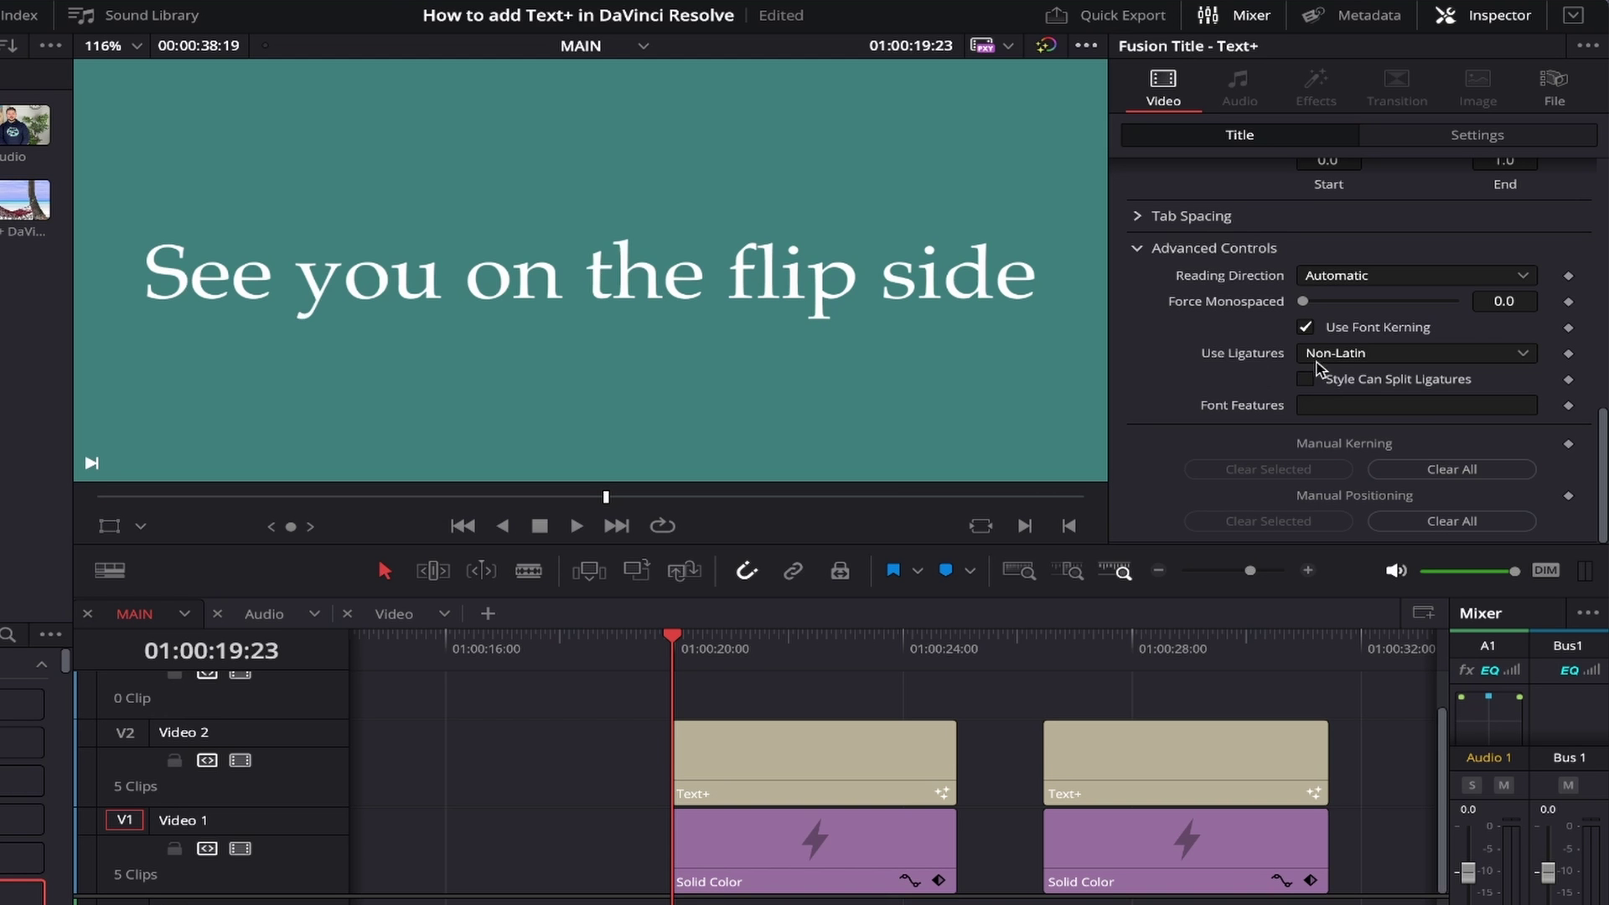
Step: Try the None ligature option on the "See you on the flip side" title, set ligatures to All Scripts, and save the project
left_click(1529, 355)
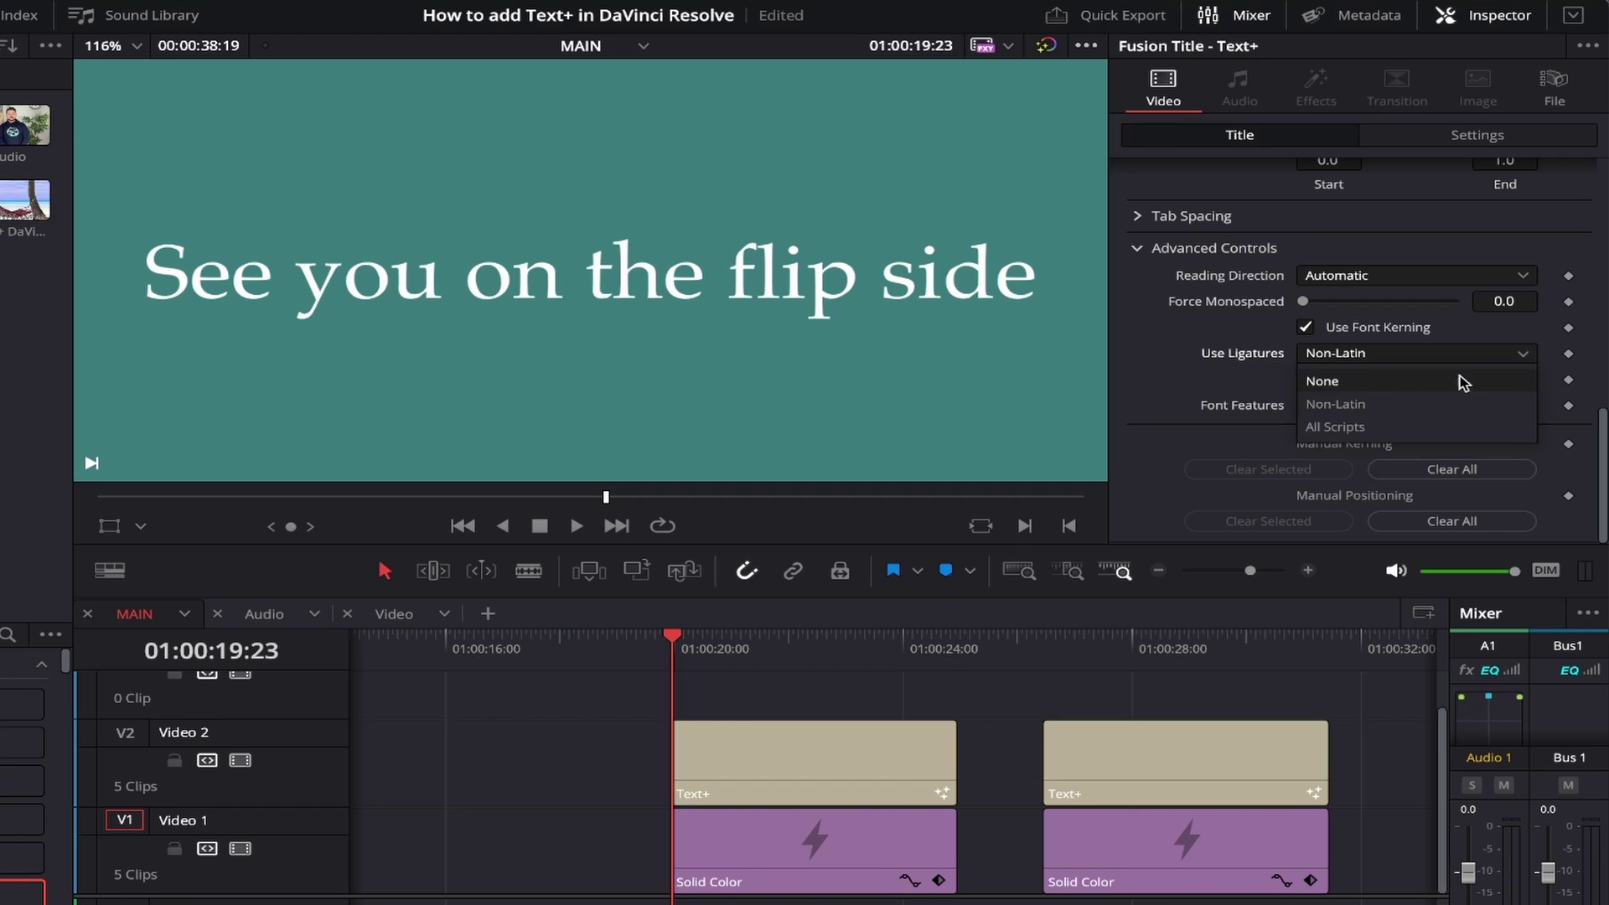
left_click(1369, 383)
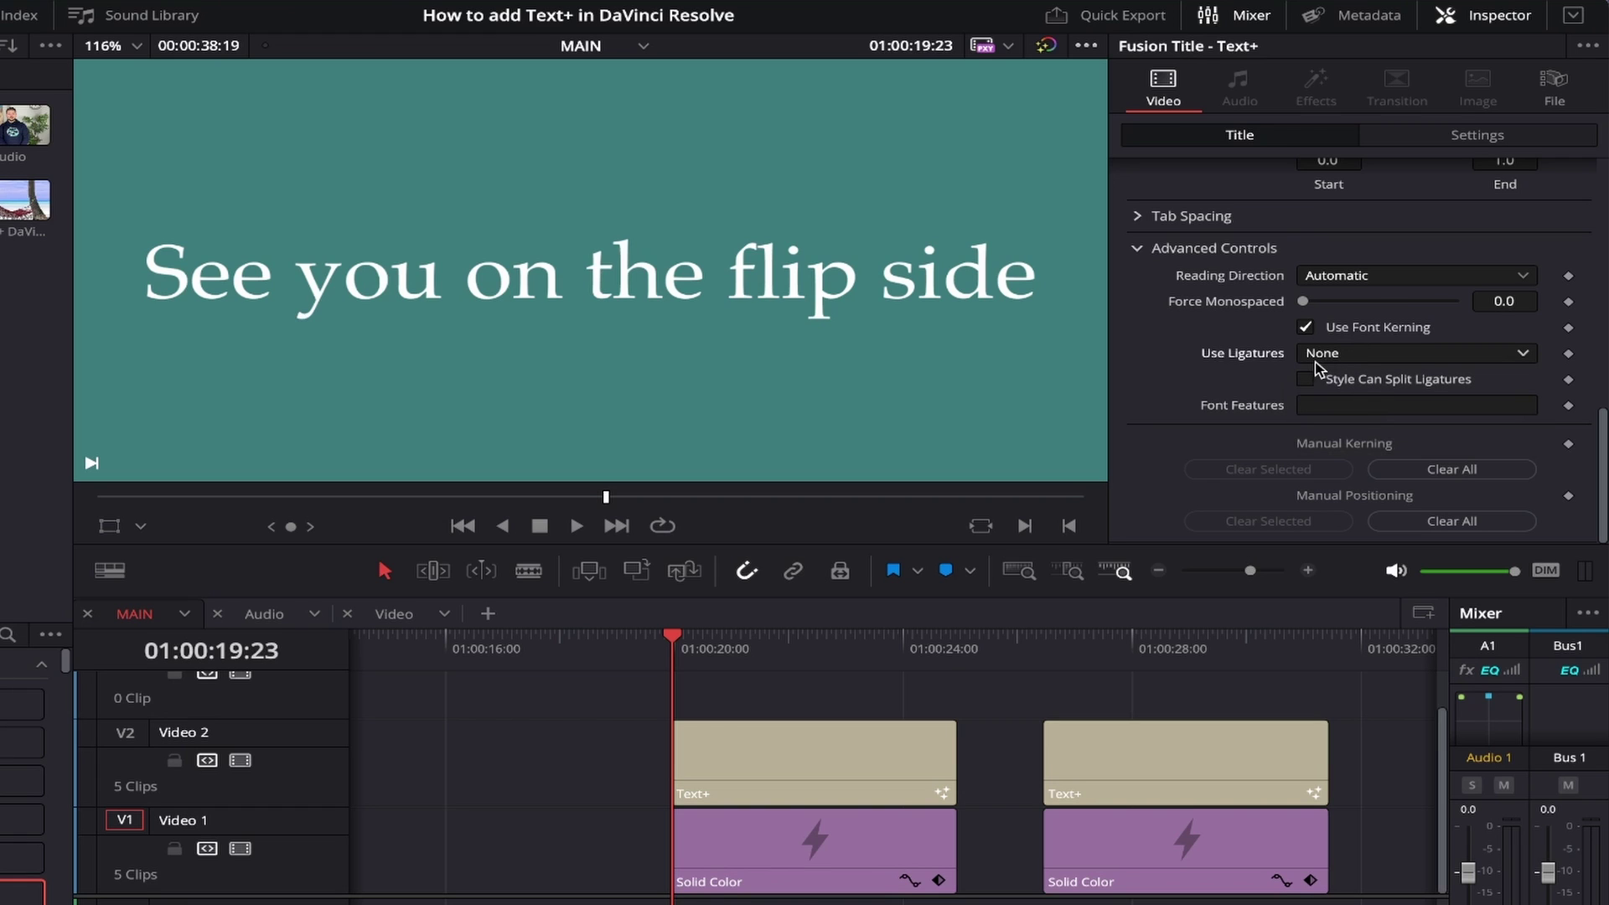
left_click(1525, 358)
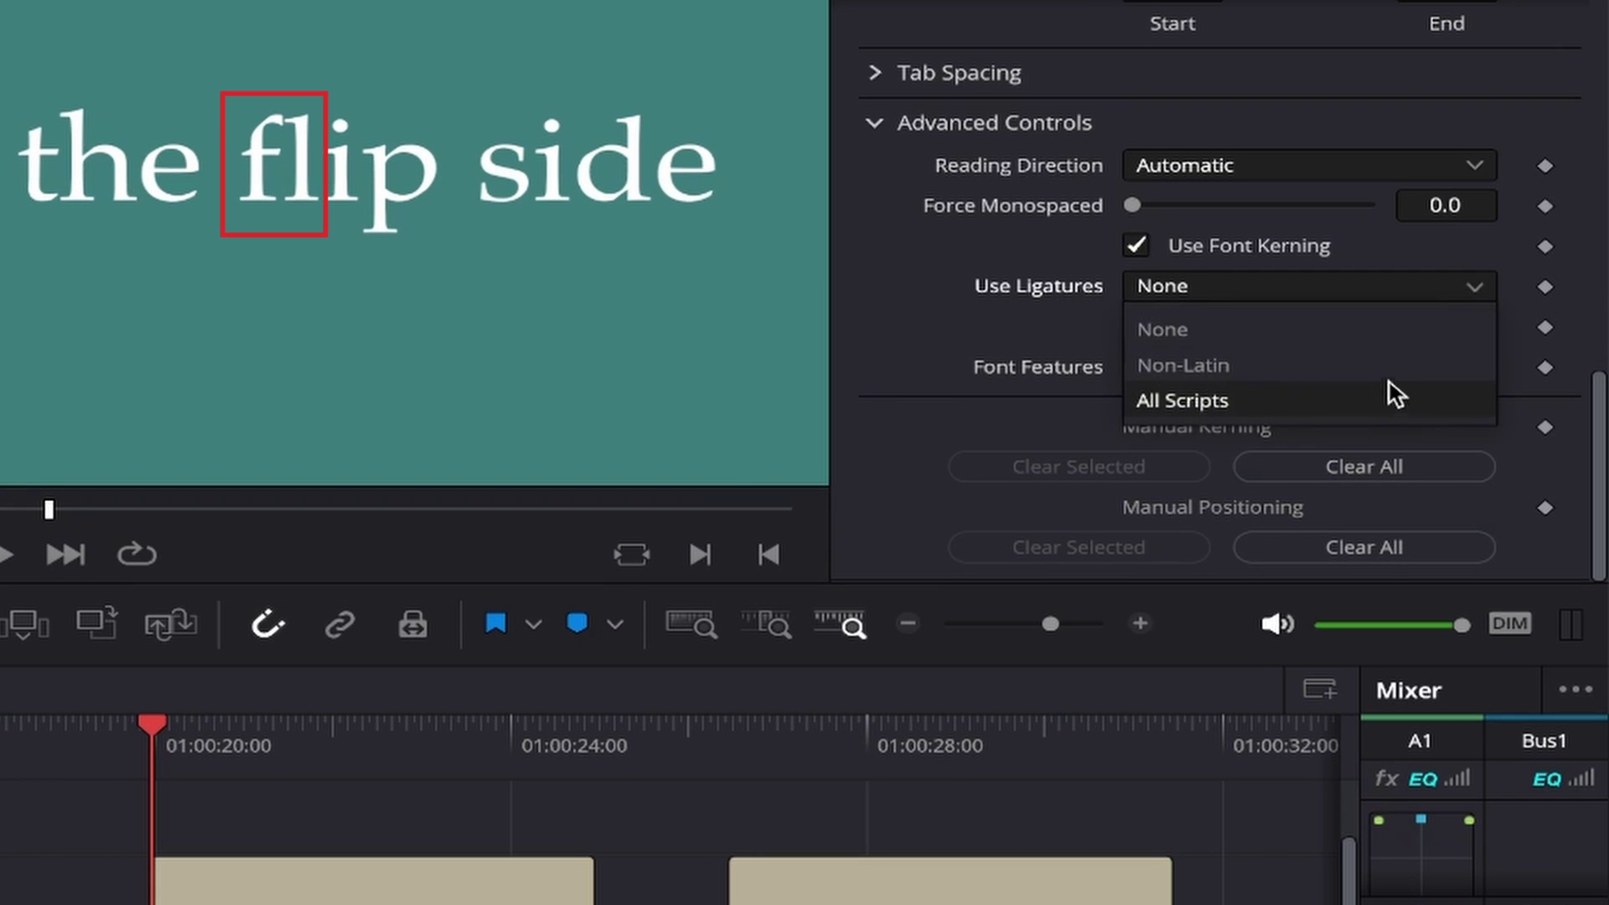
left_click(1392, 393)
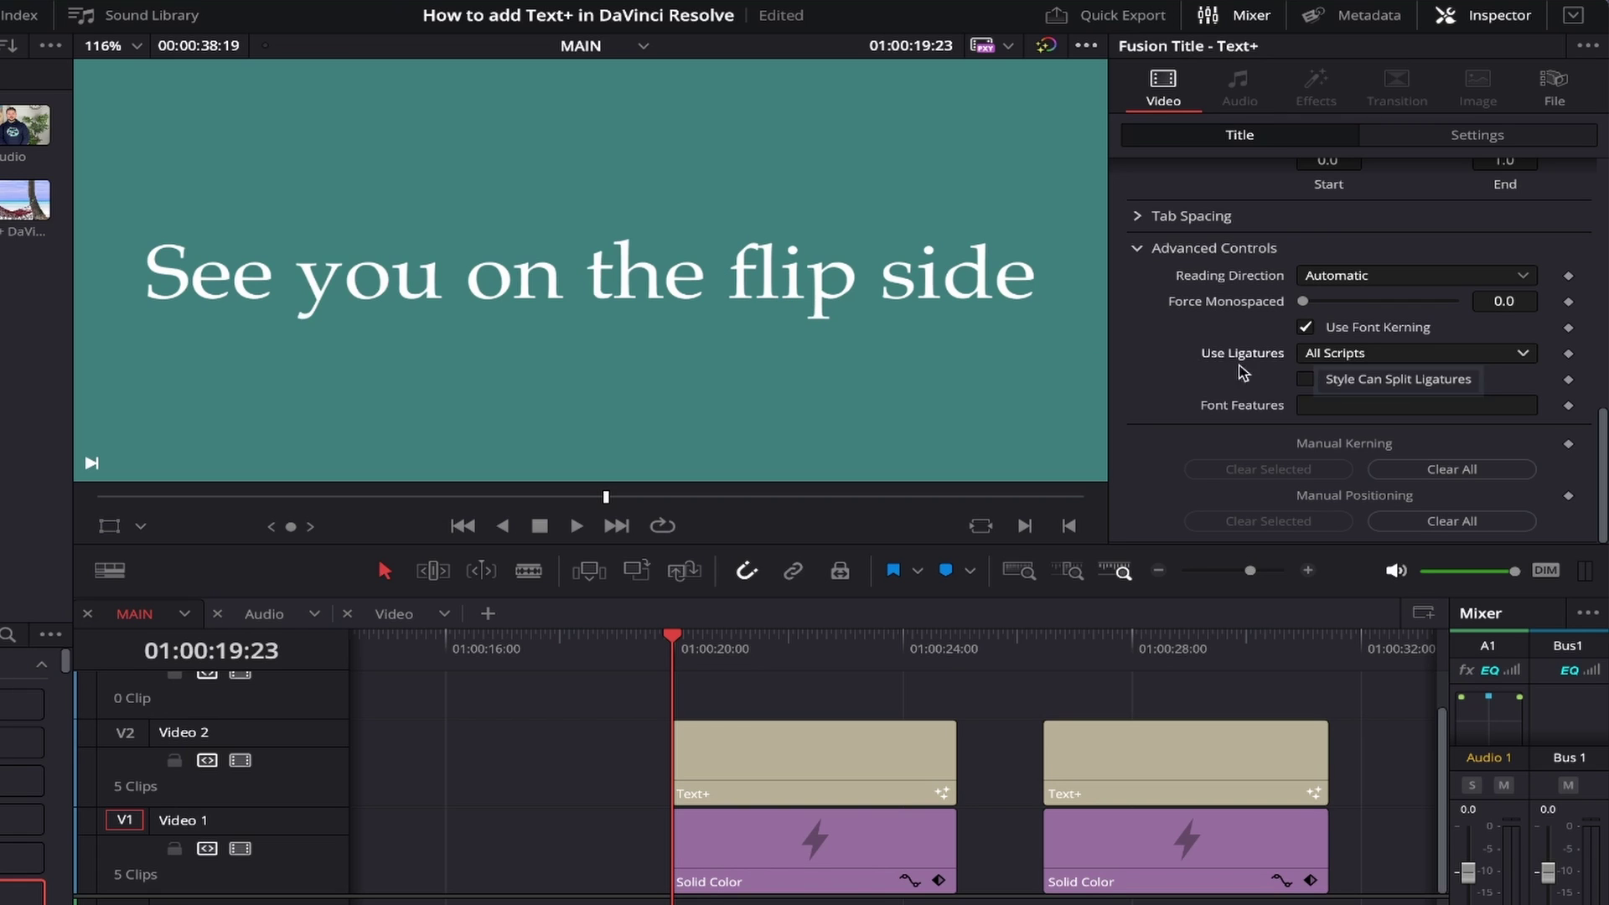
left_click(1305, 381)
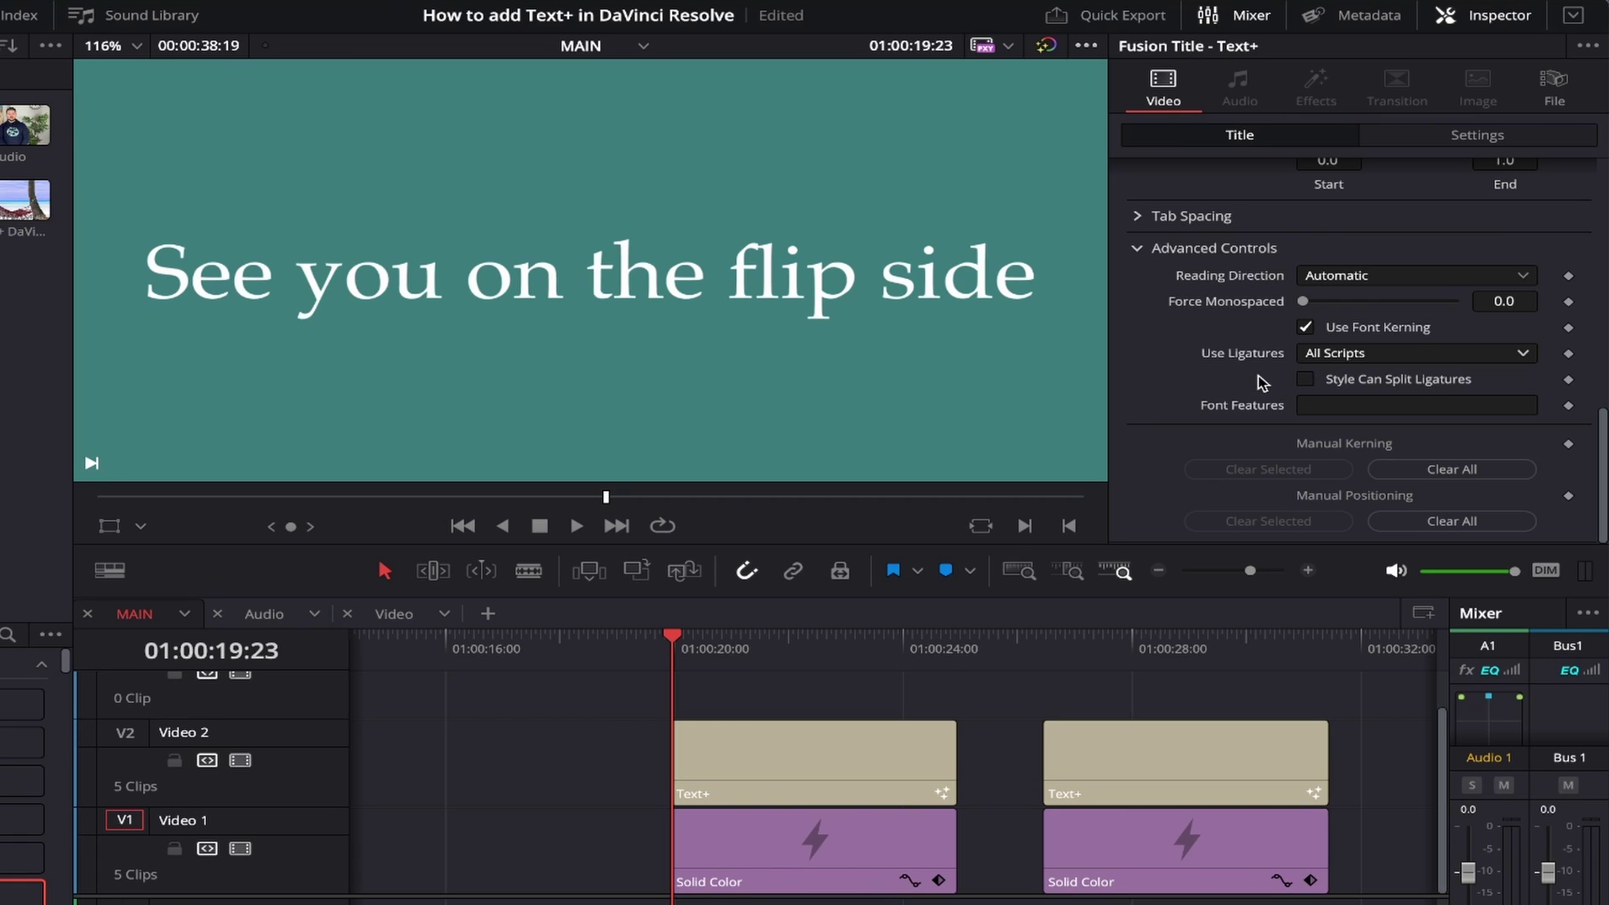
key("ctrl+s")
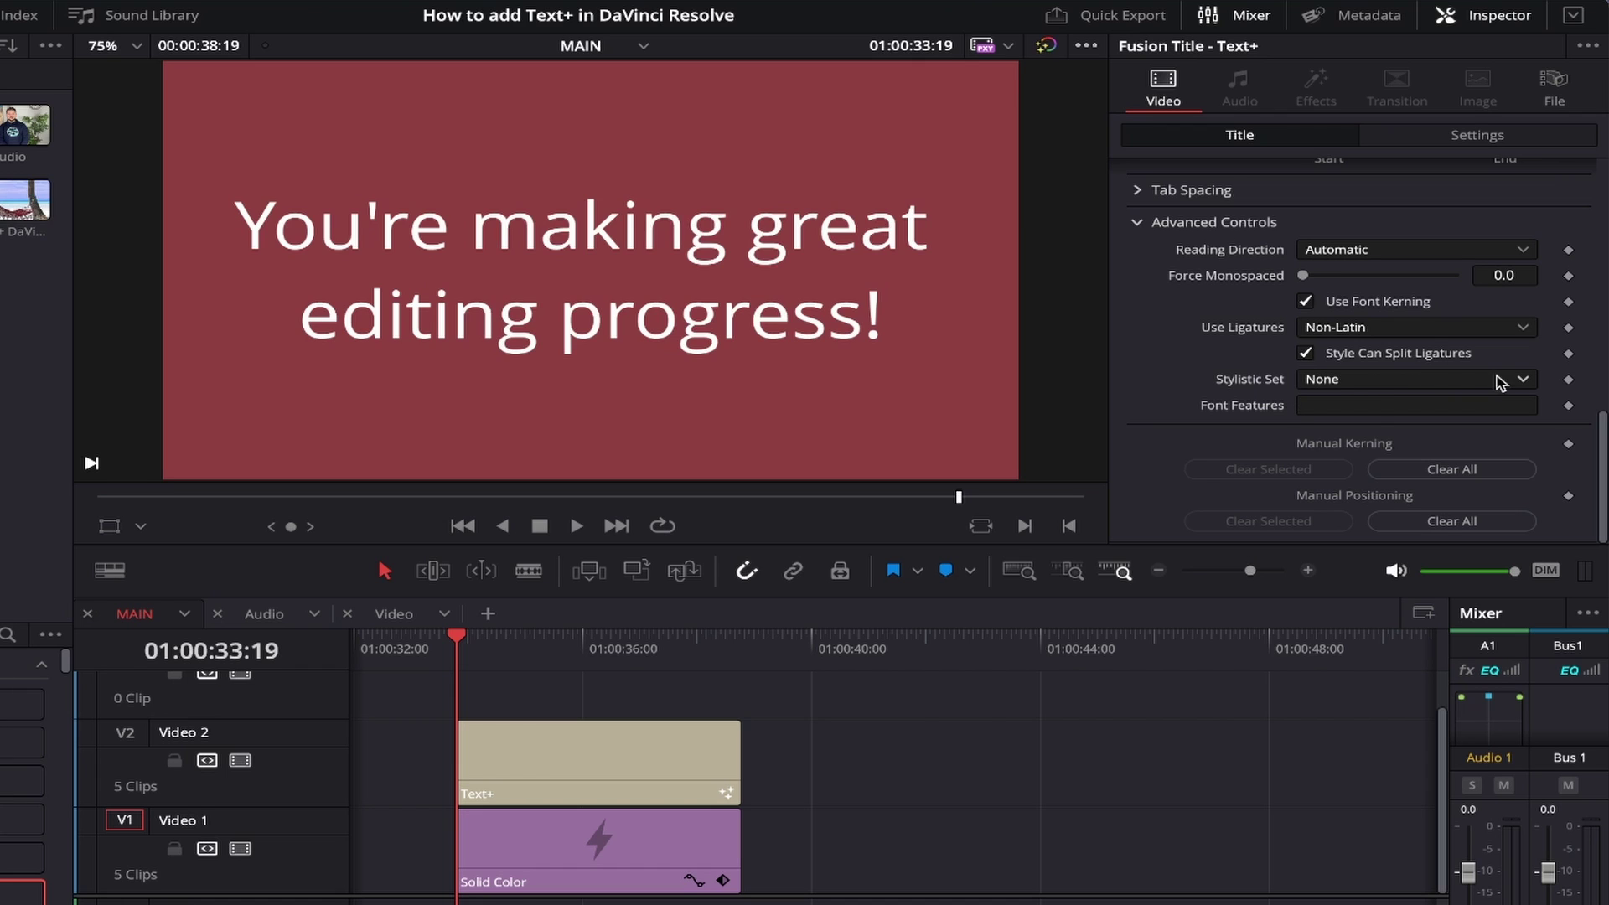
Step: Try Stylistic Set 01 on the "You're making great editing progress!" title, and return the stylistic set to None
left_click(1523, 382)
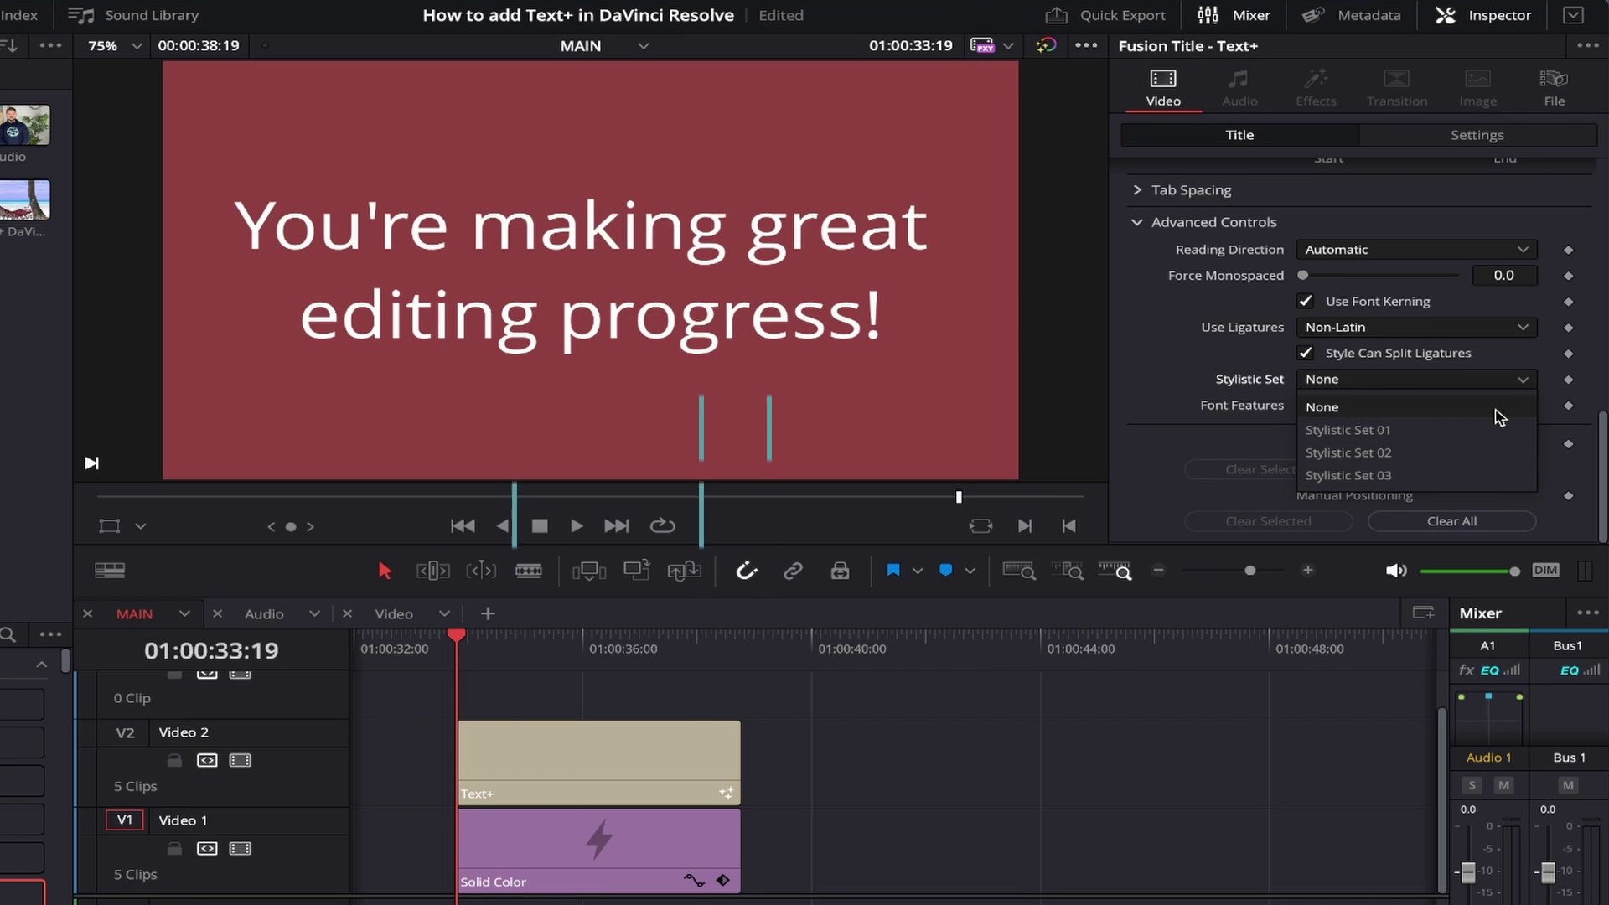
left_click(1449, 433)
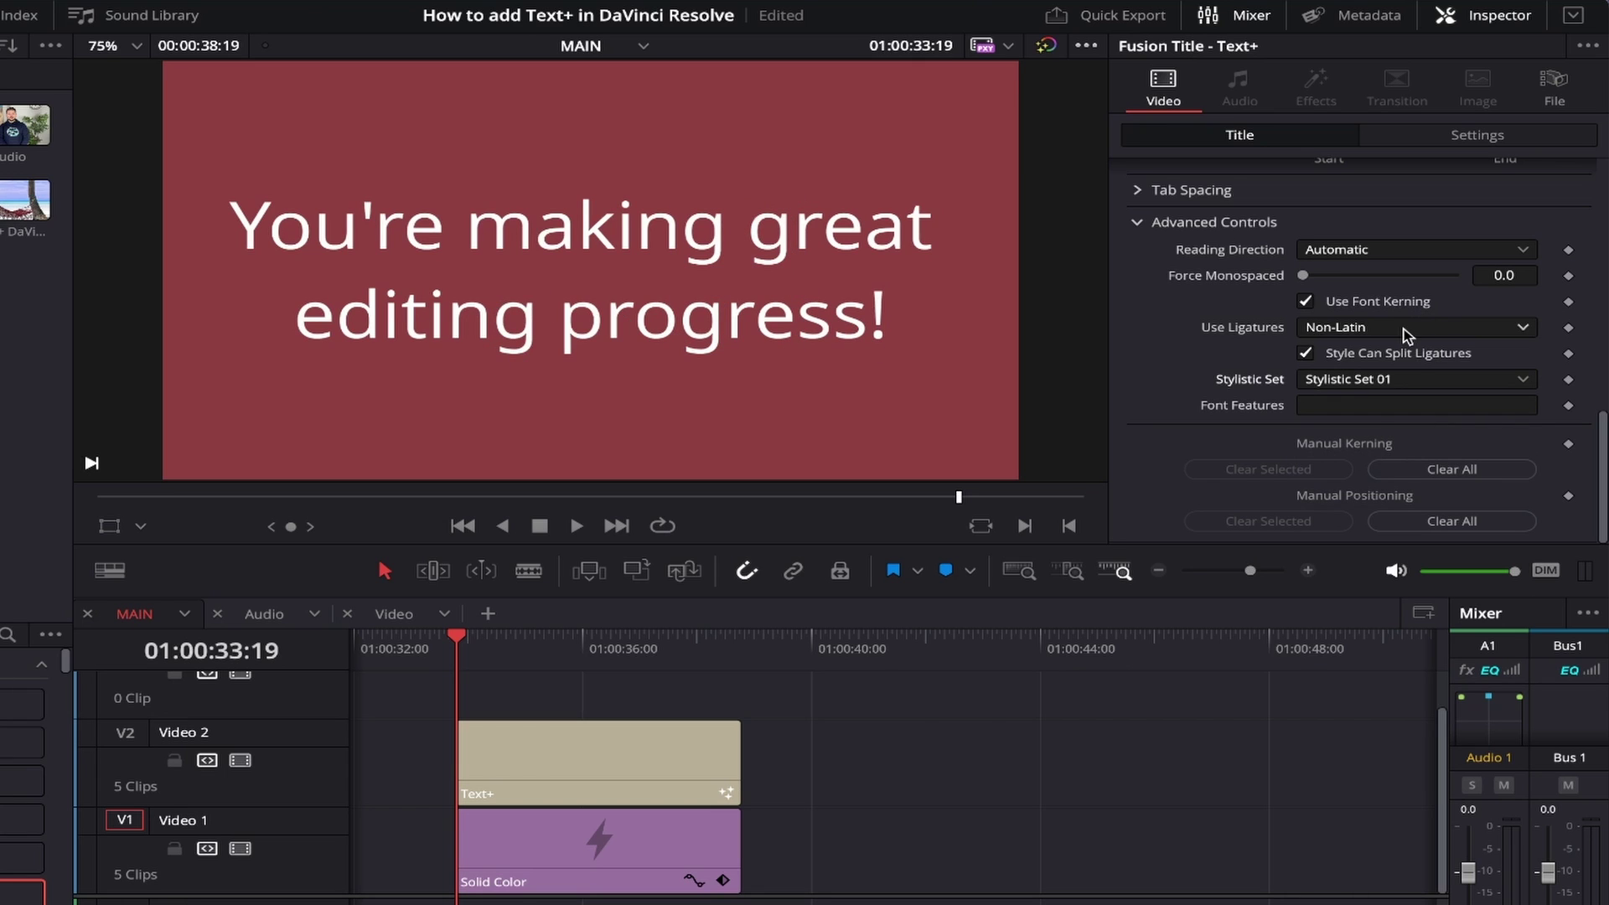
left_click(1396, 378)
left_click(1374, 408)
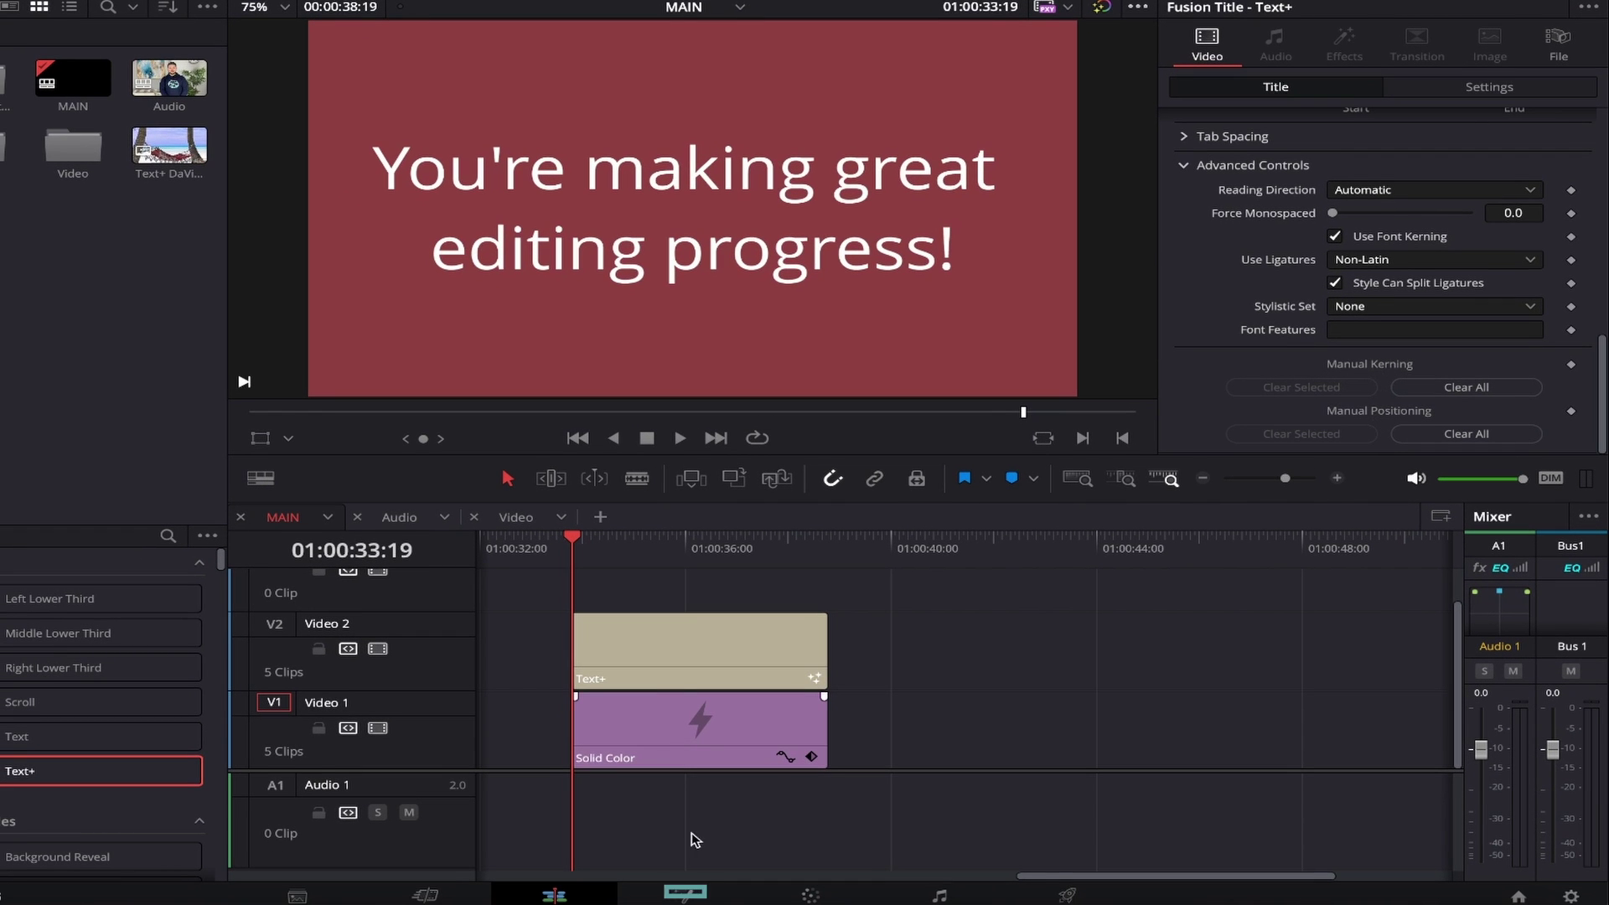
Step: Open the "You're making great editing progress!" title on the Fusion page and enable manual positioning of its individual characters
left_click(685, 895)
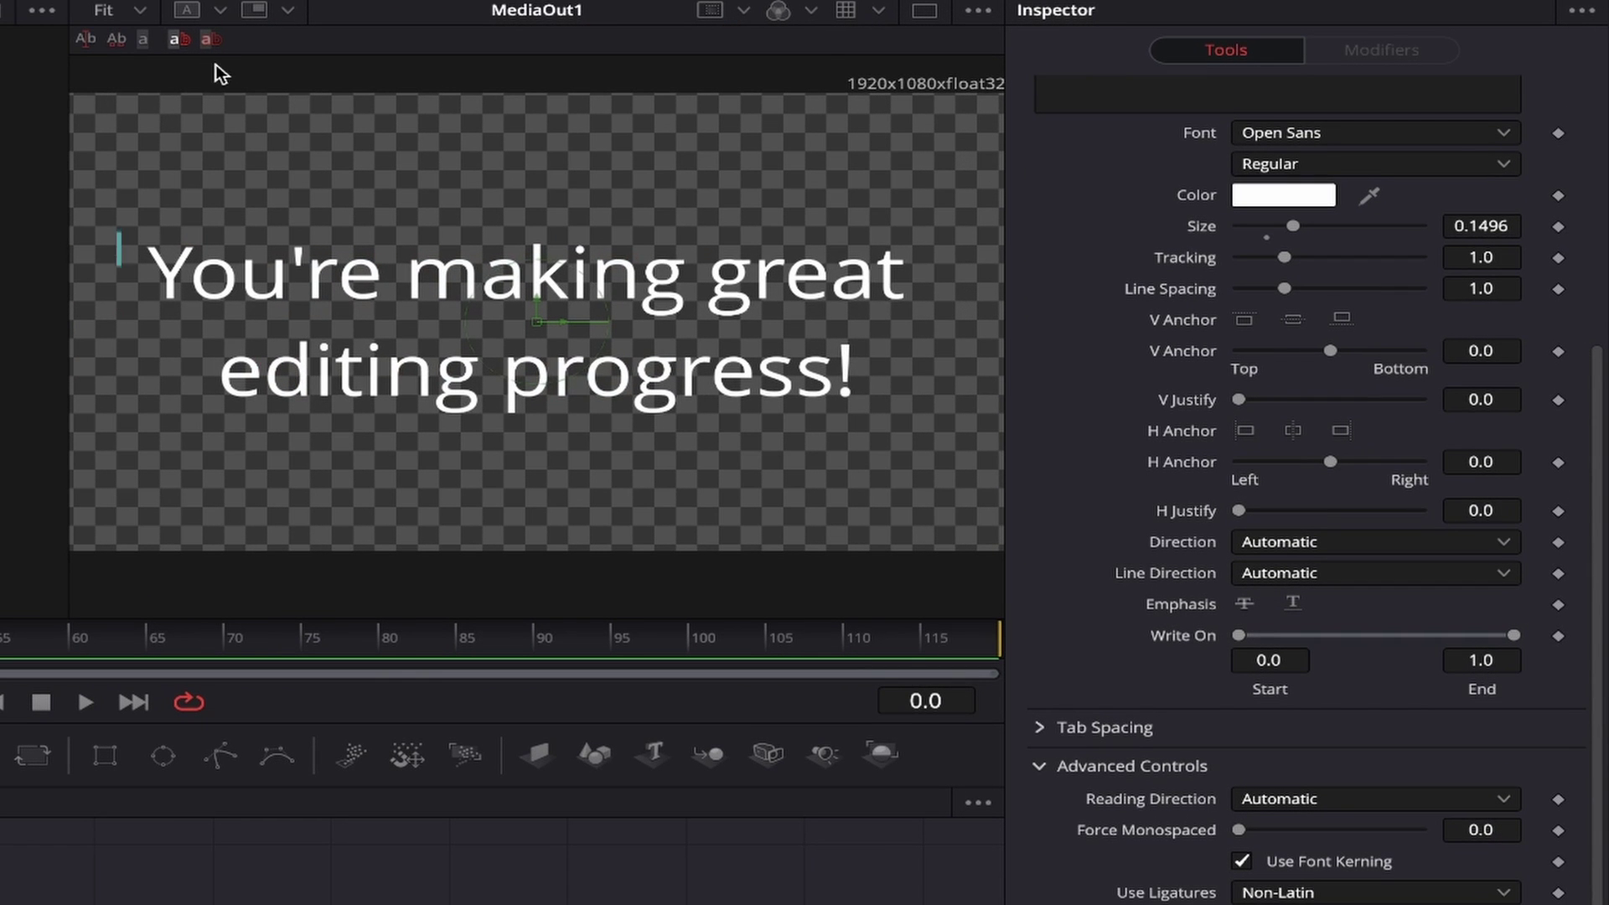
left_click(189, 38)
left_click(118, 40)
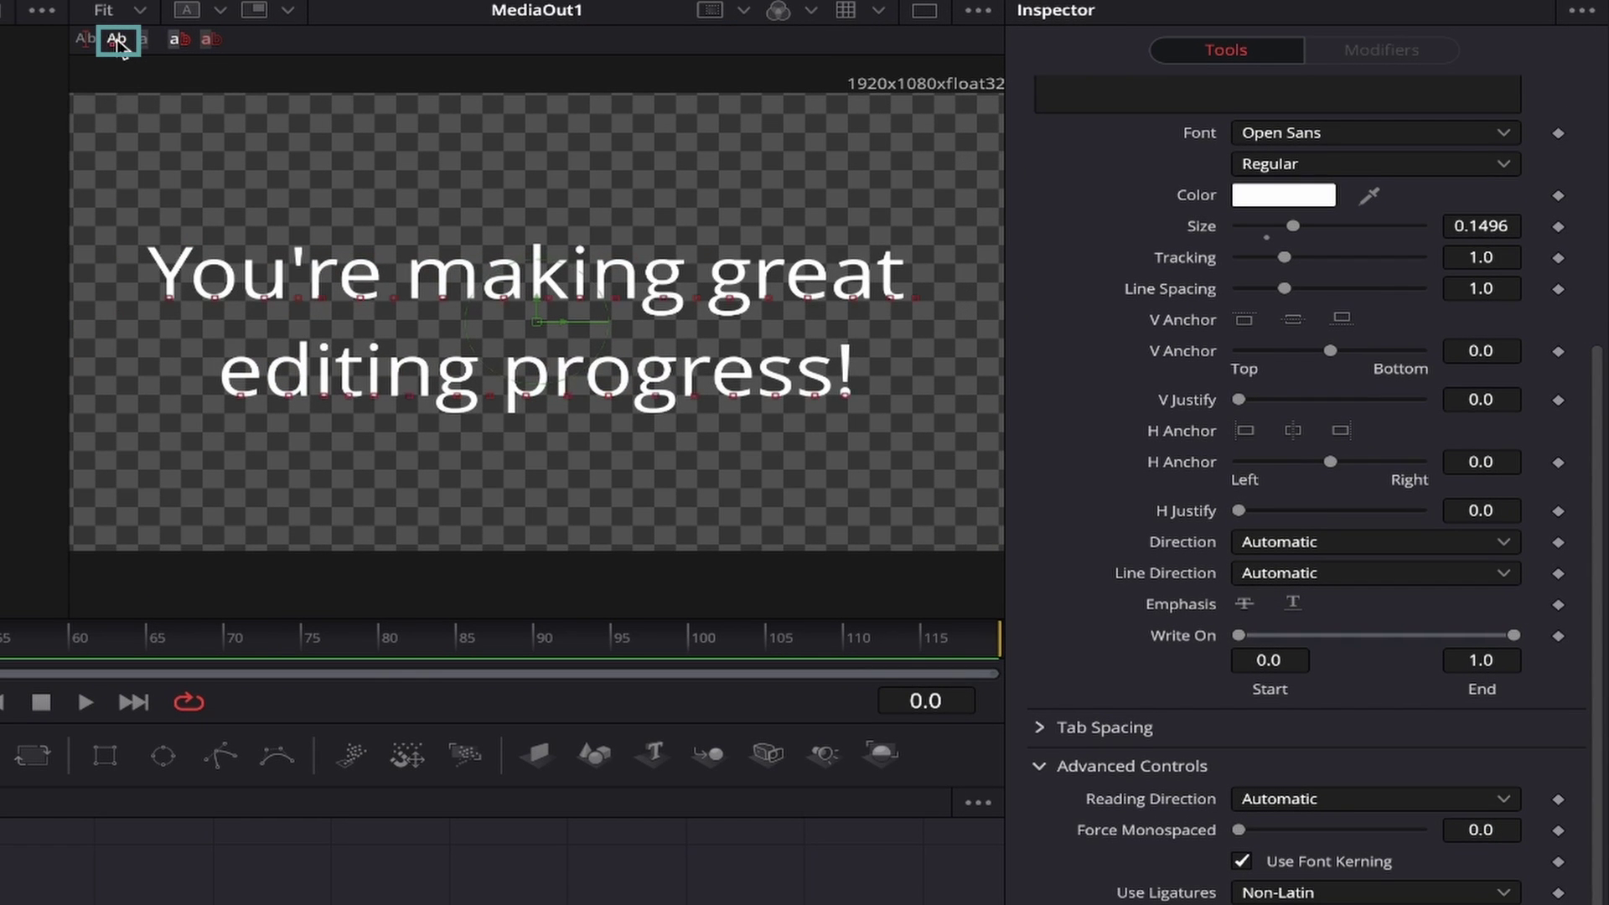
Step: Move the Y up, the o slightly down and left, and the e of "editing" down and left in the viewer
left_click_drag(174, 303, 164, 251)
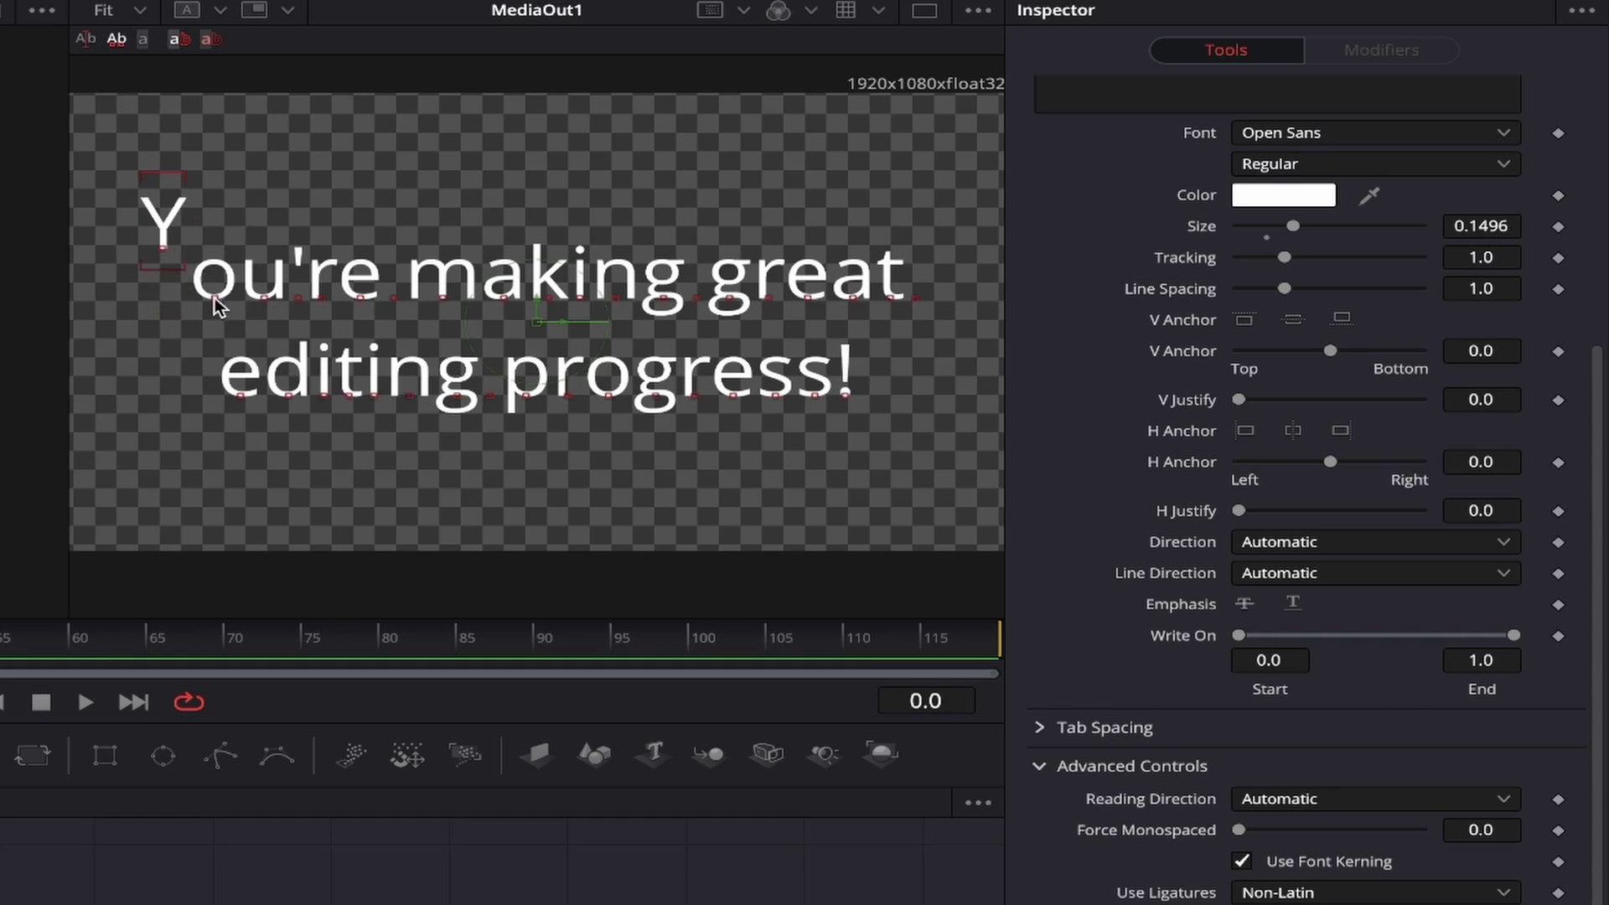
left_click_drag(212, 308, 191, 318)
mouse_move(242, 396)
left_mouse_down()
mouse_move(212, 431)
mouse_move(264, 400)
left_mouse_up()
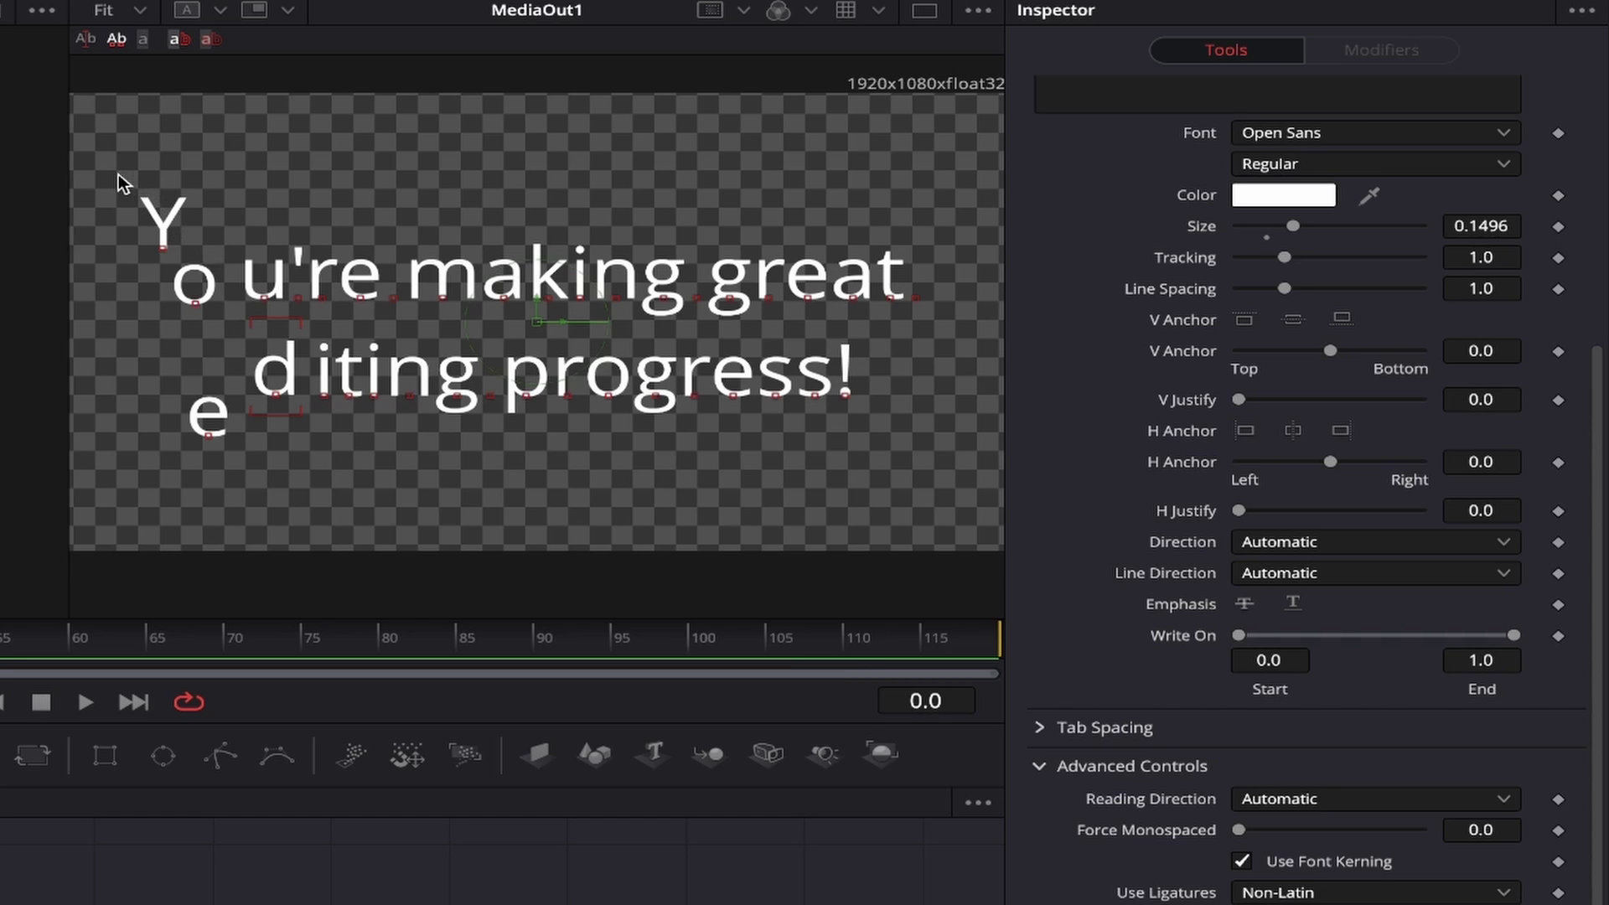
Step: Select the Y and clear its manual positioning, and clear the manual positioning of all remaining characters
left_click_drag(118, 173, 194, 216)
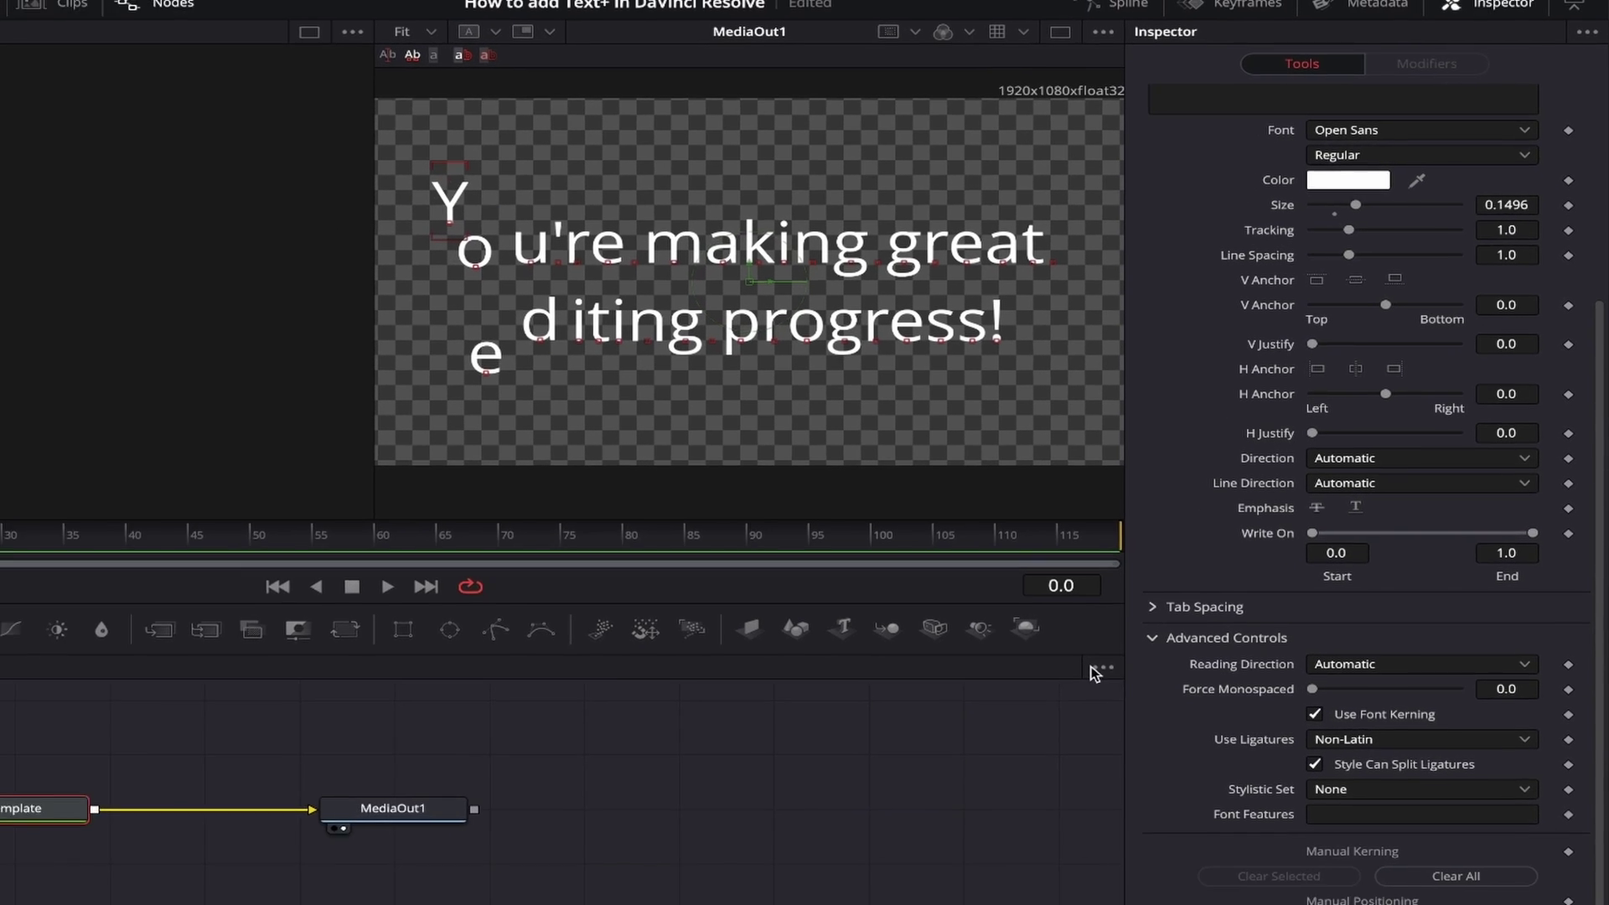
left_click(1298, 865)
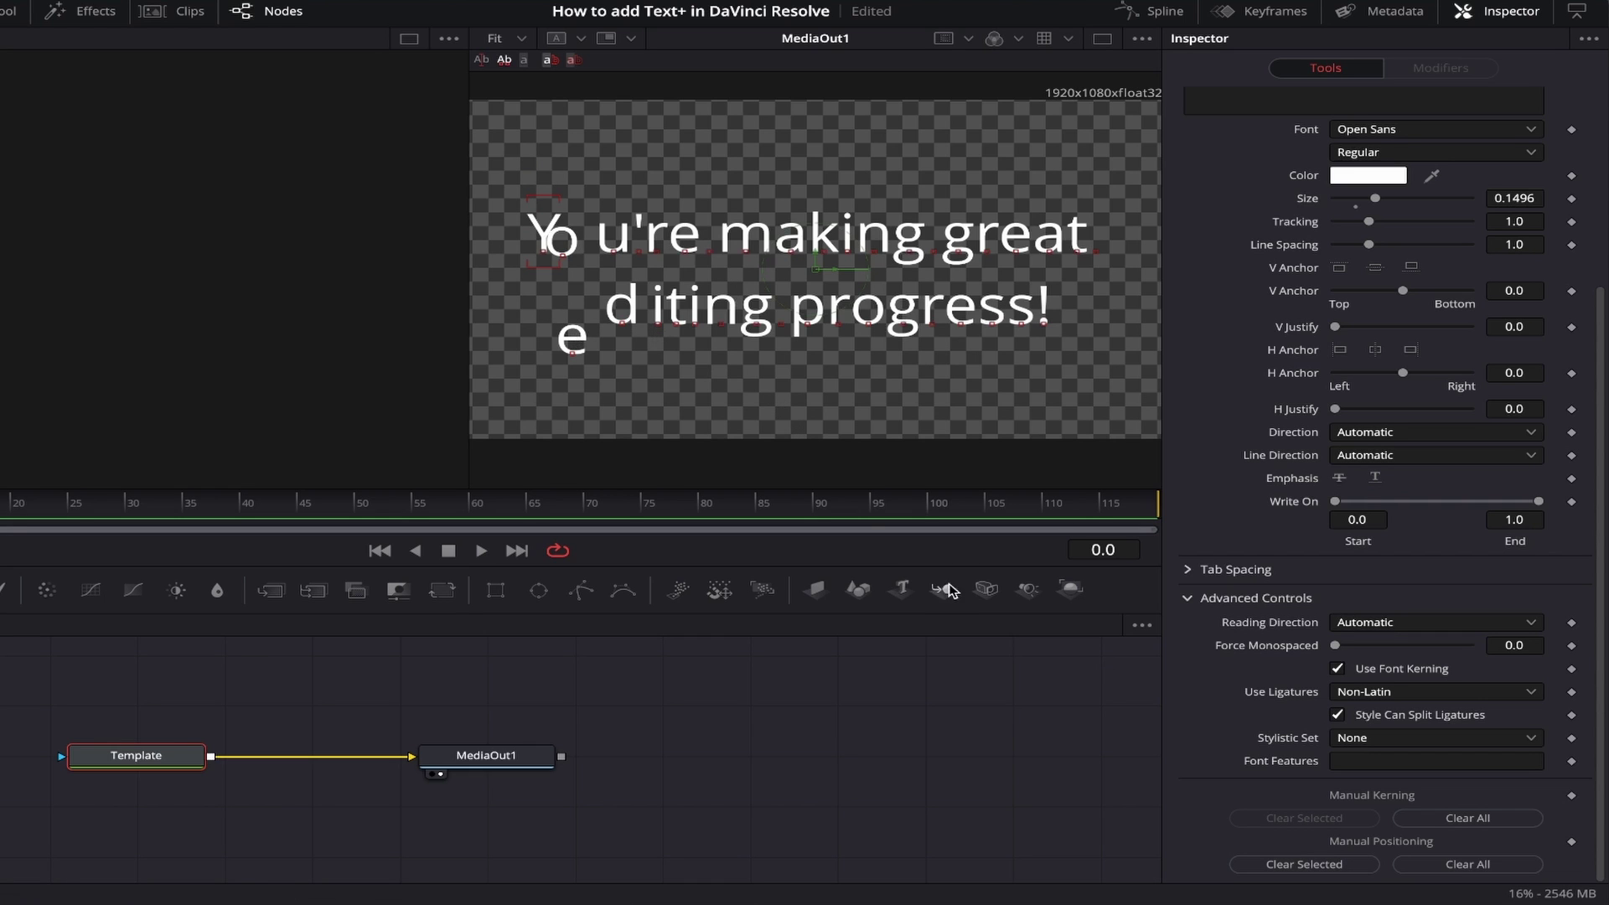
left_click(1430, 868)
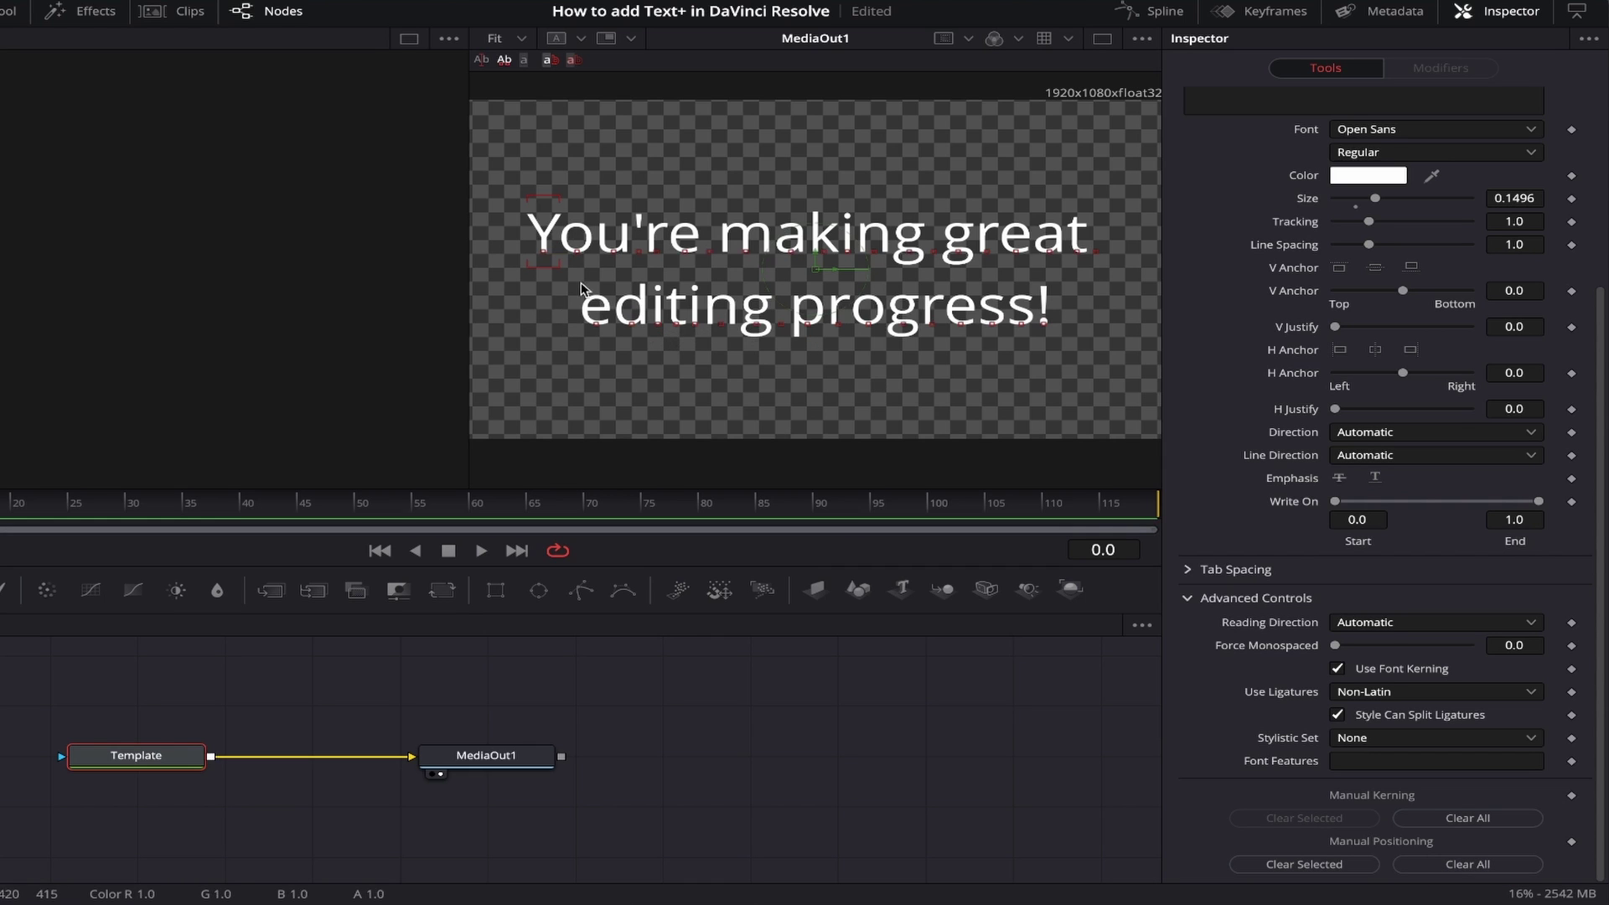